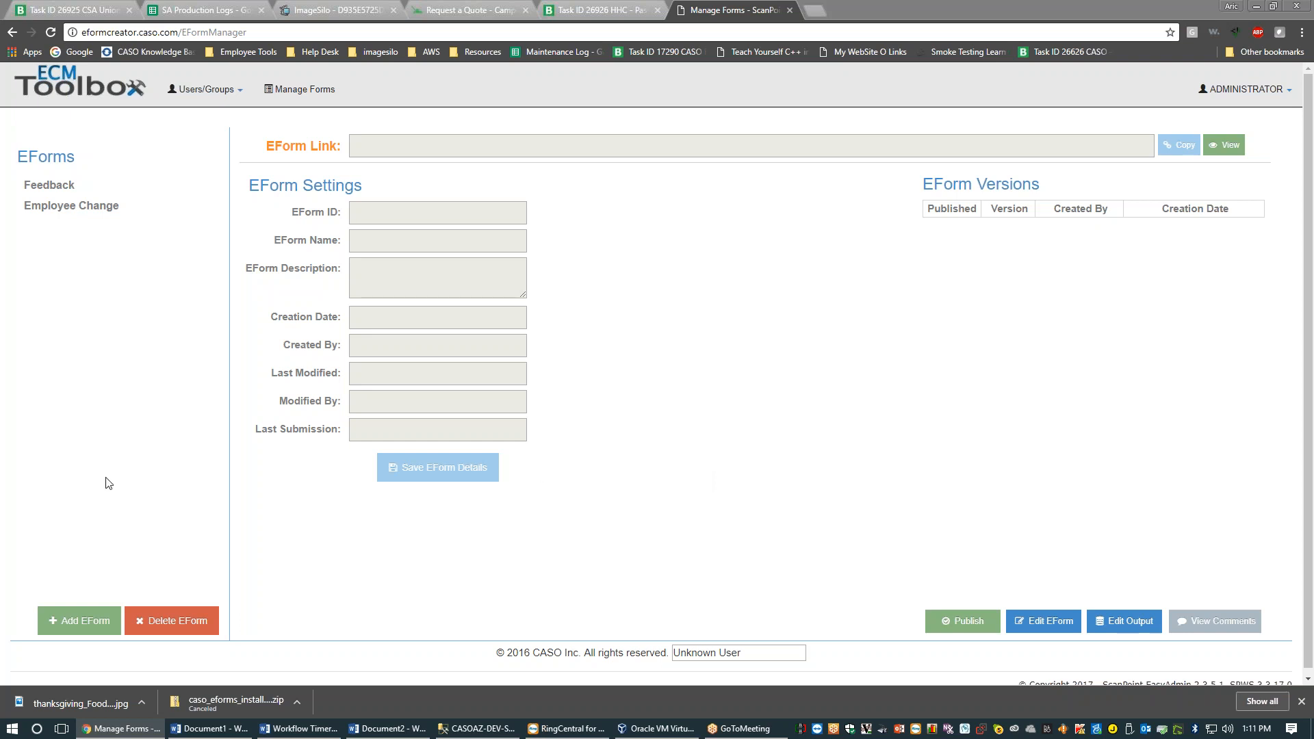
Load the Employee Change eForm (ID 46) to show its settings, link and five versions
click(96, 206)
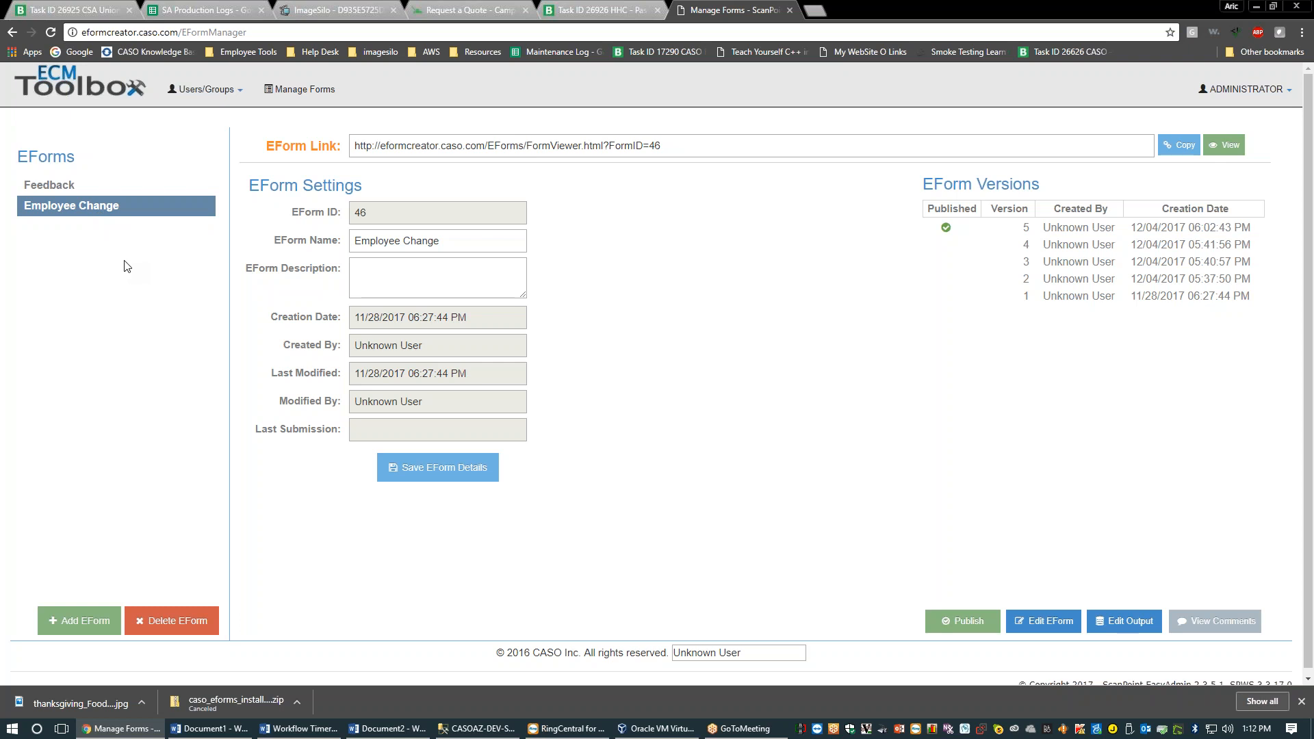
Filter the All Users/Groups list by type Users so only ADMIN and DEMO remain
click(1228, 36)
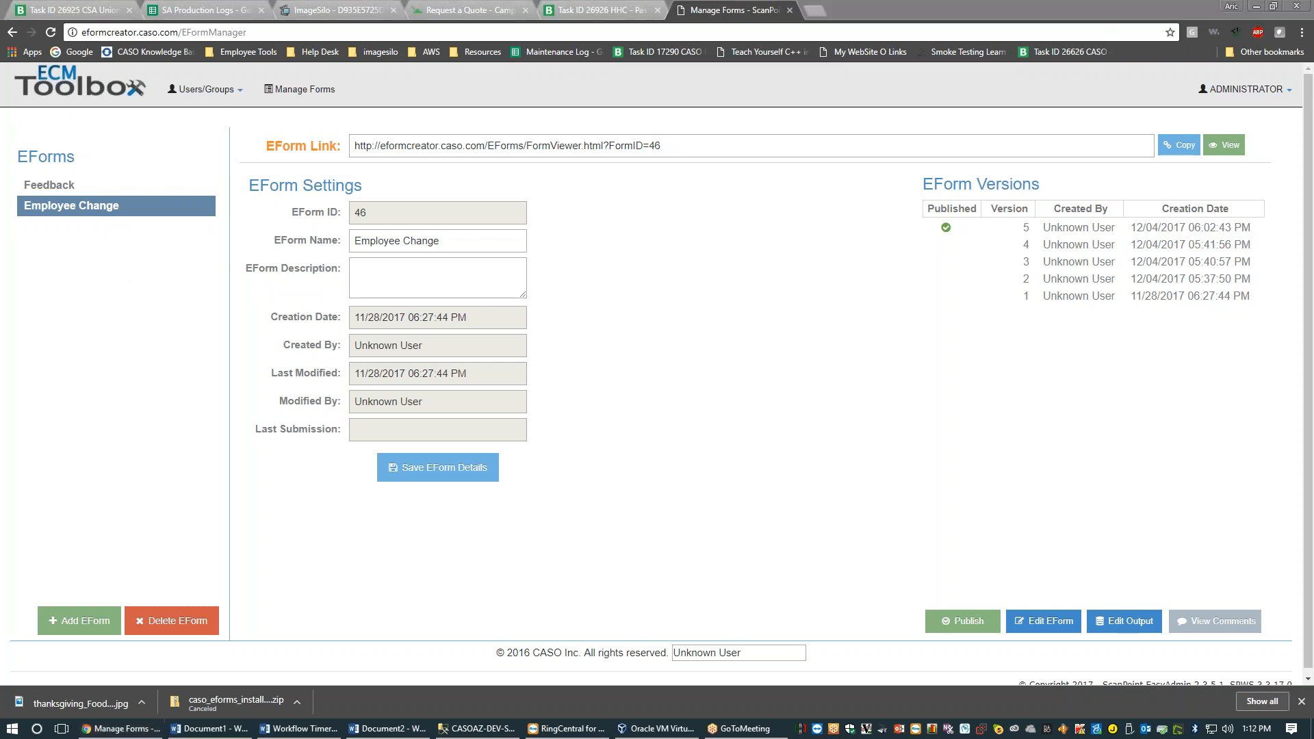
click(236, 98)
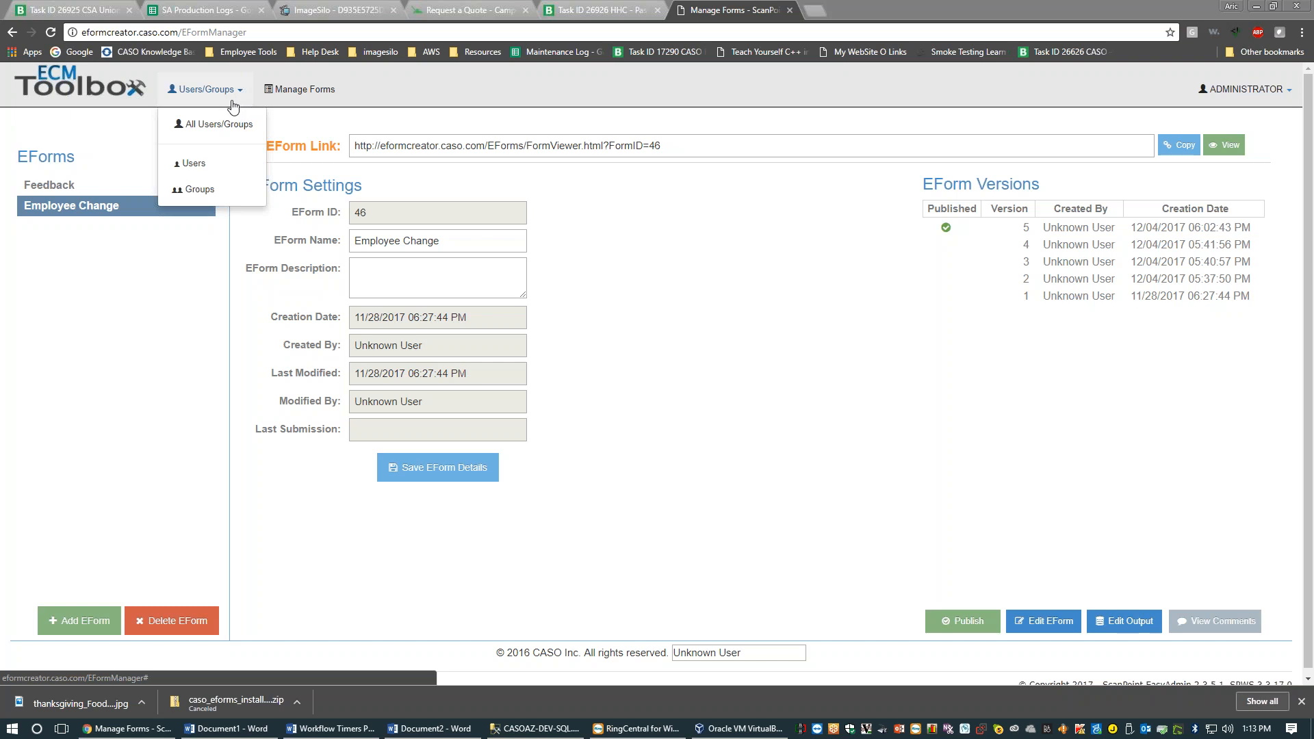
click(226, 125)
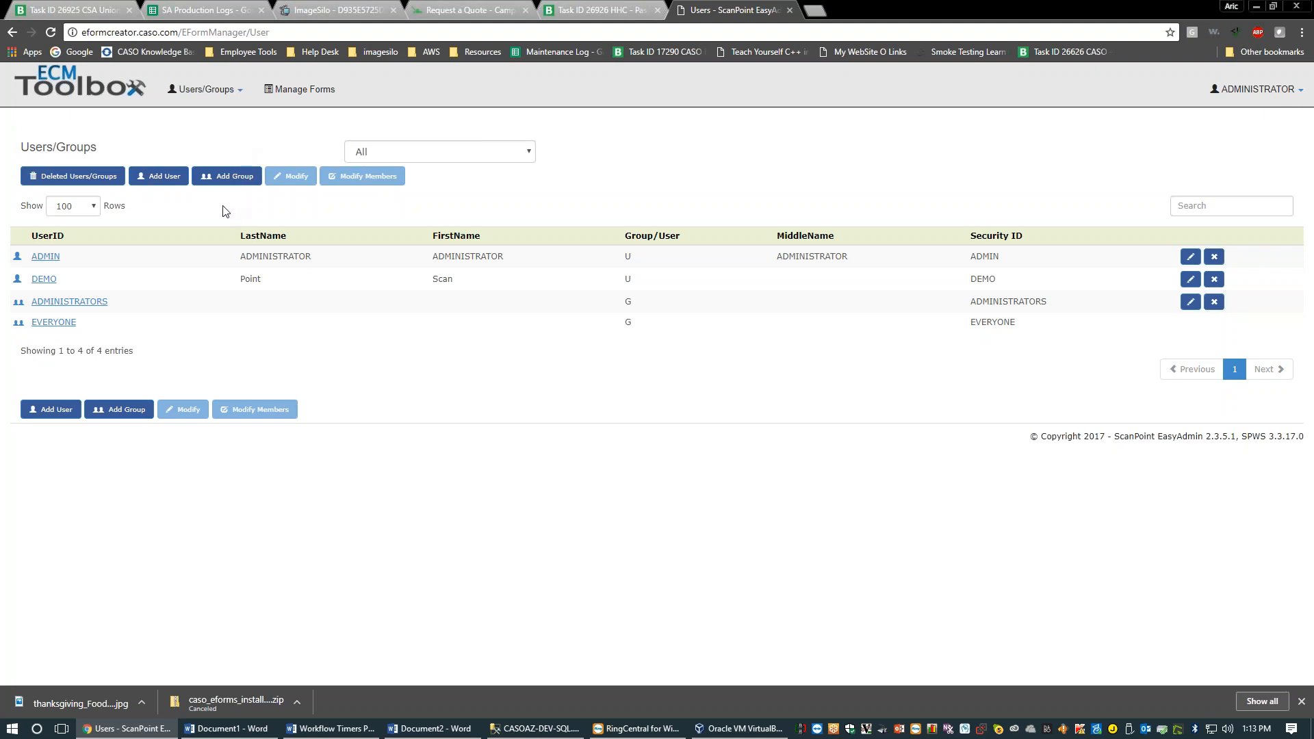
click(463, 152)
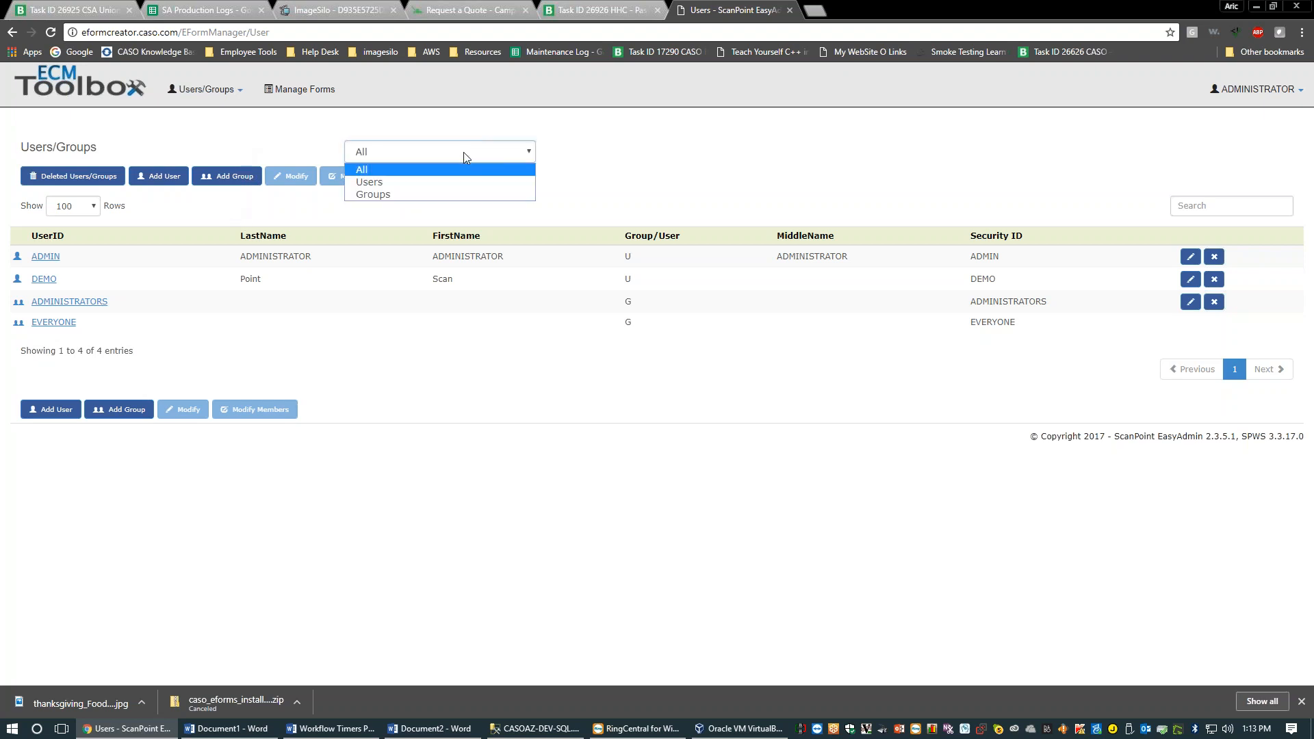
click(427, 183)
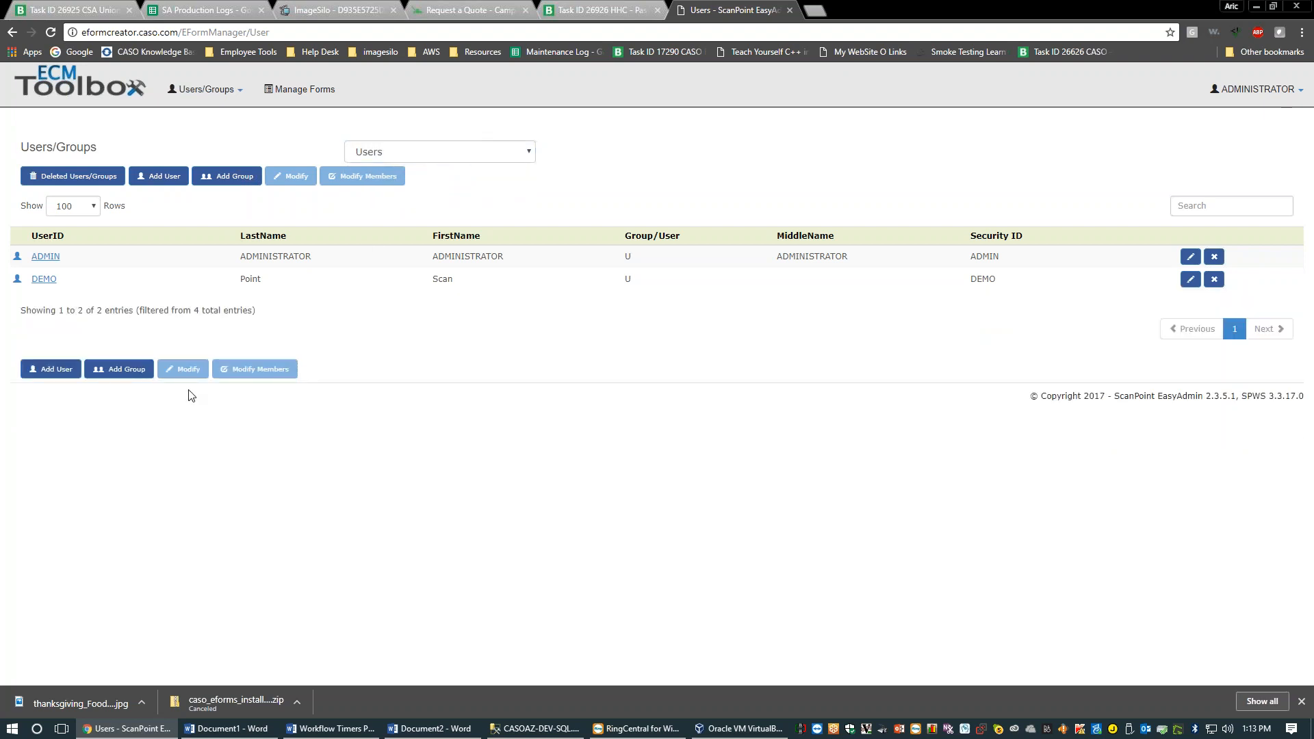
click(205, 89)
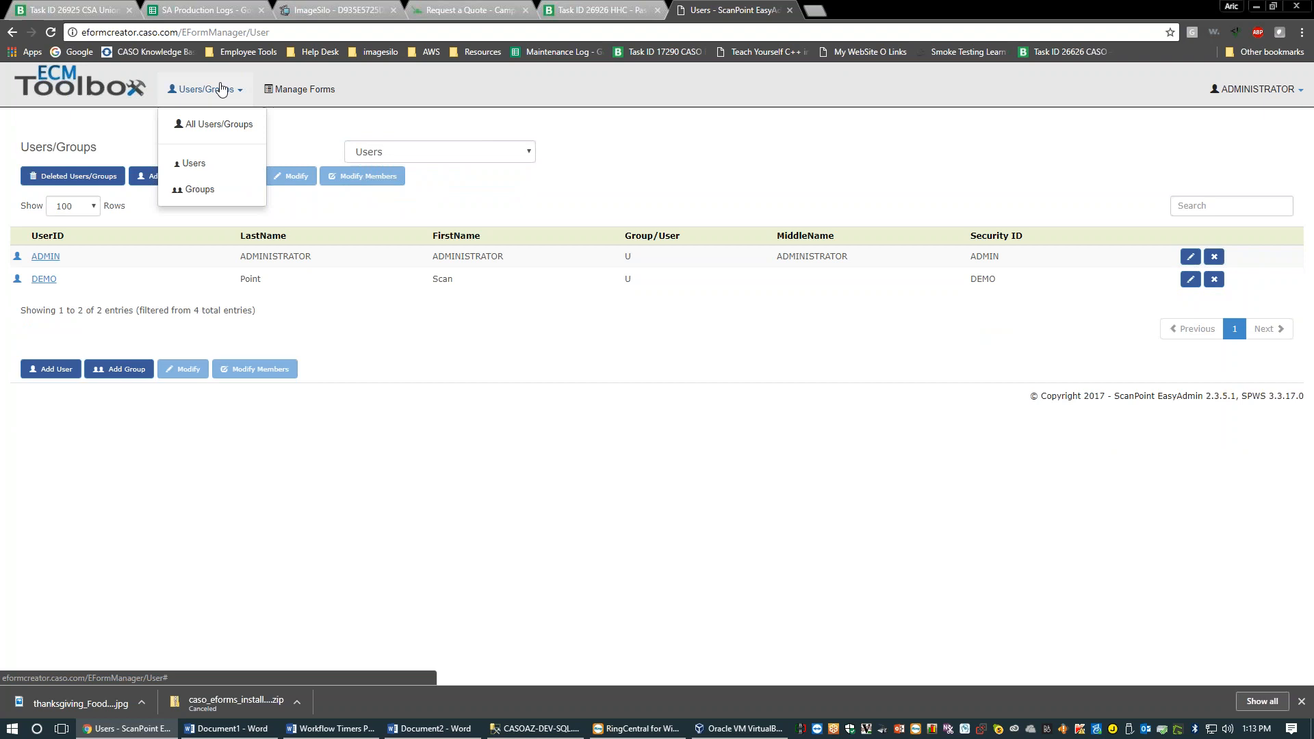
View the ADMINISTRATOR profile page, then go back to Manage Forms
mouse_move(1263, 96)
click(1234, 124)
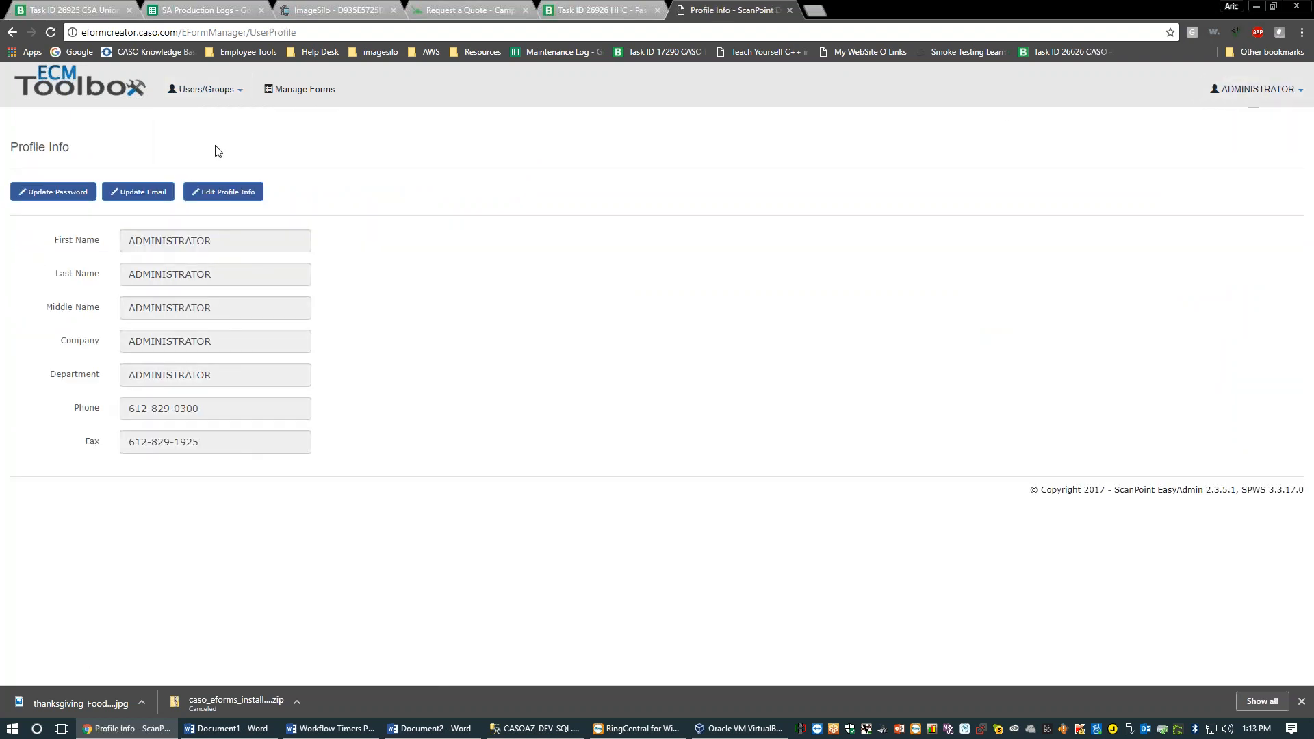
click(280, 91)
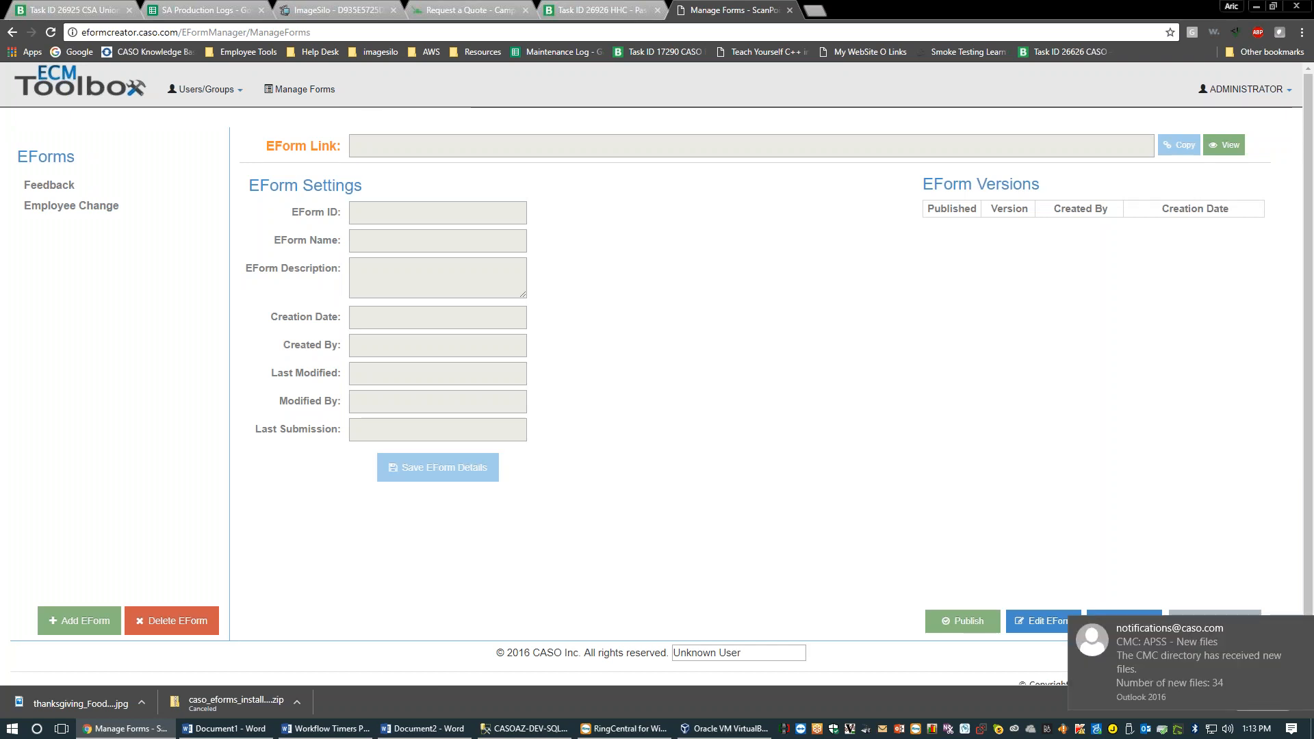
Close the Request a Quote tab and load the Feedback eForm (ID 45) with its 25 versions
click(526, 9)
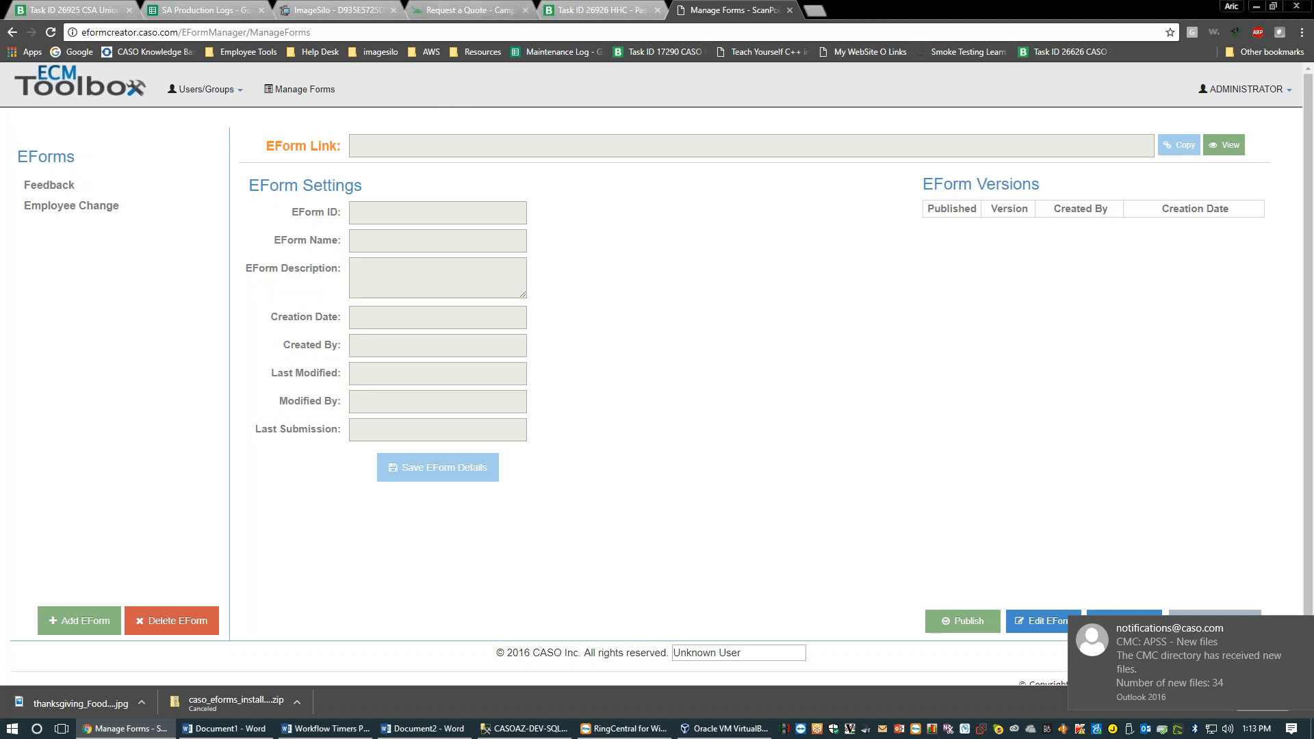
click(67, 192)
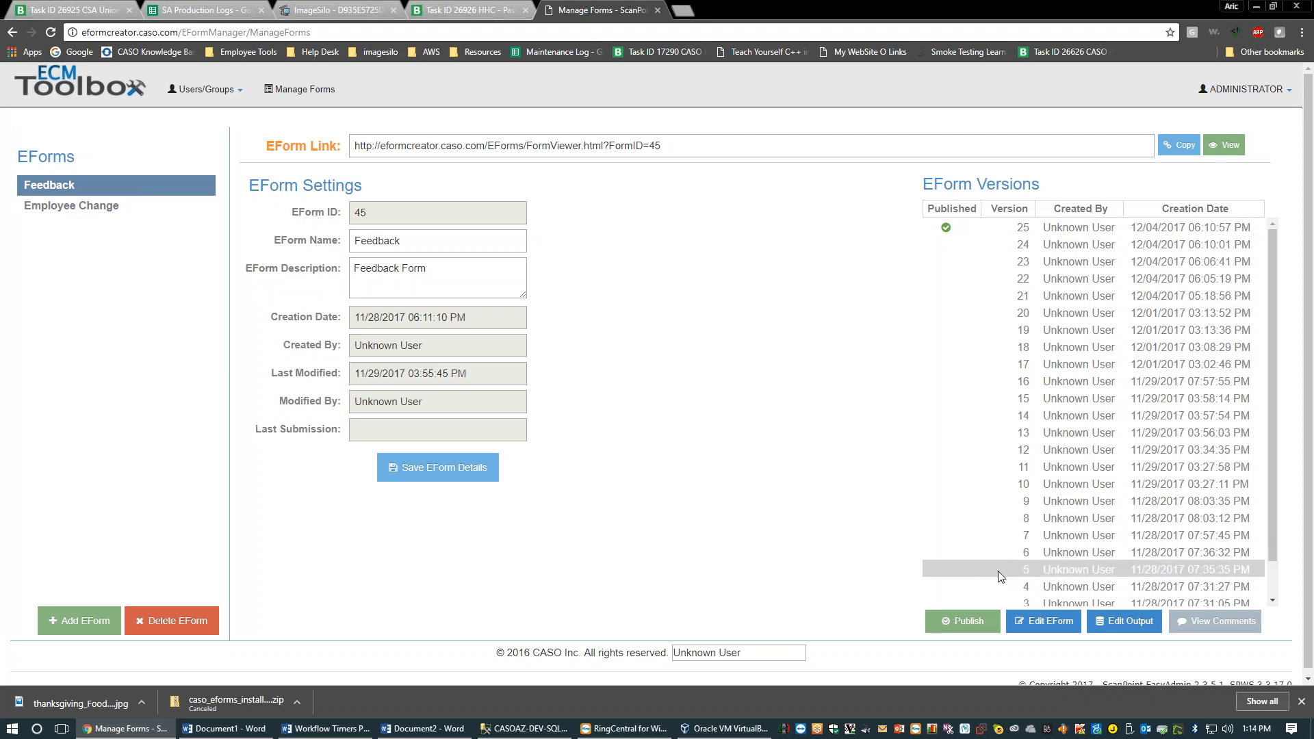
Open version 25 of Feedback in the editor and inspect the Your Name and Rating questions
click(1022, 227)
click(1044, 621)
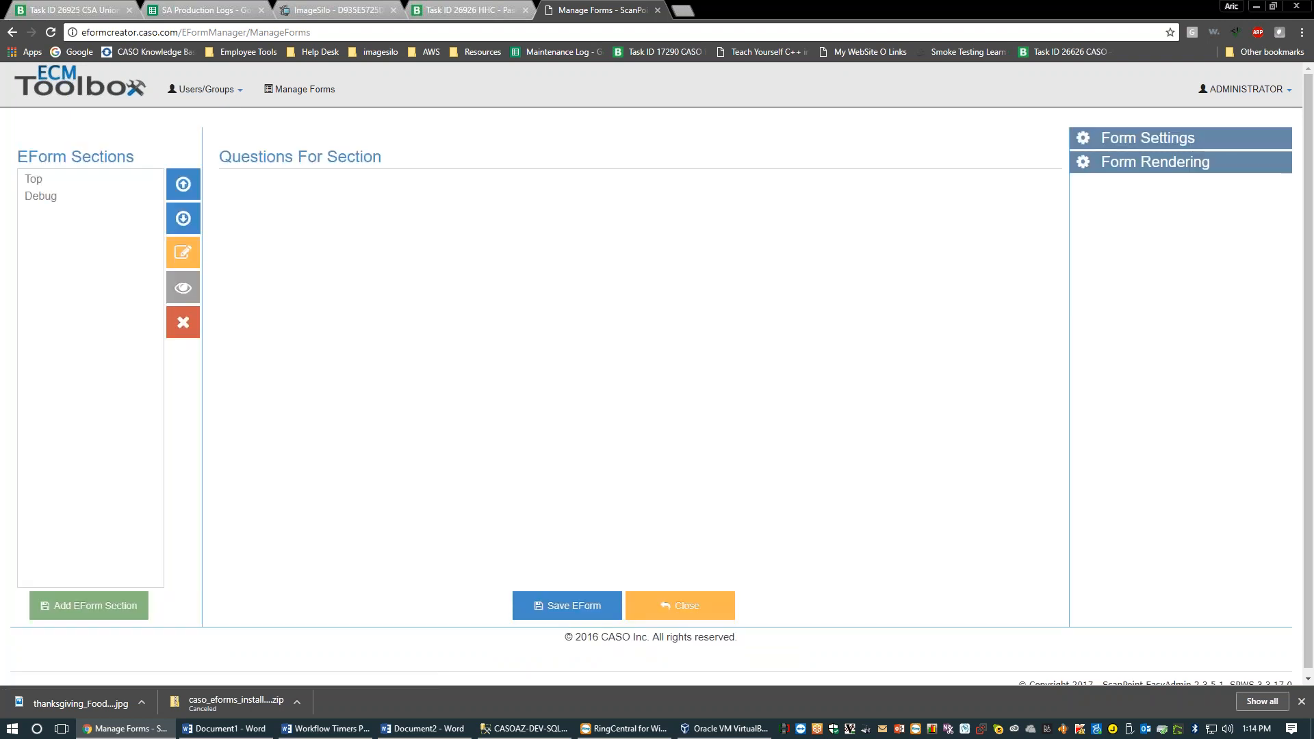
click(119, 187)
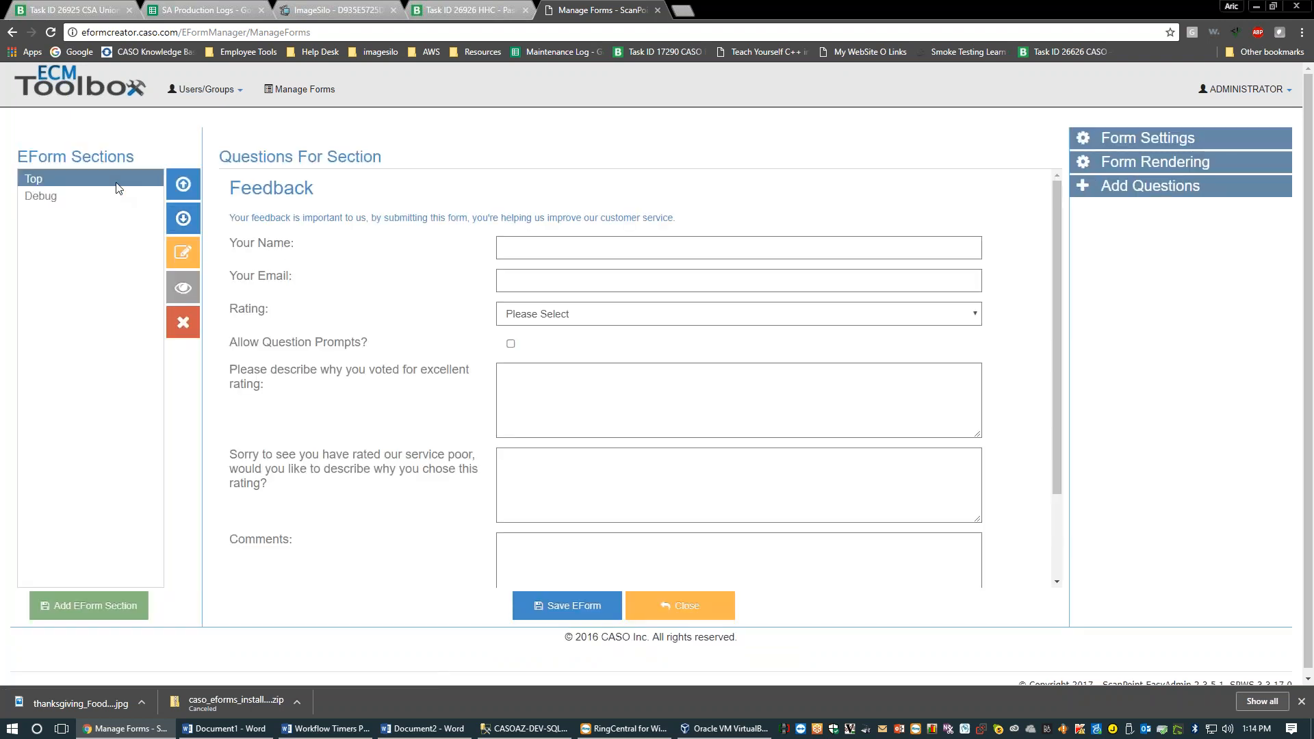
click(538, 254)
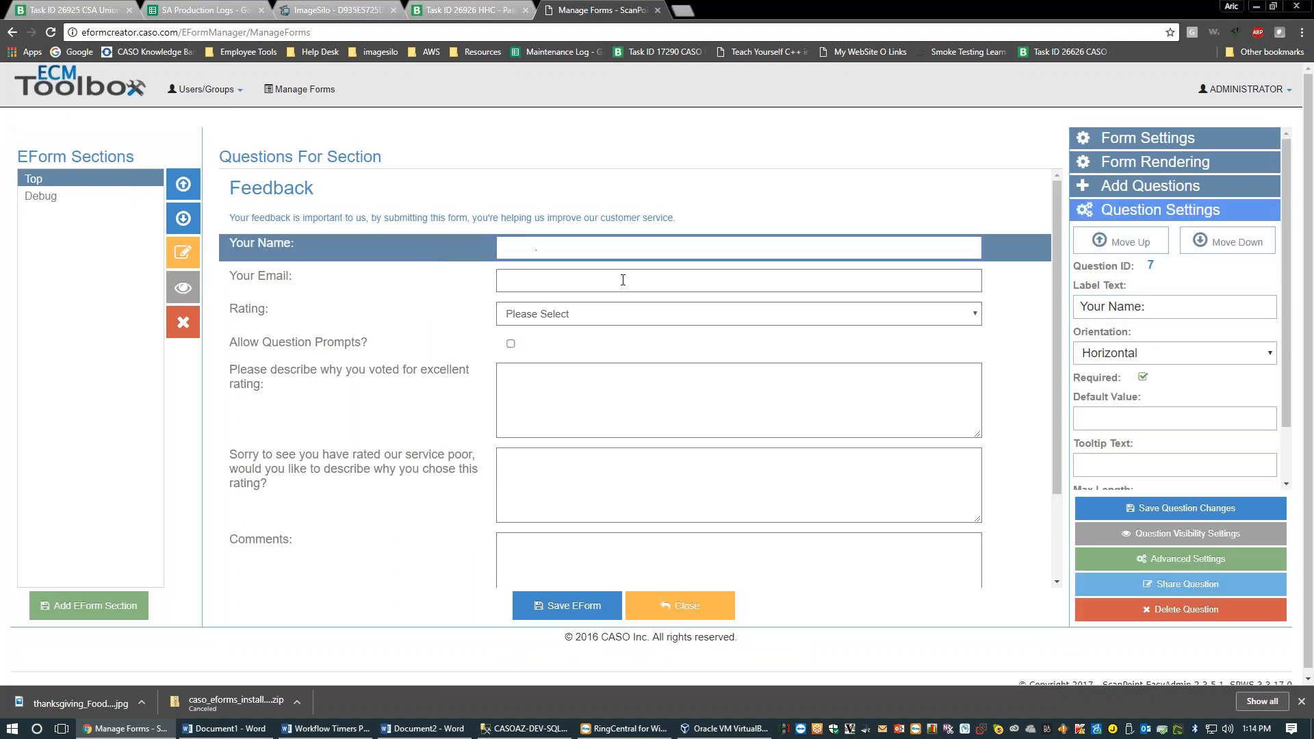
click(269, 310)
Review the Rating question's list of answer choices without changing them
scroll(735, 325, down, 1)
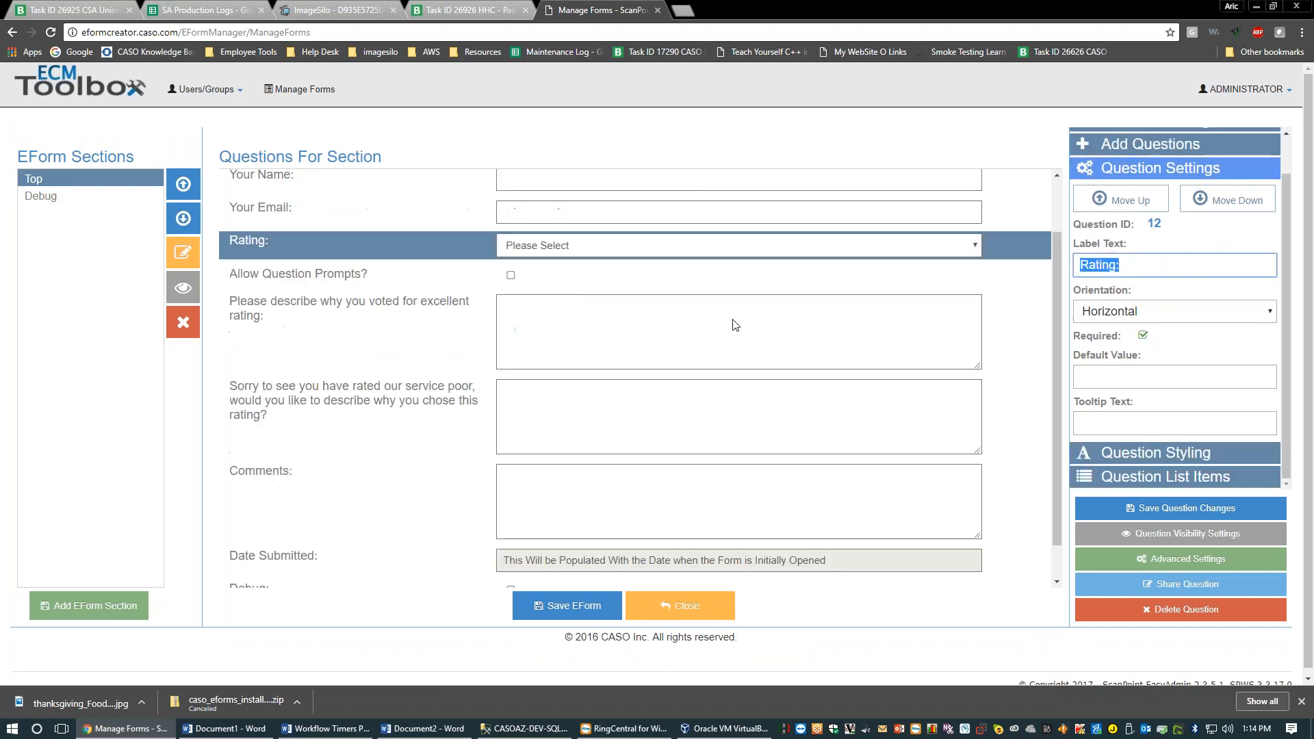
scroll(734, 325, up, 1)
click(1187, 473)
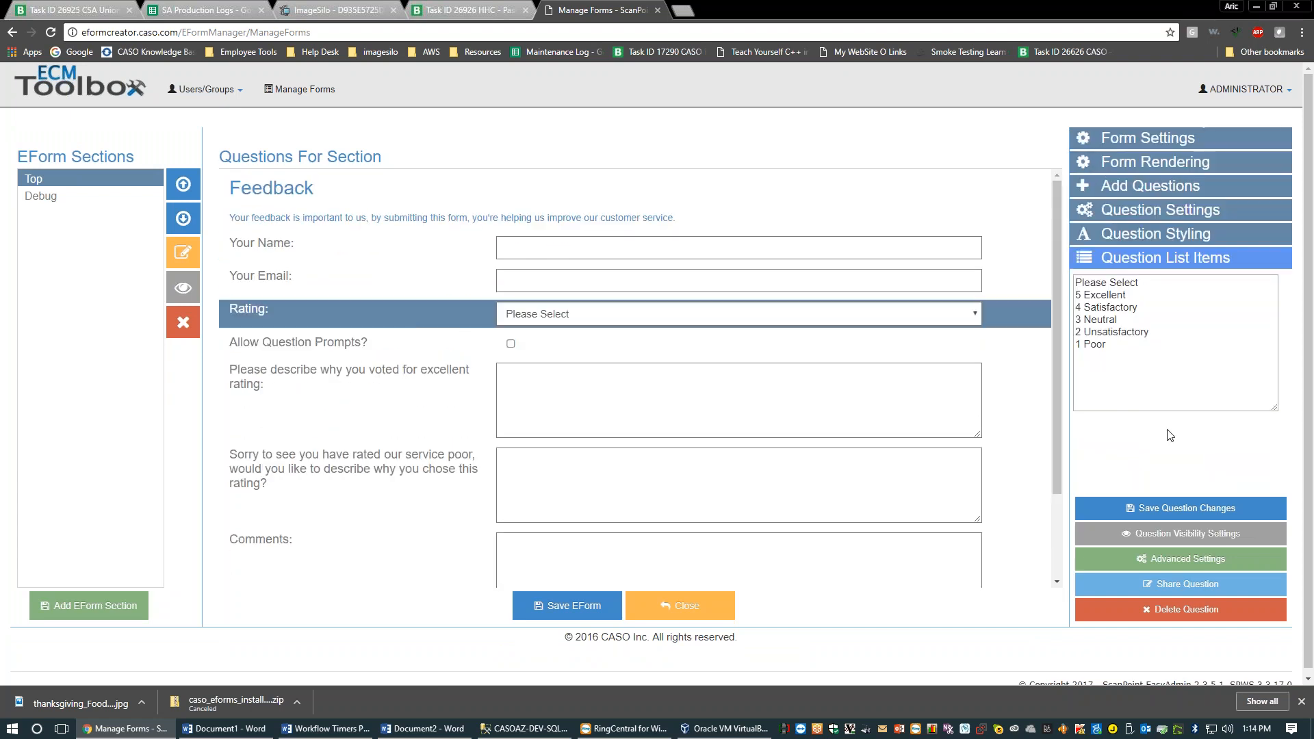
click(1086, 354)
click(1146, 510)
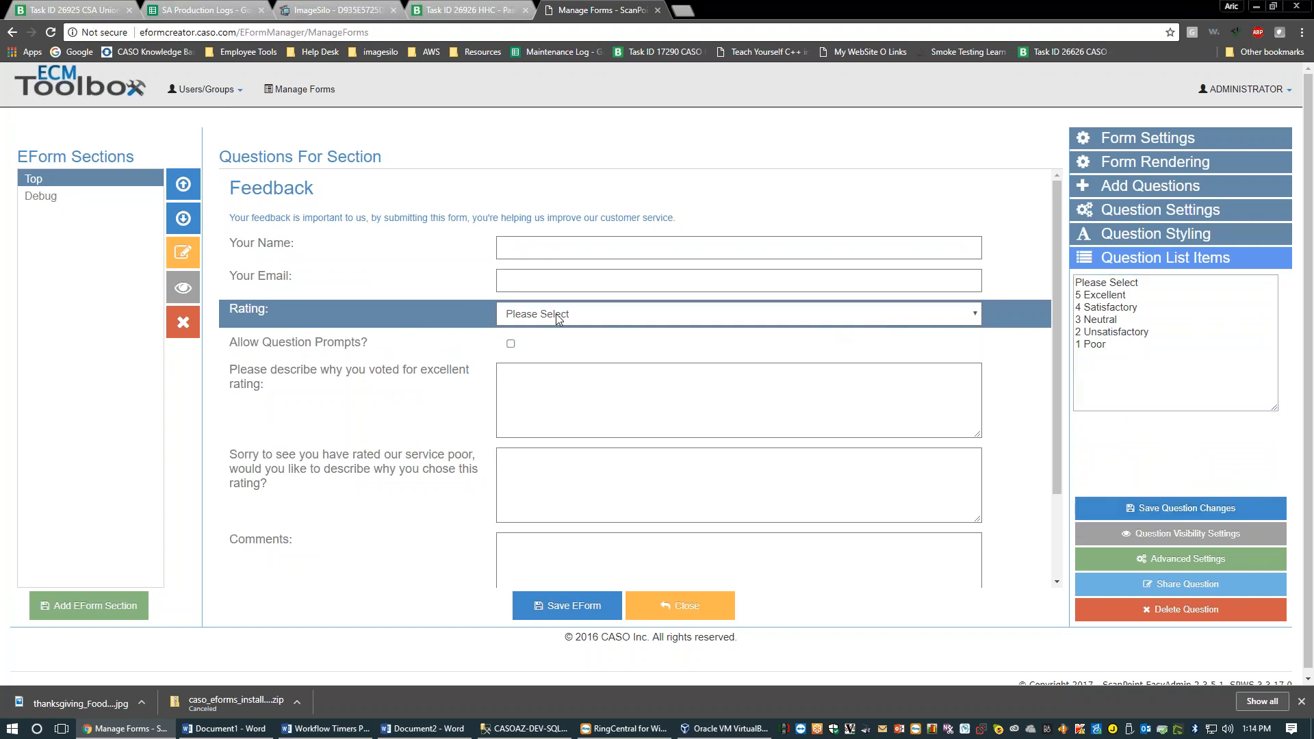
click(1178, 560)
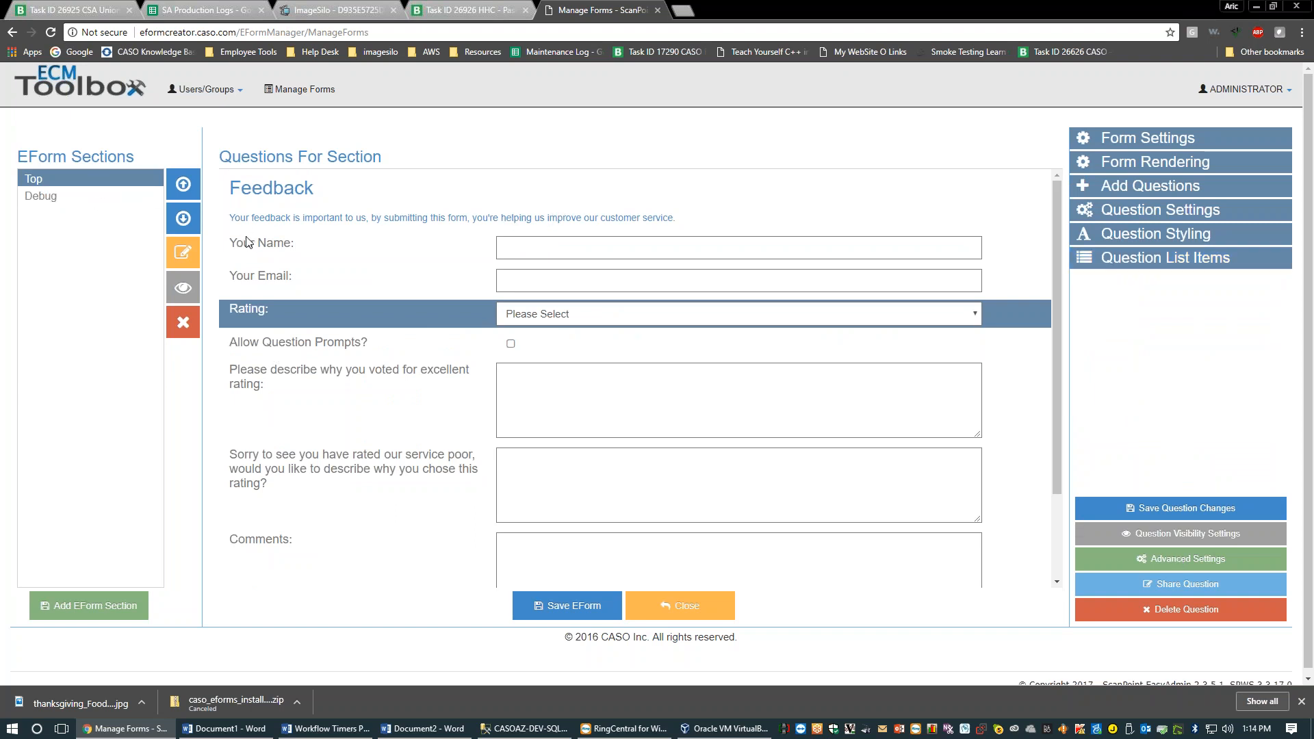
Switch between the Top and Debug sections and move Top below Debug and back
click(84, 196)
click(76, 180)
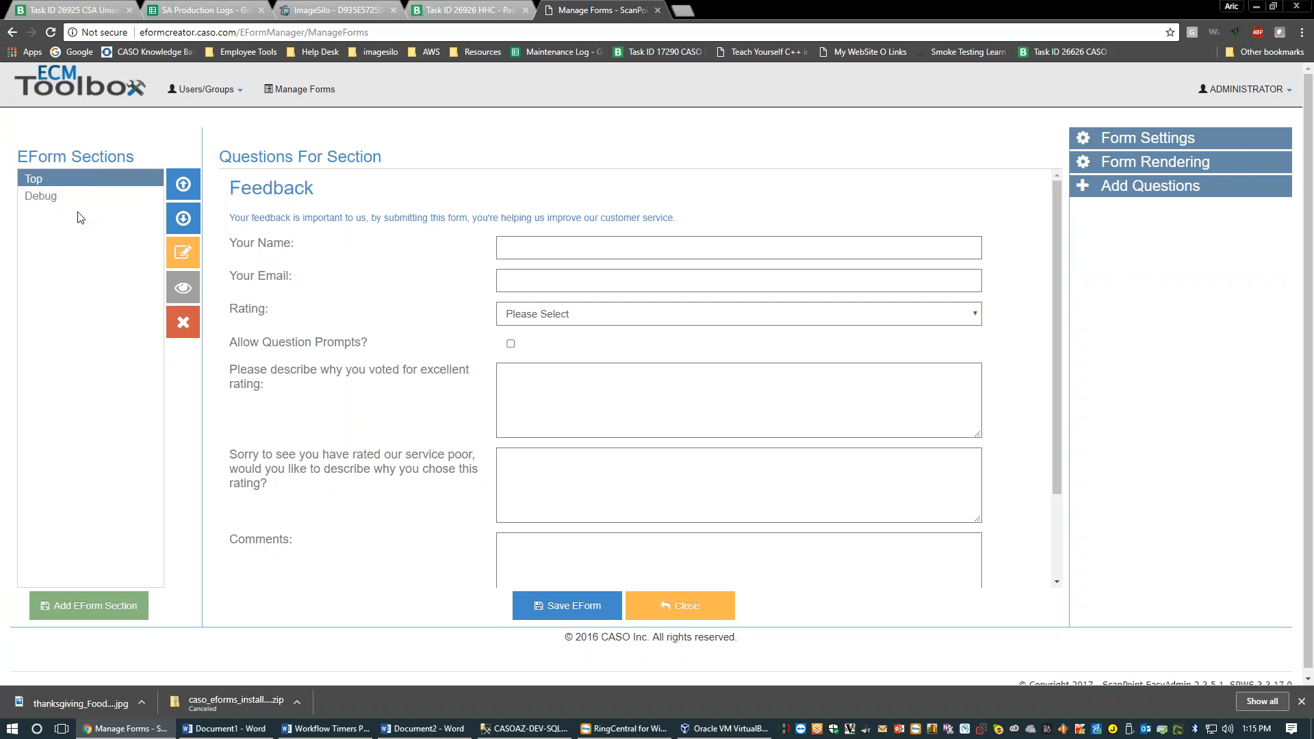
click(63, 196)
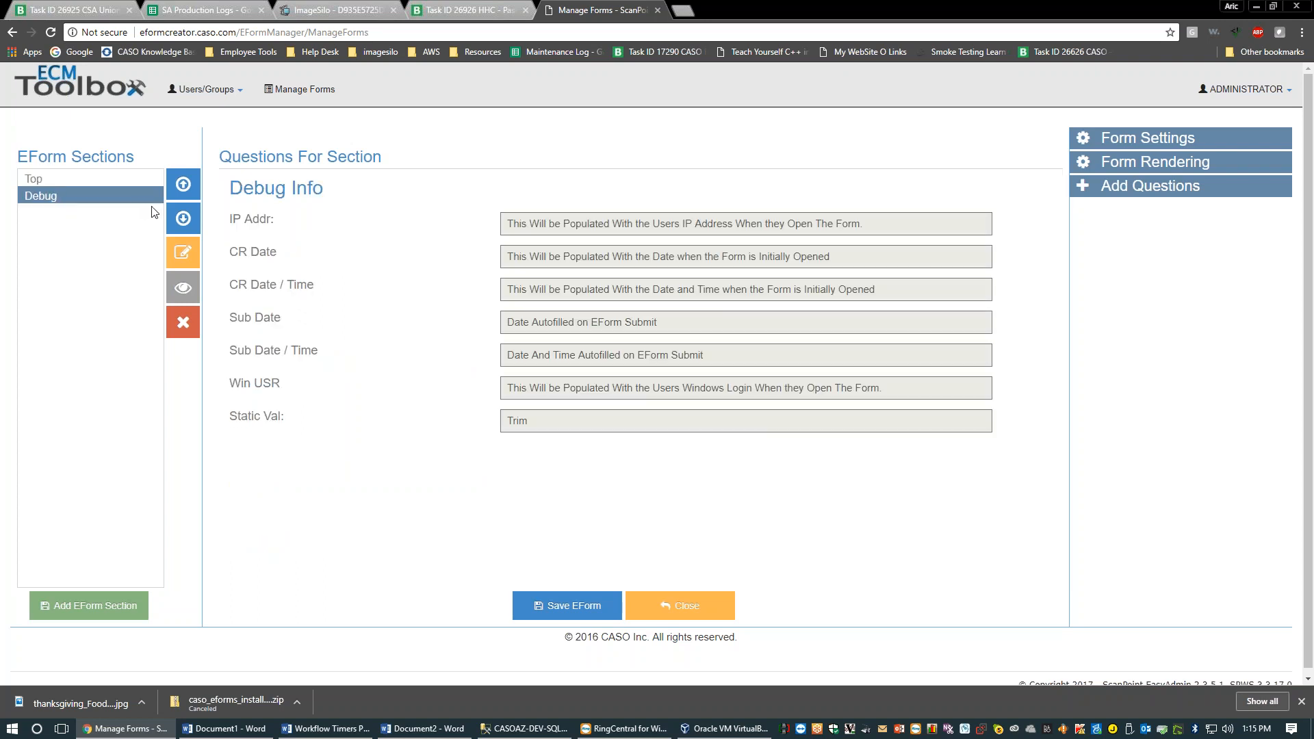
click(121, 181)
click(182, 219)
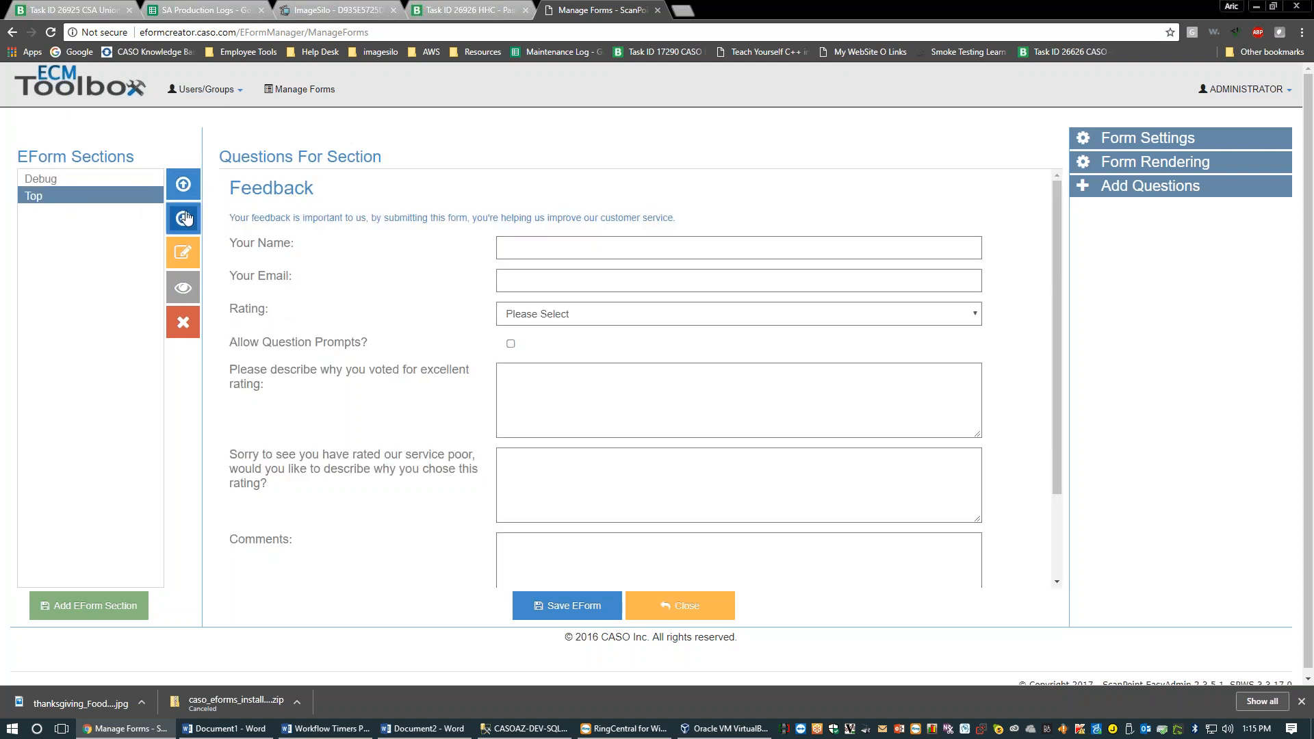
click(183, 185)
click(71, 180)
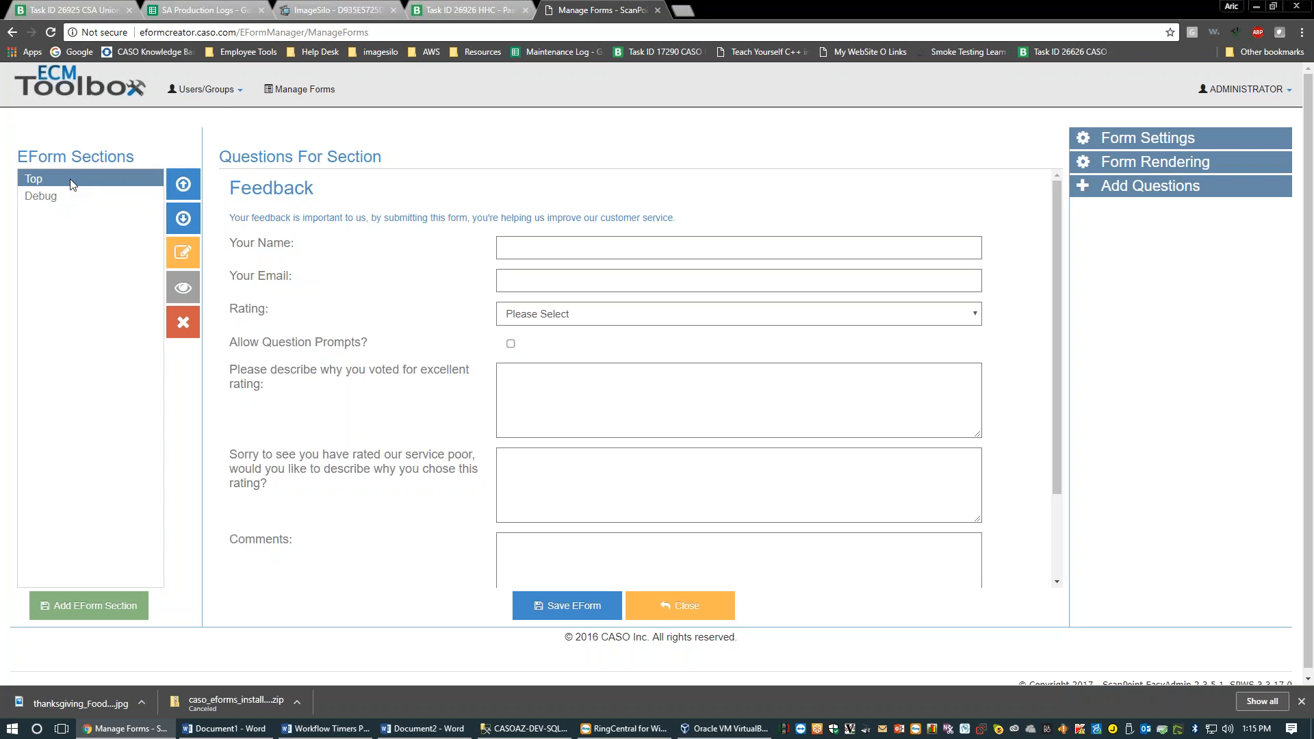
click(253, 33)
key(ctrl+c)
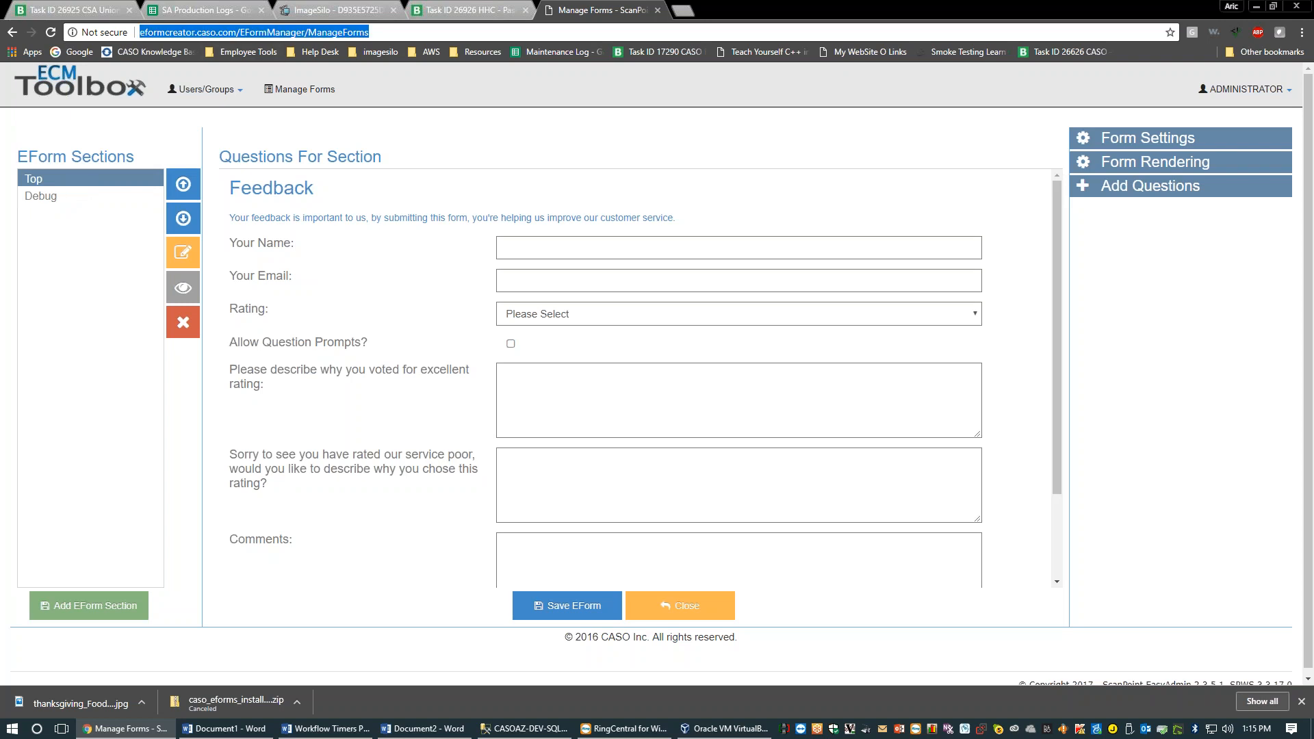
Open the EFormManager page in a new tab using the address trimmed of ManageForms
click(685, 9)
key(ctrl+v)
key(ctrl+shift+Left)
key(BackSpace)
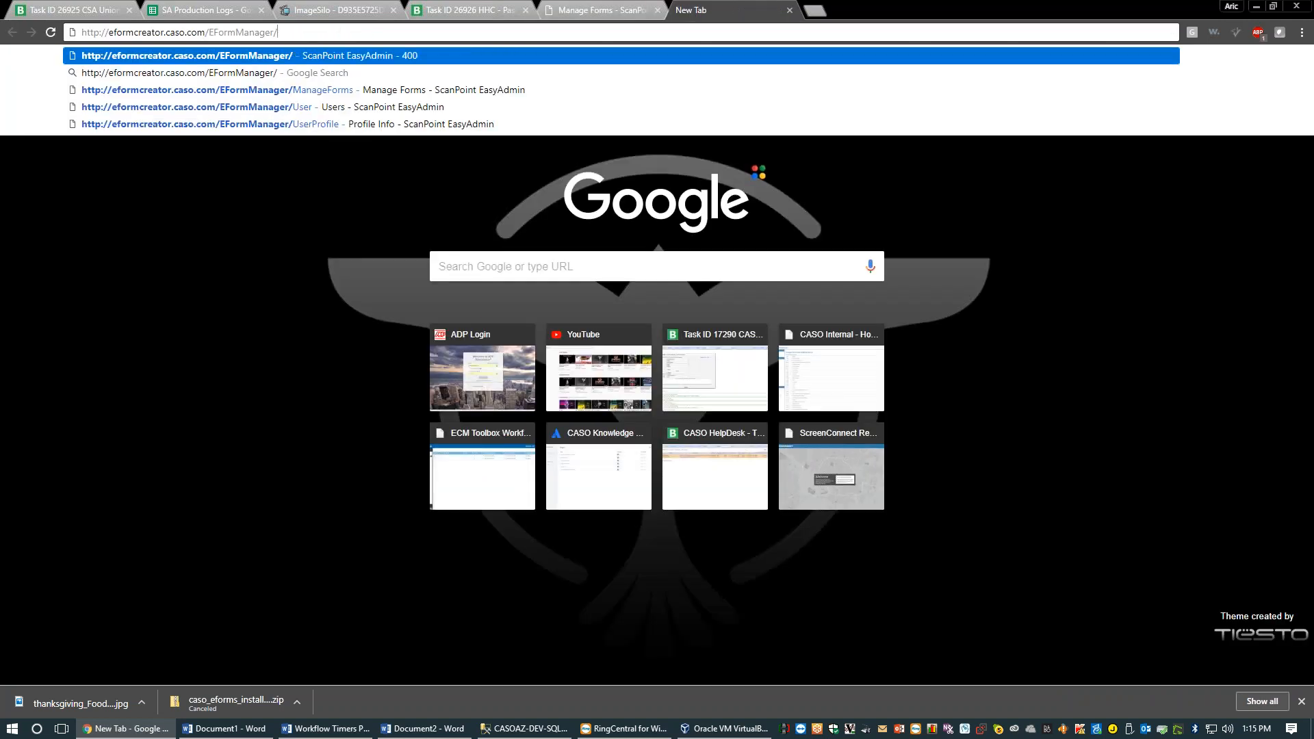
key(Return)
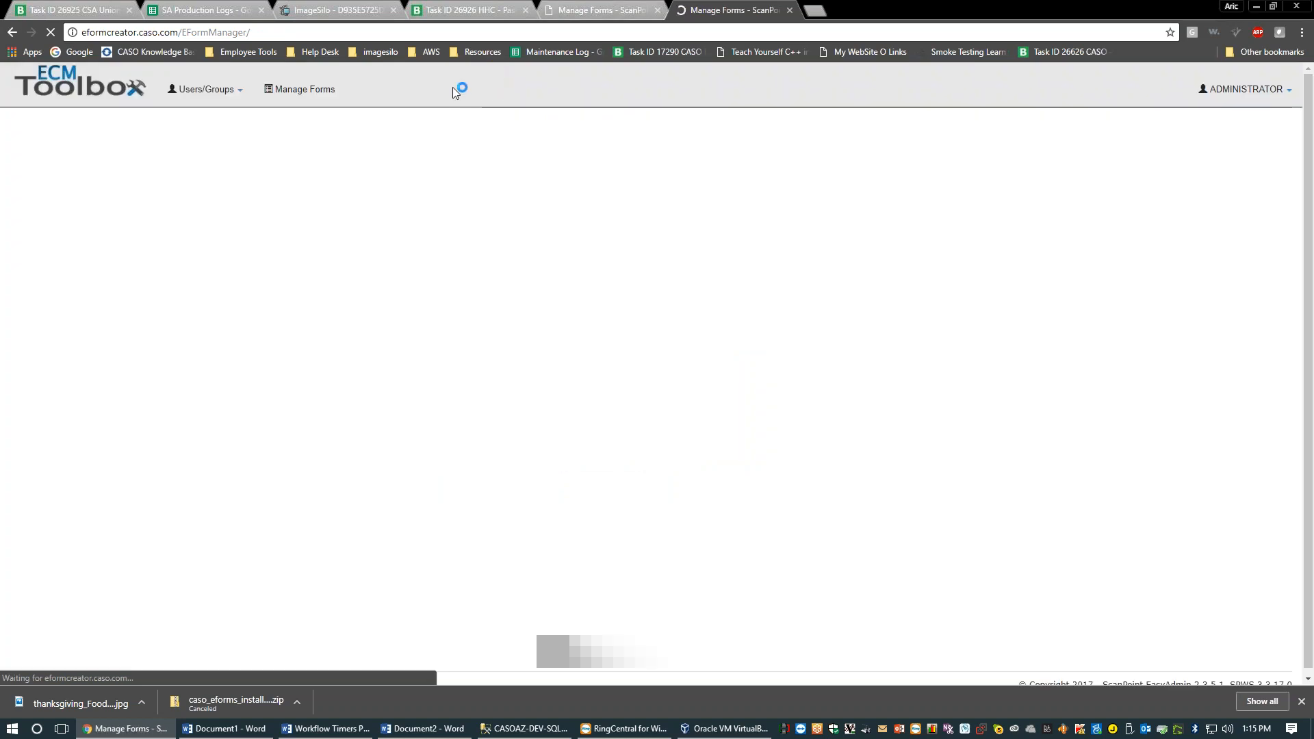
Preview the Feedback form and tick Debug to reveal its debug fields
click(129, 184)
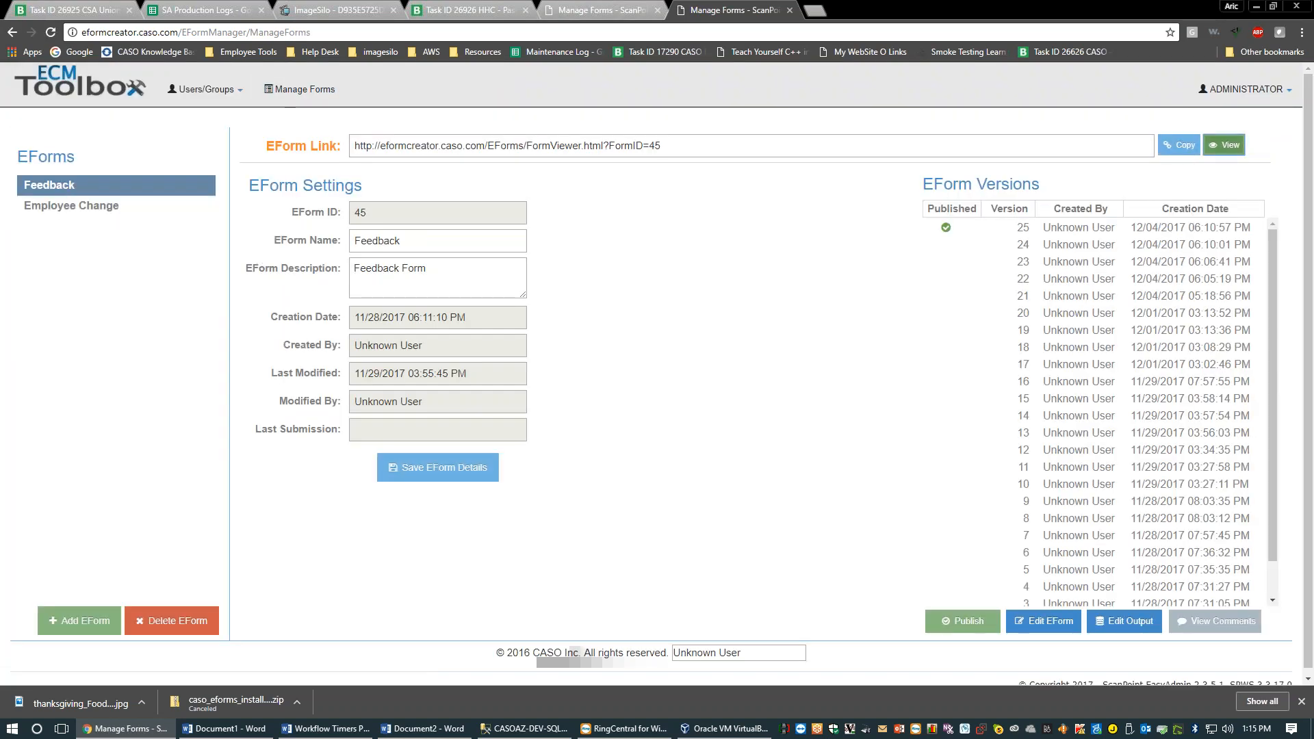
click(1226, 145)
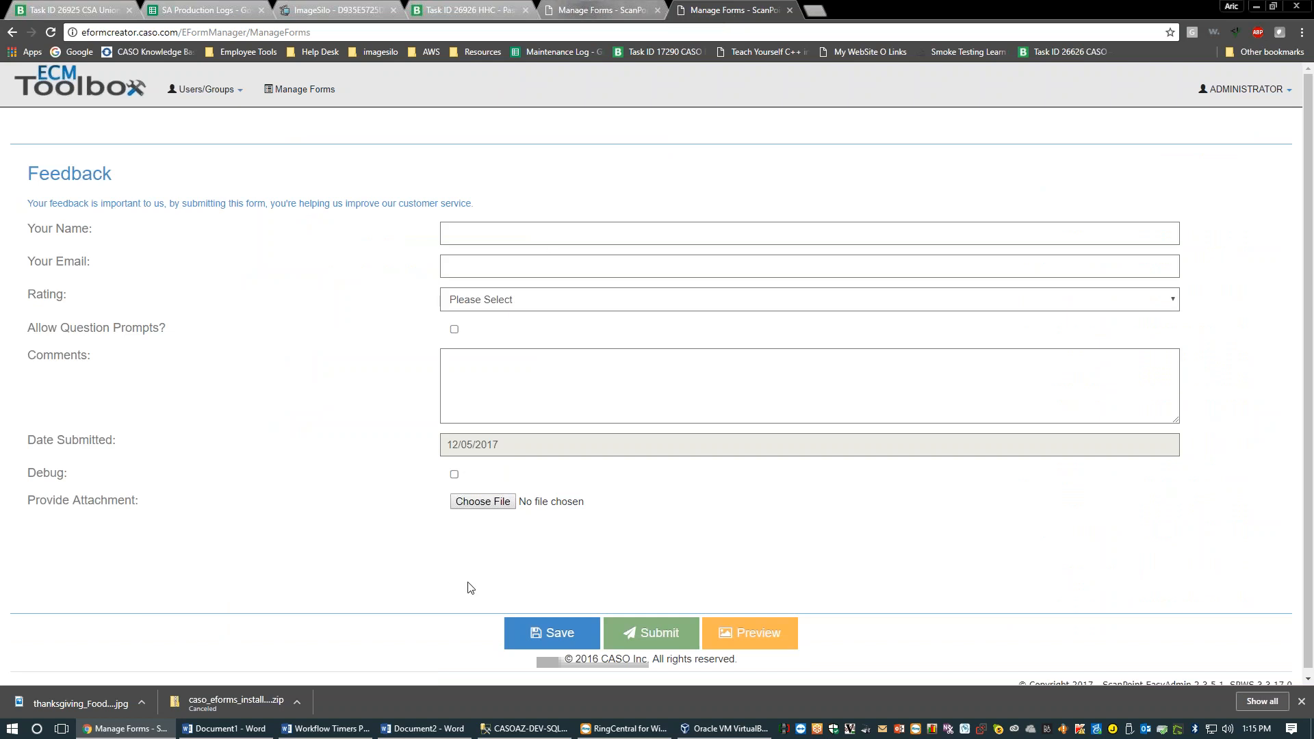
click(454, 474)
In the Feedback editor, check the Your Name question and the Feedback header (ID 2) settings
click(551, 6)
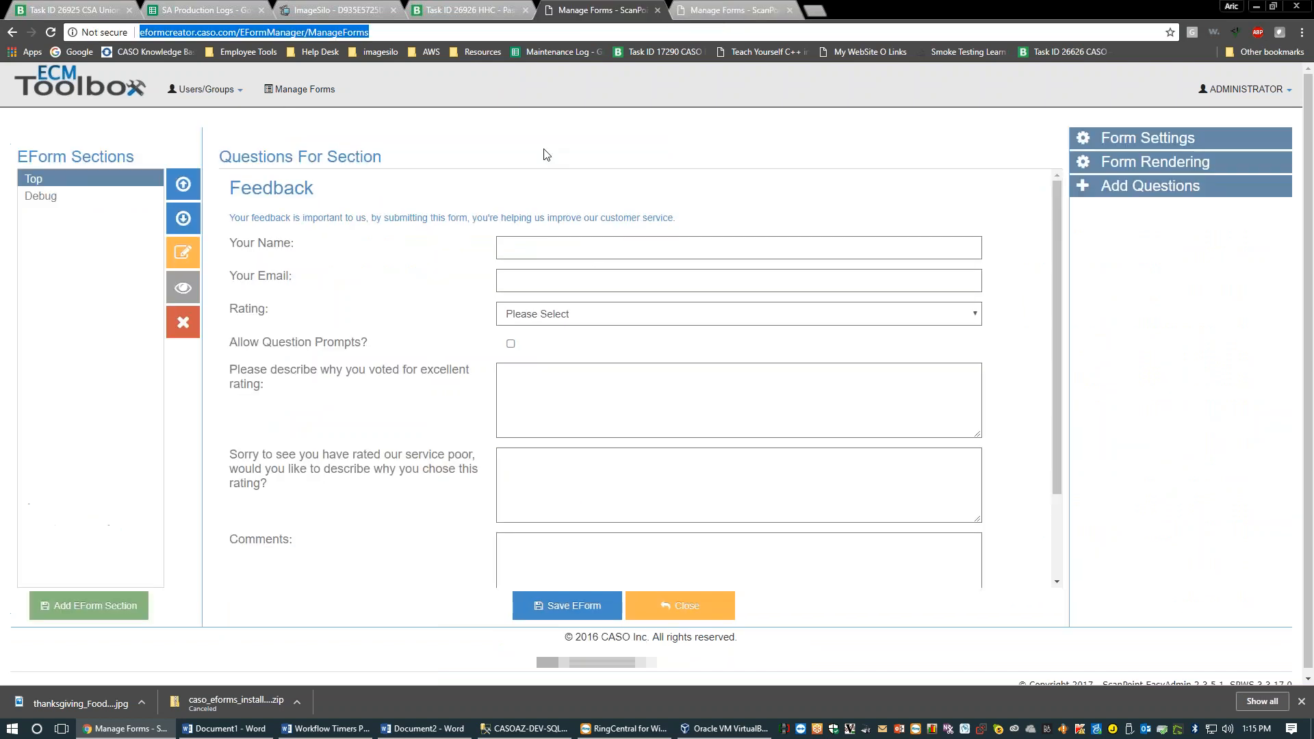
click(419, 246)
click(360, 189)
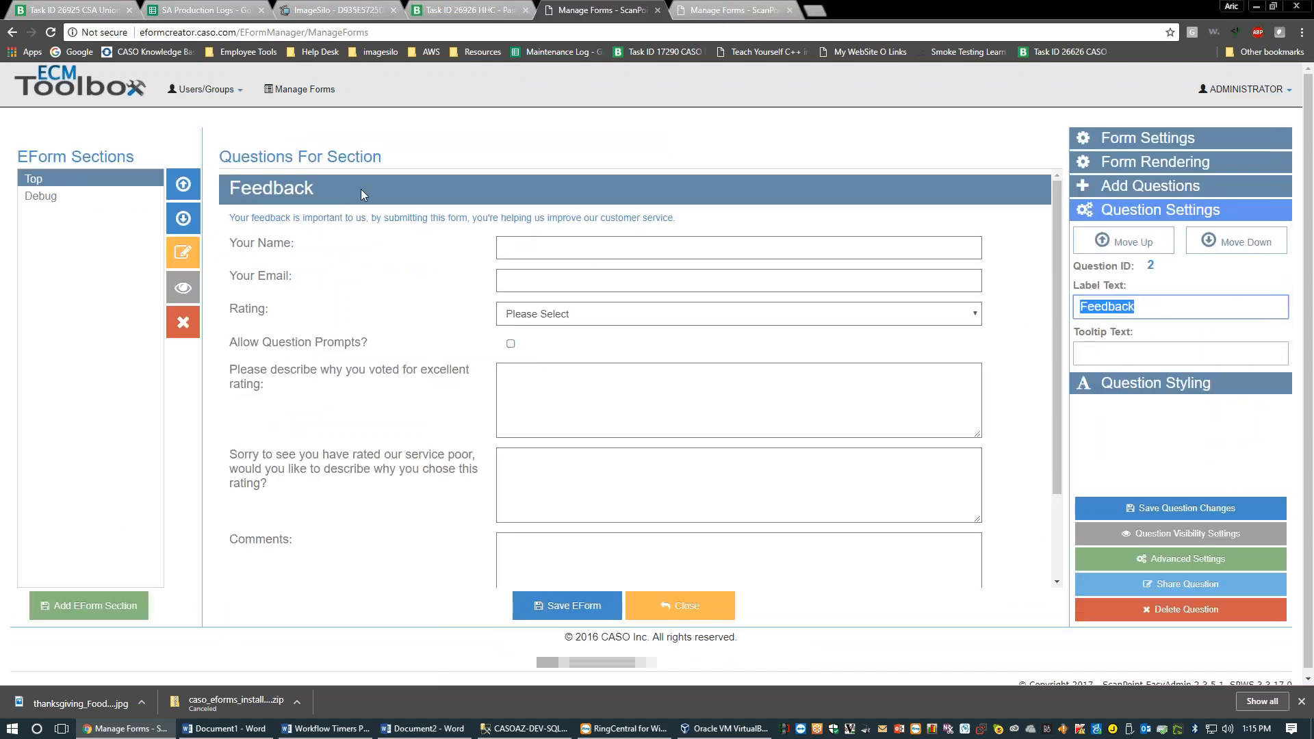
click(102, 175)
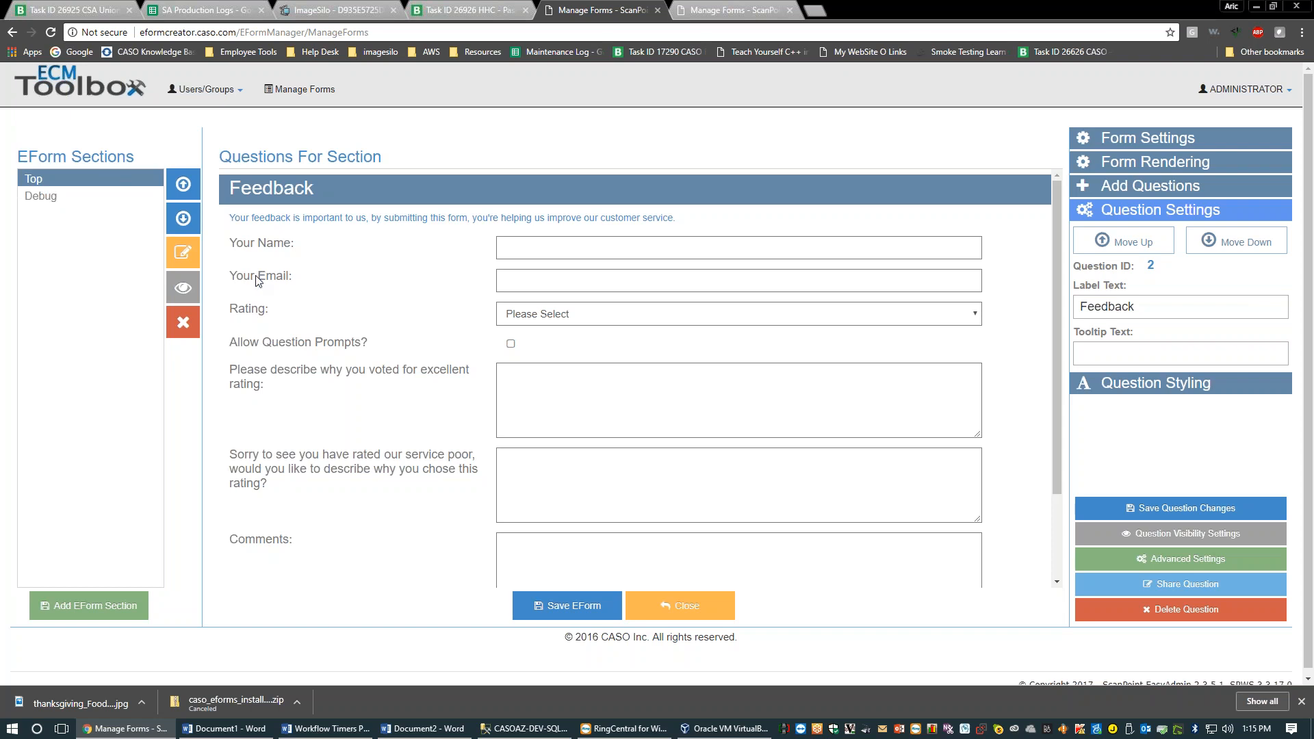
Close the Feedback editor and preview published version 5 of the Employee Change Request Form
click(680, 606)
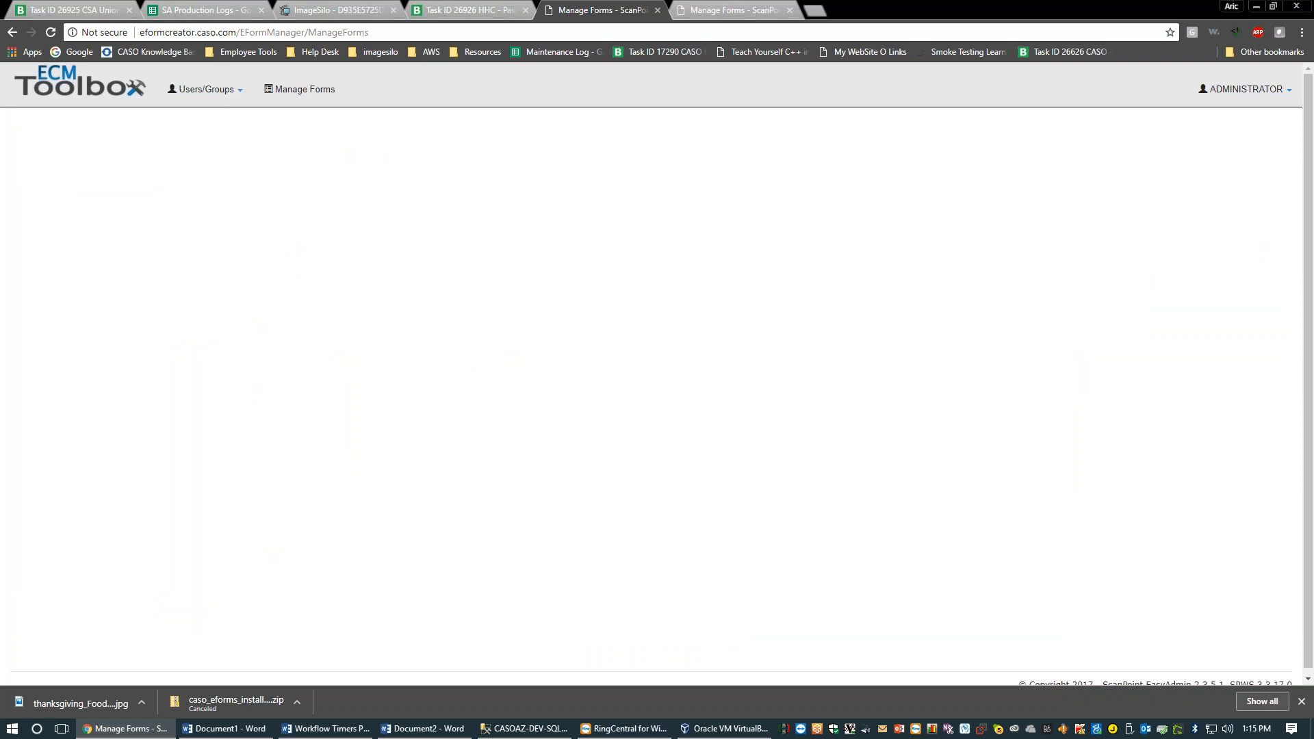
click(725, 10)
click(11, 32)
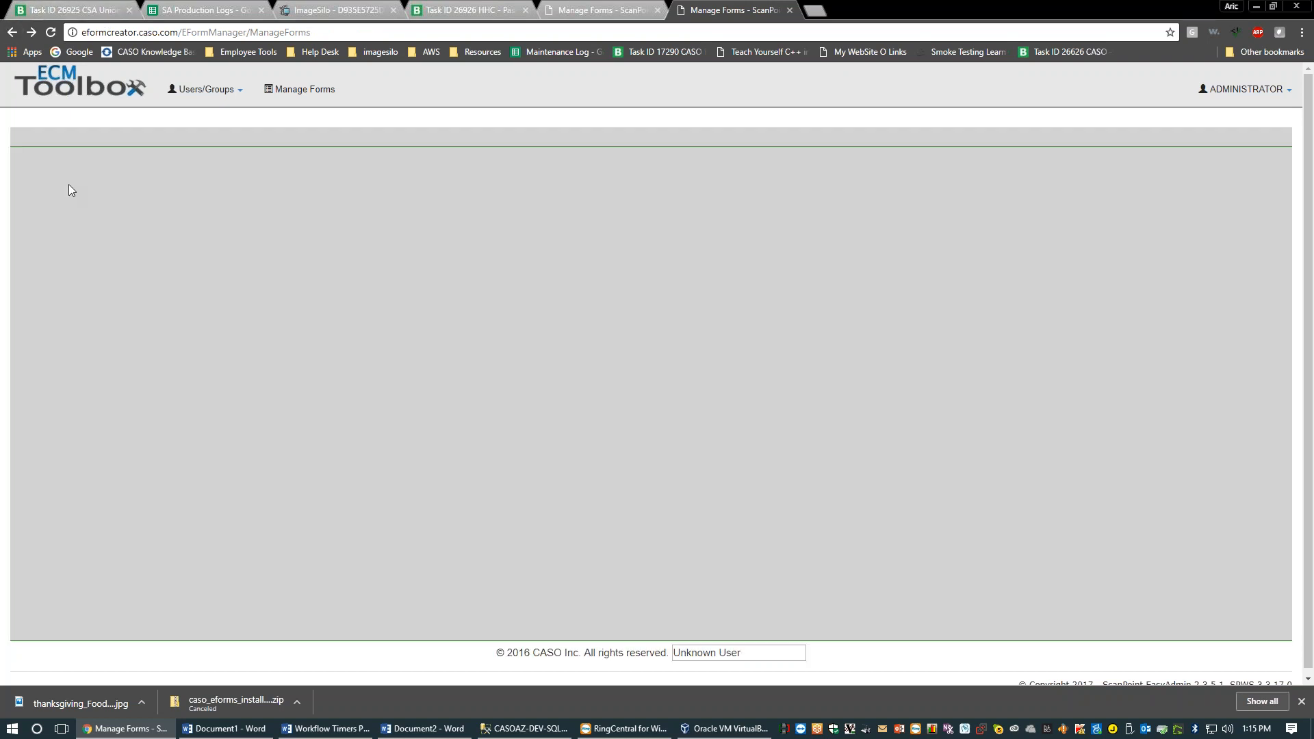
click(69, 206)
click(1049, 222)
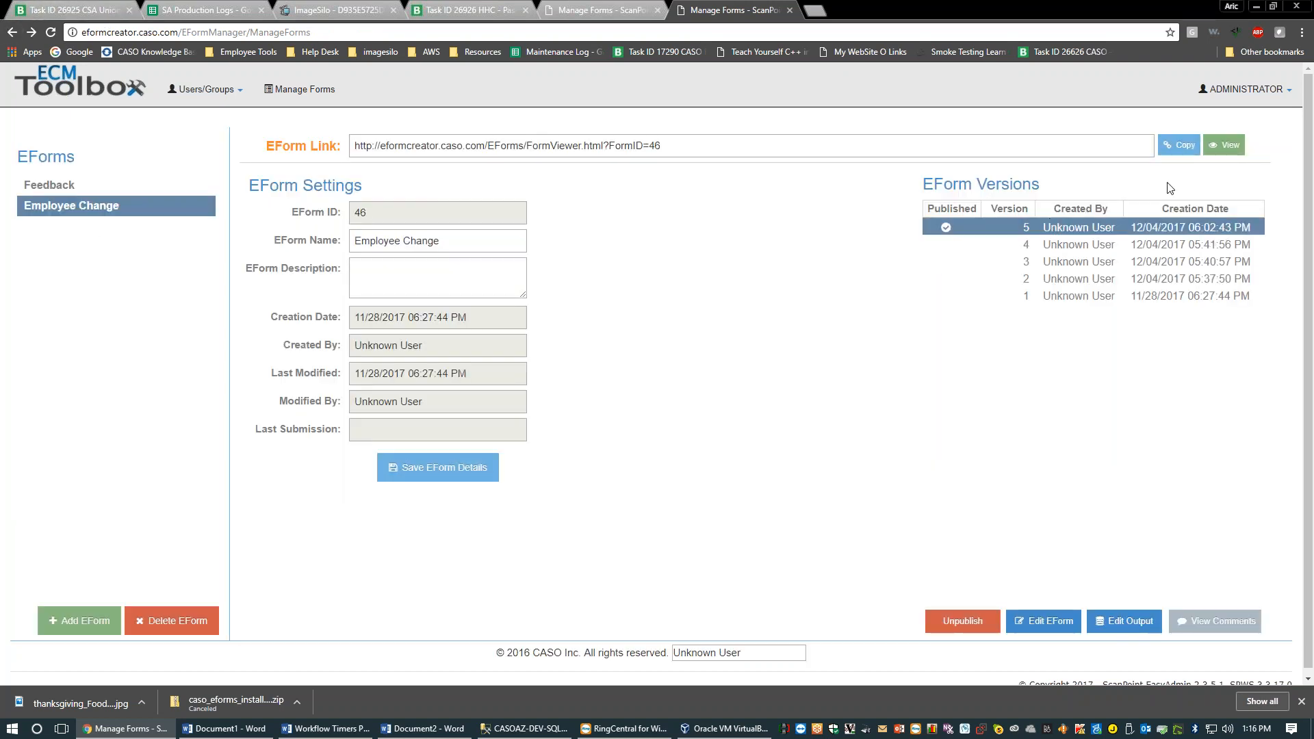
click(1225, 145)
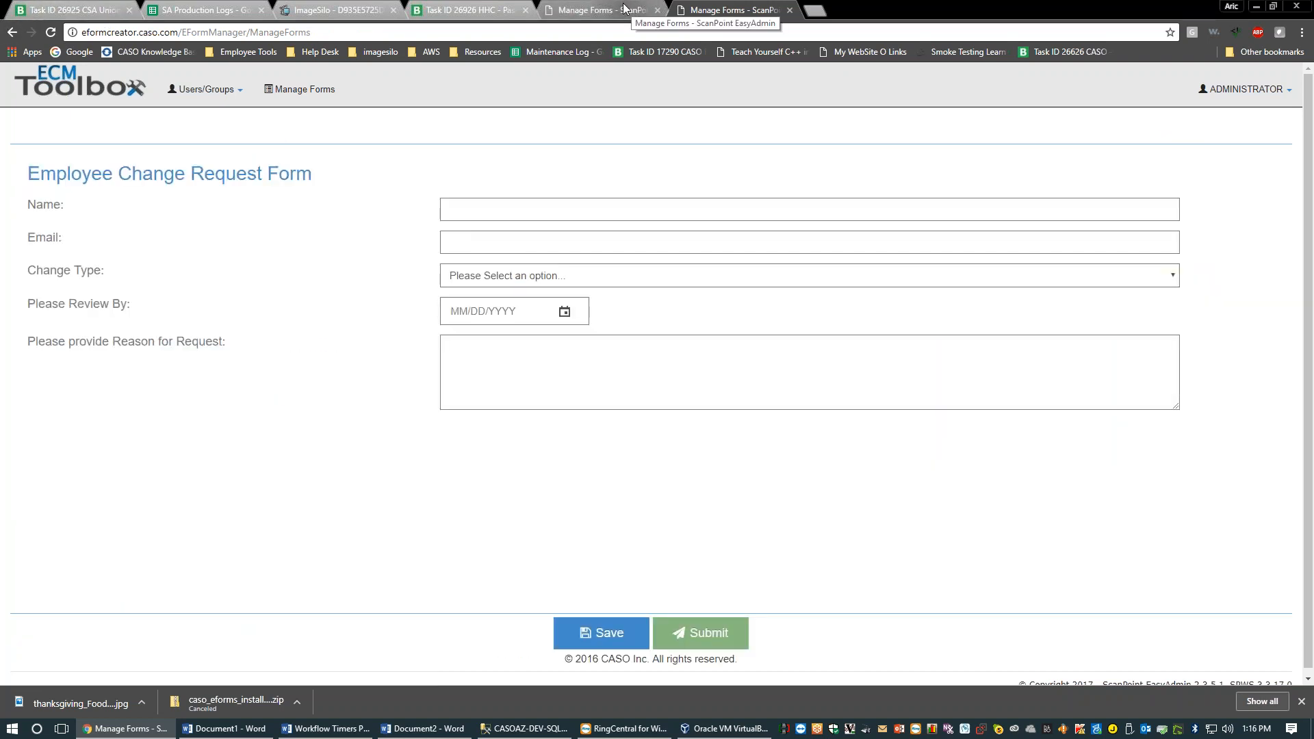
Back on Manage Forms, open Employee Change for editing, showing its six sections Top to Bottom
click(624, 8)
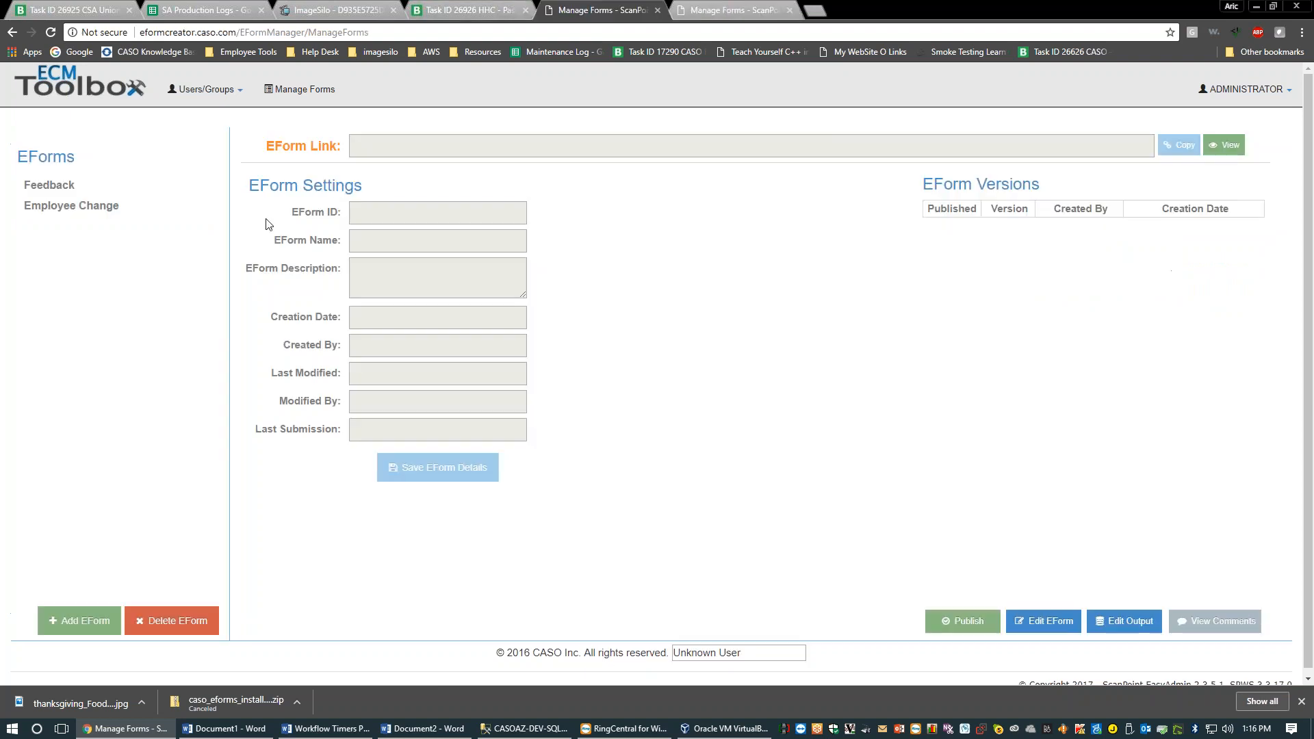
click(130, 211)
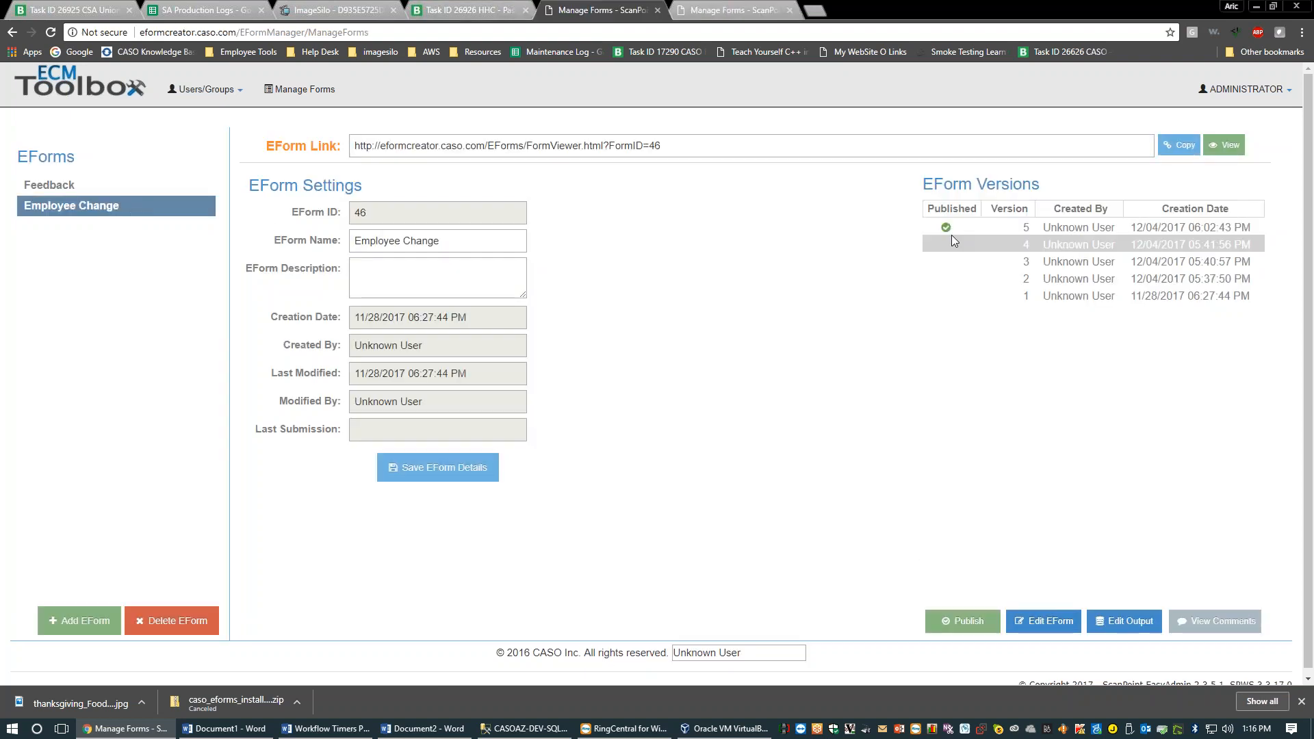
click(1027, 622)
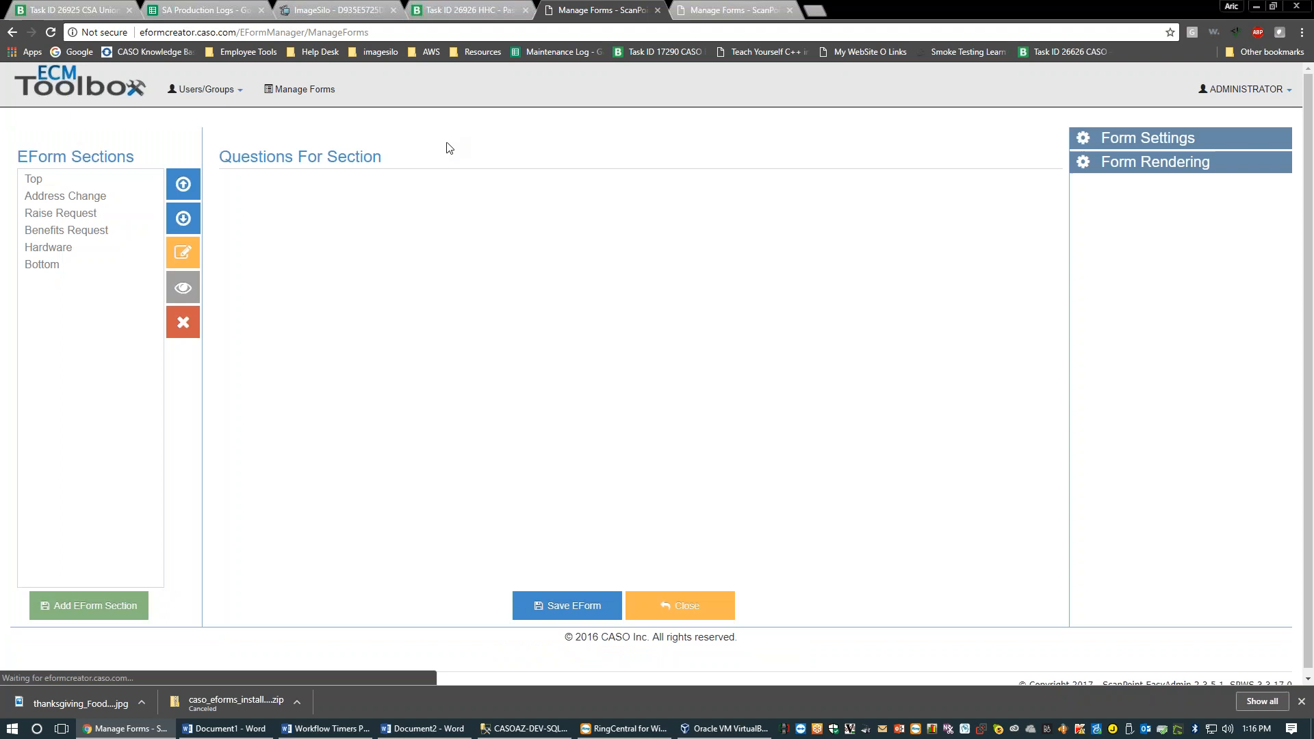
Review questions in Top, Address Change, Raise Request, Benefits Request and Hardware, then view the preview
click(60, 182)
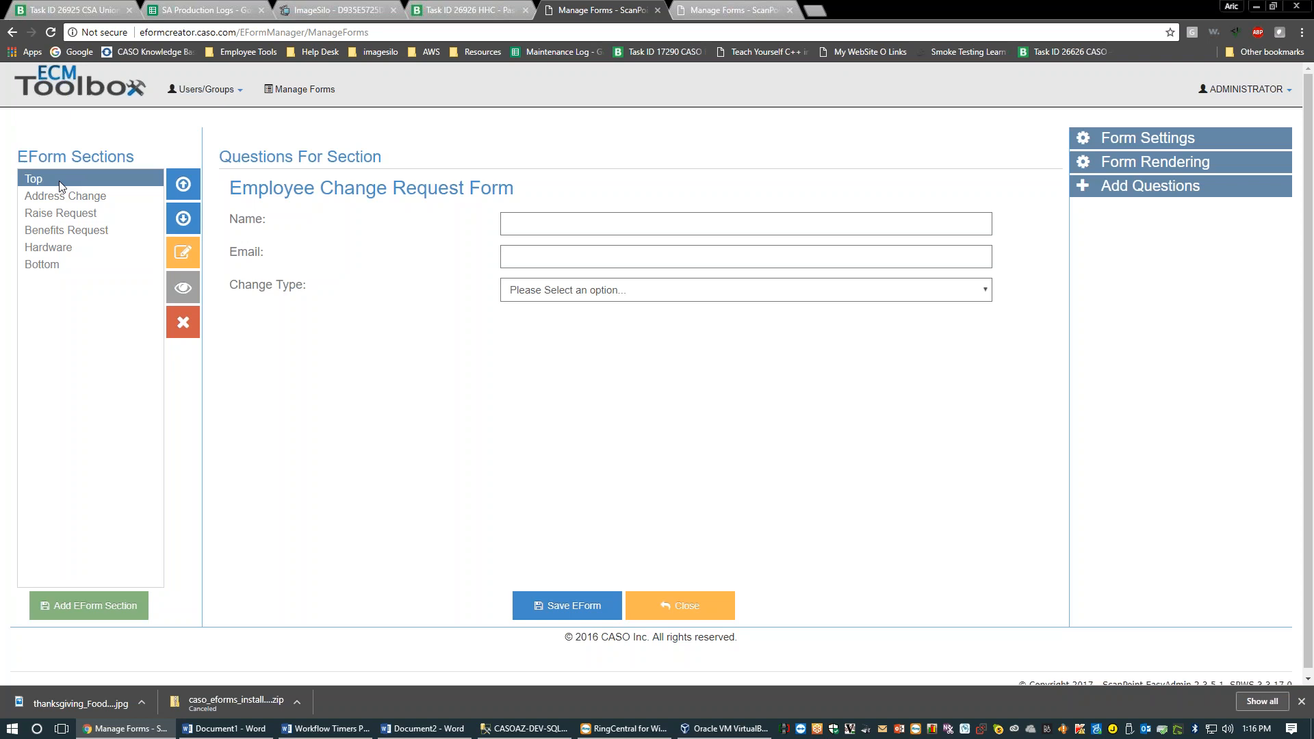
click(107, 196)
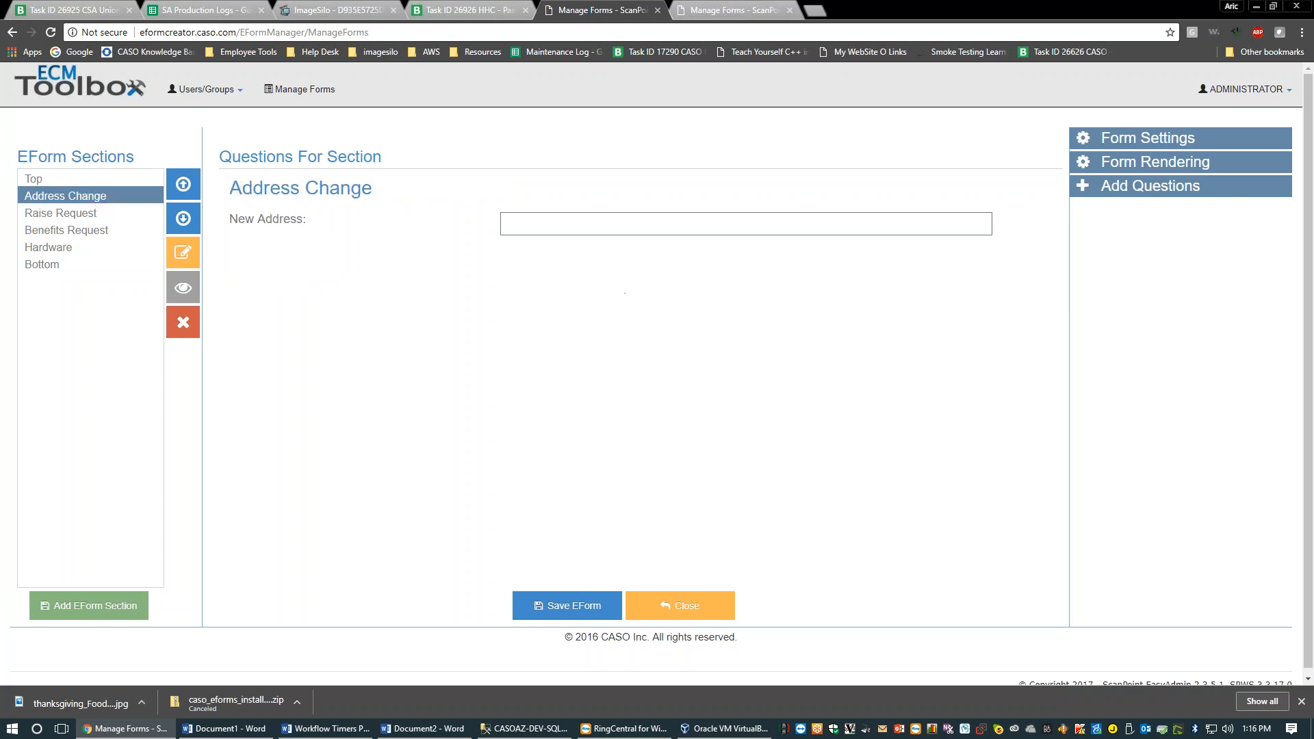
click(117, 218)
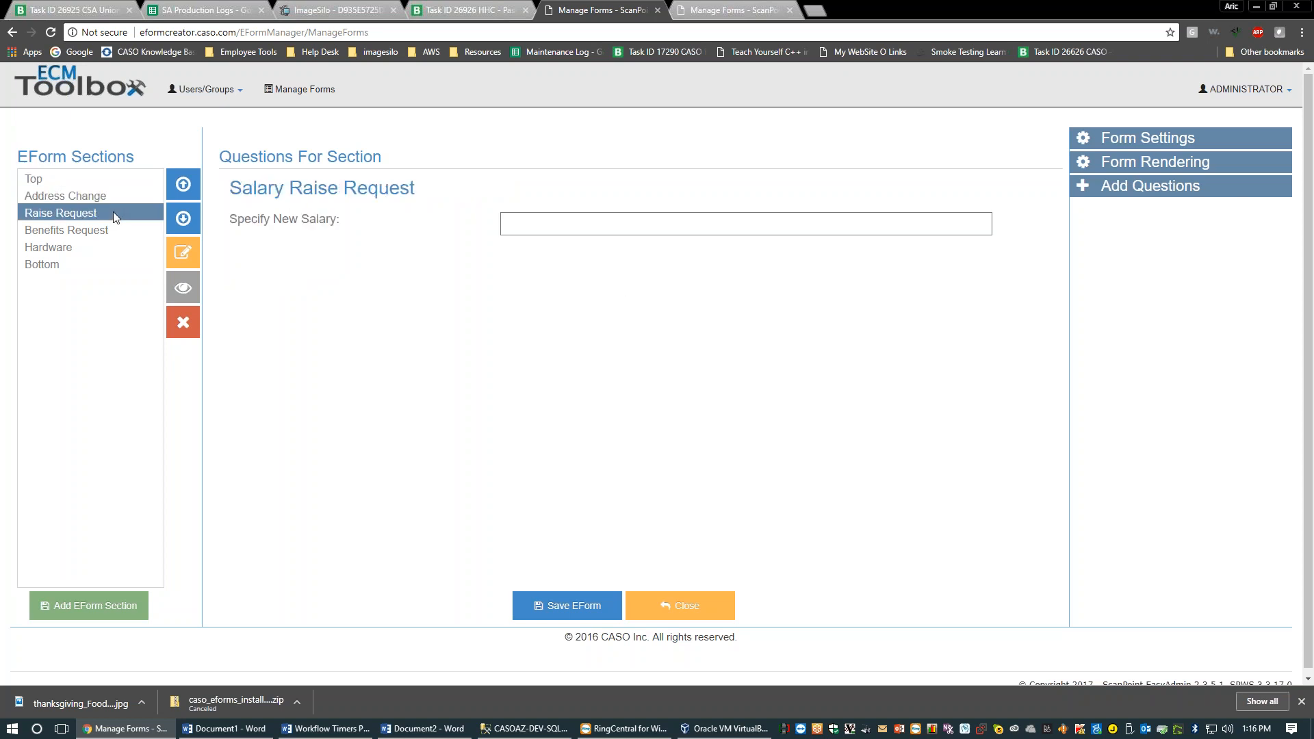
click(126, 236)
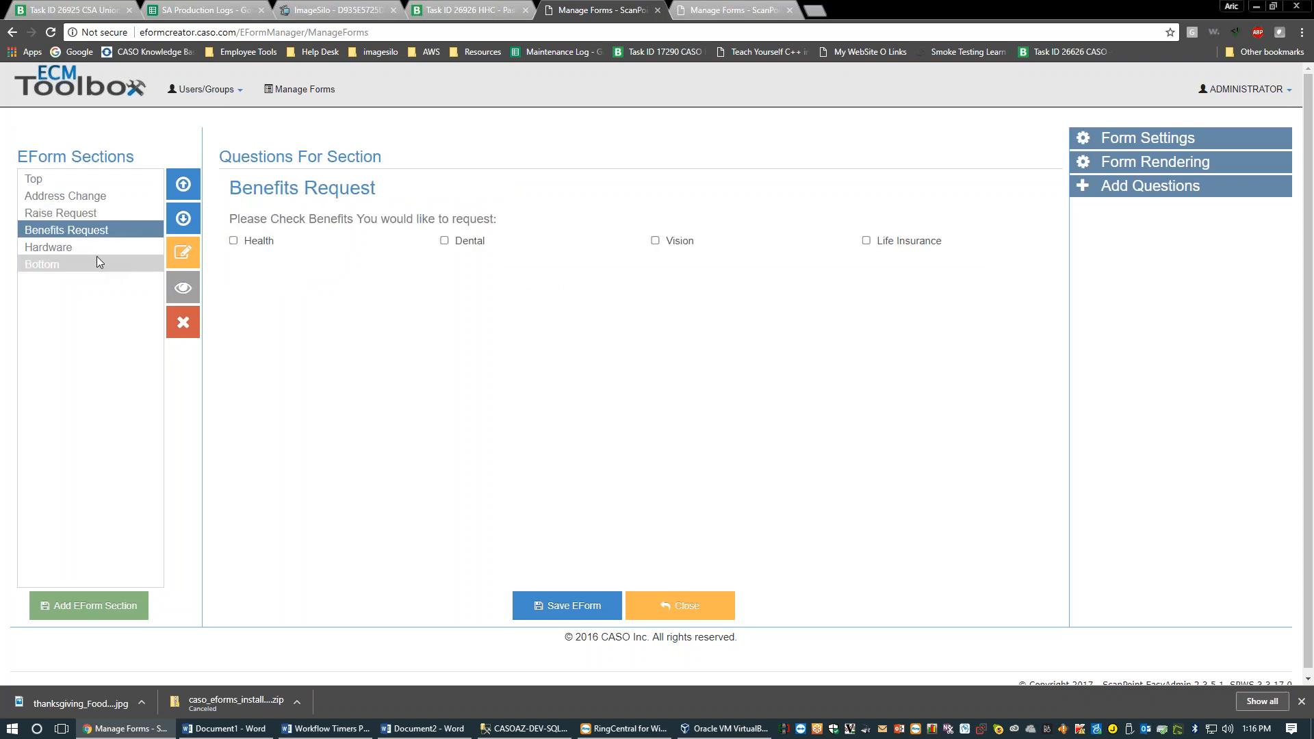
click(97, 252)
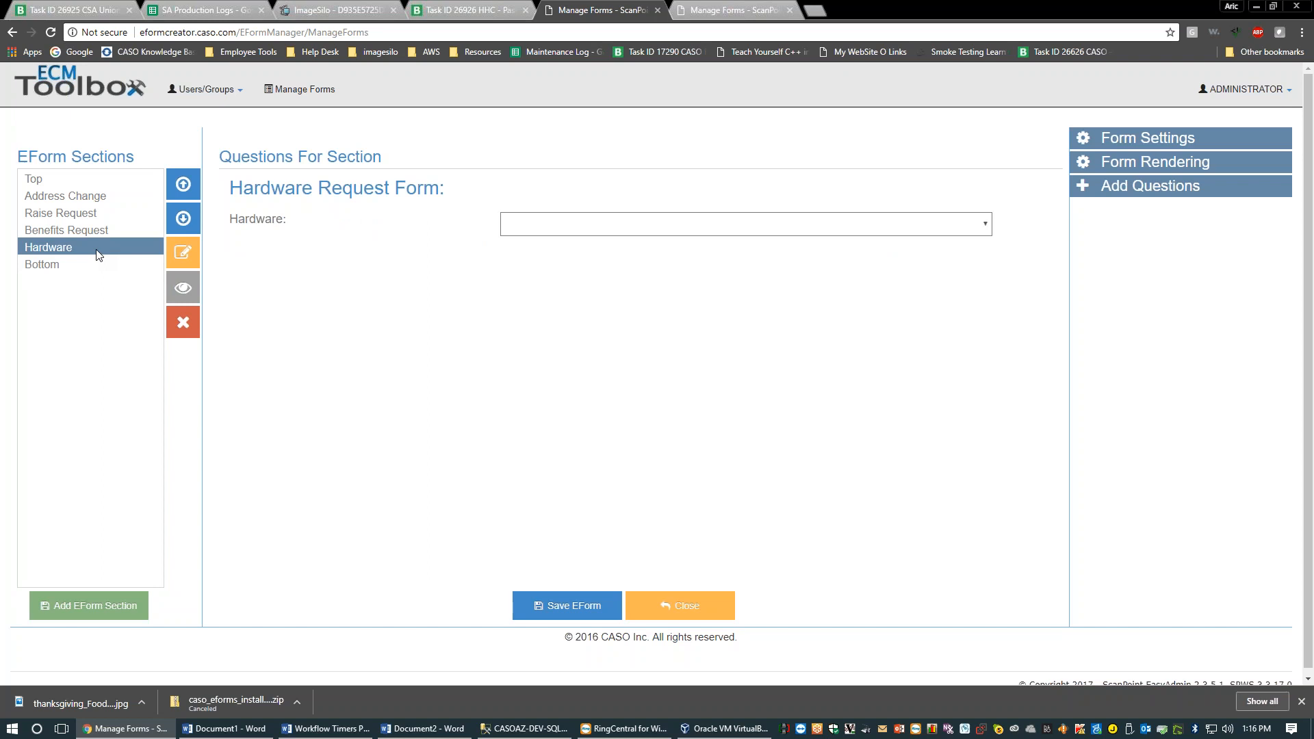
click(689, 7)
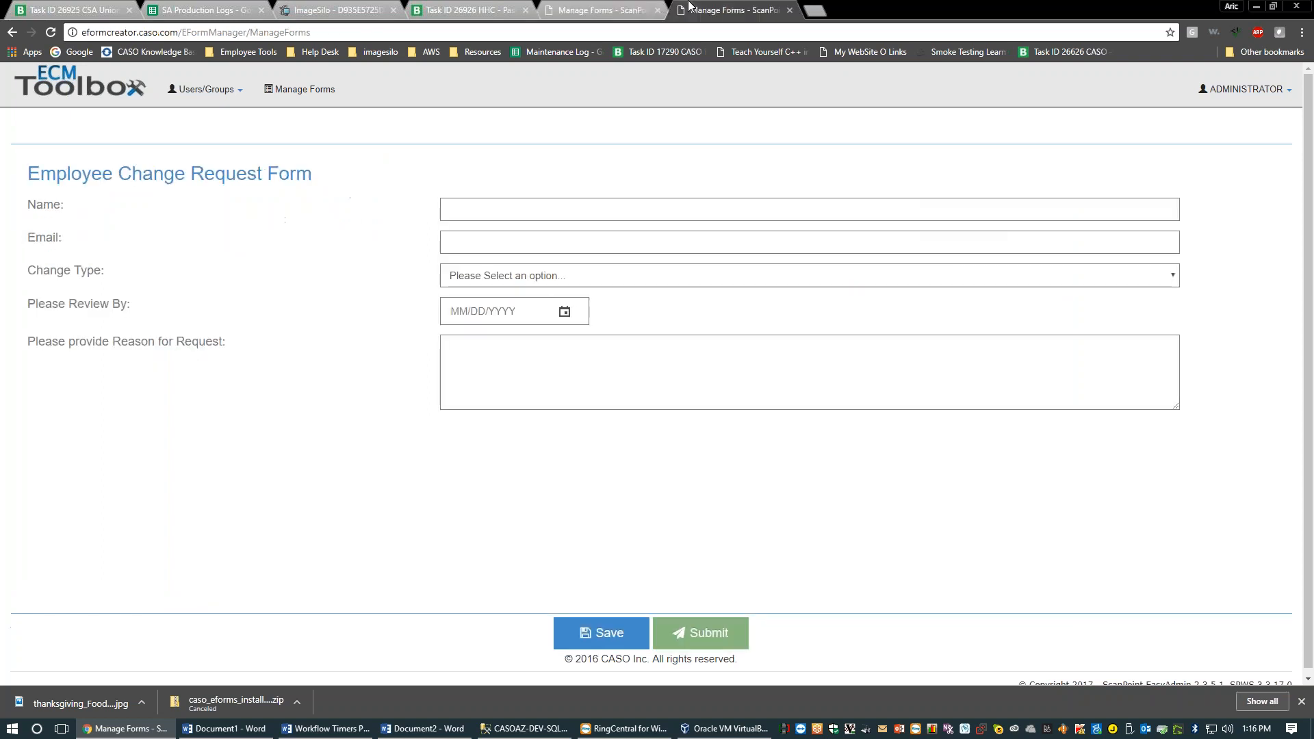
Set Change Type to Address Change in the preview to reveal the New Address field, then return to the editor
click(486, 276)
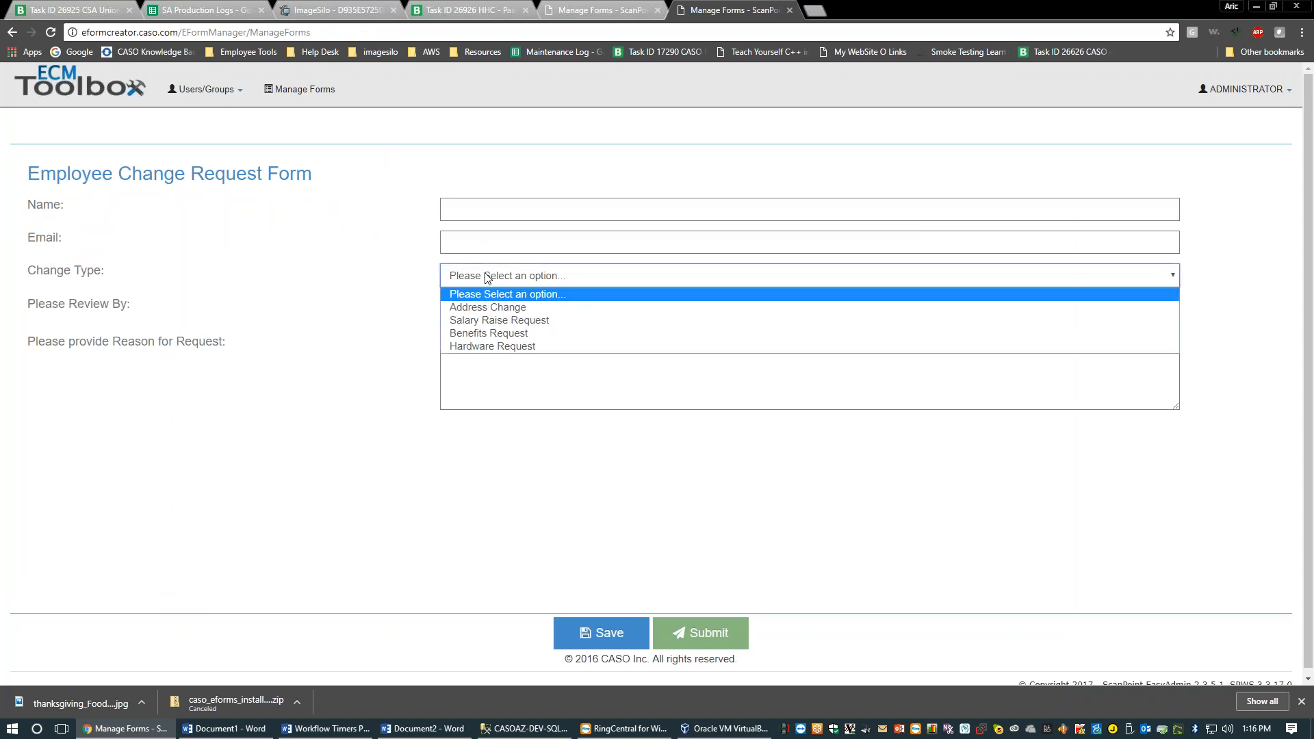
click(496, 314)
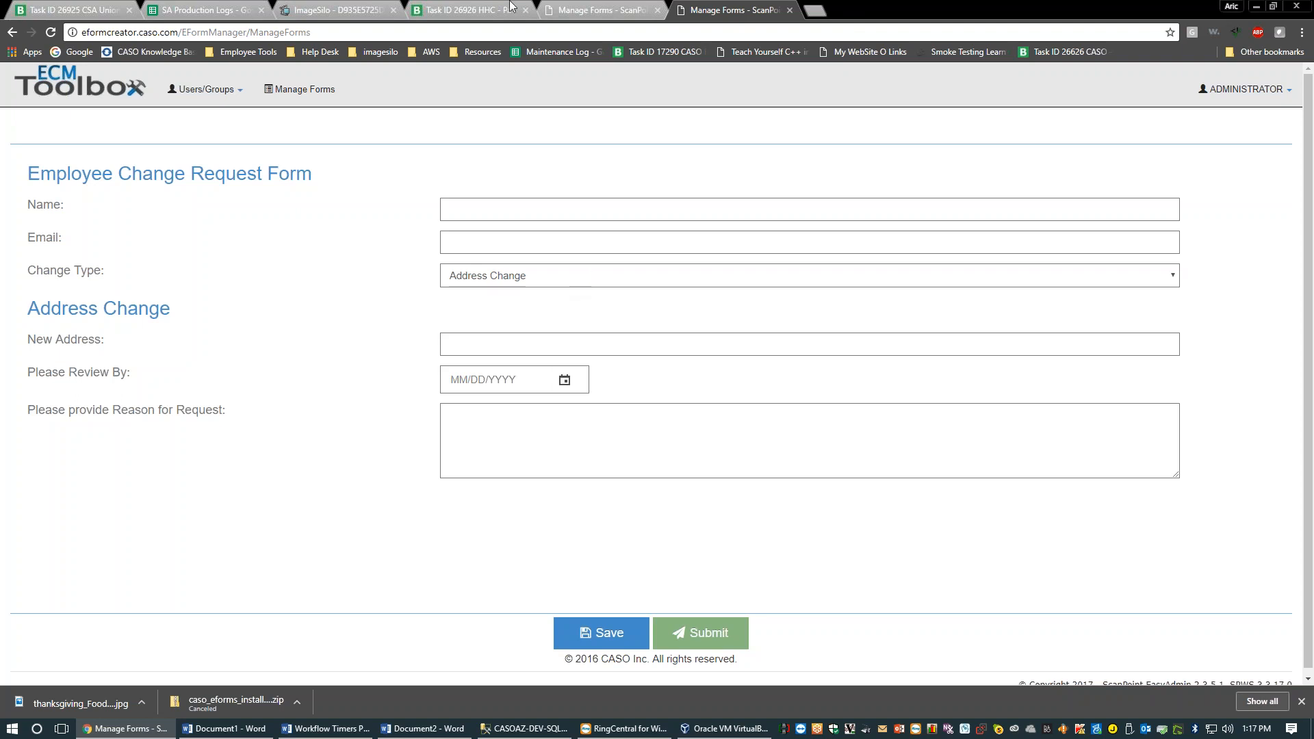
click(597, 10)
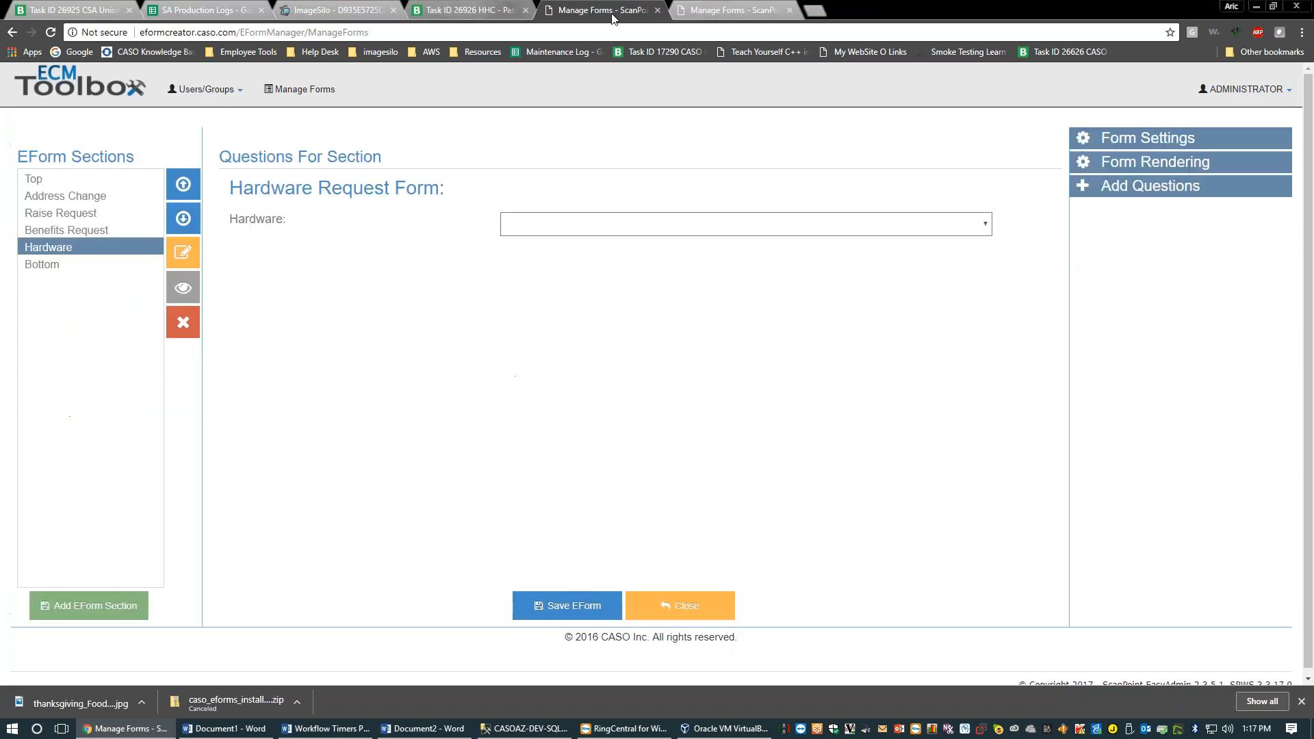
Select the Top section's Name question, then expand Form Settings and the Add Questions list
click(79, 192)
click(80, 181)
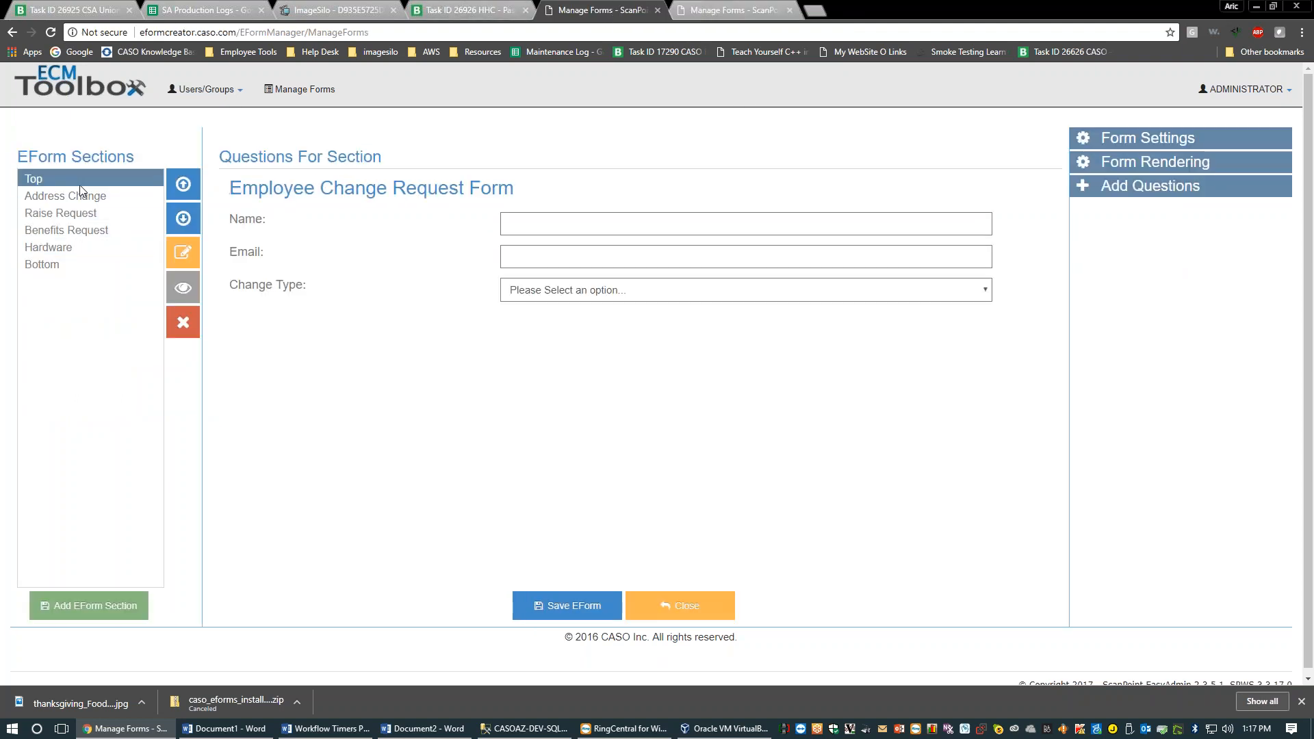
click(332, 223)
click(1130, 138)
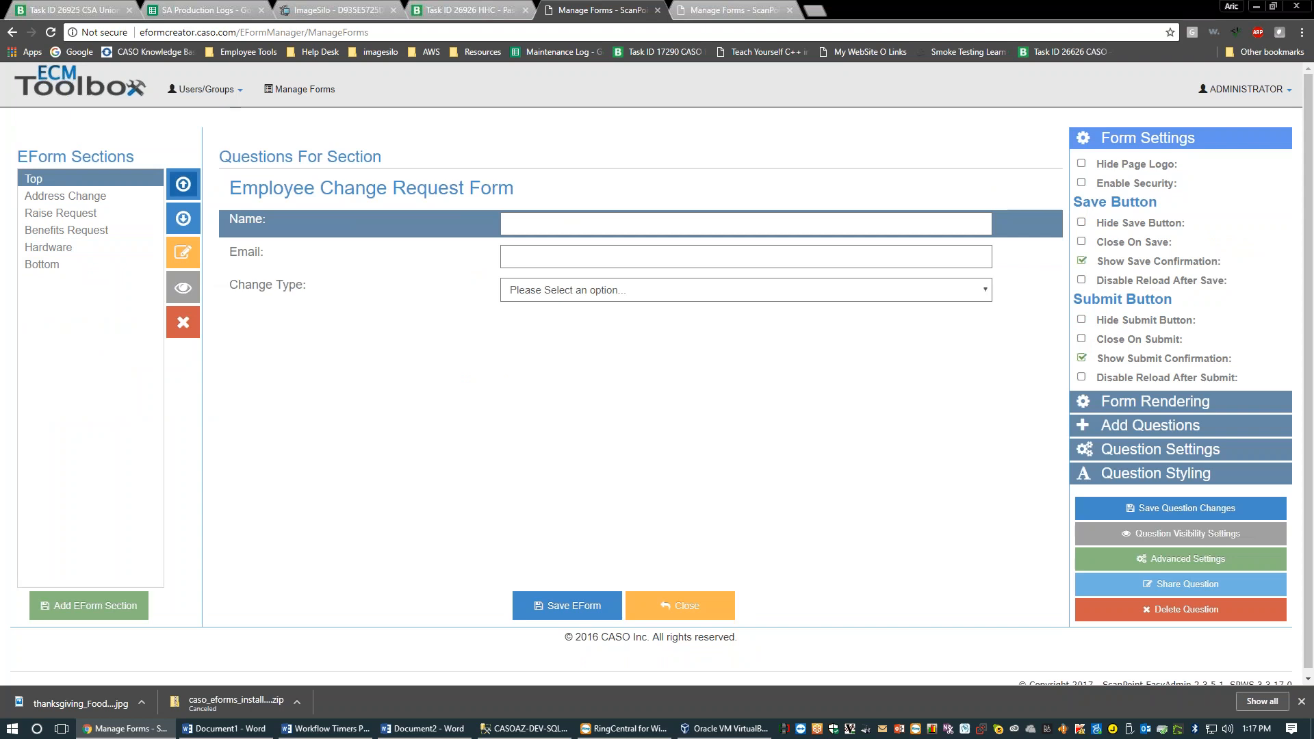
click(278, 225)
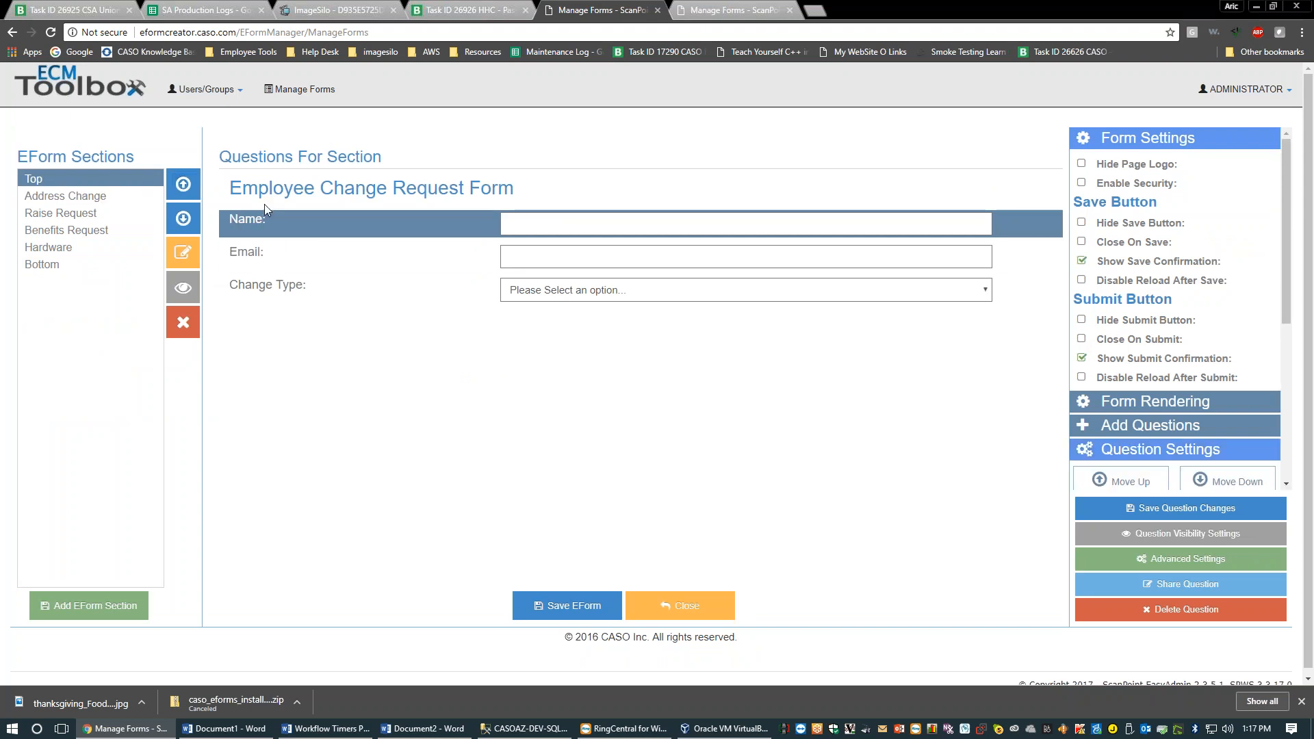
click(1144, 434)
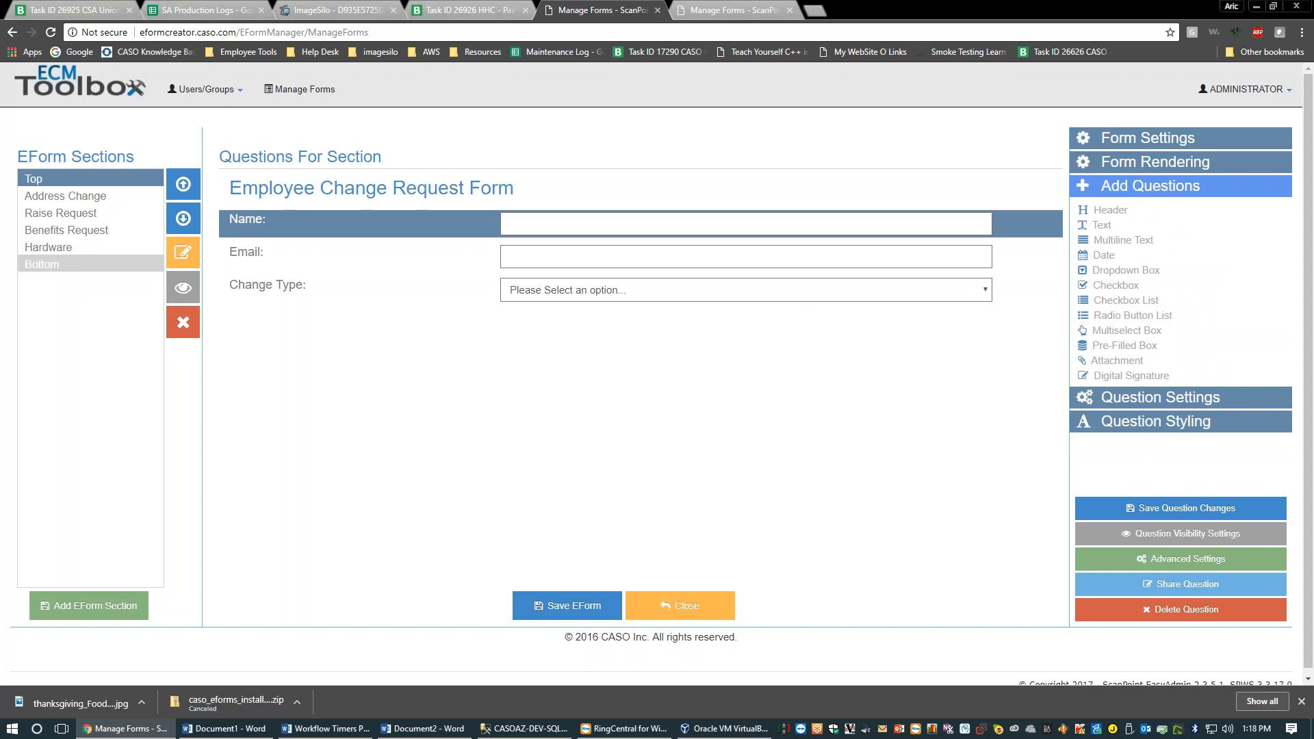
Enter three test lines of 'f' in the Bottom section's Reason for Request box and select them
click(80, 267)
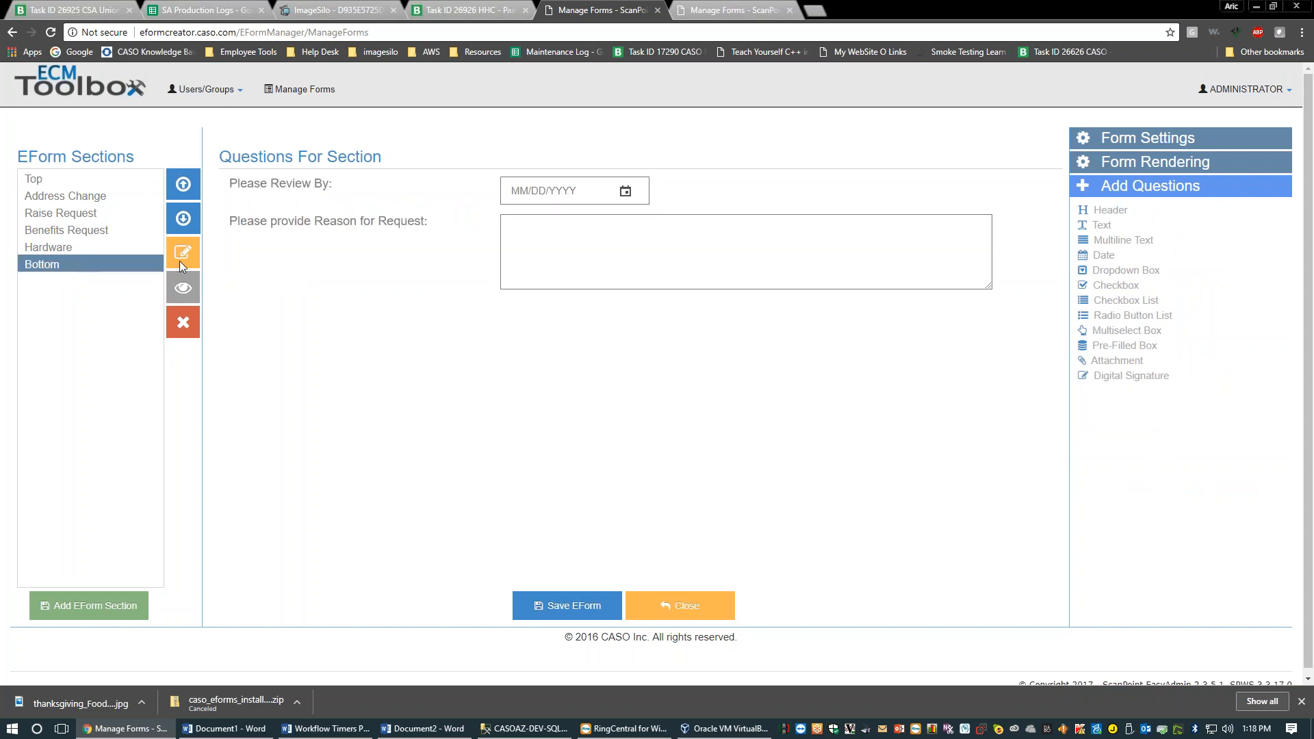
click(411, 273)
click(585, 276)
text(f)
key(Return)
text(f)
key(Return)
text(f)
key(Return)
text(f)
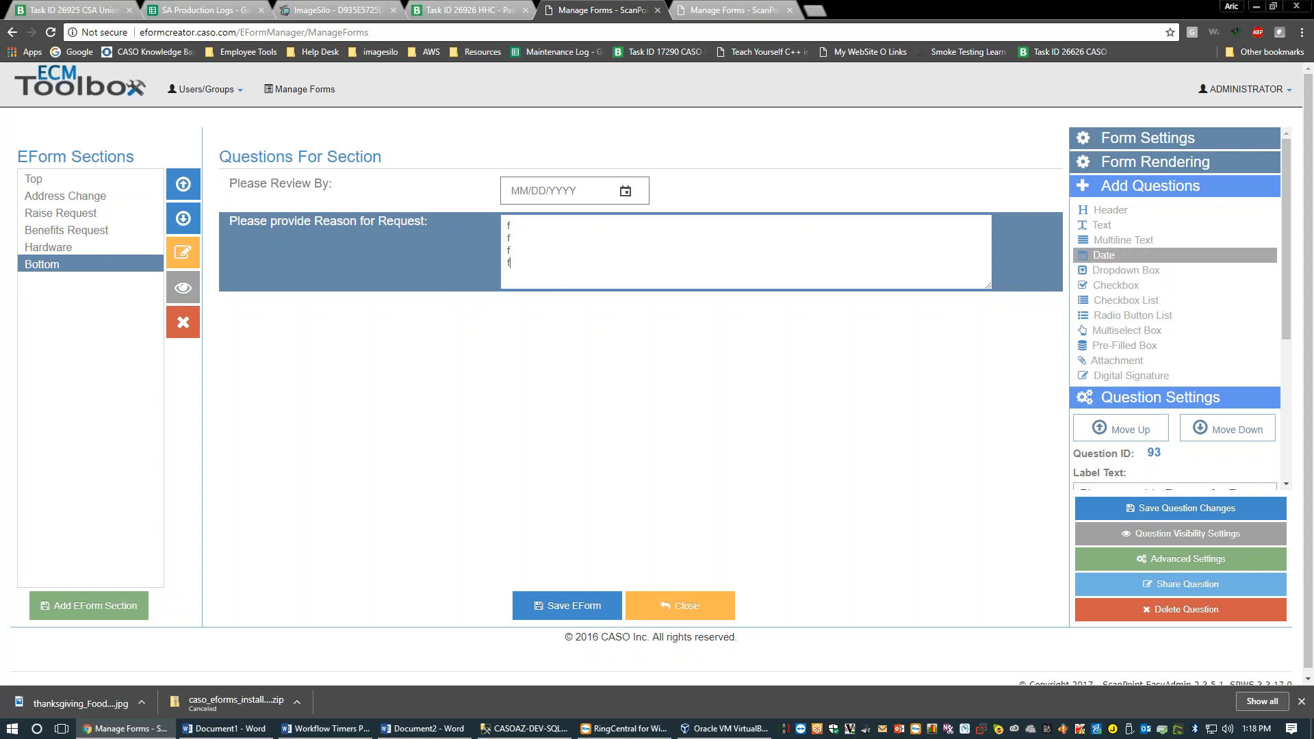
key(ctrl+a)
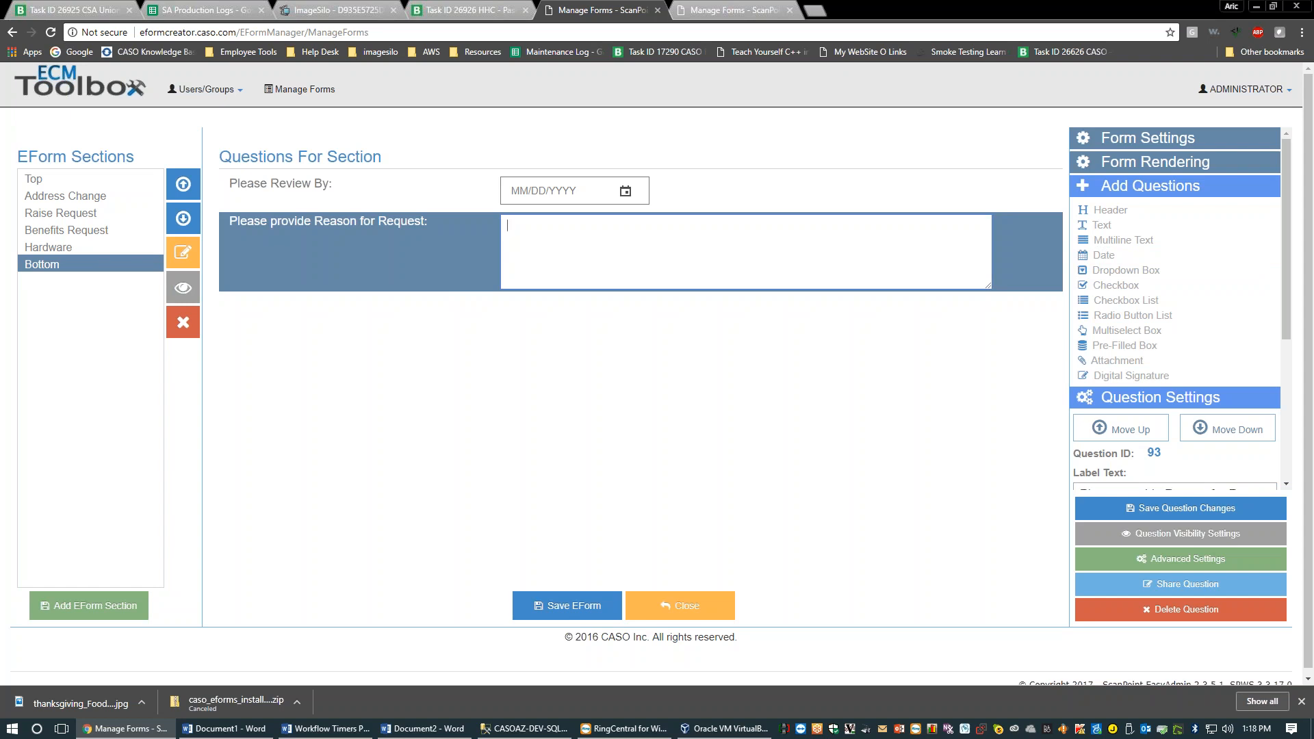
Set the Please Review By date to December 11, 2017
click(624, 192)
click(624, 194)
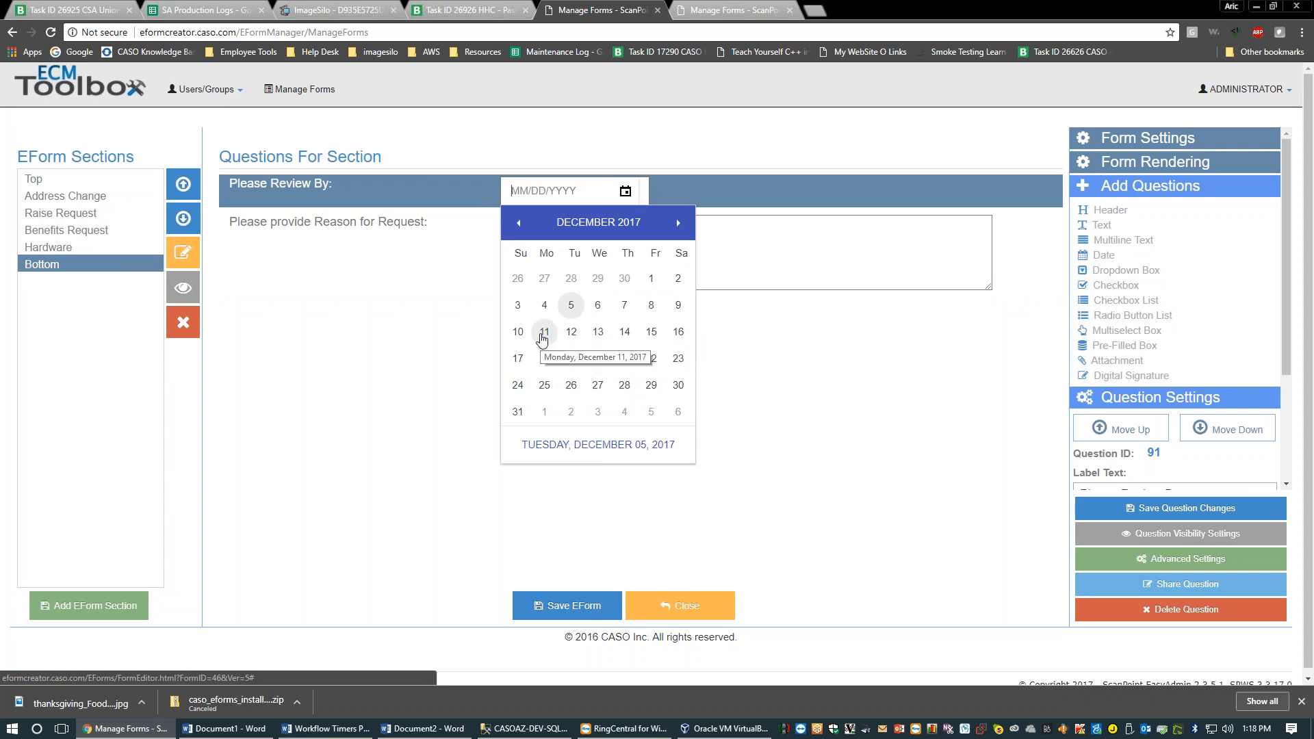
click(543, 333)
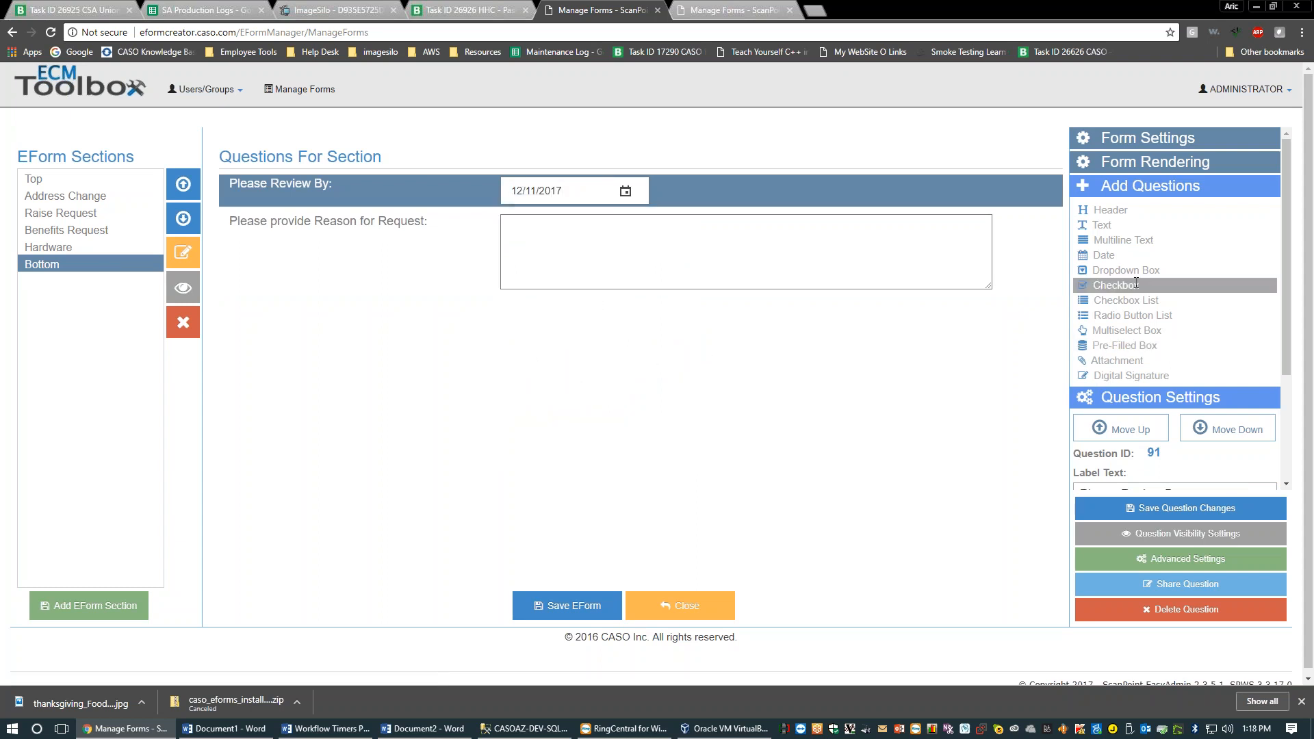
Open the Top section's Change Type settings and view its dropdown options without choosing one
click(126, 177)
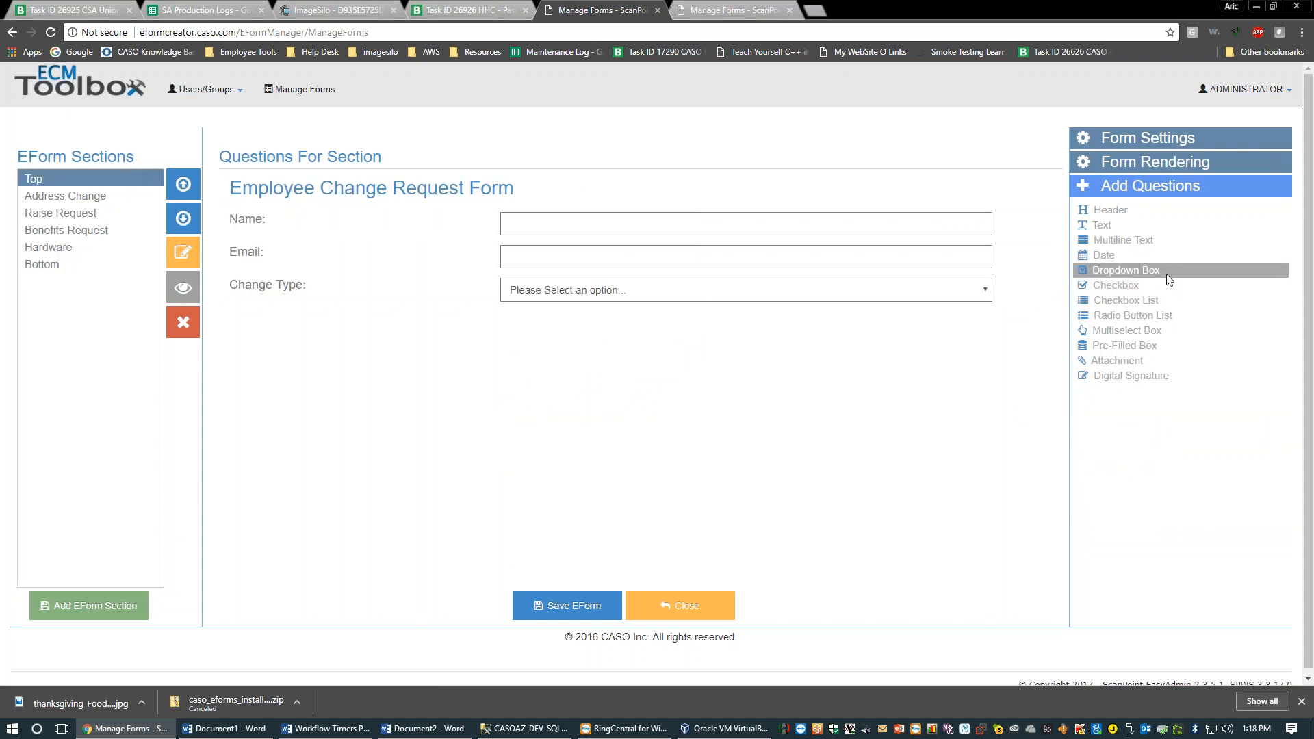
click(760, 303)
click(702, 302)
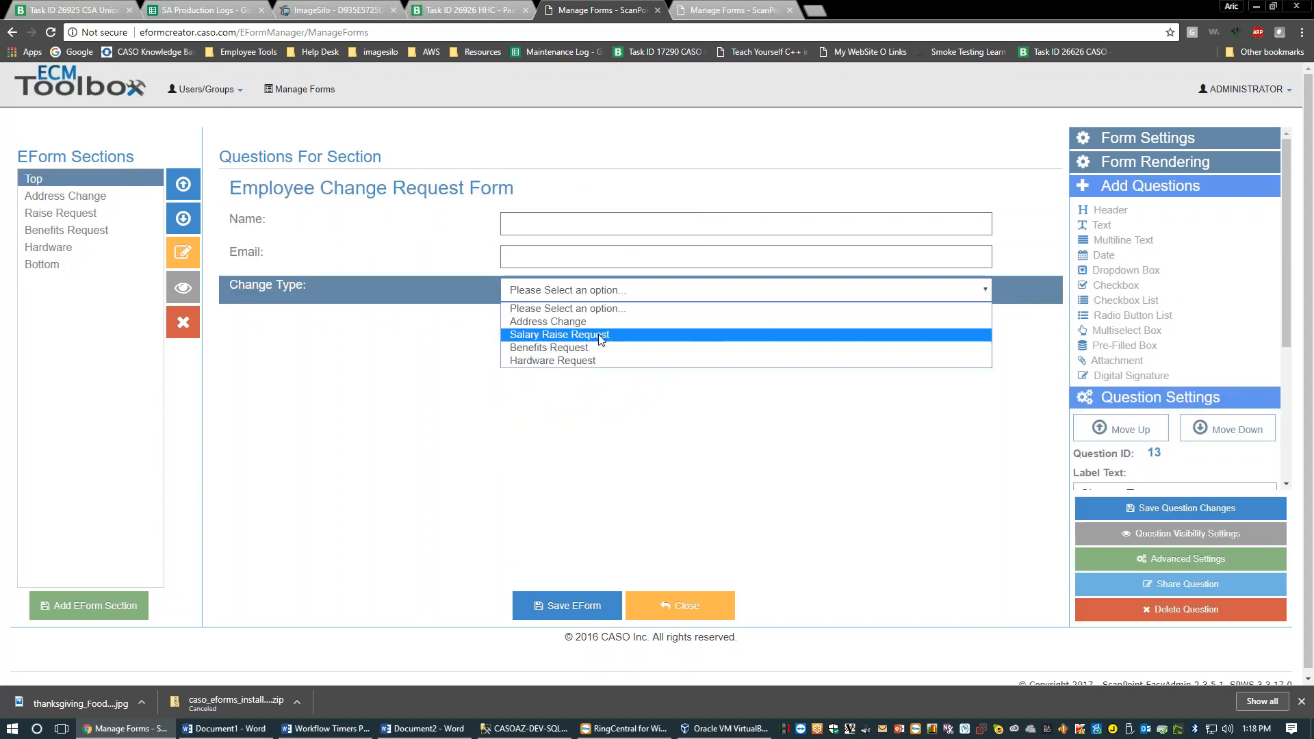
click(1040, 339)
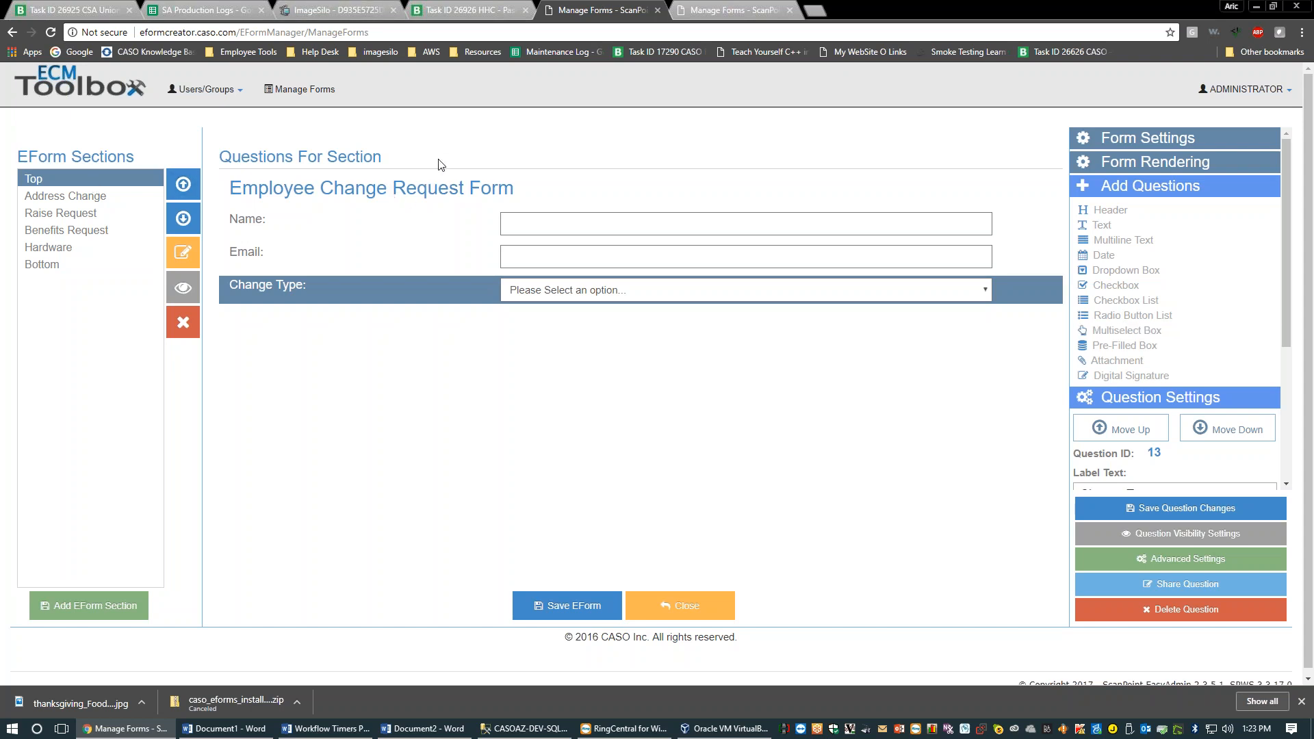
Switch between the Email, Change Type and Name question settings in the Top section
click(441, 223)
click(428, 257)
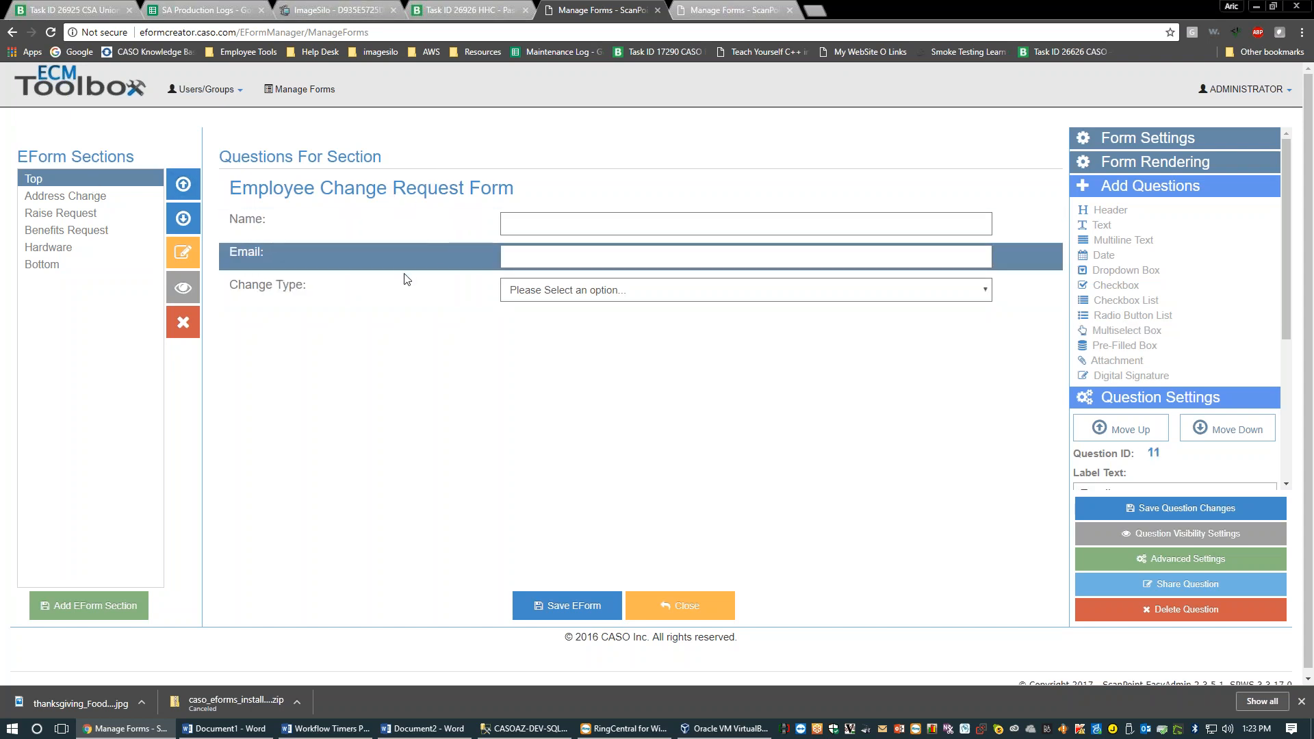
click(402, 292)
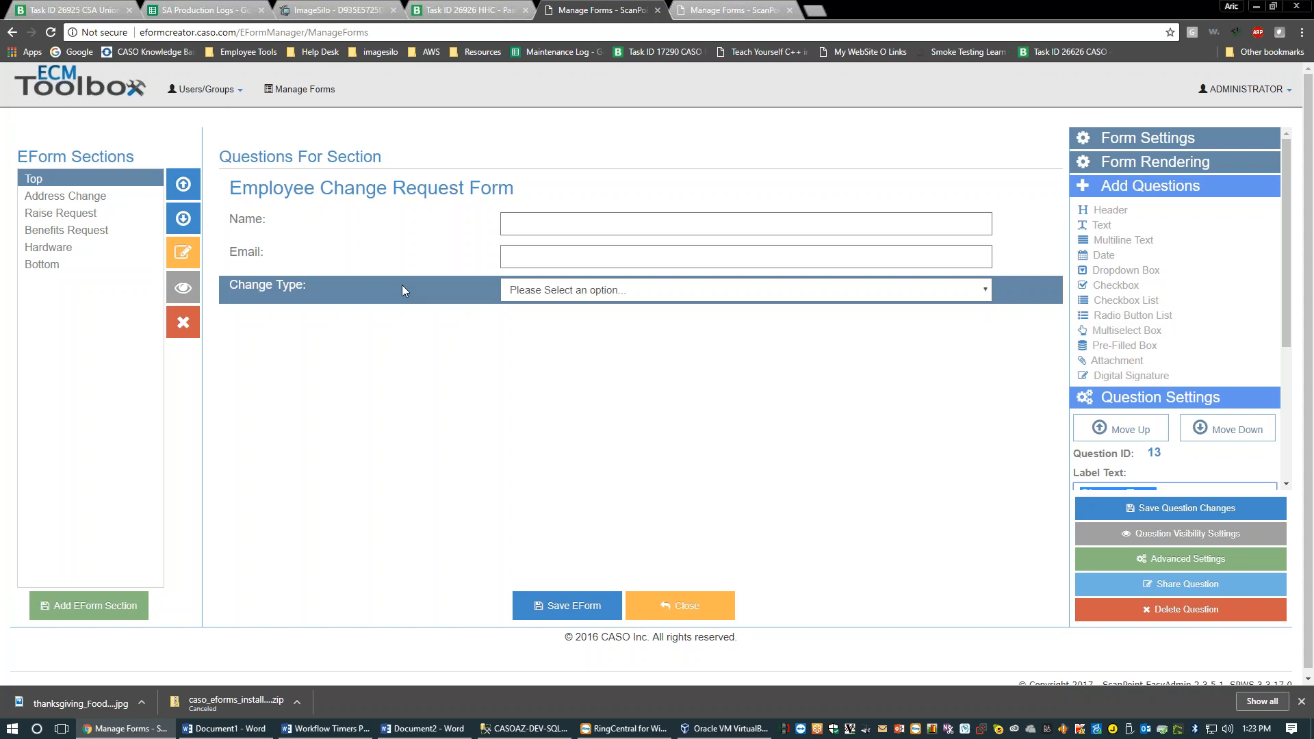
click(397, 254)
click(392, 225)
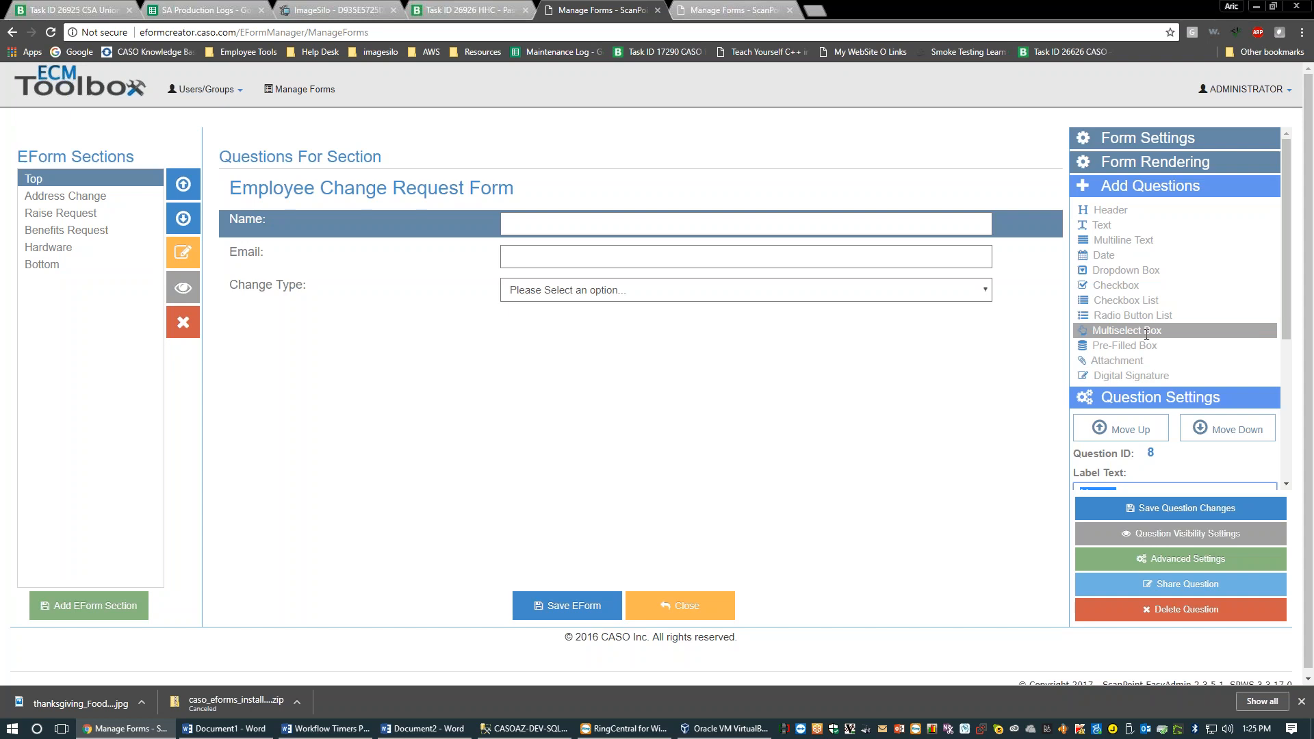
Add a file Attachment question after Change Type and save the Employee Change Request eform
click(1160, 359)
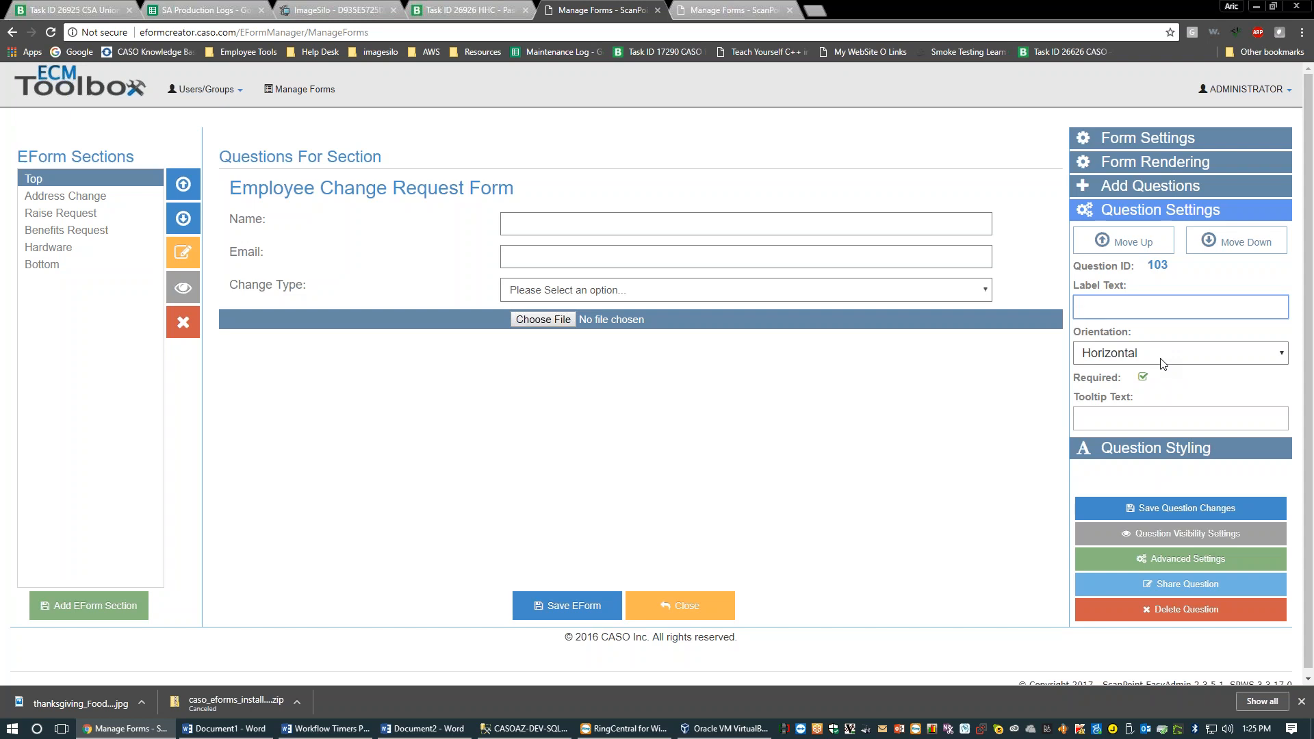
click(551, 335)
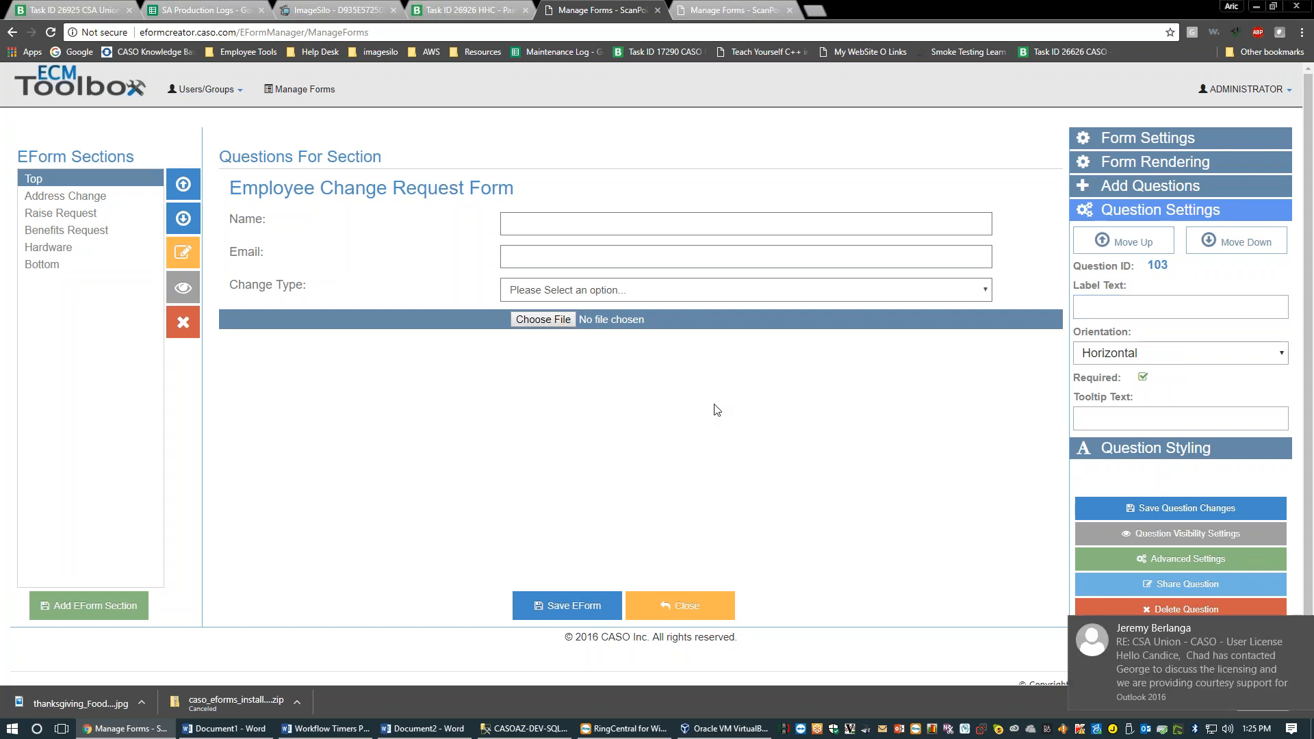
click(582, 611)
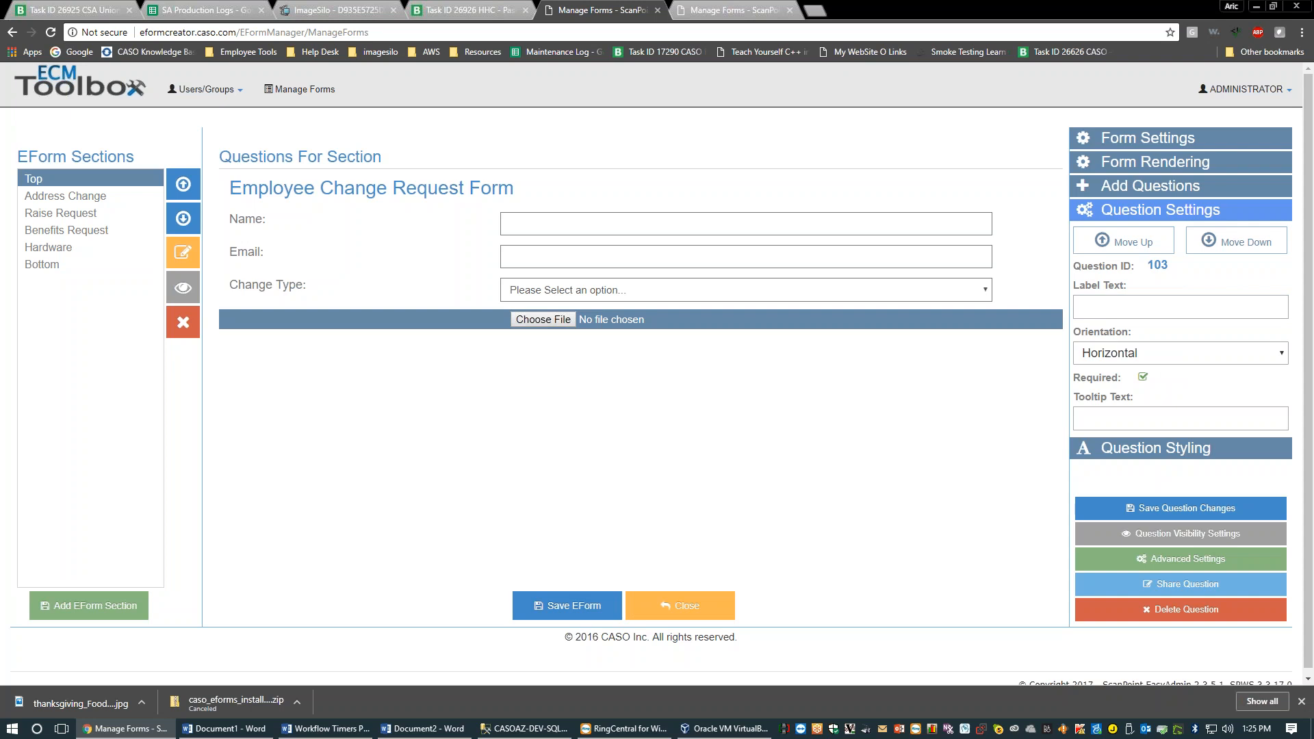
Load the EForm Manager page in a new tab by trimming ManageForms from the copied address
click(733, 9)
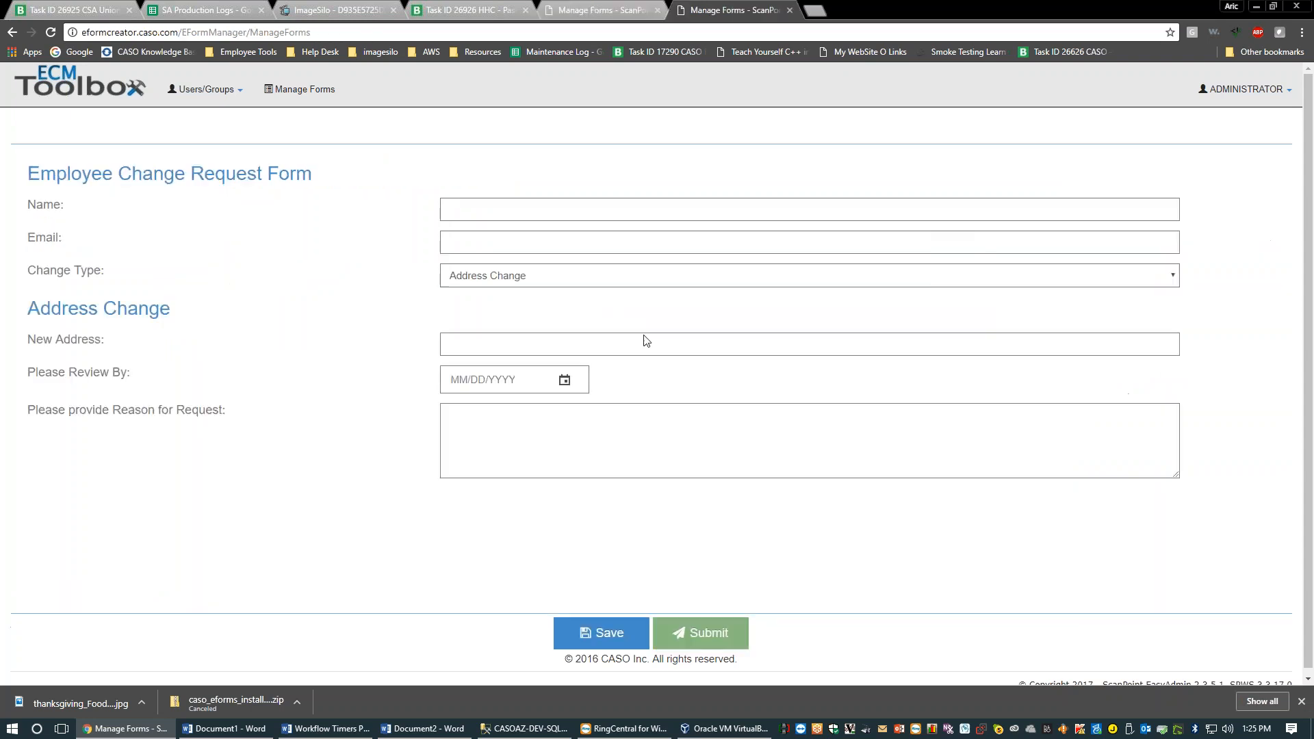
click(596, 9)
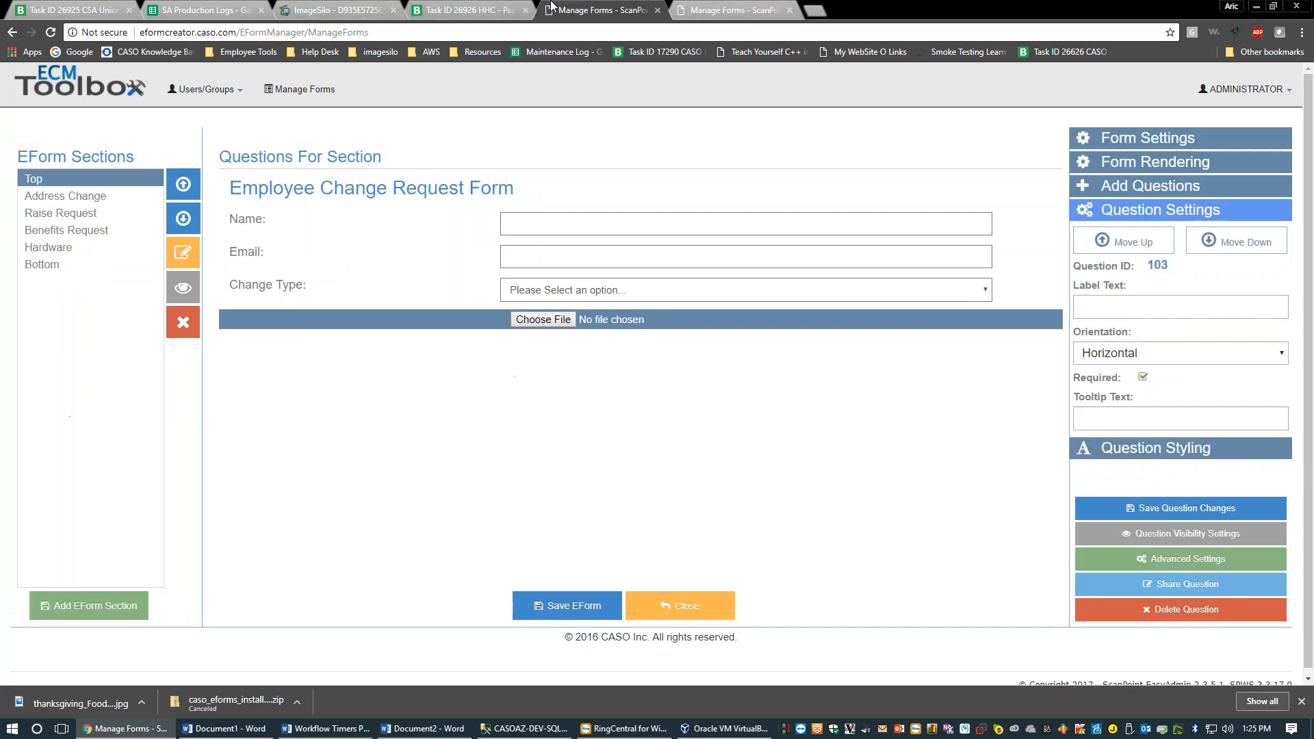
click(753, 11)
click(309, 32)
key(ctrl+c)
drag(820, 18, 828, 11)
double_click(840, 25)
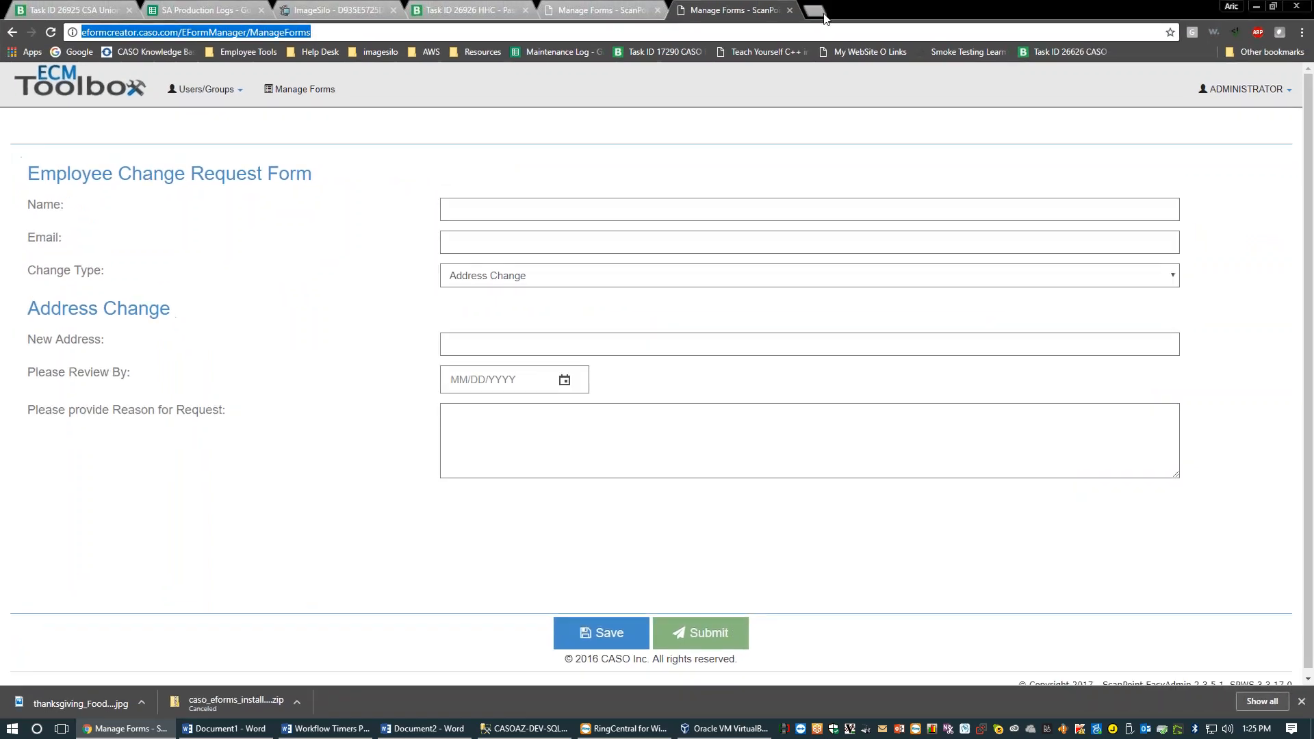
click(821, 12)
key(ctrl+v)
double_click(301, 32)
key(BackSpace)
key(Return)
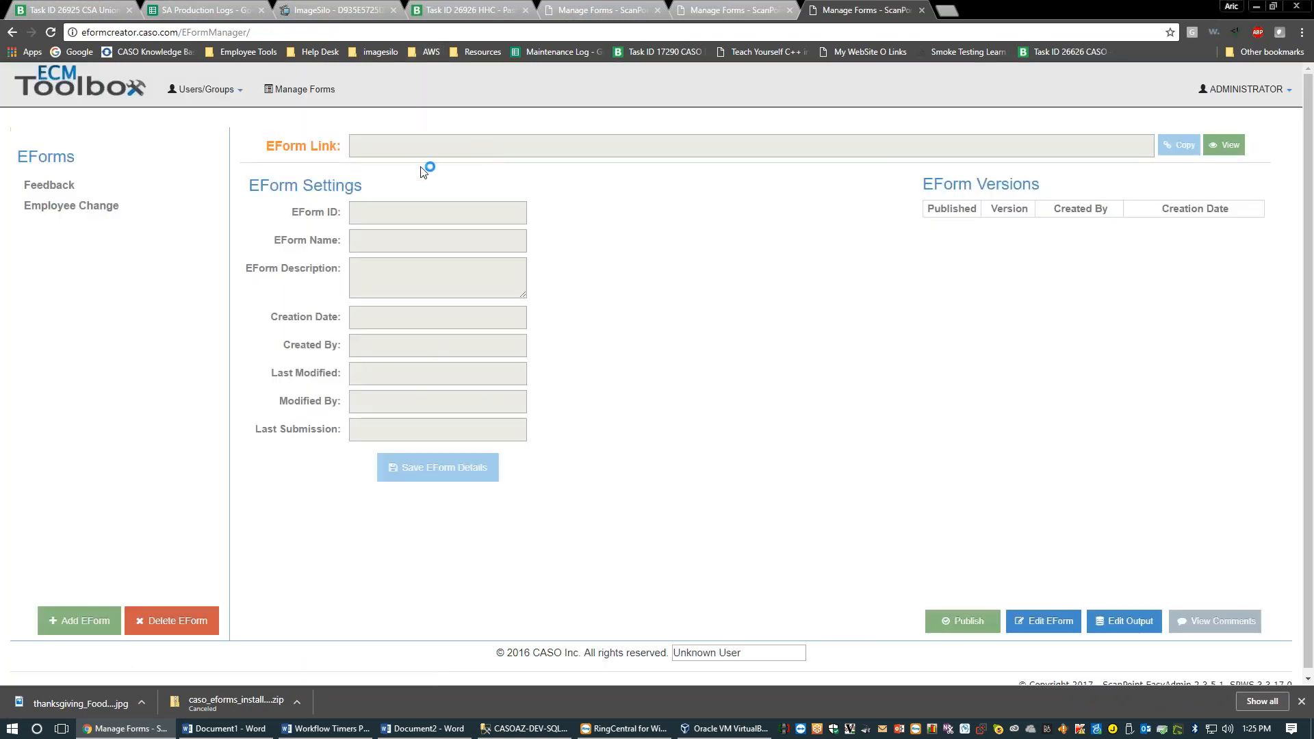
Open a version of the Feedback eform in its viewer
click(110, 186)
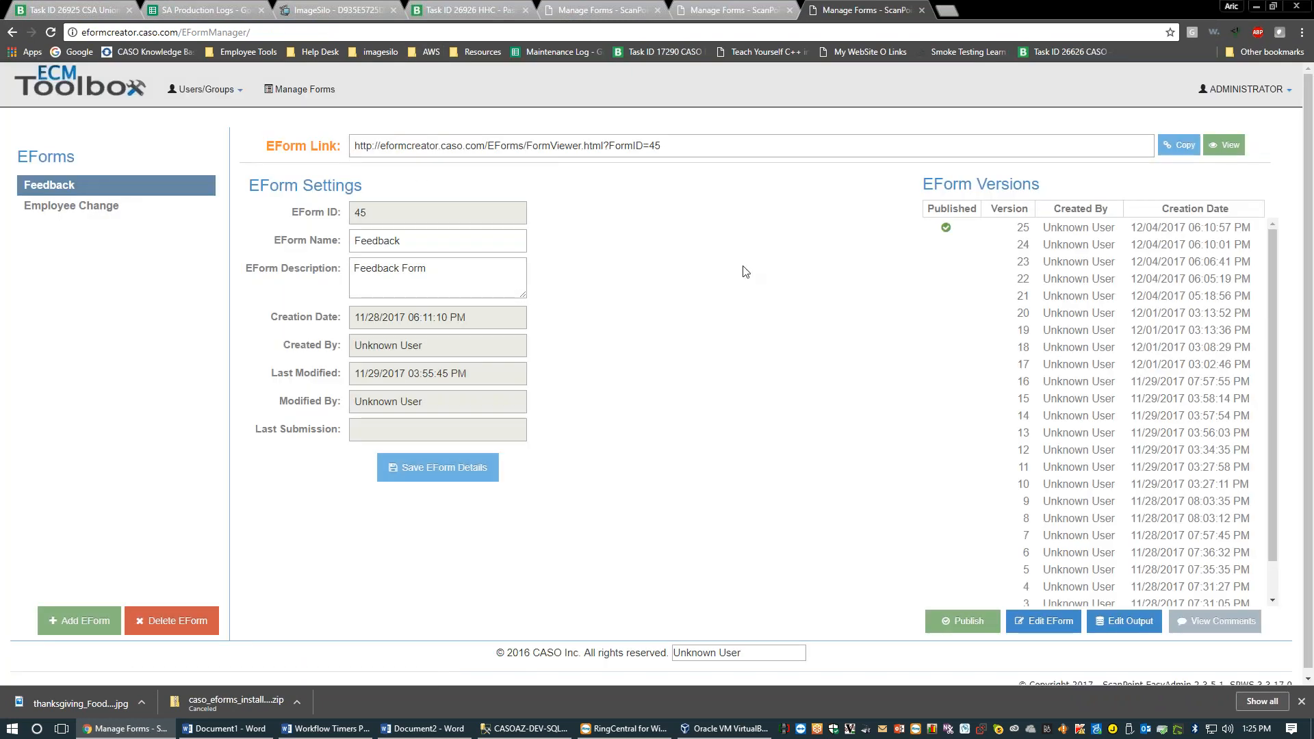
click(1059, 236)
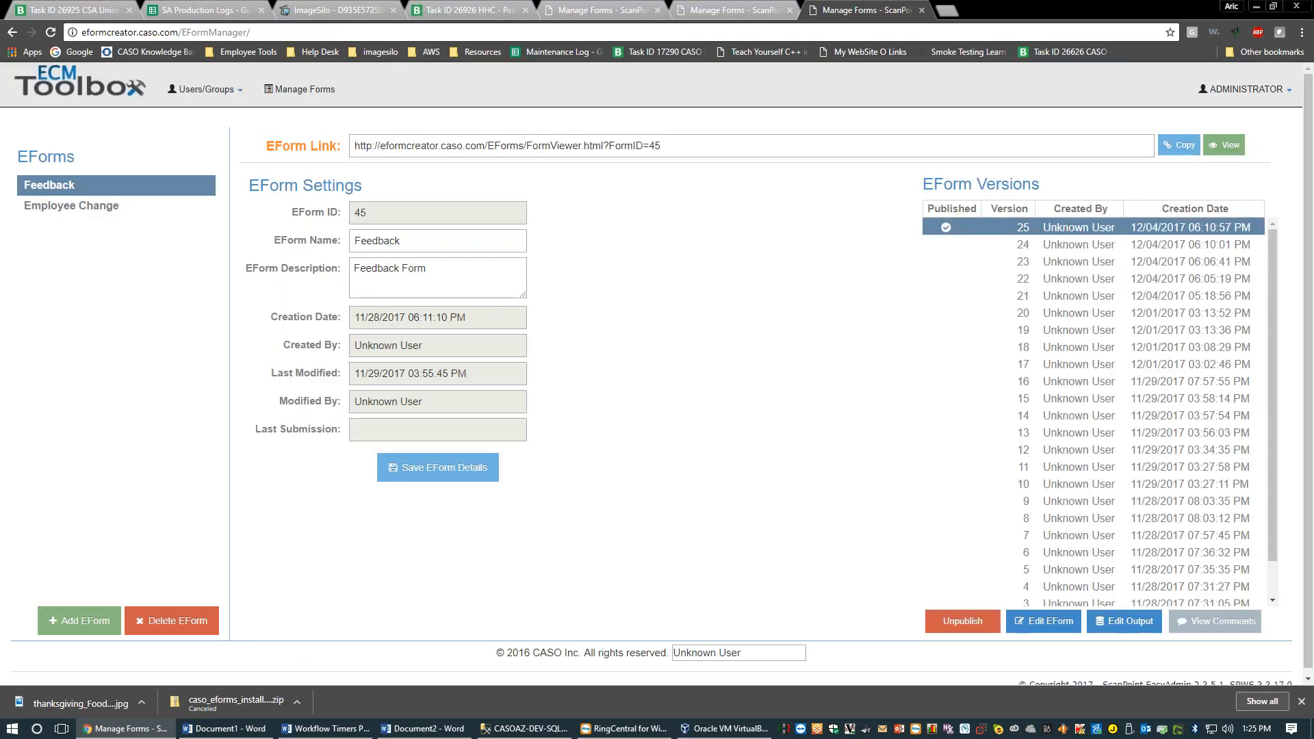
click(1224, 145)
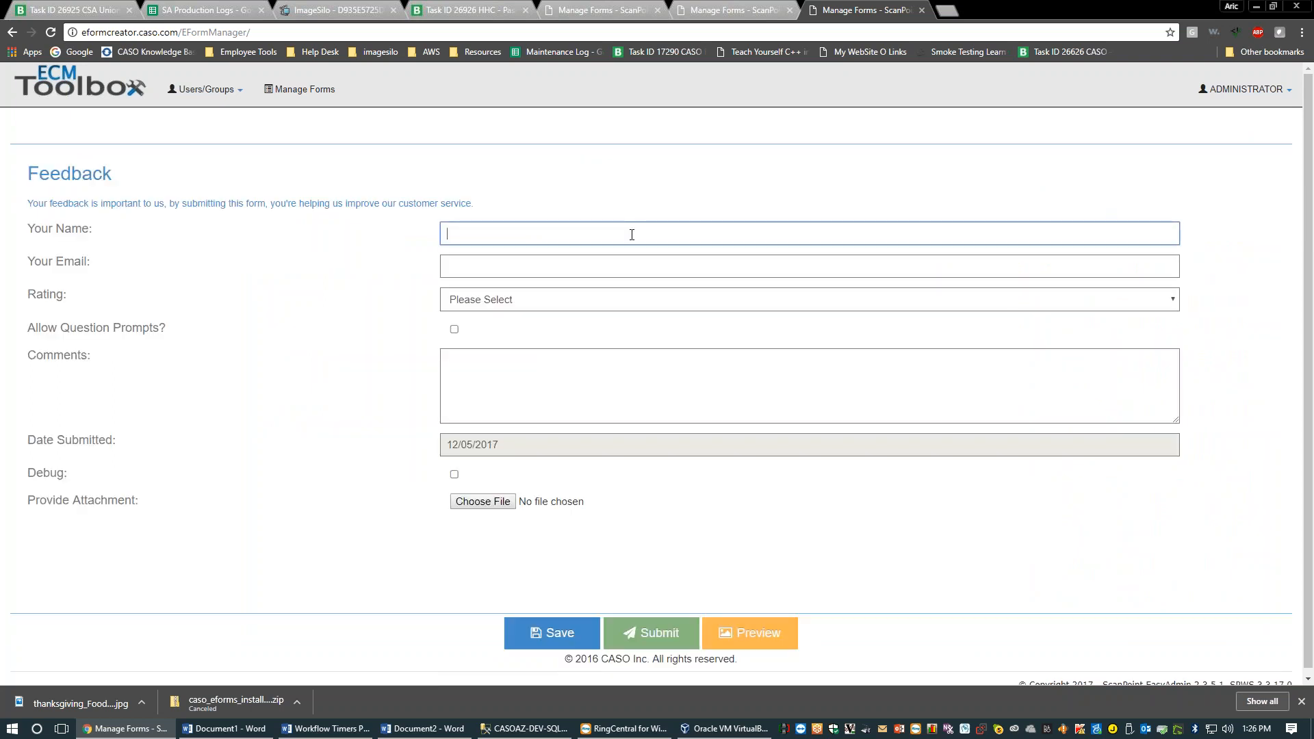
Fill in name and email, rate 5 Excellent, answer 'Good service' and comment 'This is cool'
key(Tab)
key(Tab)
key(5)
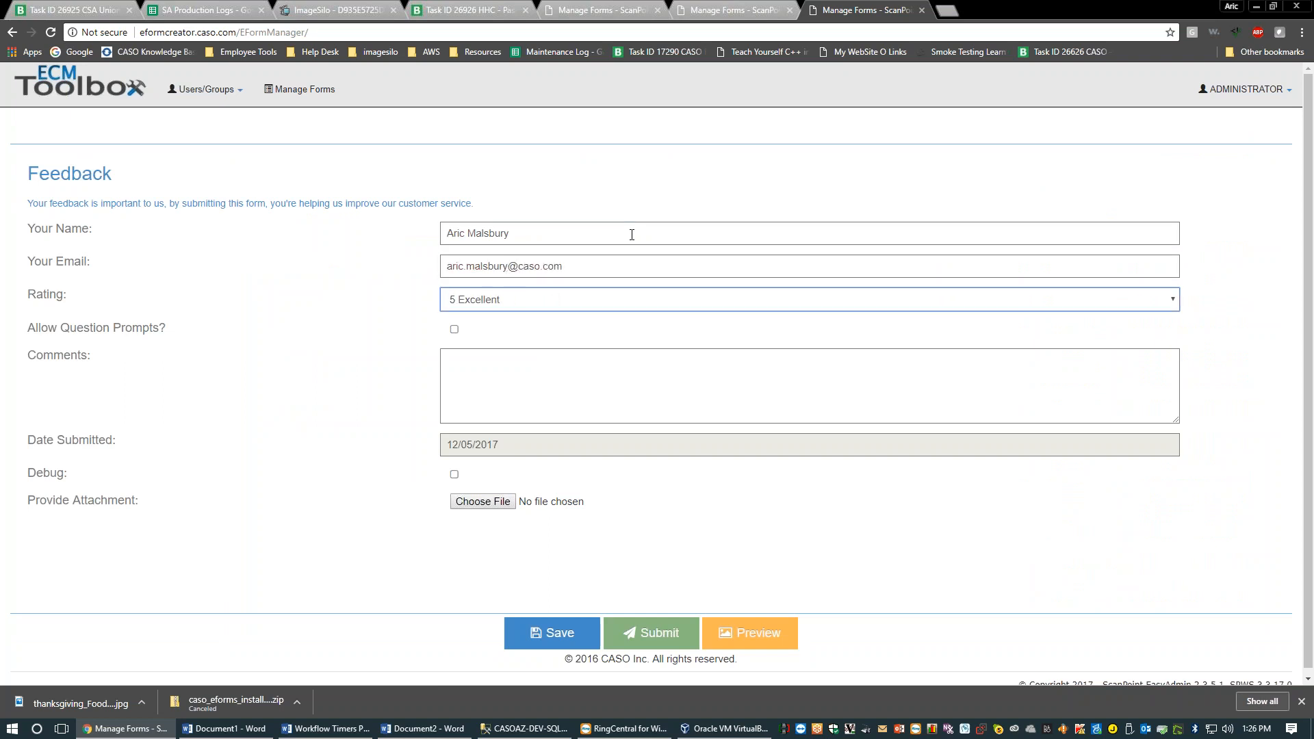
click(454, 329)
click(464, 362)
text(Good service)
key(Tab)
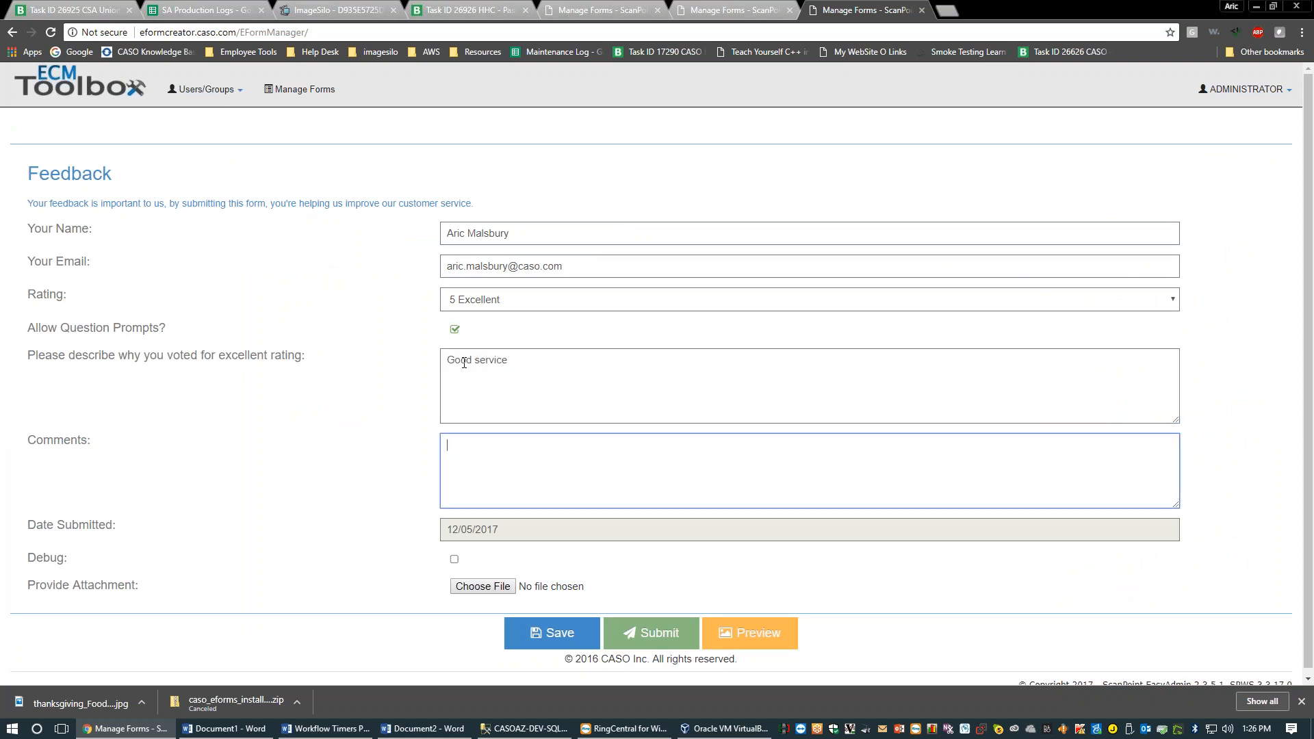
text(This is cool)
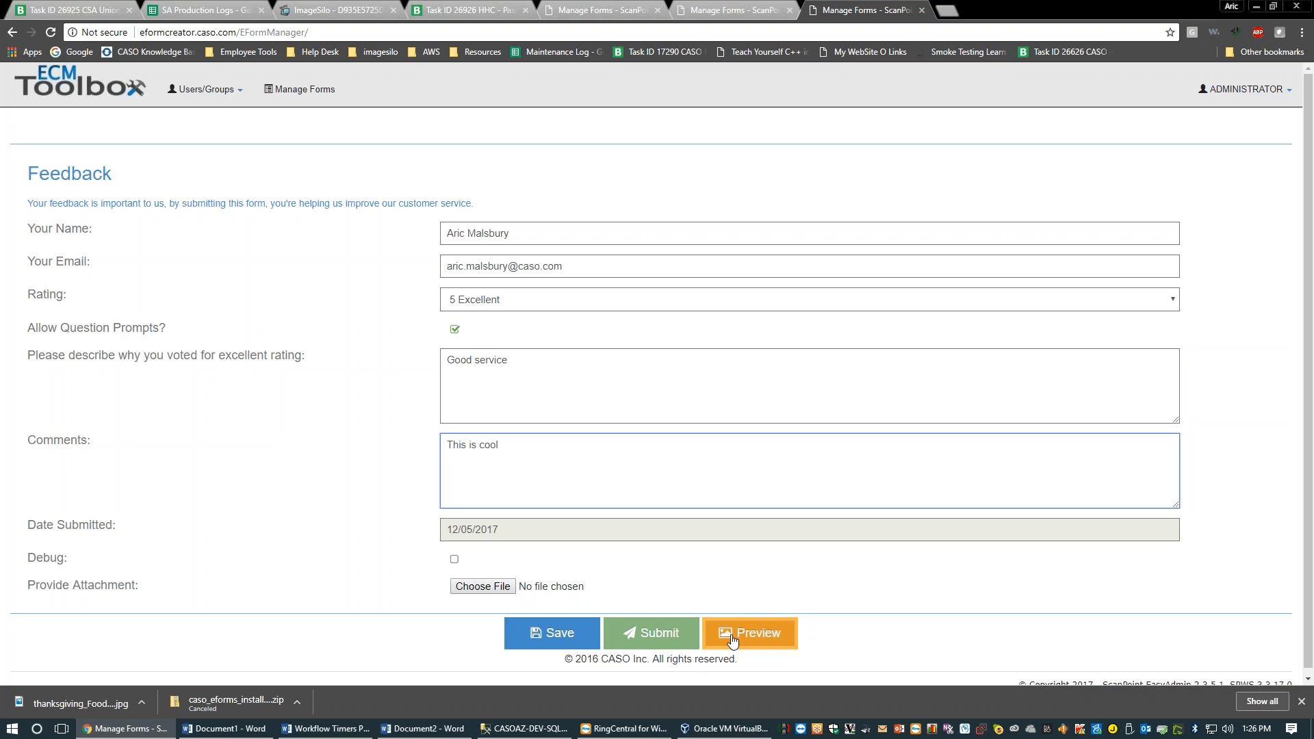
Generate the filled Feedback form's PDF preview, then go back to the Employee Change Request editor
click(753, 644)
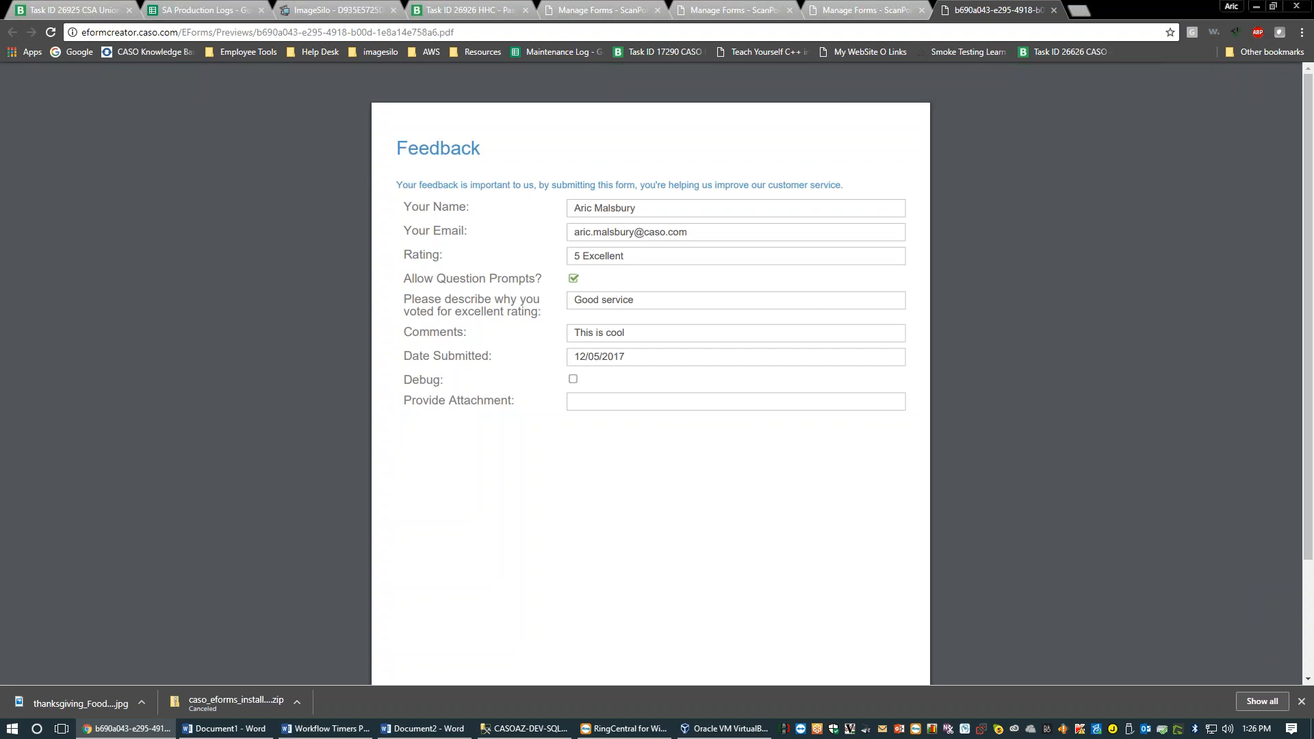
click(815, 7)
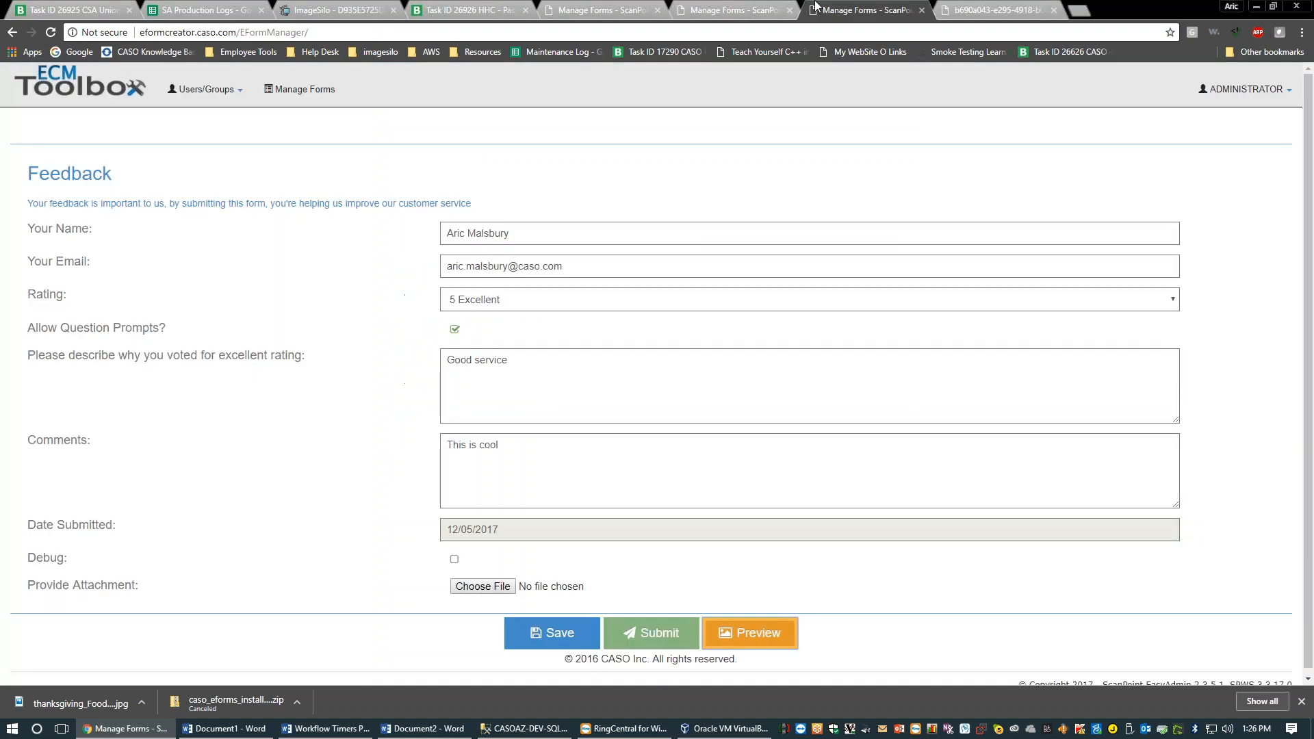
click(736, 10)
click(619, 10)
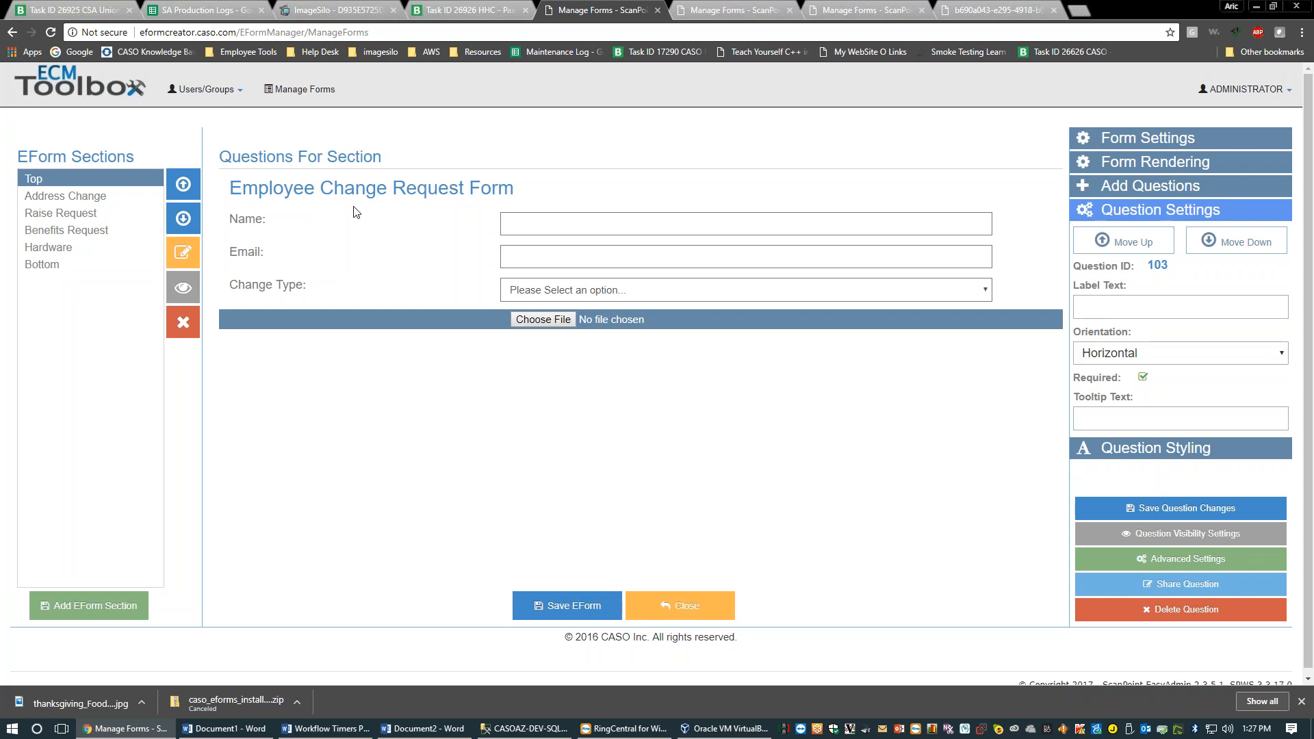
Bring up the Name question's settings, then start typing 'demo' into a new tab's address bar
click(319, 230)
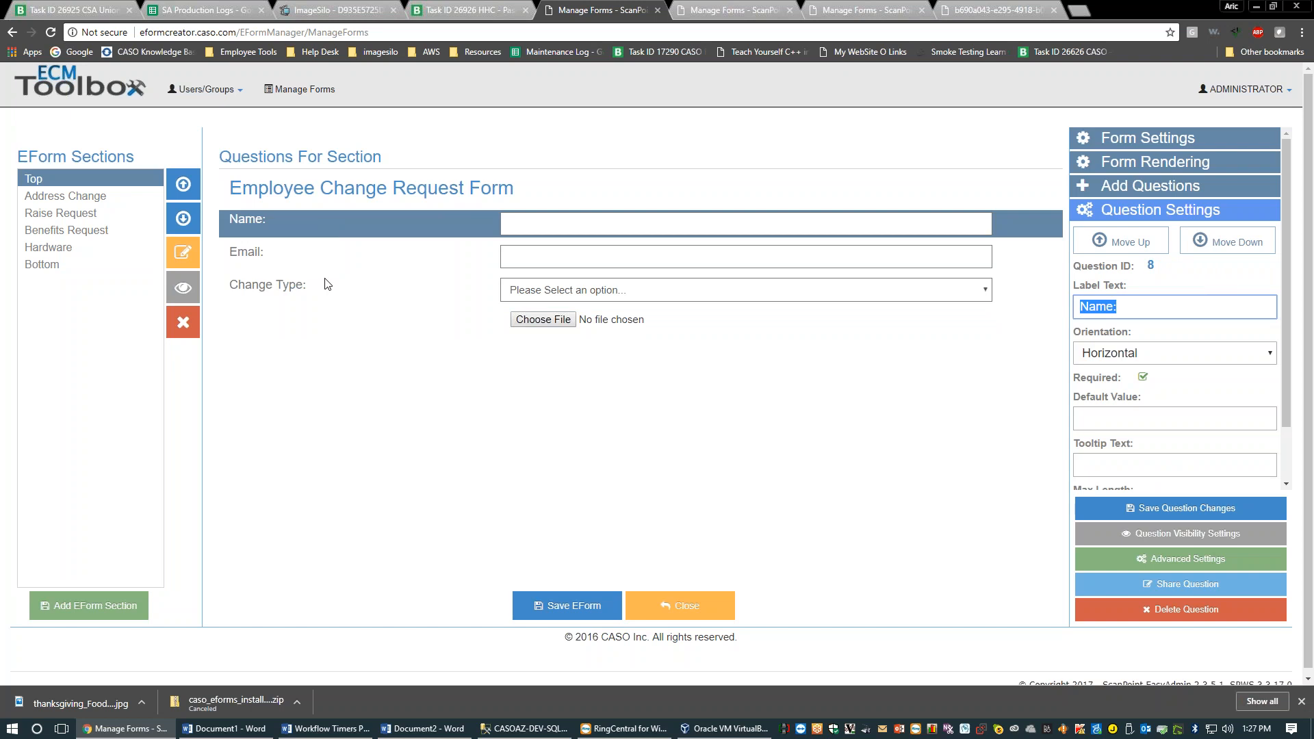
click(1081, 11)
text(demo.caso.com)
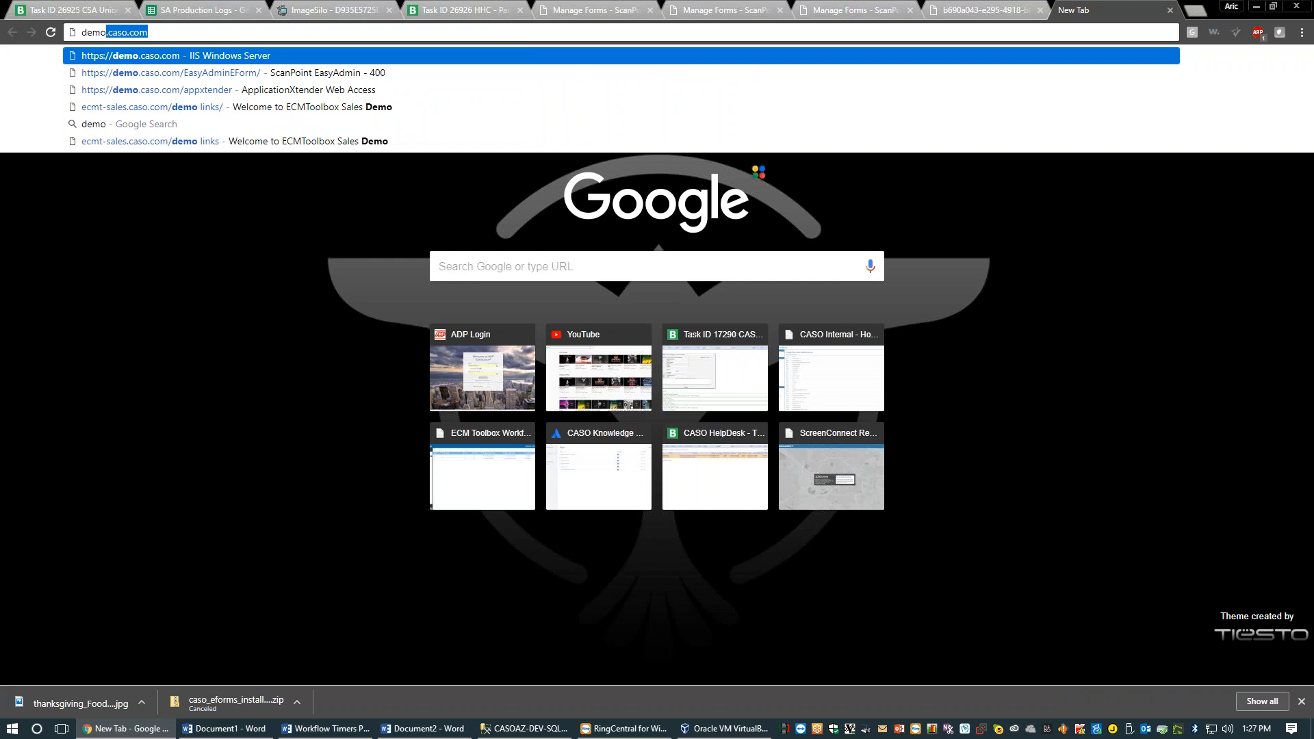
Load the demo site's CASOEForms2 form management page from the address suggestions
key(Down)
key(BackSpace)
key(BackSpace)
key(BackSpace)
key(BackSpace)
key(BackSpace)
key(BackSpace)
key(BackSpace)
key(BackSpace)
key(BackSpace)
key(BackSpace)
key(BackSpace)
key(BackSpace)
key(BackSpace)
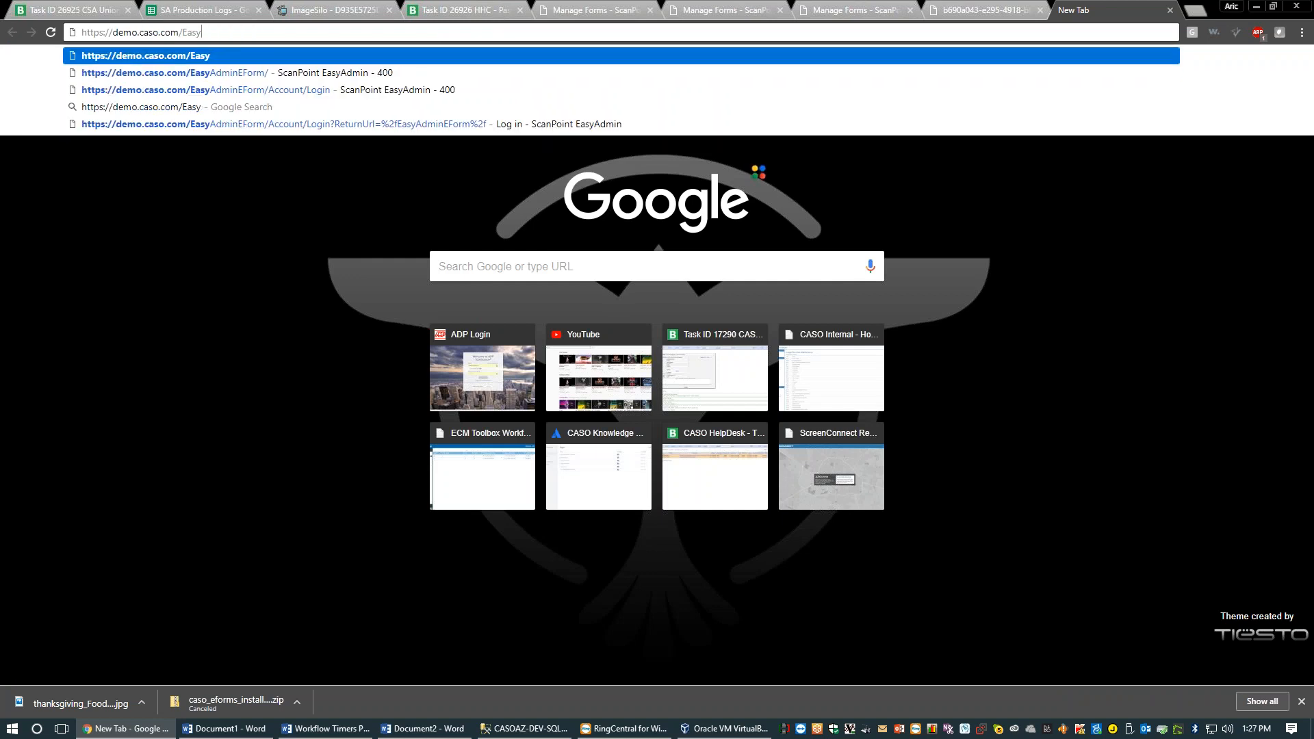
text(For)
key(BackSpace)
key(BackSpace)
key(BackSpace)
key(BackSpace)
text(CASOEForms2/FormManagement.html)
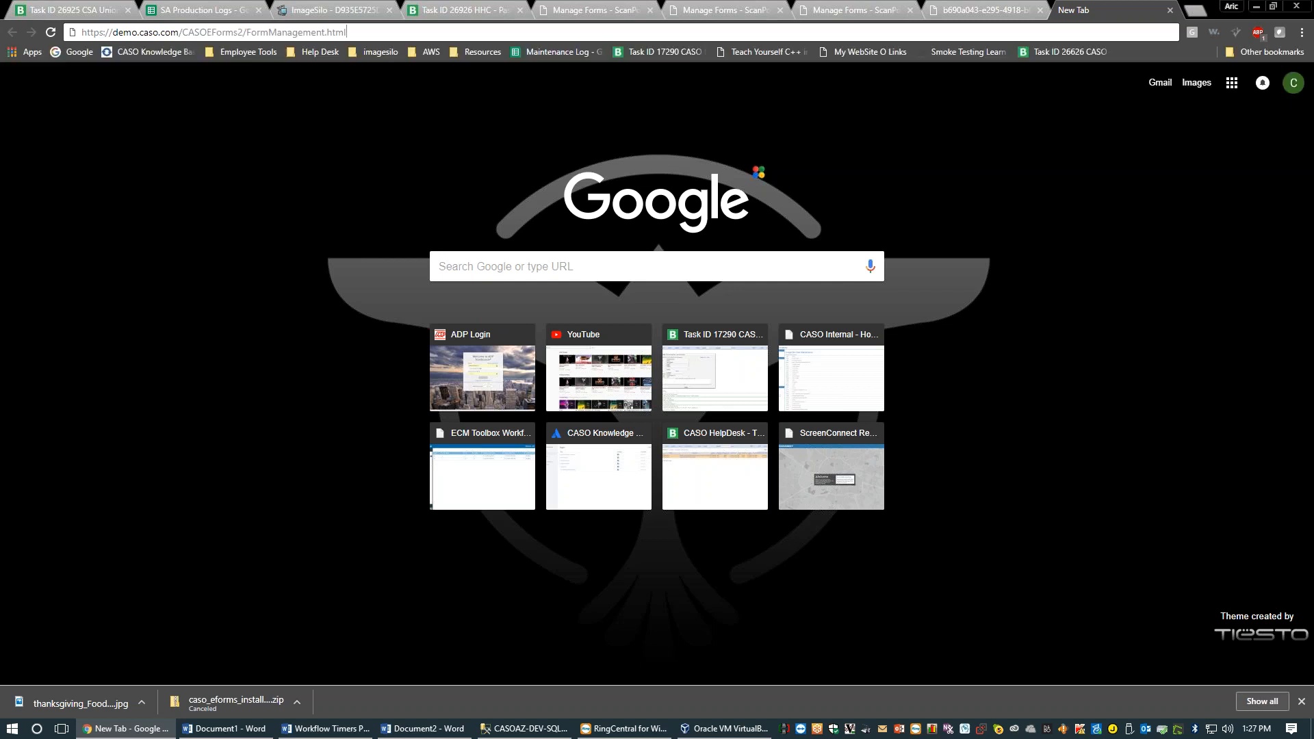
key(Down)
key(Return)
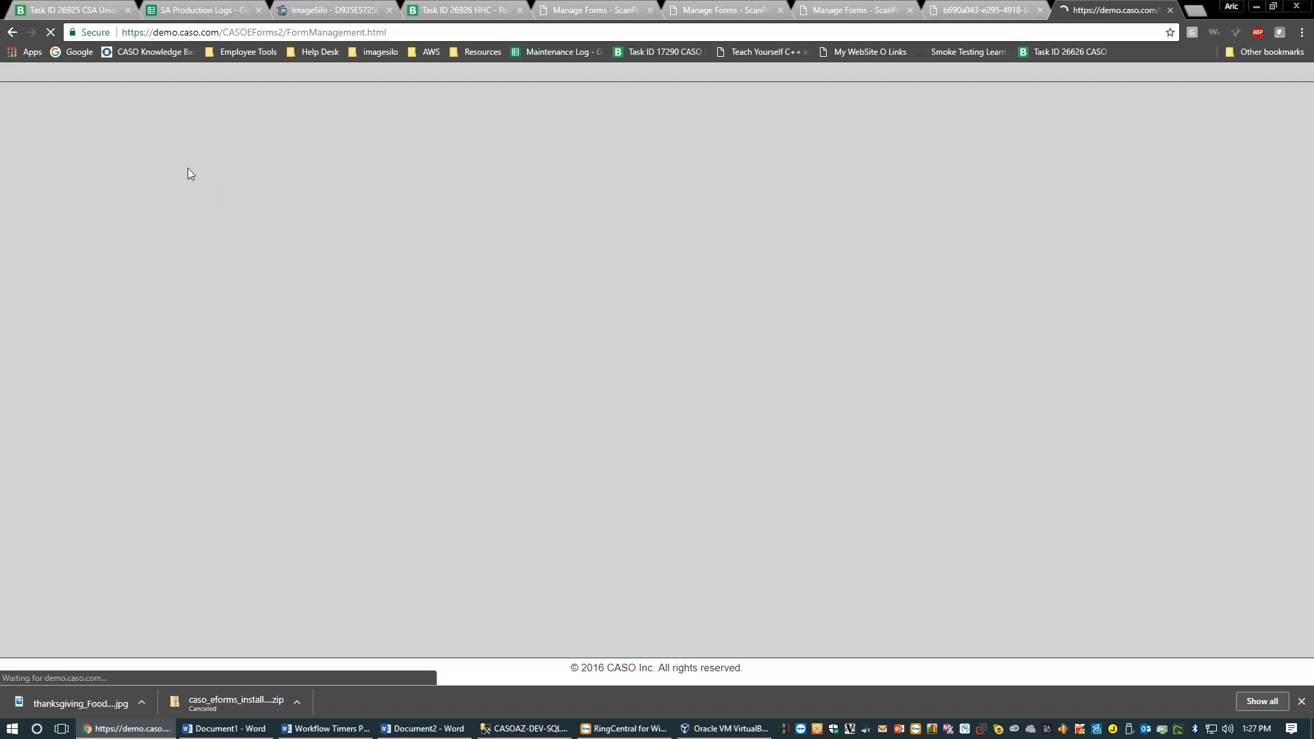
Replace the demo address path with 'CASO Eforms', which returns a 404 error
click(994, 8)
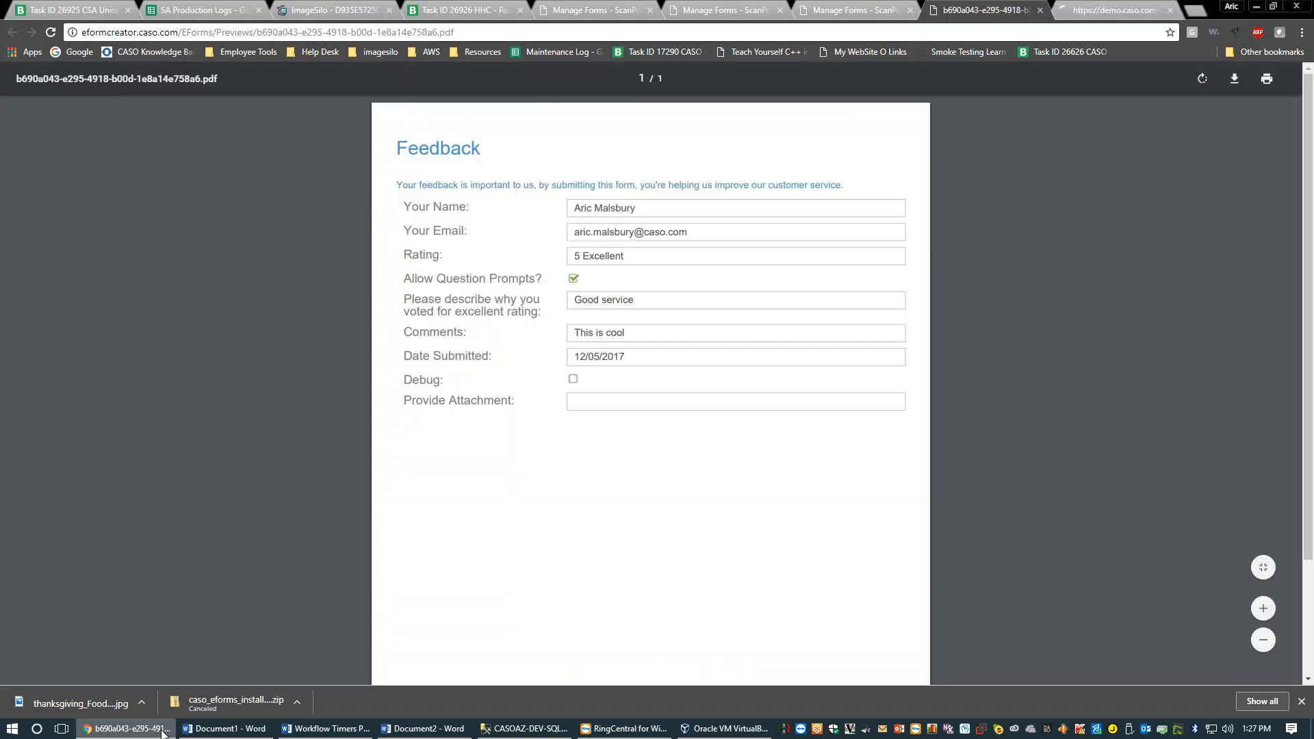
click(1118, 10)
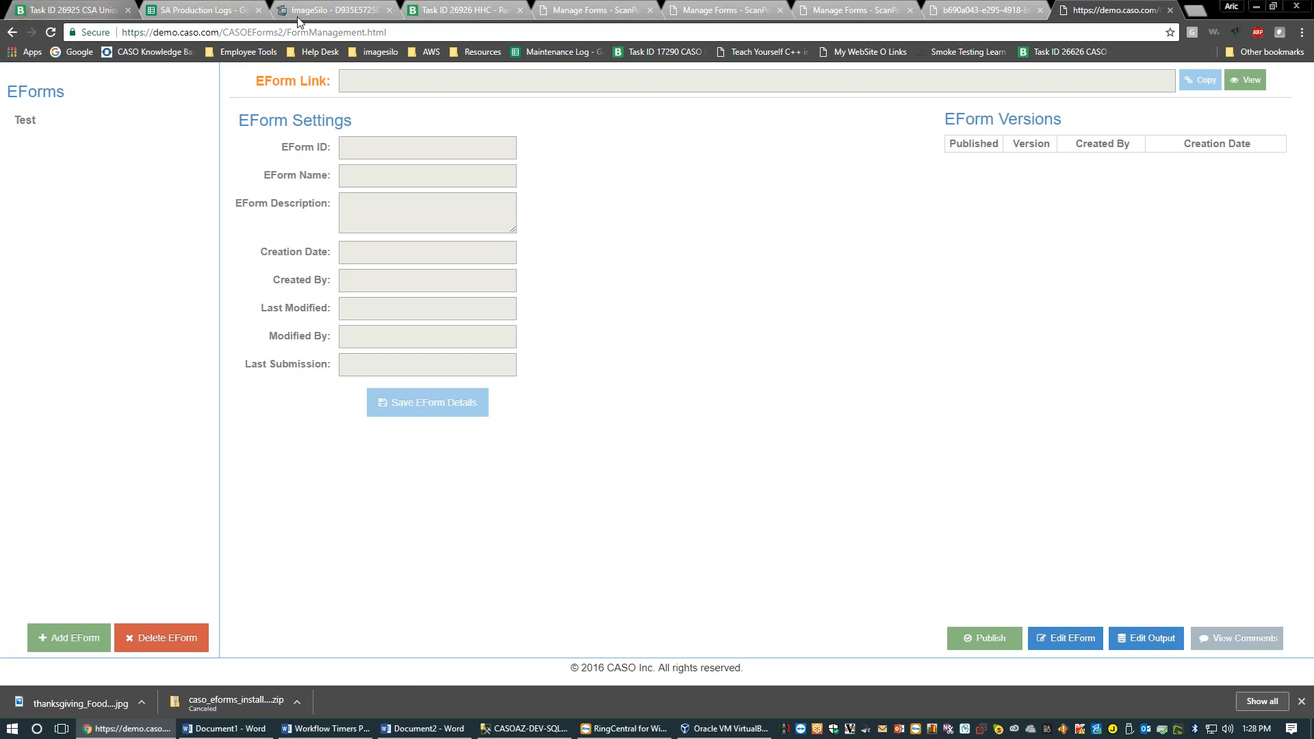
drag(224, 32, 412, 30)
text(CASO Eforms)
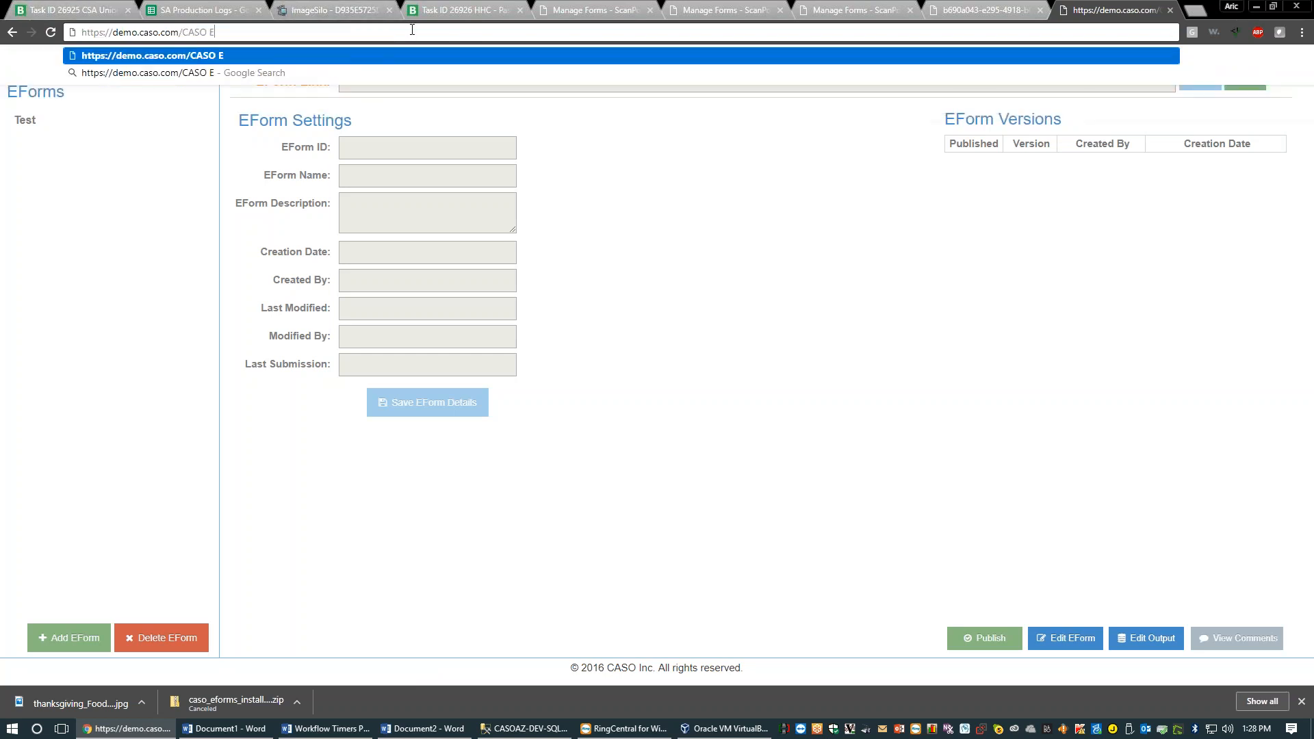
key(Return)
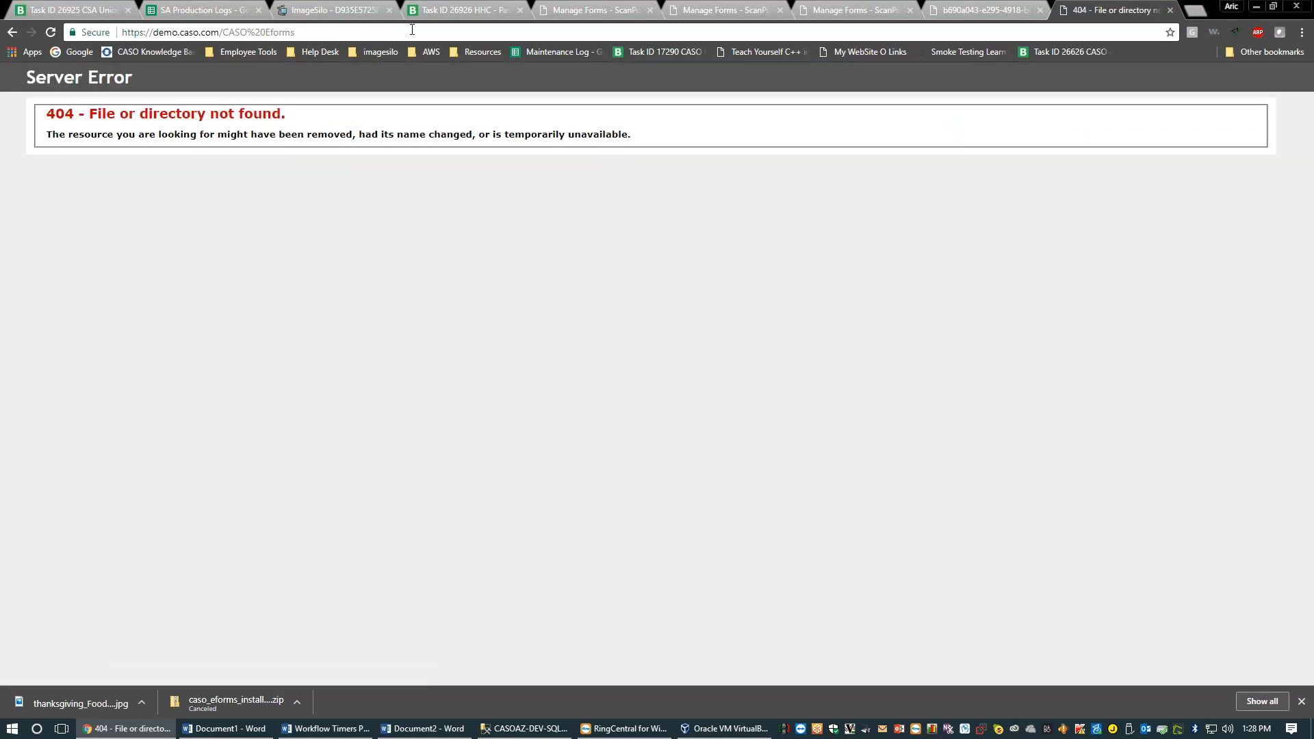
Cycle through the open tabs back to the form editor, deselect the label, and open a blank tab
click(630, 7)
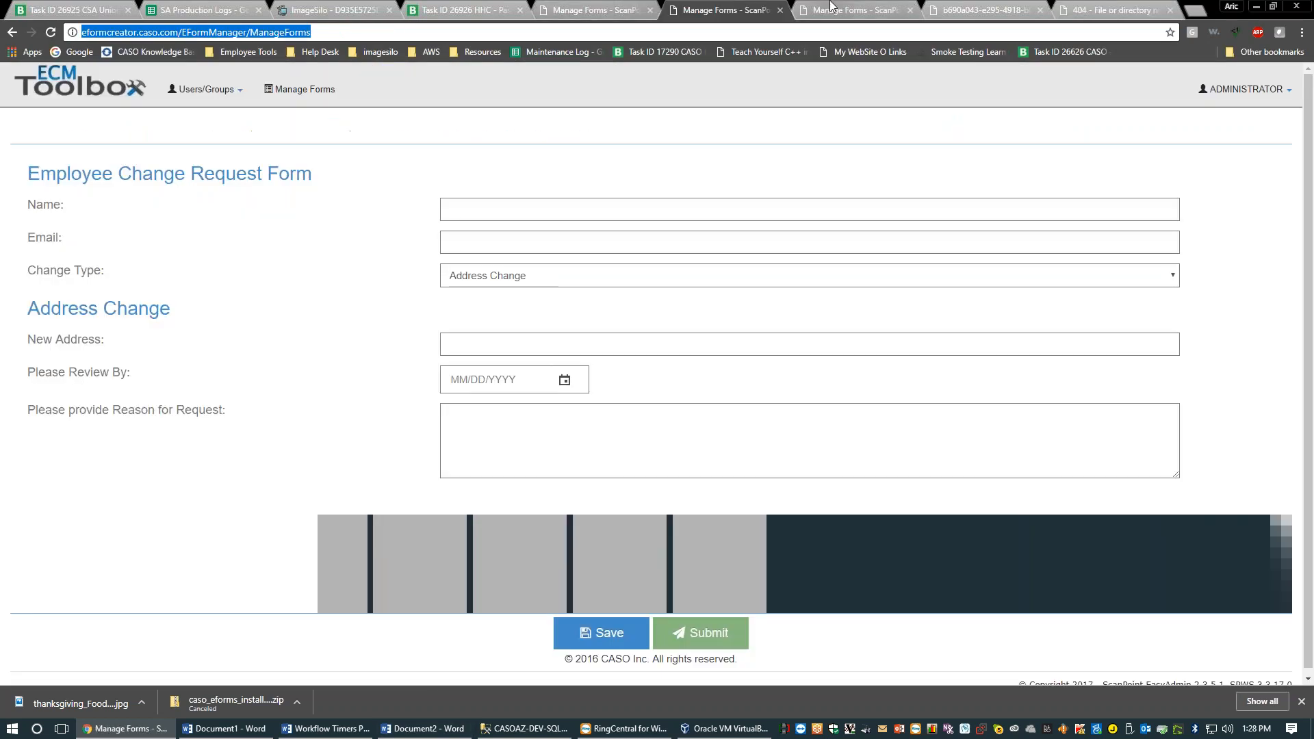
click(986, 10)
click(861, 5)
click(630, 7)
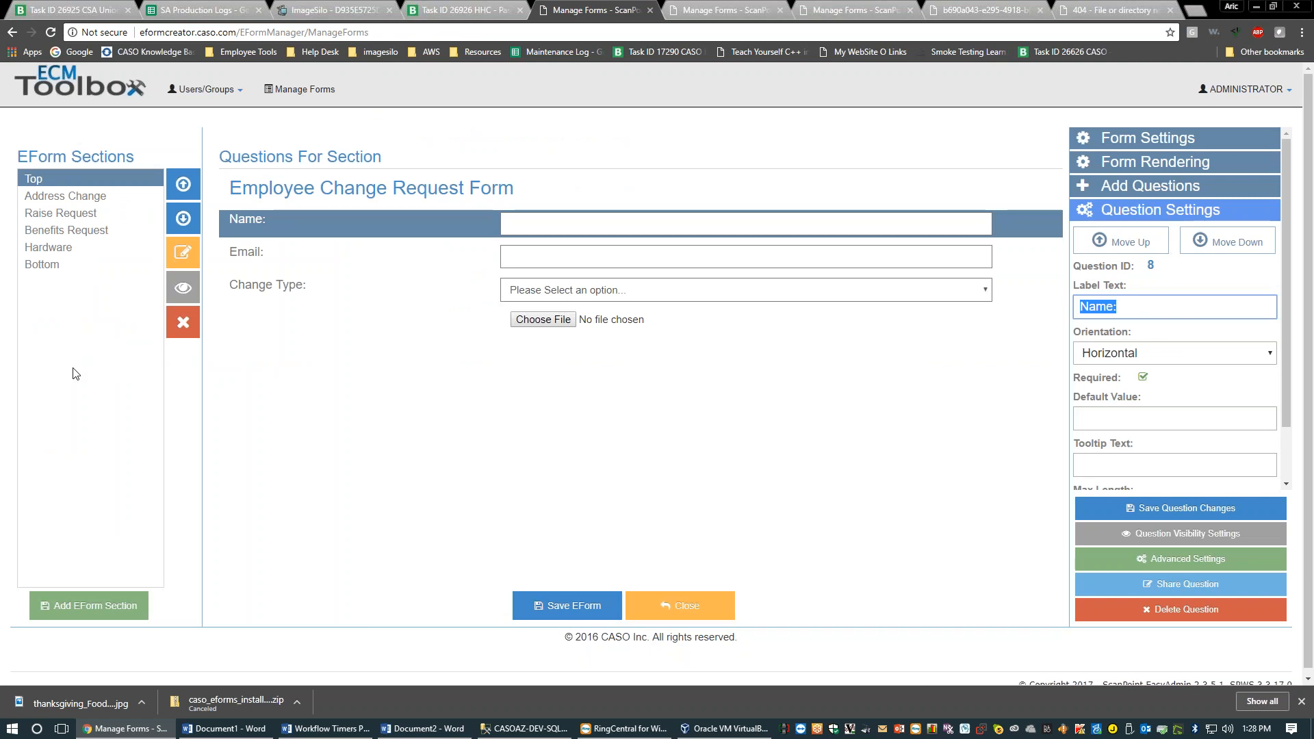
click(783, 385)
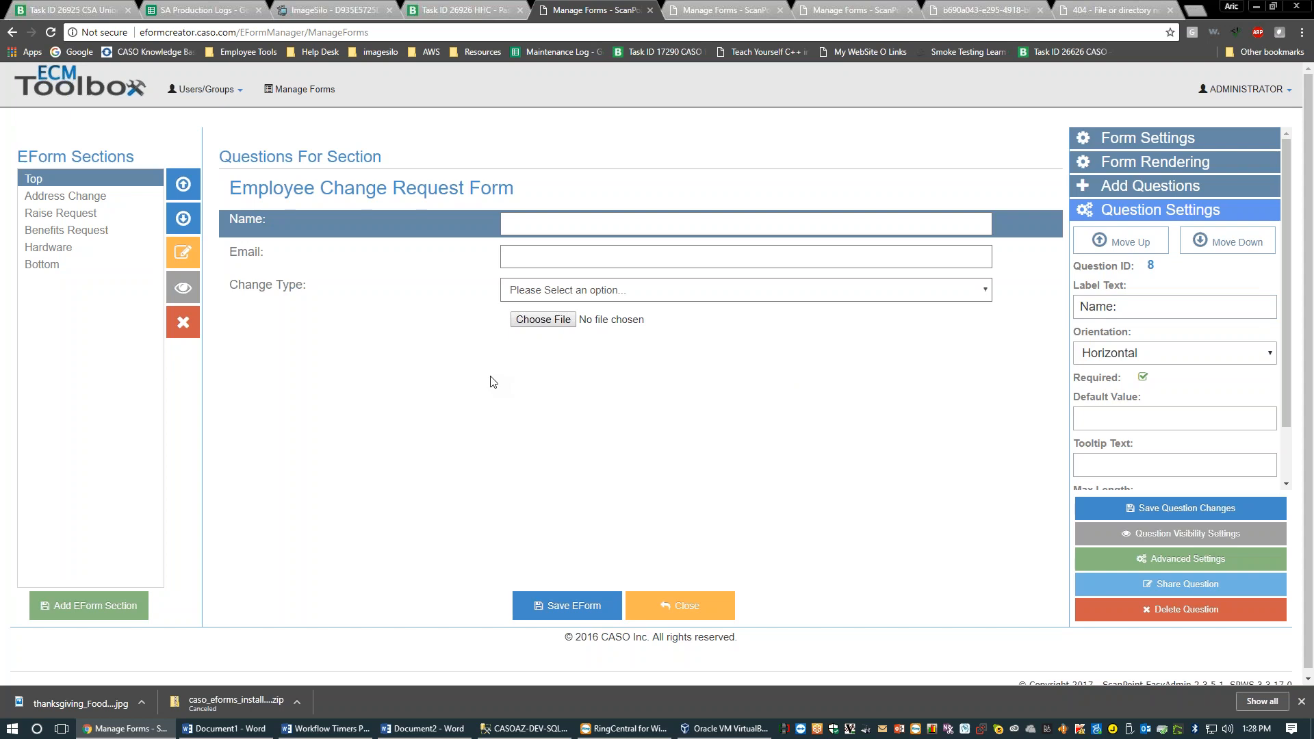
click(1195, 11)
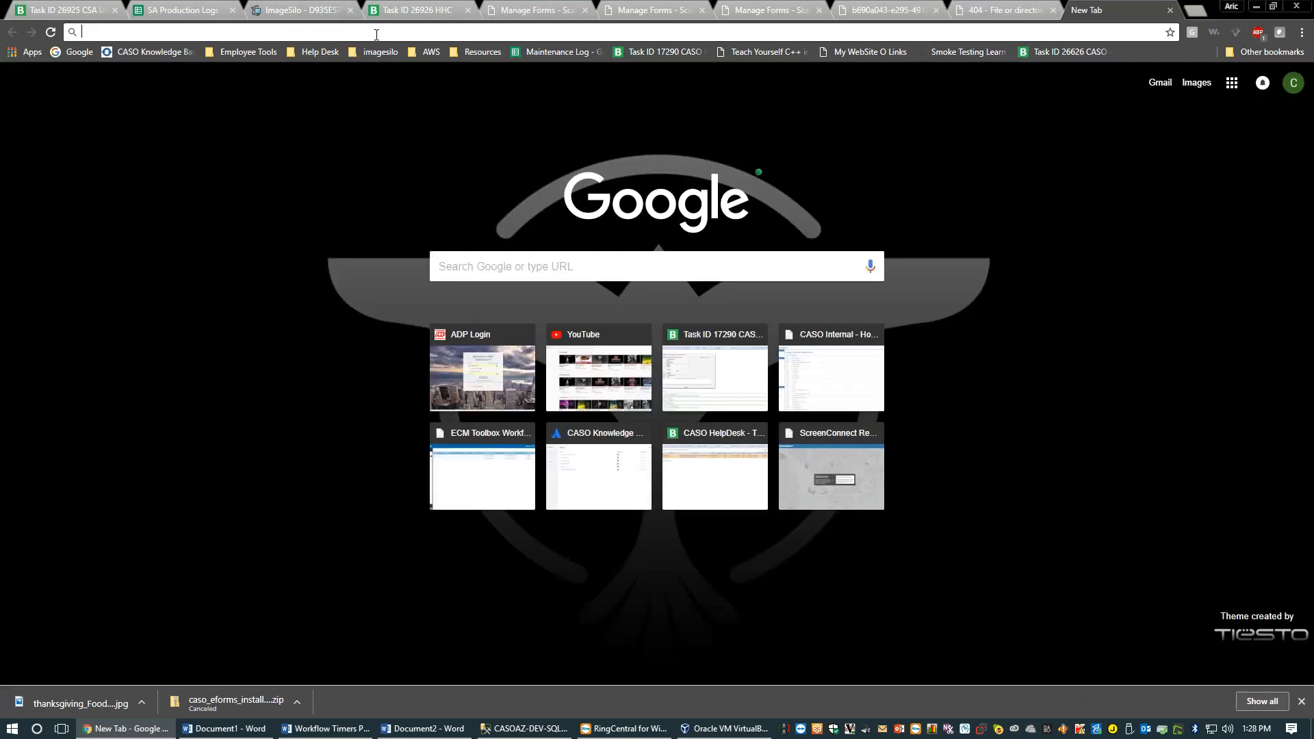
Open the CASO internal site and save MEDIA REQUEST FORM.pdf to the Desktop
text(internal.caso.com)
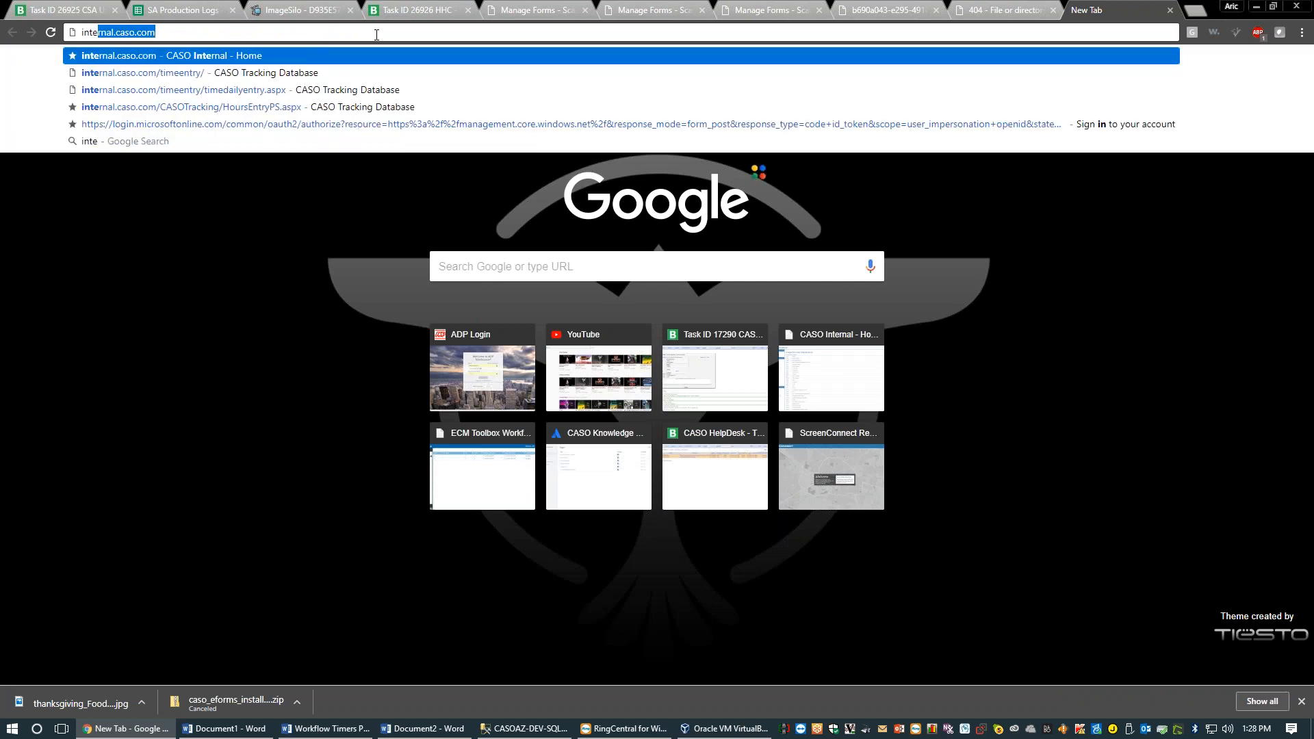
key(Return)
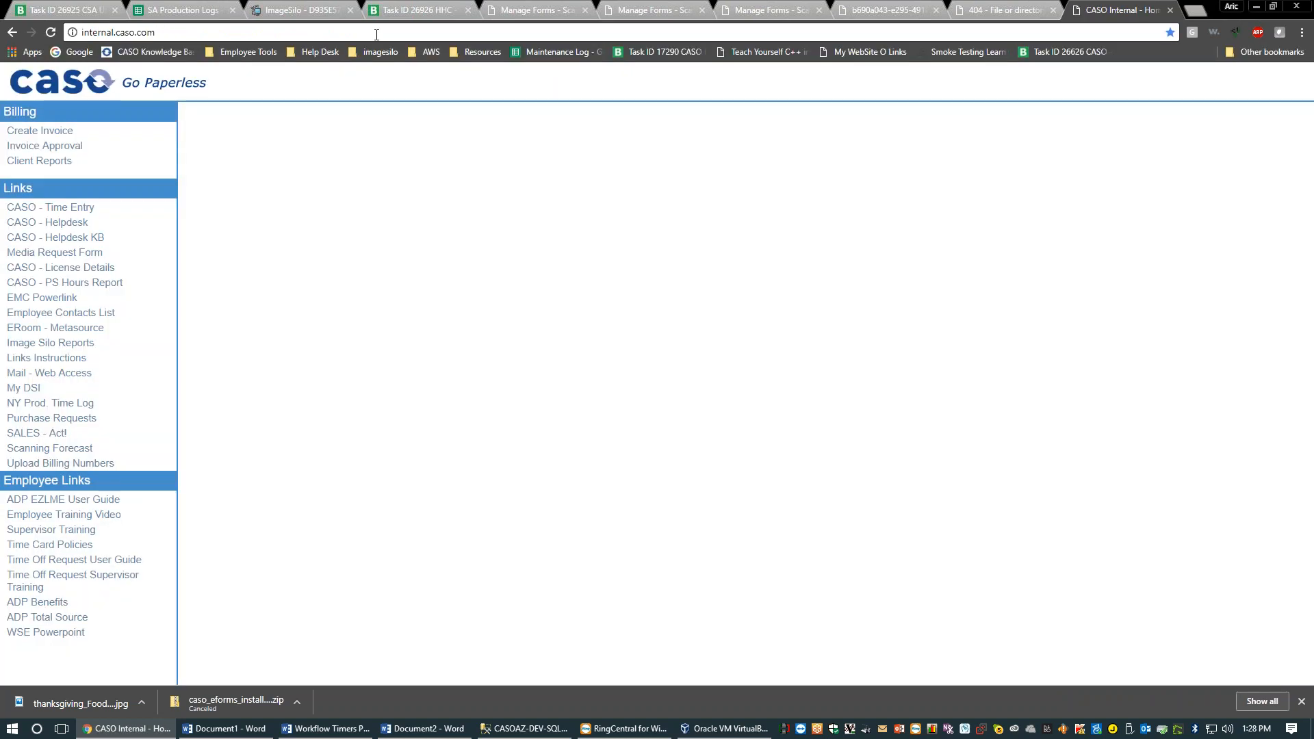
click(59, 253)
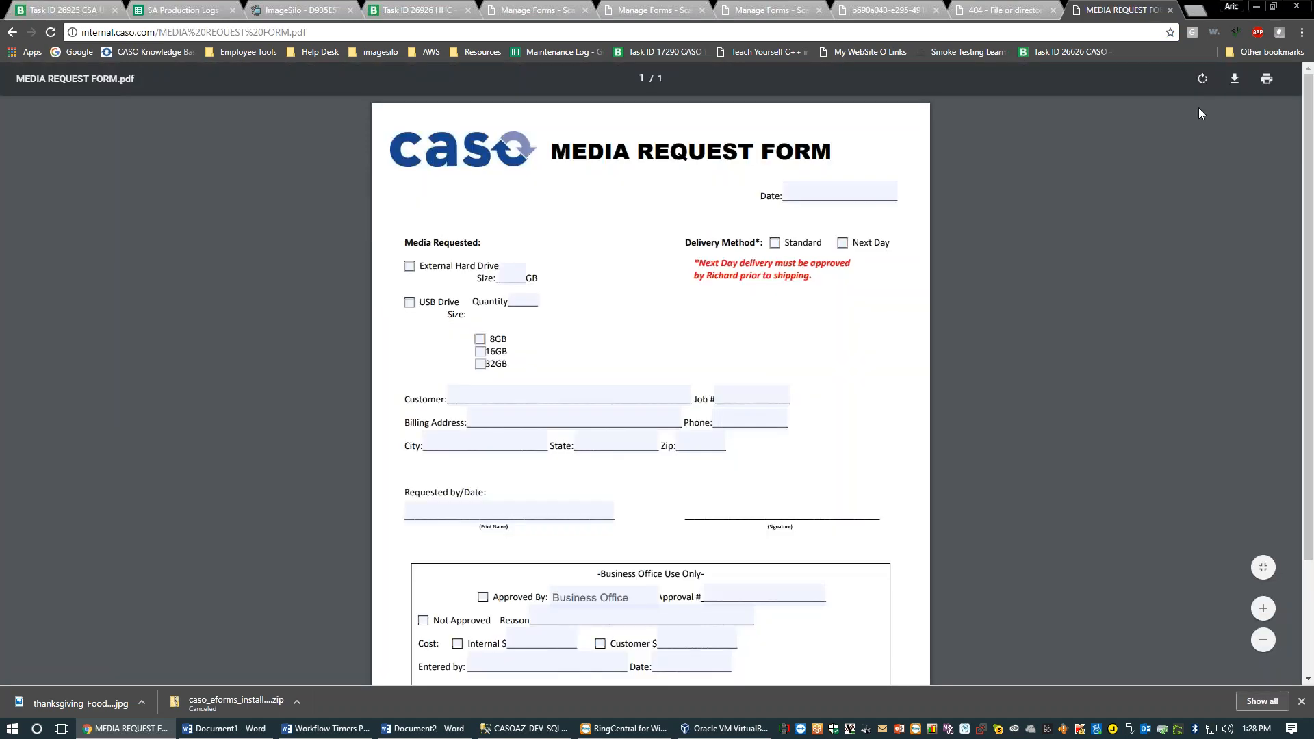
click(1234, 80)
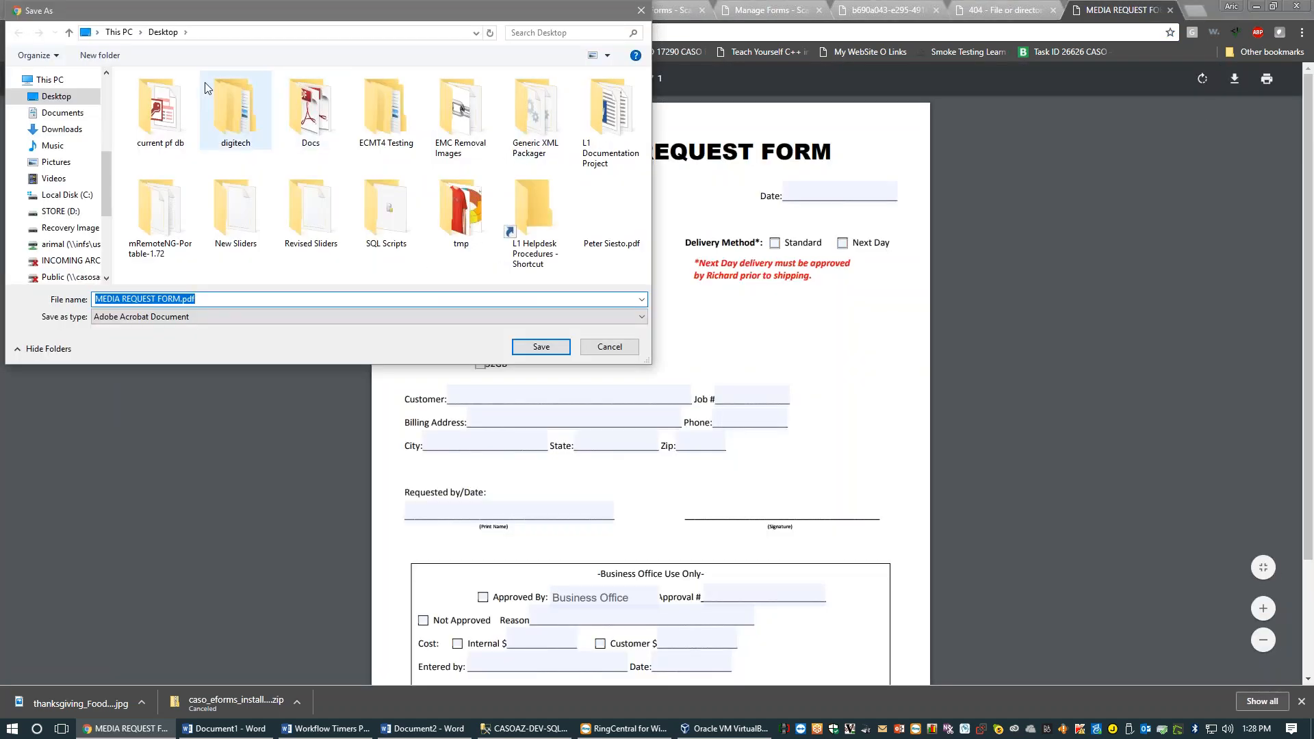
click(540, 347)
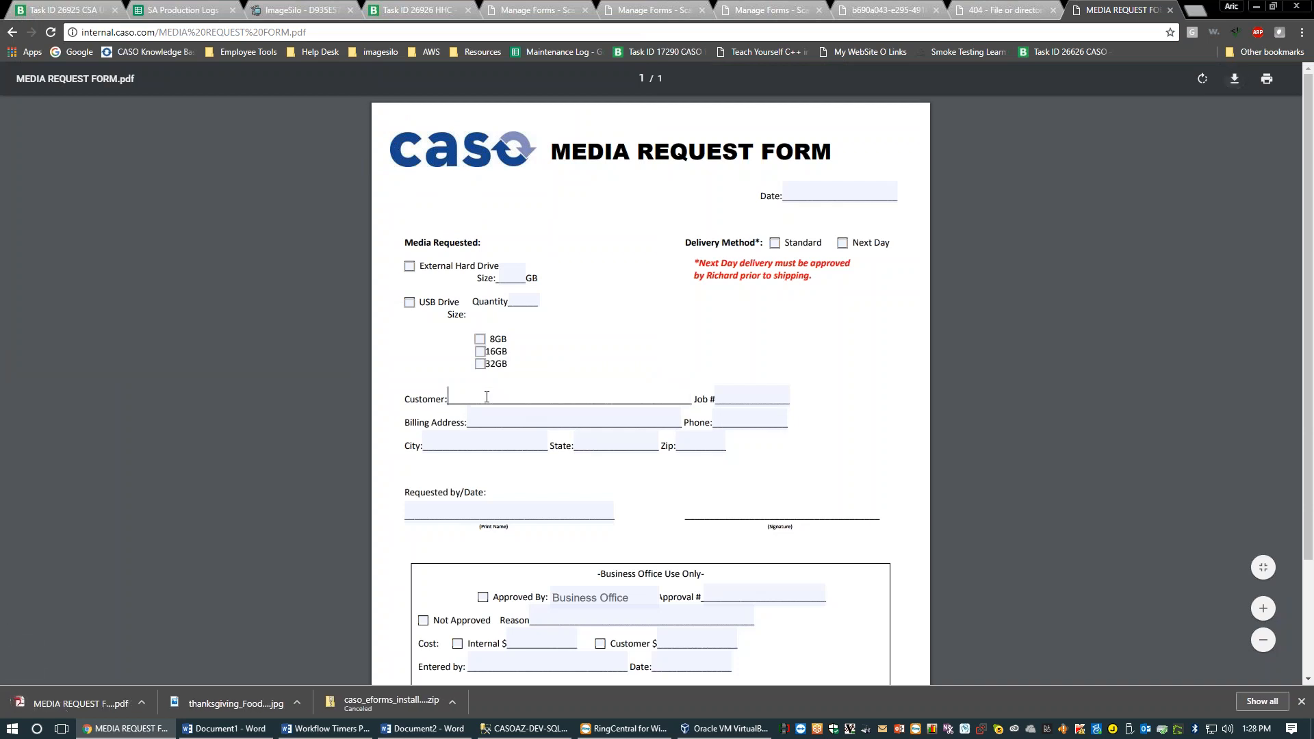
Try the PDF's City, State and Zip fields to confirm they accept input
click(468, 442)
click(602, 451)
click(718, 449)
click(874, 388)
Go back through the preview and Feedback tabs to the Employee Change Request Form editor
click(907, 8)
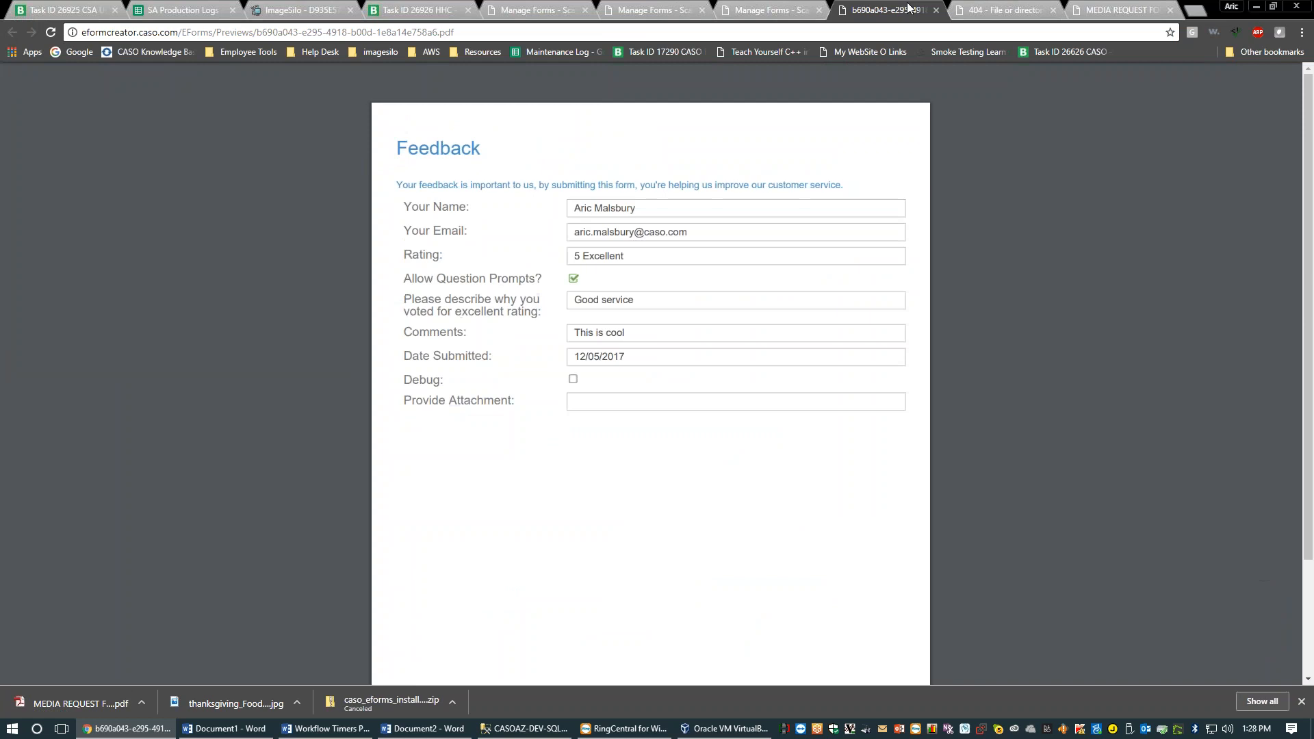
click(785, 7)
click(685, 6)
click(522, 7)
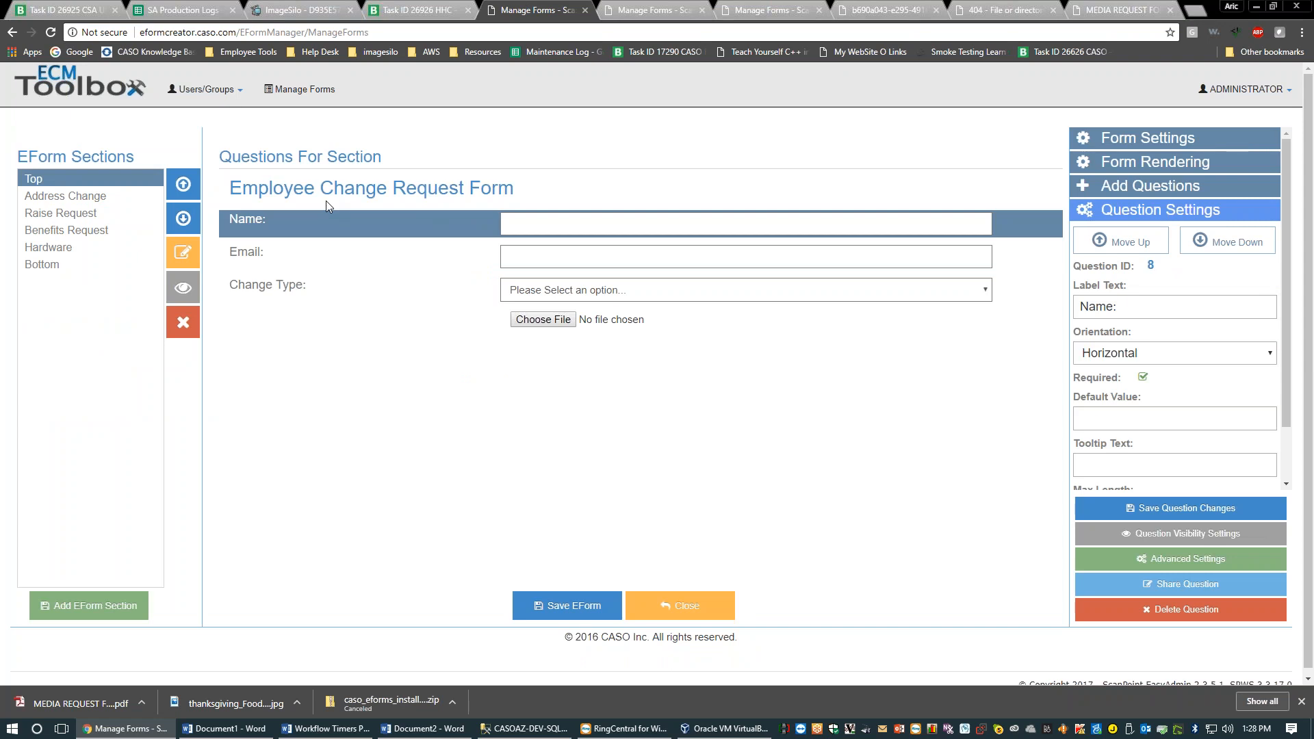
Set the form's Form Render Type to Tagged PDF in Form Rendering
click(1160, 164)
click(1103, 211)
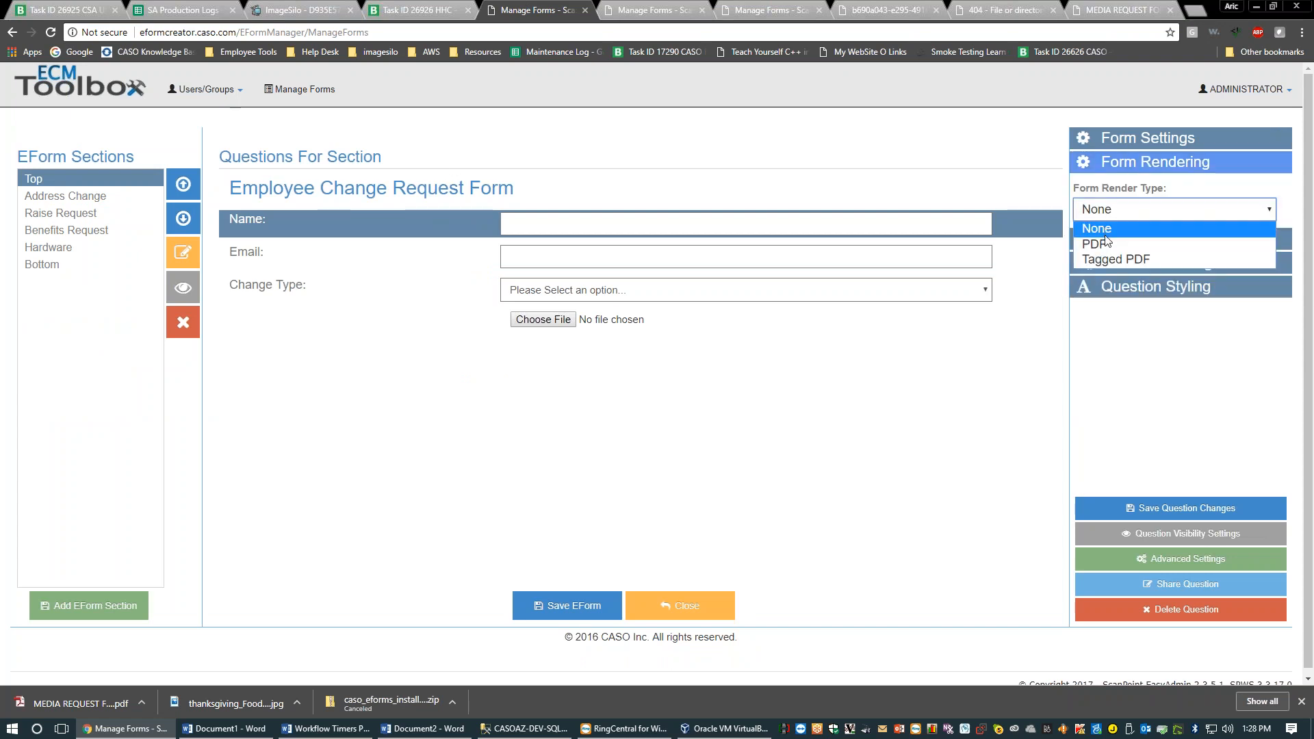
click(1104, 258)
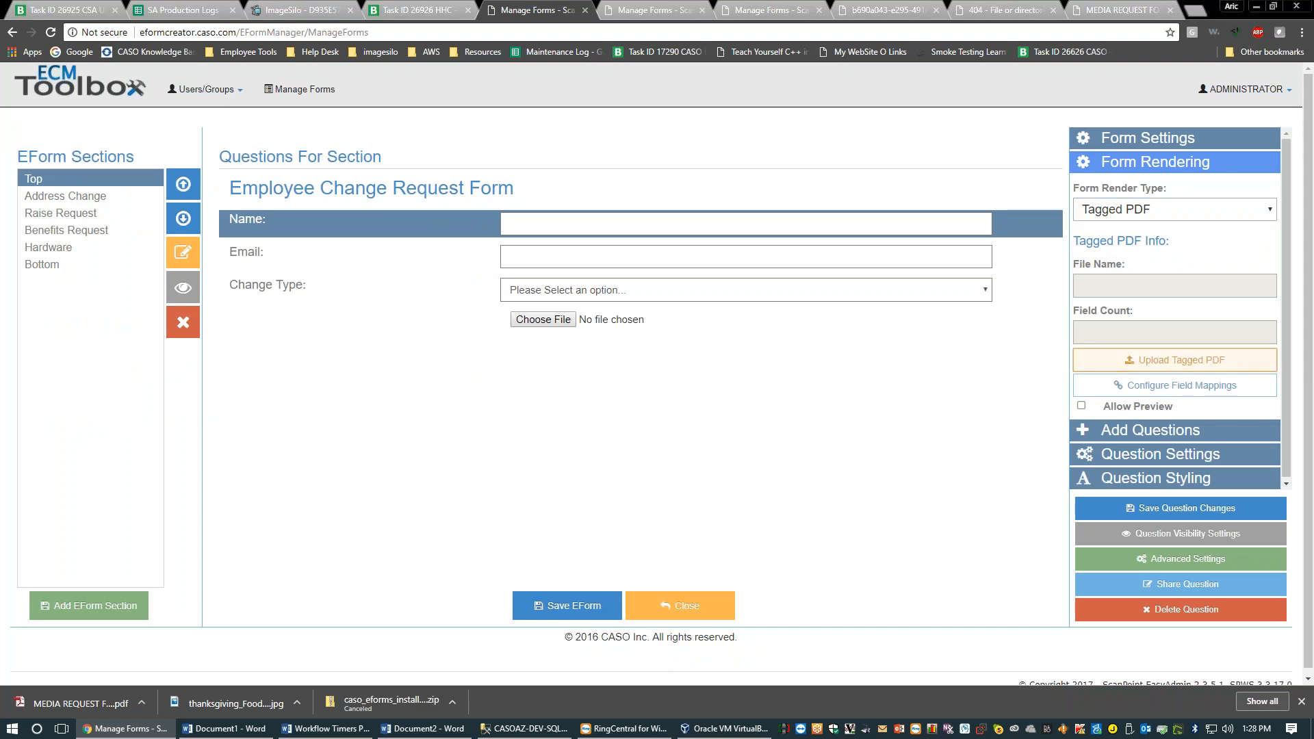
Choose MEDIA REQUEST FORM.pdf as the file for the Upload Tagged PDF dialog
click(1164, 360)
click(739, 386)
scroll(417, 198, down, 3)
scroll(418, 197, up, 3)
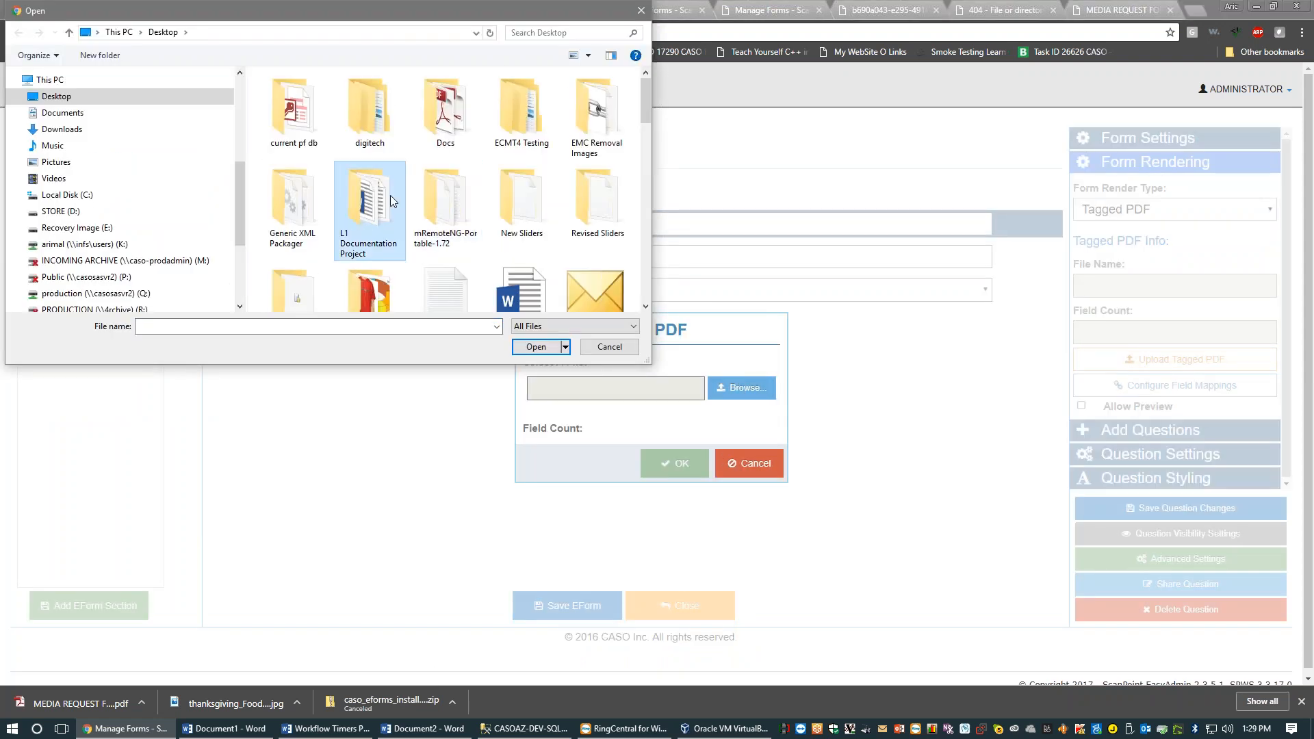
text(me)
key(Return)
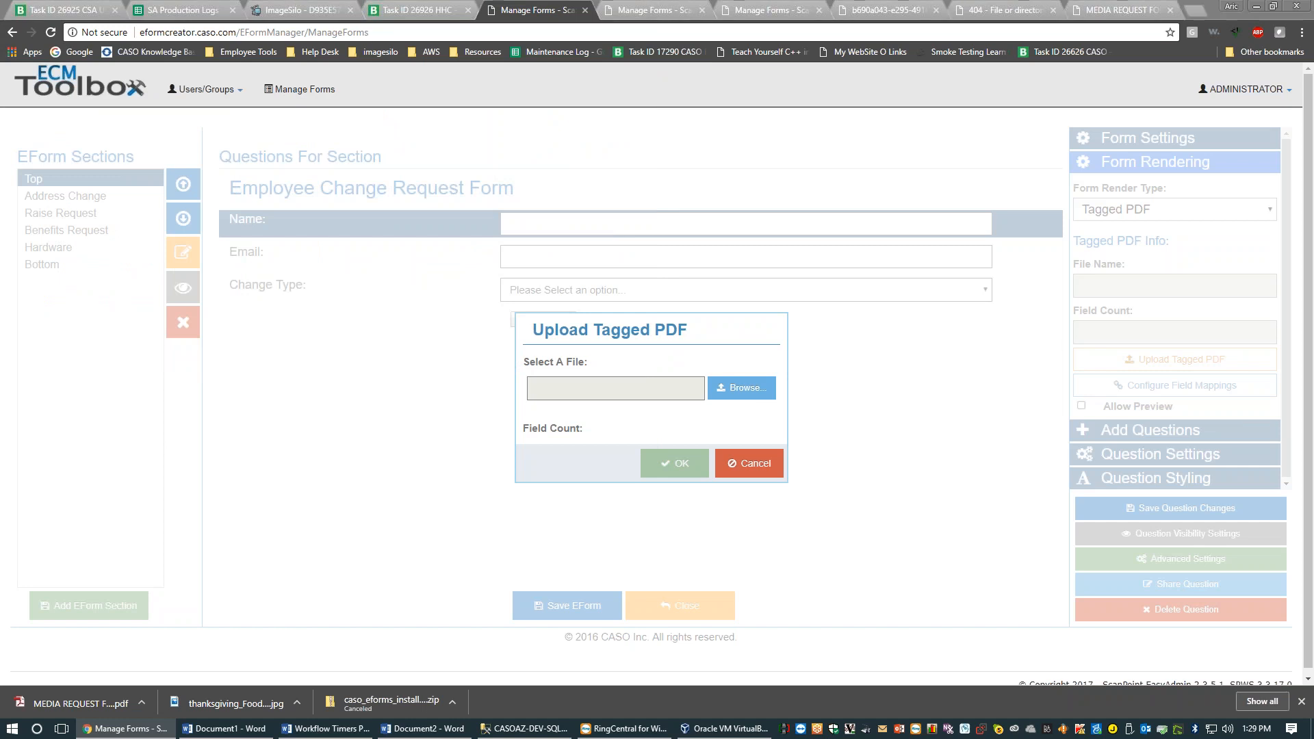
key(super)
Launch Internet Explorer and go to eformcreator.caso.com/EformManager
text(internet)
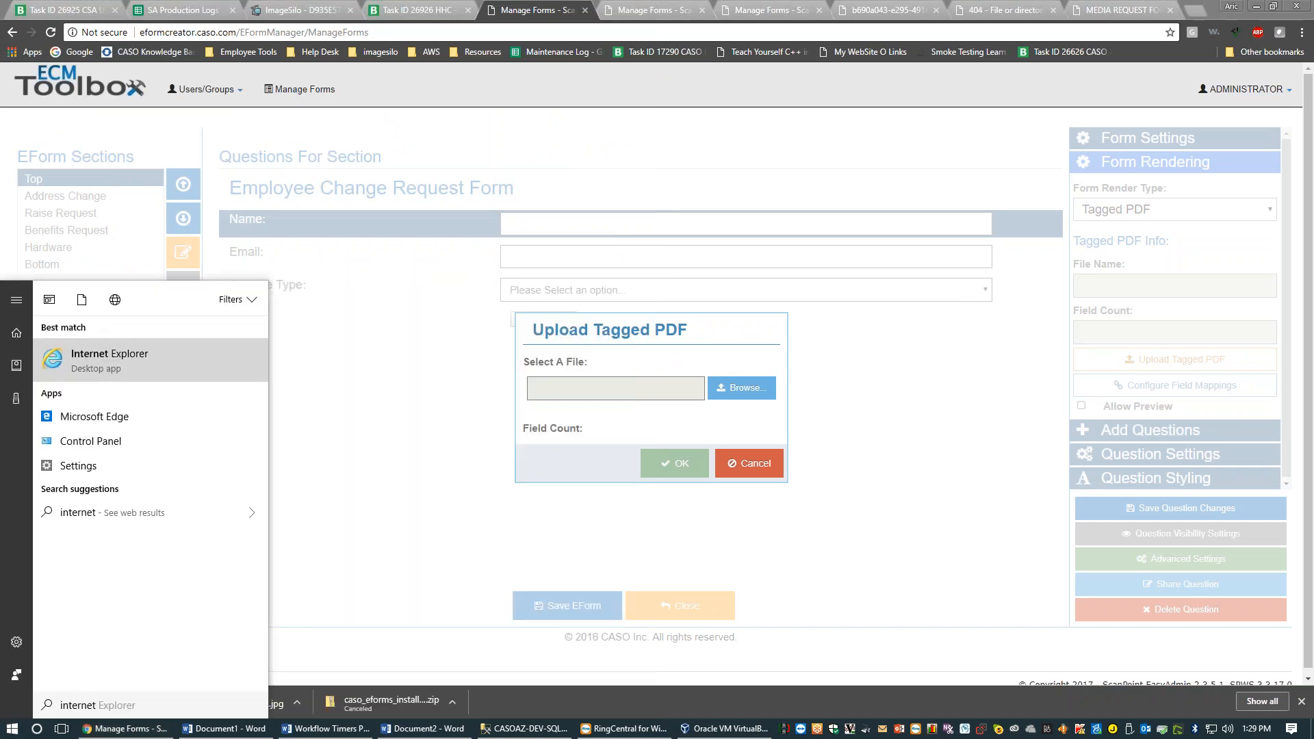
key(Return)
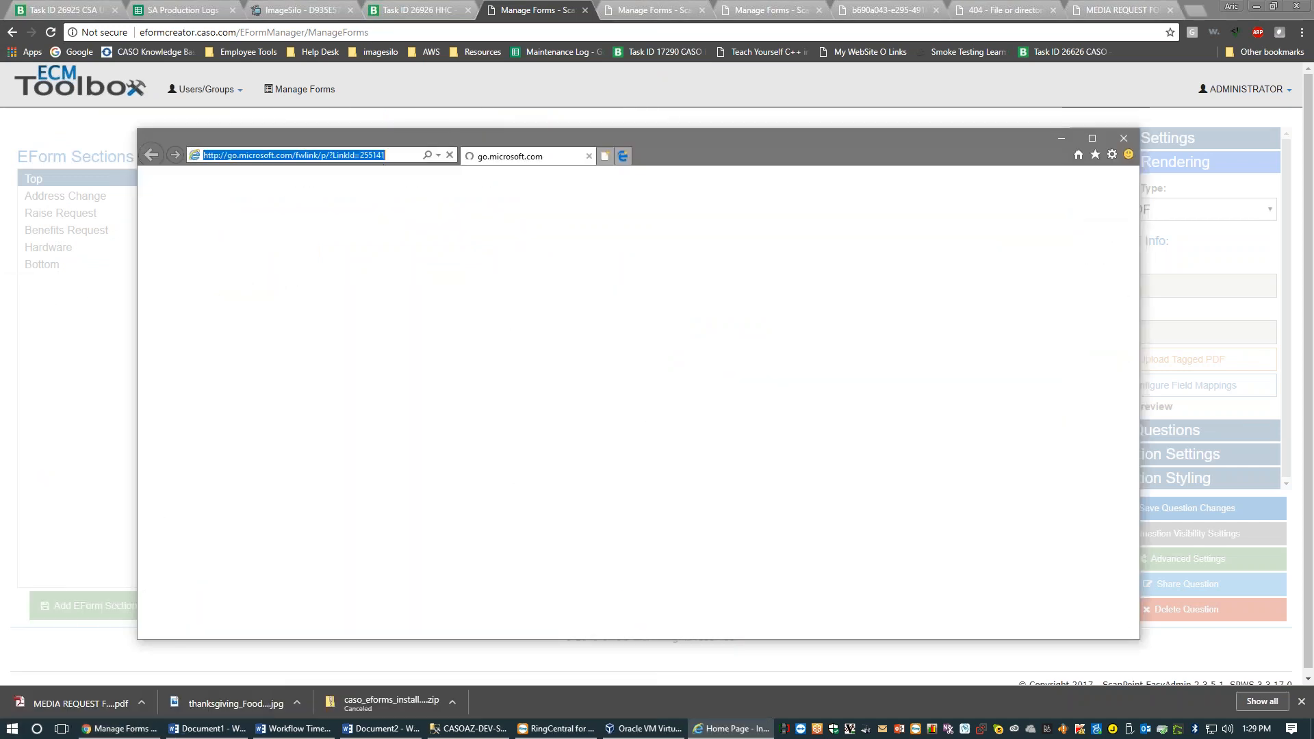
text(eformcre)
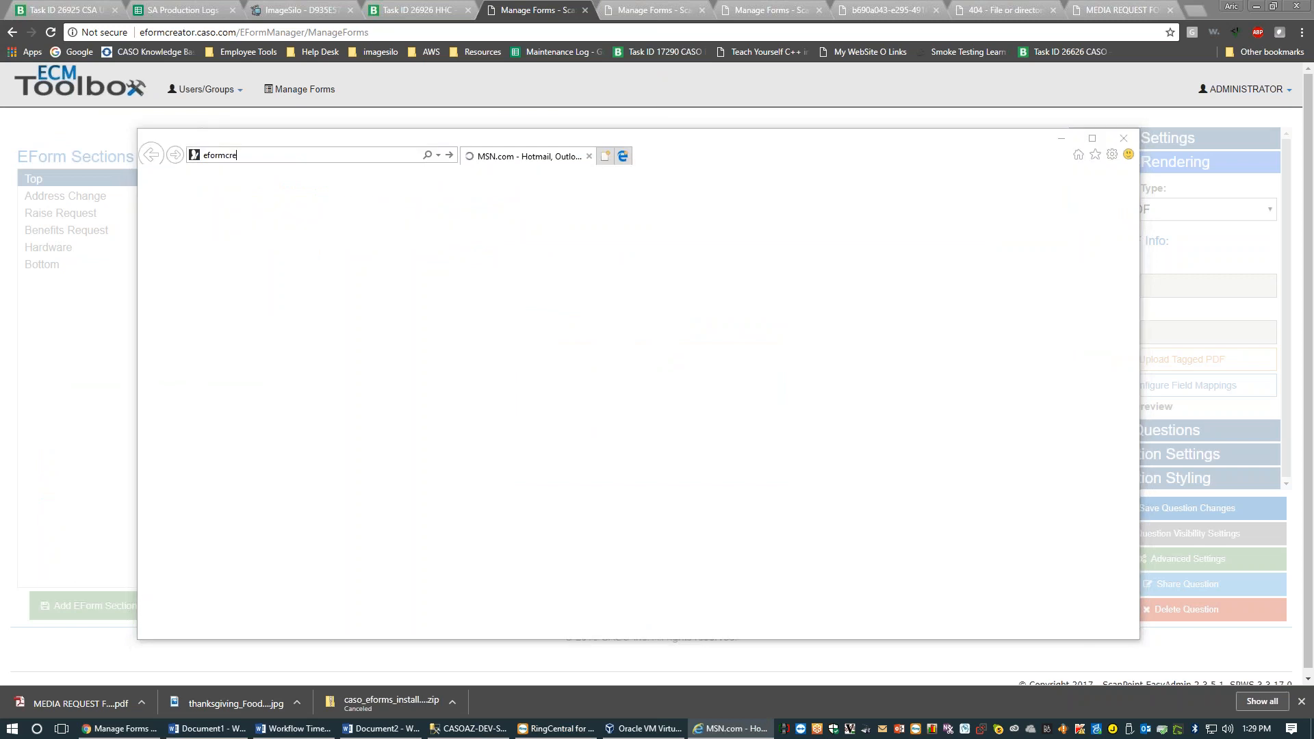
text(tor.ca)
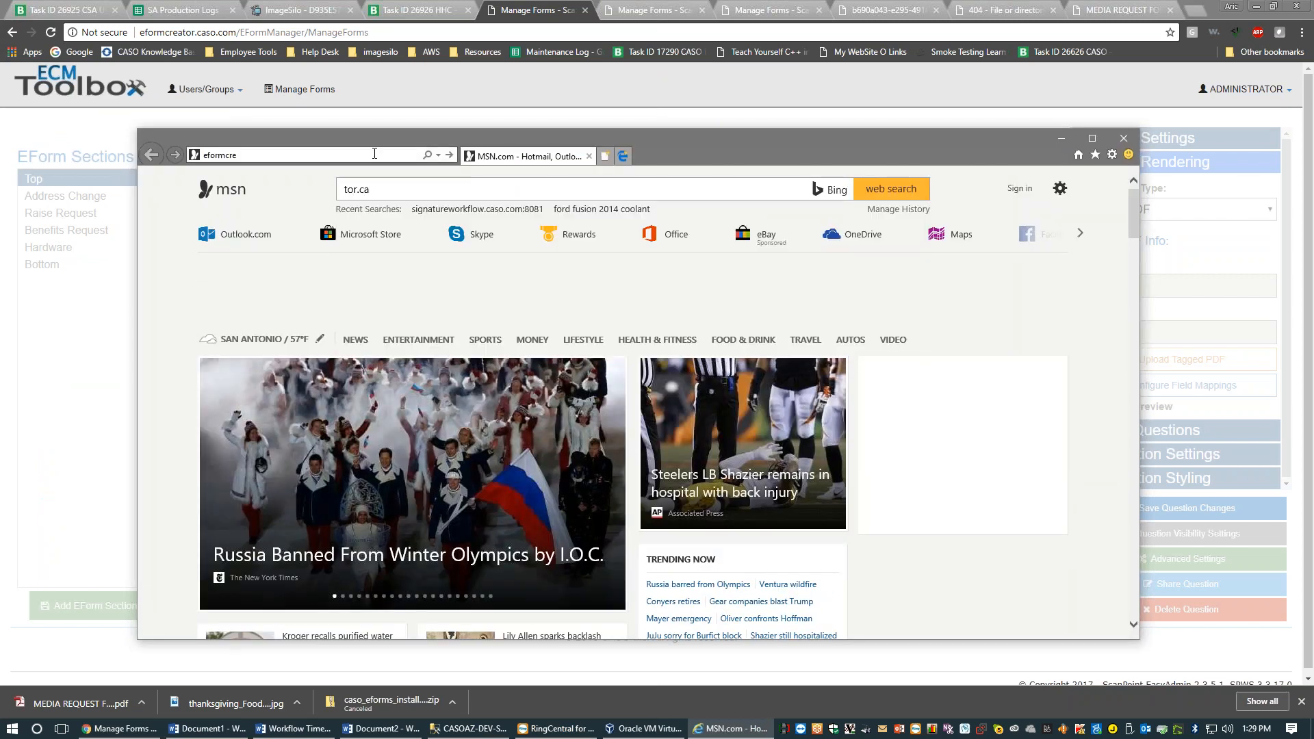
text(tor.cas)
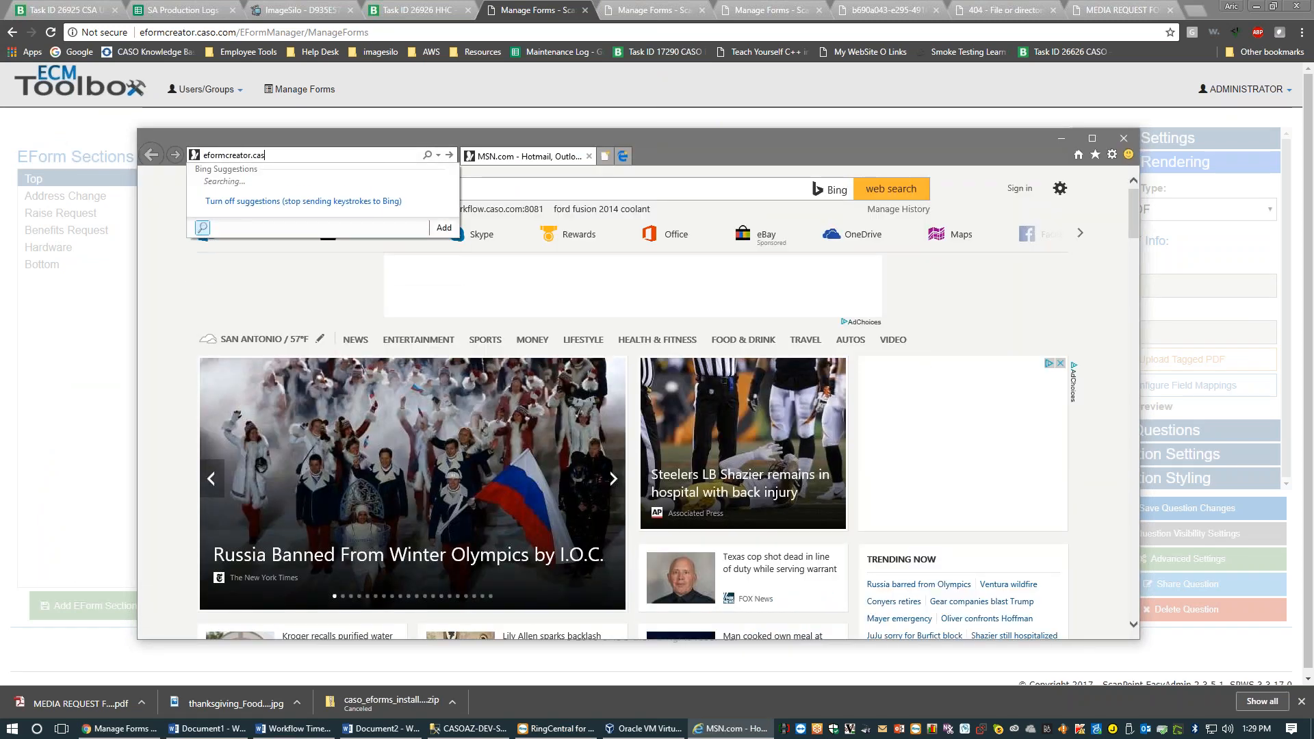
text(o.com/EformMa)
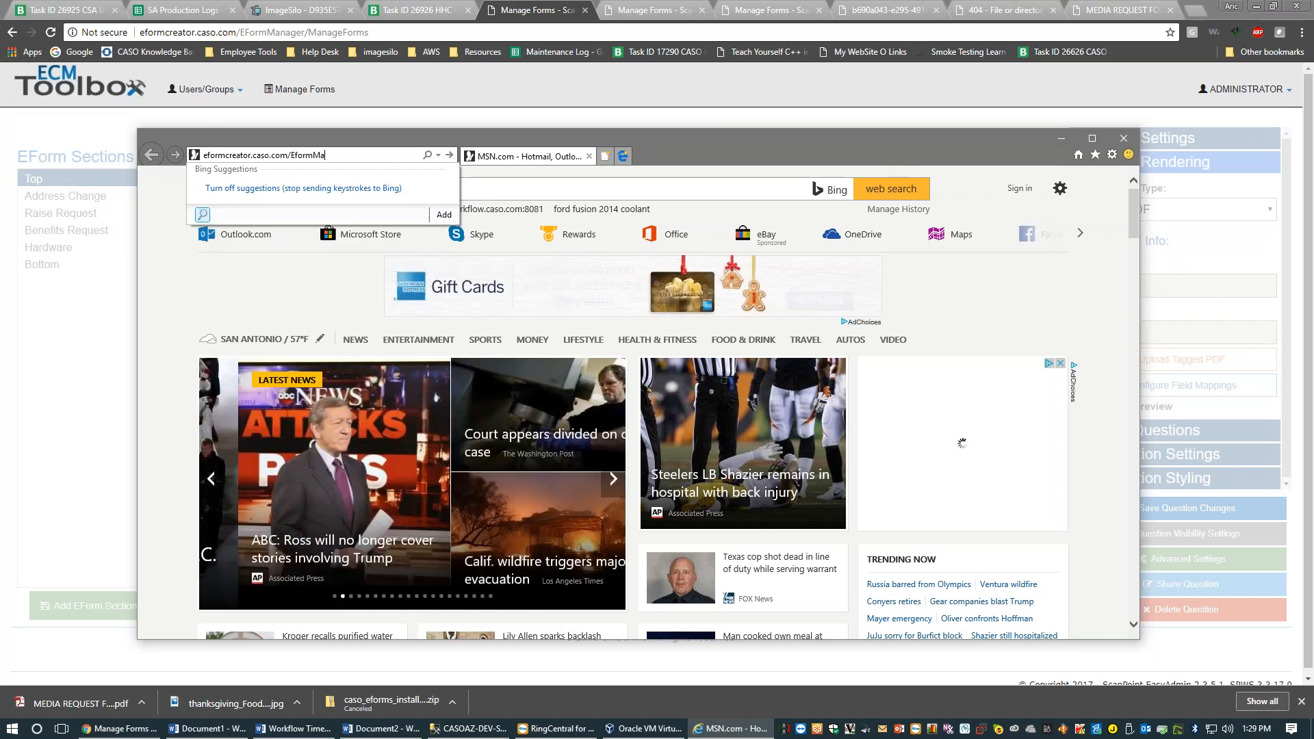
text(nager)
key(Return)
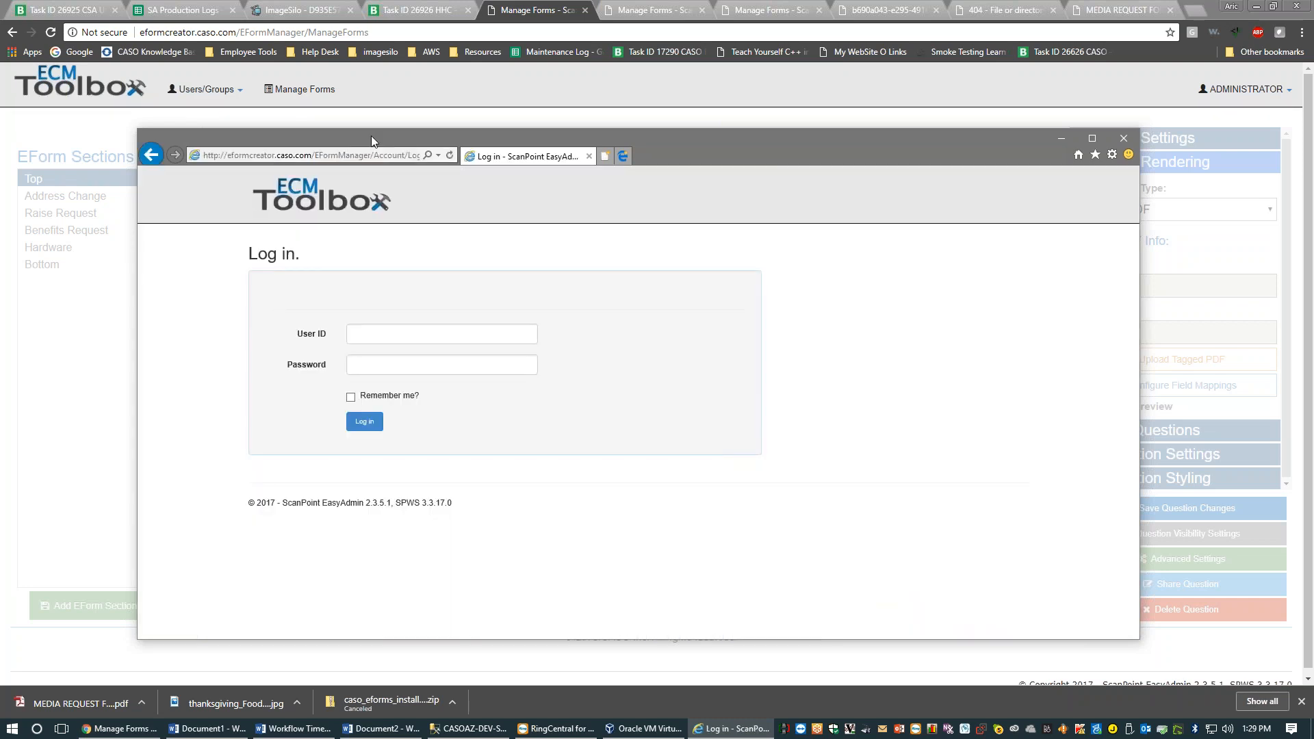
Enter the login user ID and password on the ECM Toolbox sign-in page
click(368, 335)
text(admin)
key(Tab)
text(******)
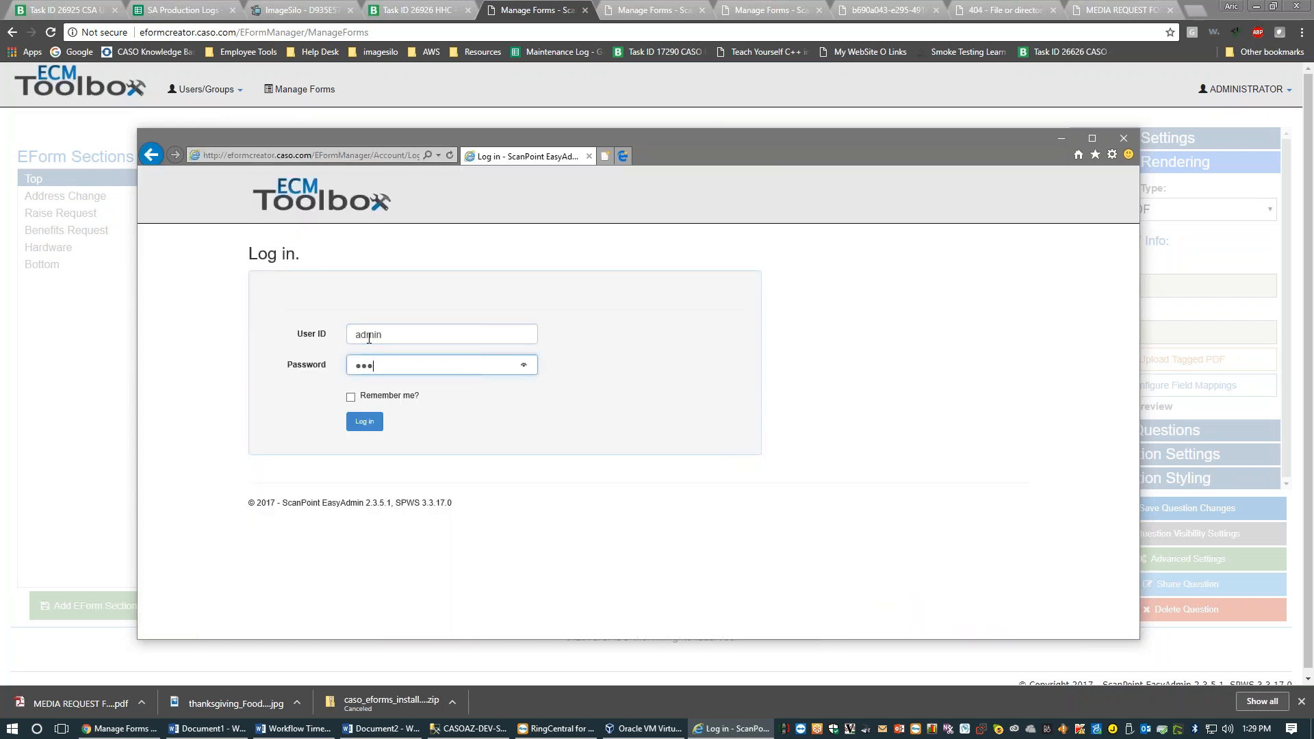
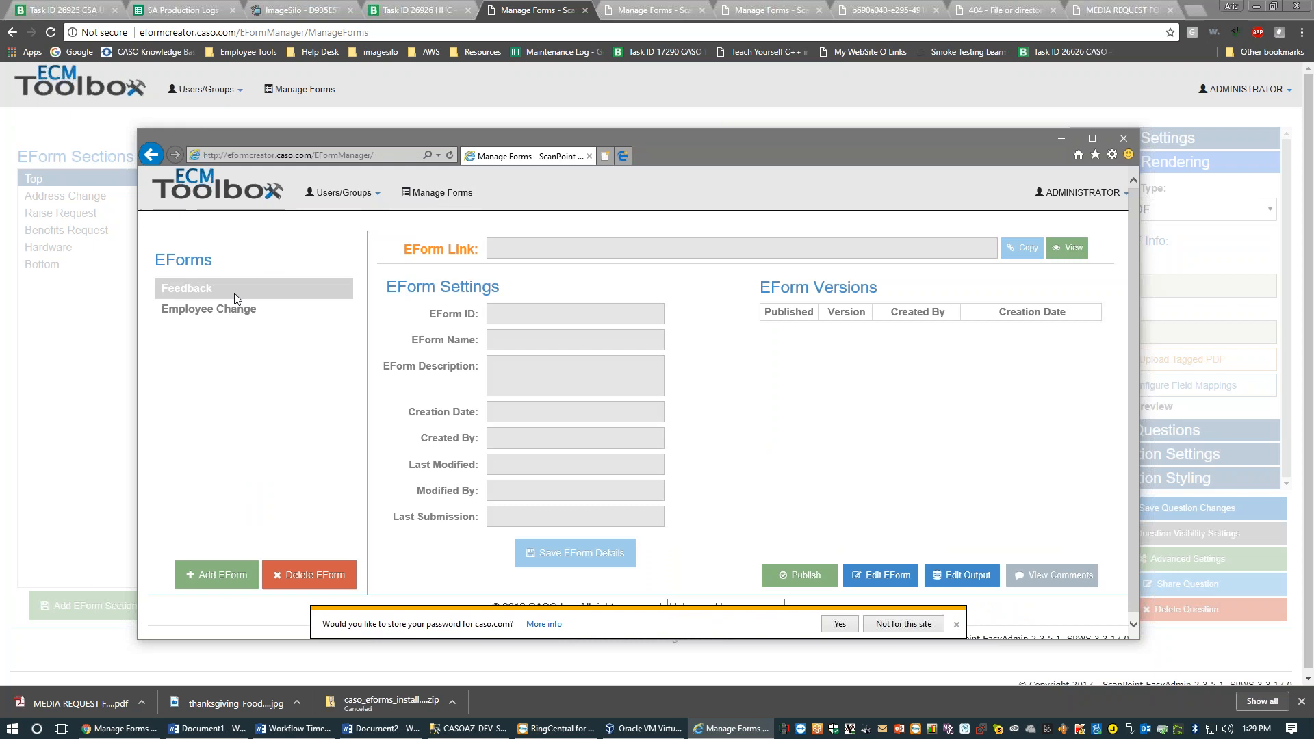
Open the published version 5 of the Employee Change eForm for editing
click(235, 293)
click(240, 309)
click(921, 348)
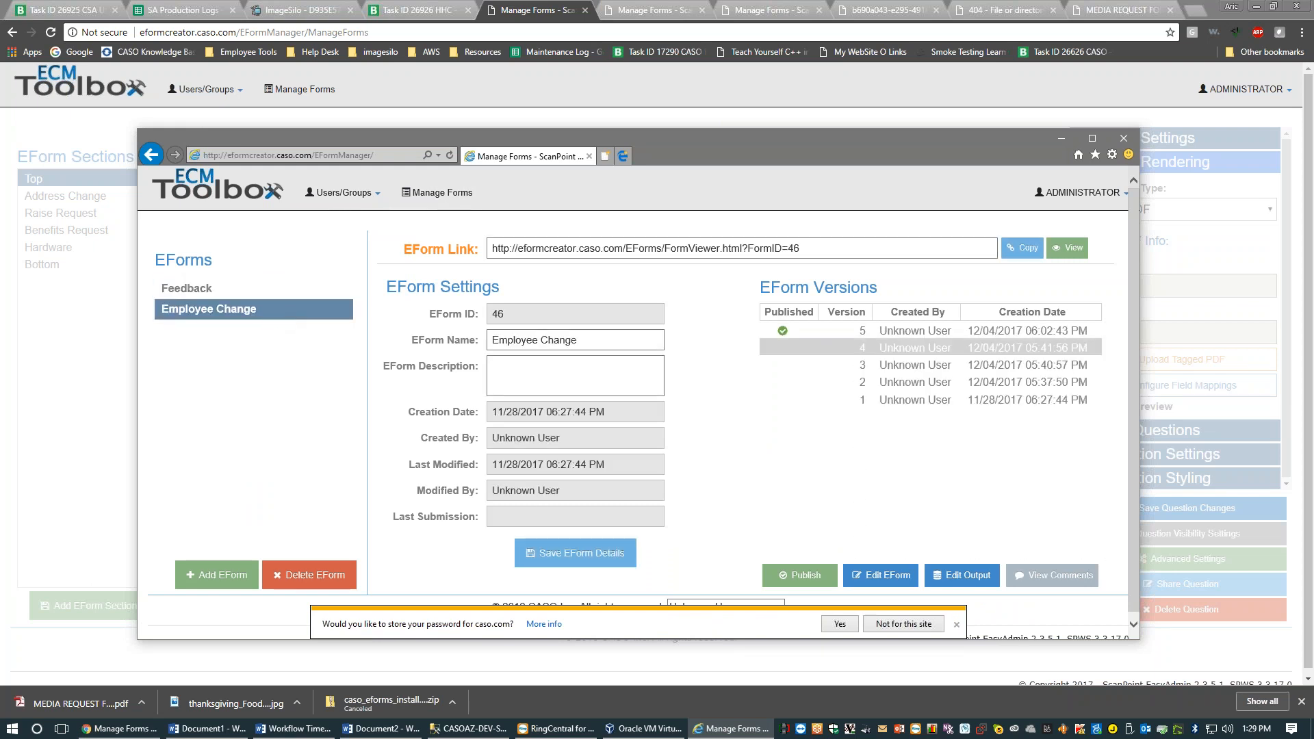
click(924, 333)
click(881, 575)
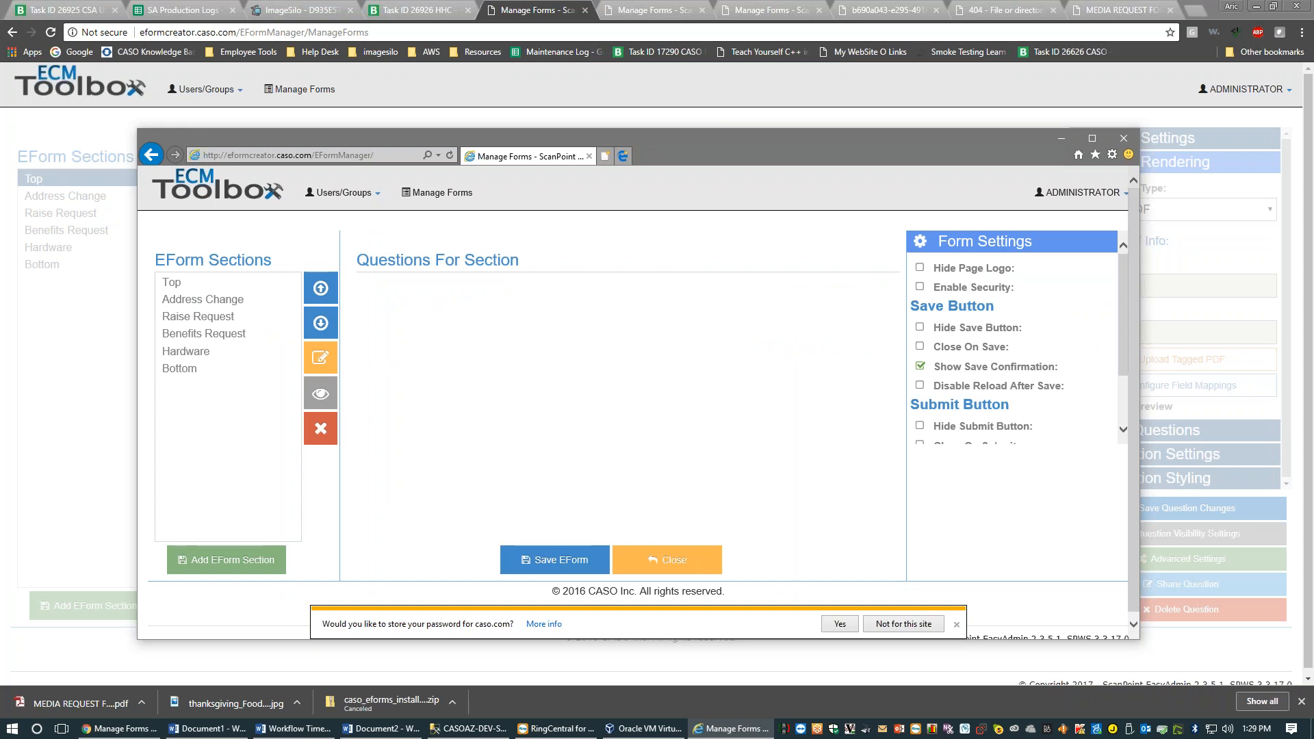
Set the Form Render Type to Tagged PDF
click(982, 236)
click(958, 242)
click(961, 274)
click(961, 309)
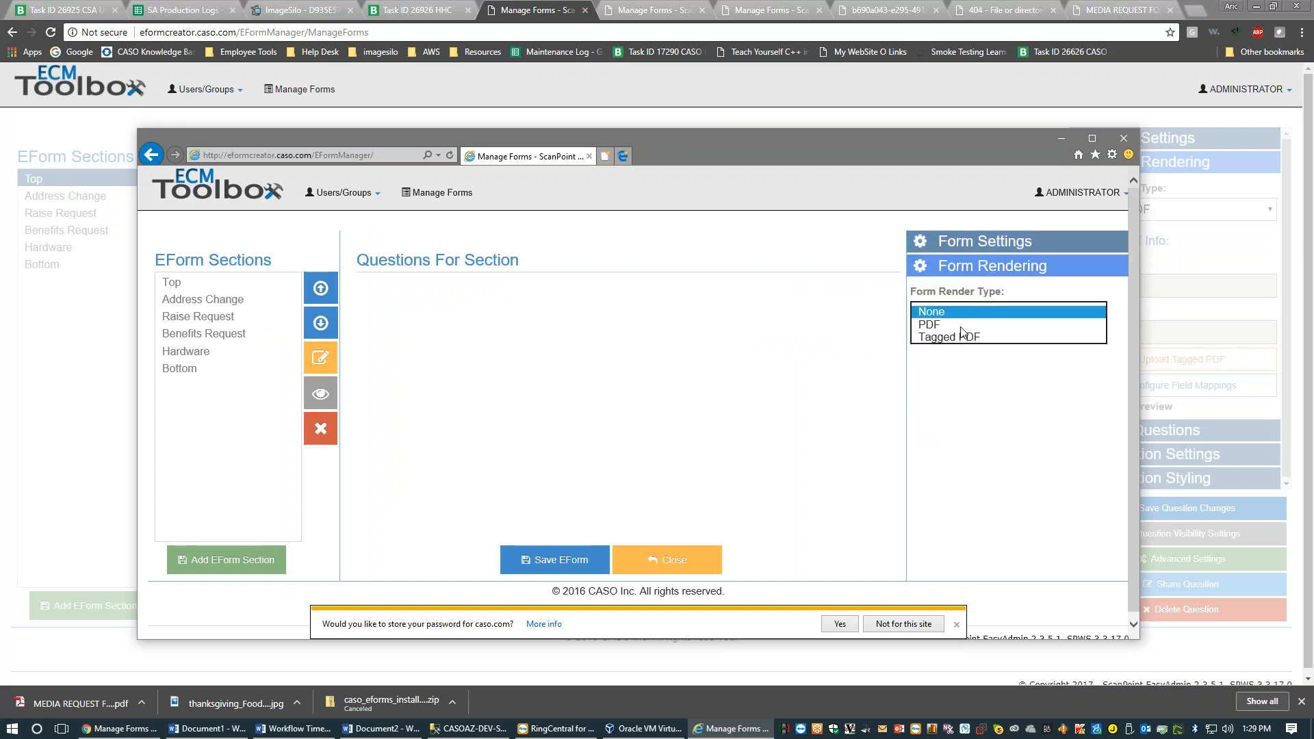
click(945, 338)
Upload MEDIA REQUEST FORM.pdf as the form's tagged PDF
drag(883, 145, 883, 114)
click(1140, 336)
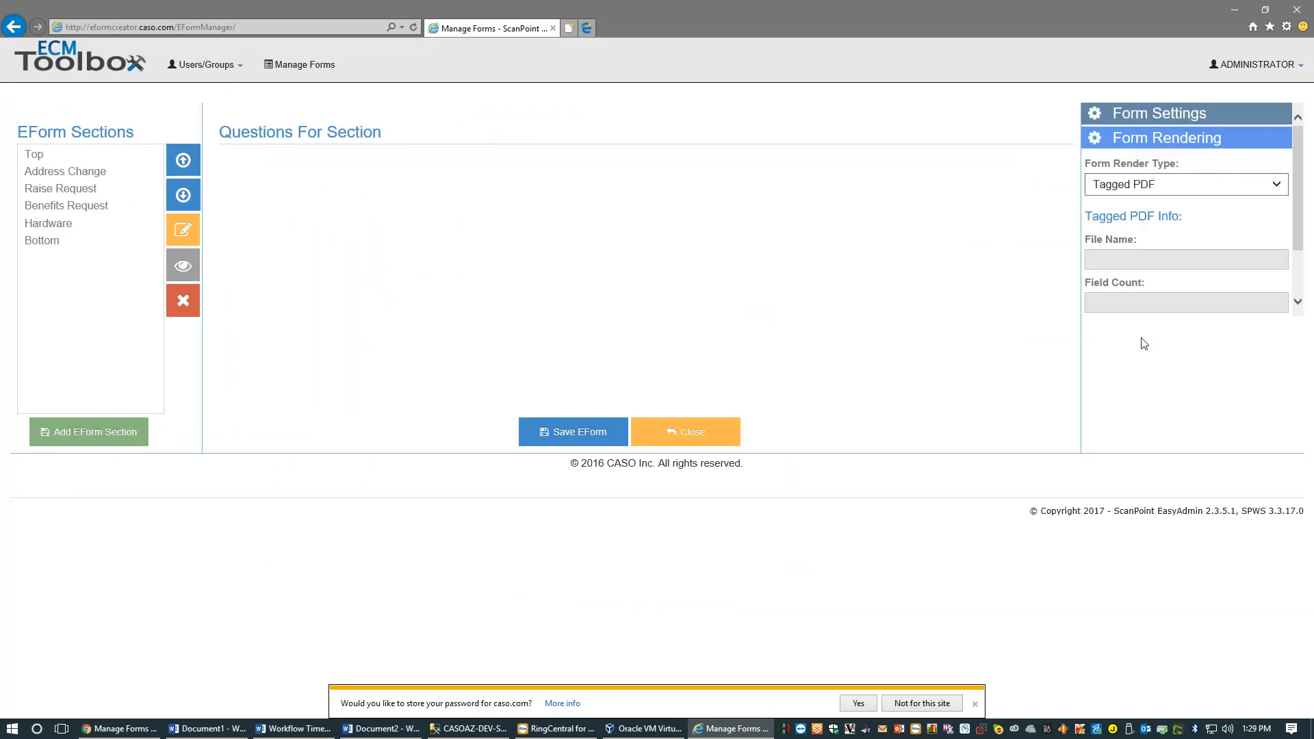
scroll(1144, 344, down, 2)
click(1167, 256)
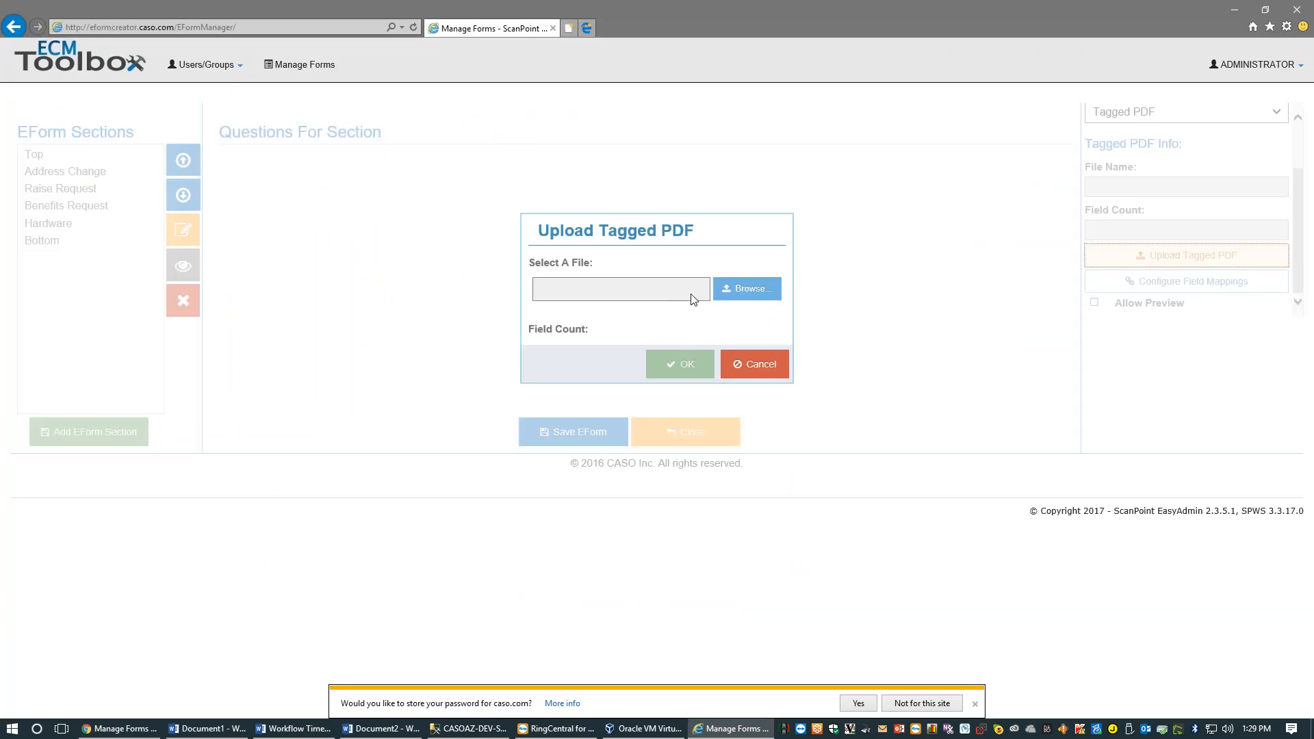
click(742, 288)
key(m)
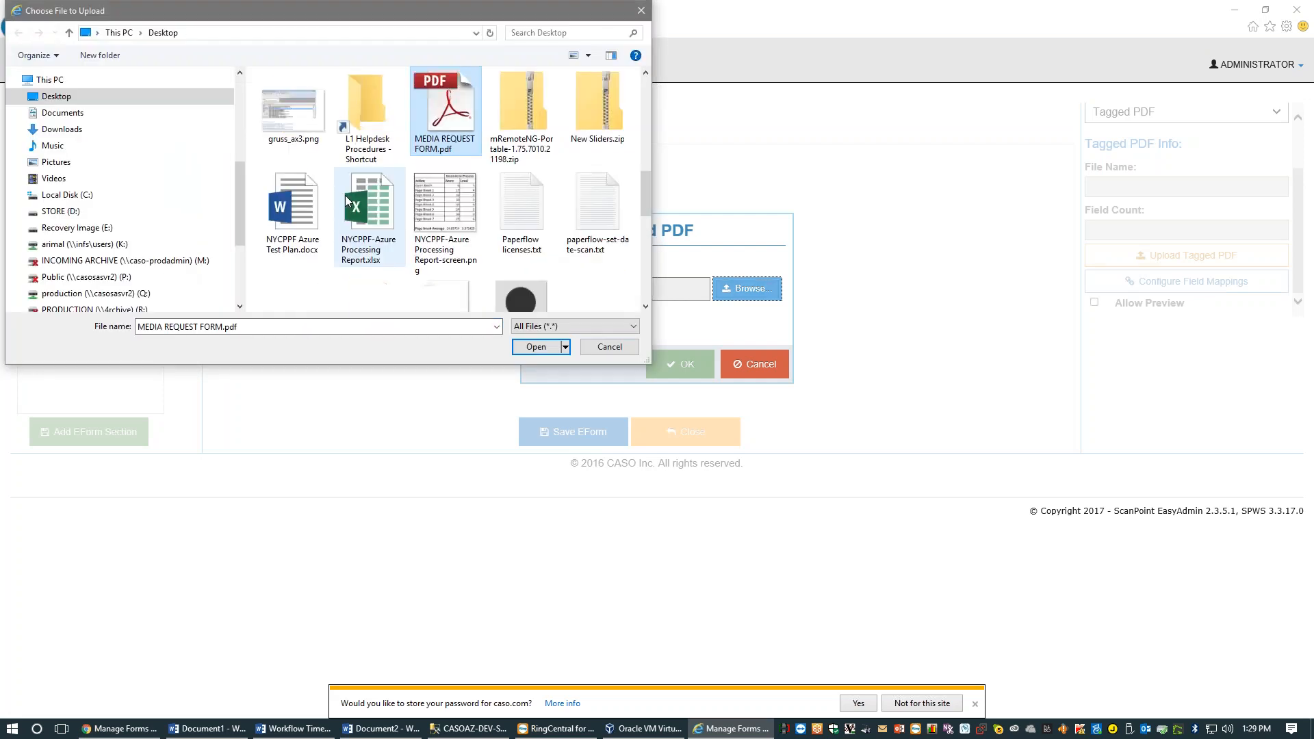
key(Return)
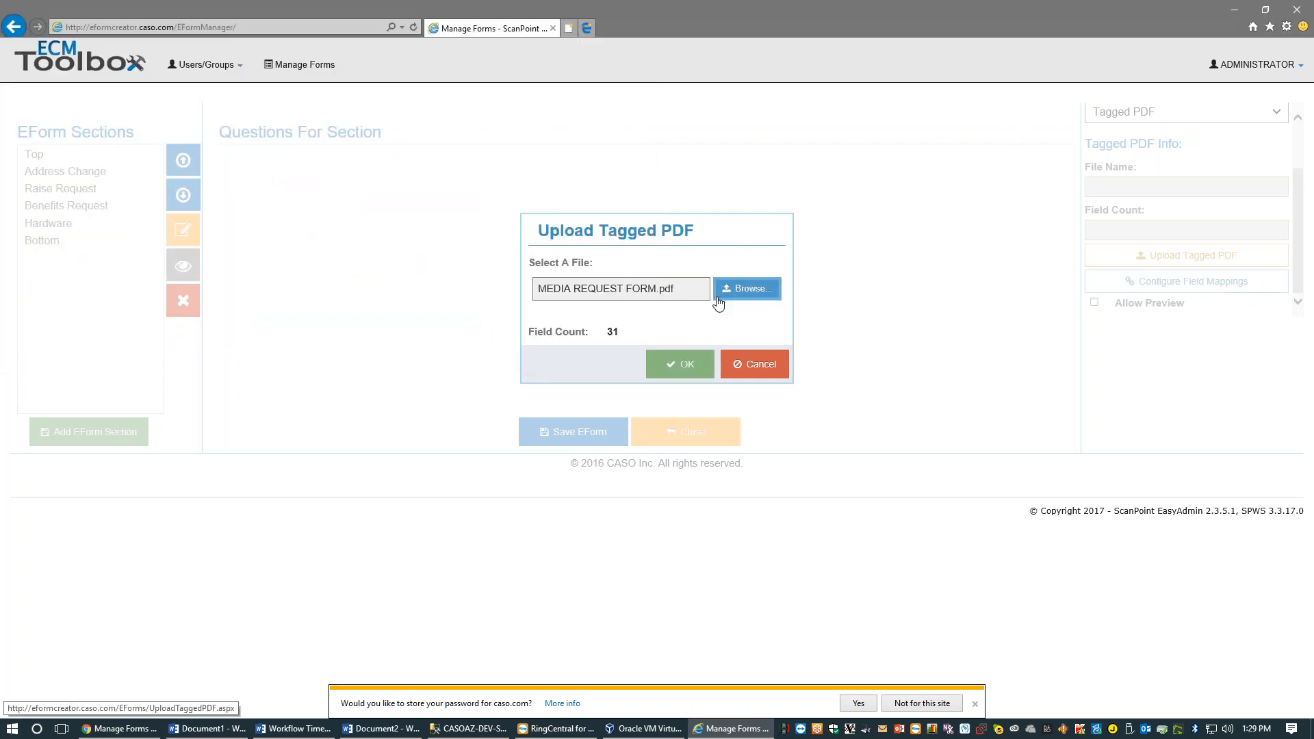
click(680, 364)
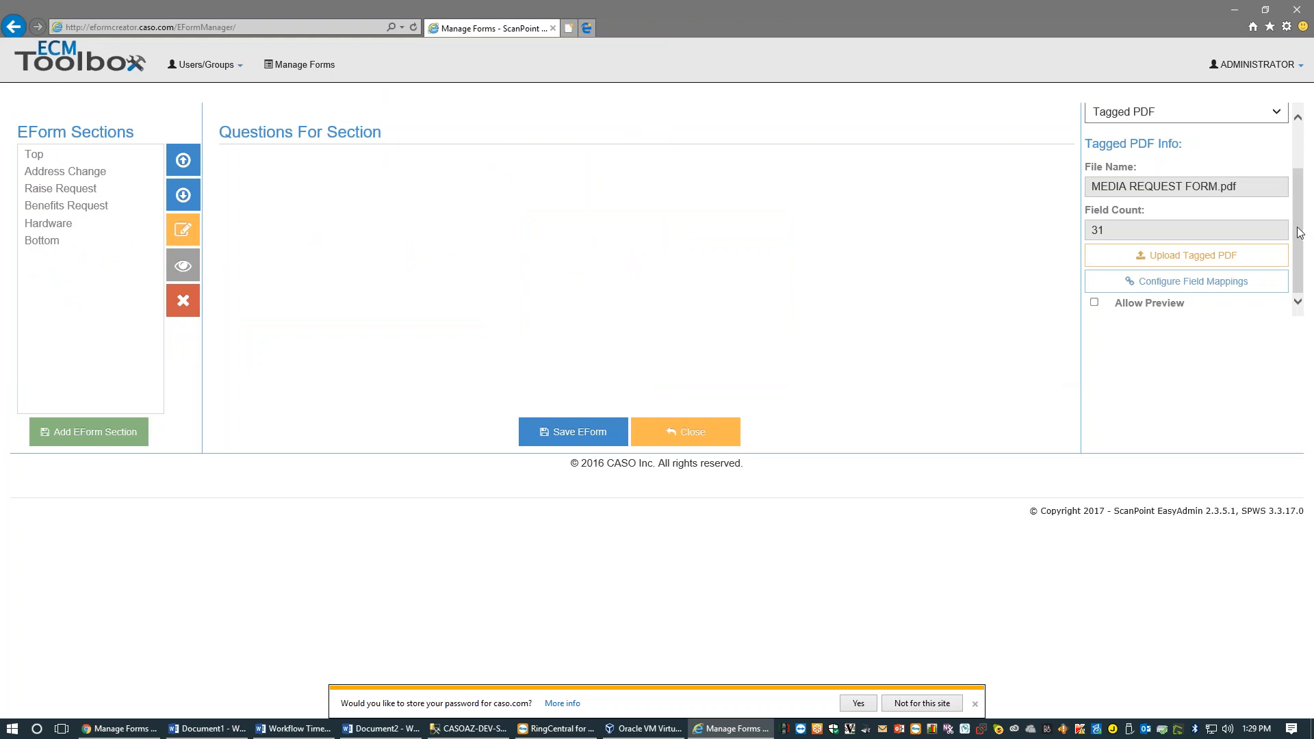
mouse_move(1297, 251)
mouse_down()
mouse_move(1298, 204)
mouse_move(1300, 262)
mouse_up()
Map the tagged PDF's Date field to question 91 Please Review By
click(1198, 287)
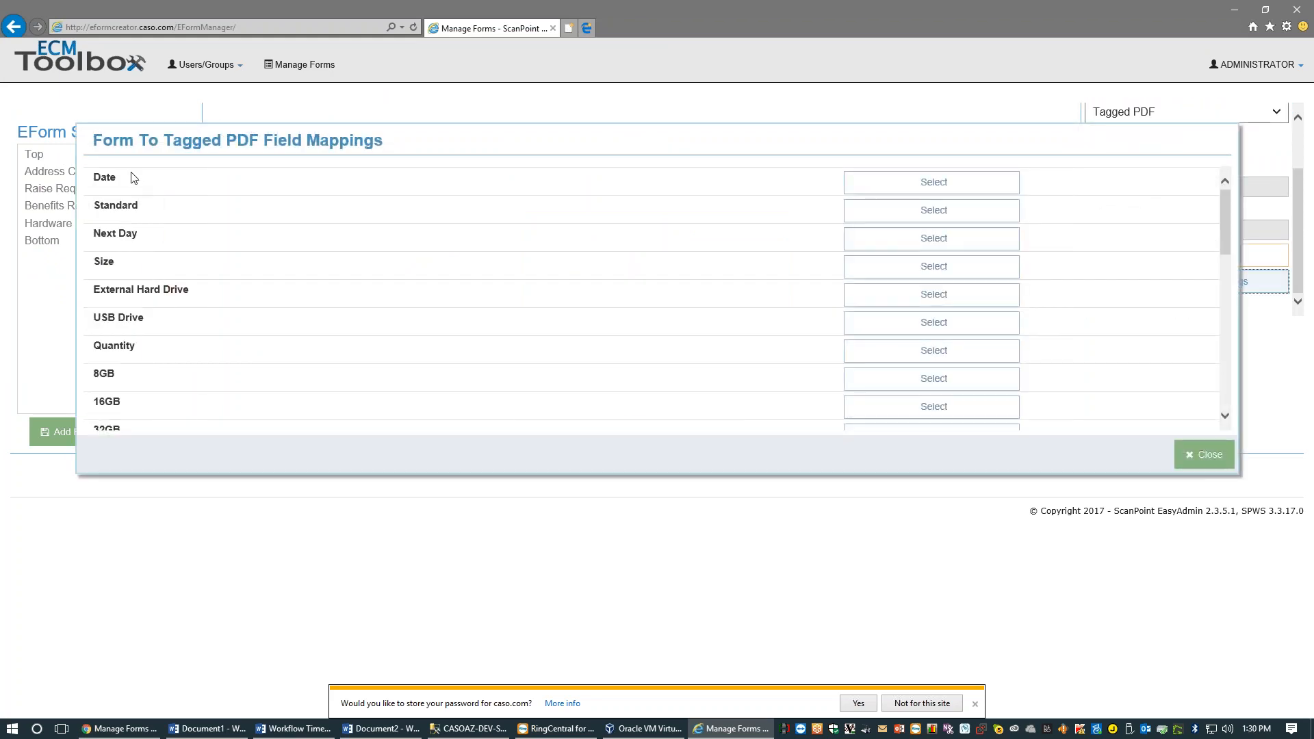
click(889, 183)
scroll(635, 330, down, 2)
scroll(634, 329, down, 1)
click(644, 378)
click(684, 484)
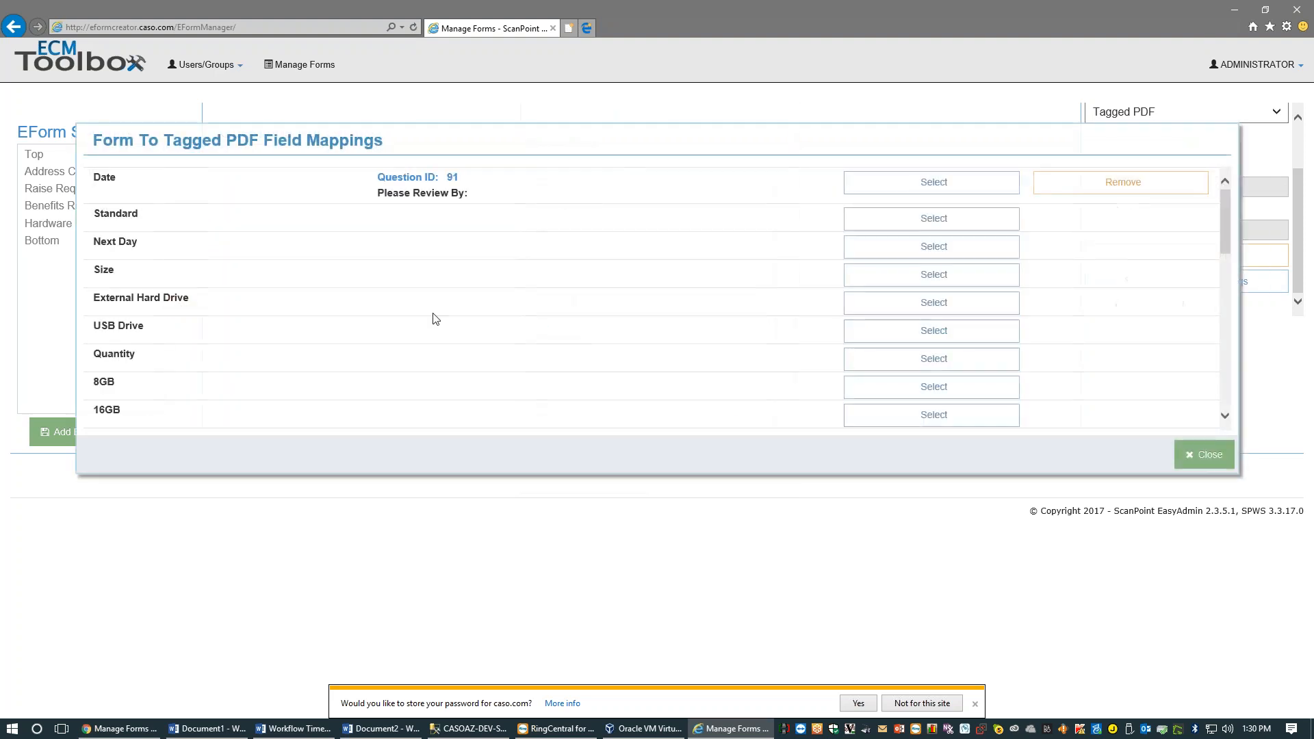
Inspect the Approved By and External Hard Drive fields, cancelling both mappings unchanged
scroll(122, 314, down, 4)
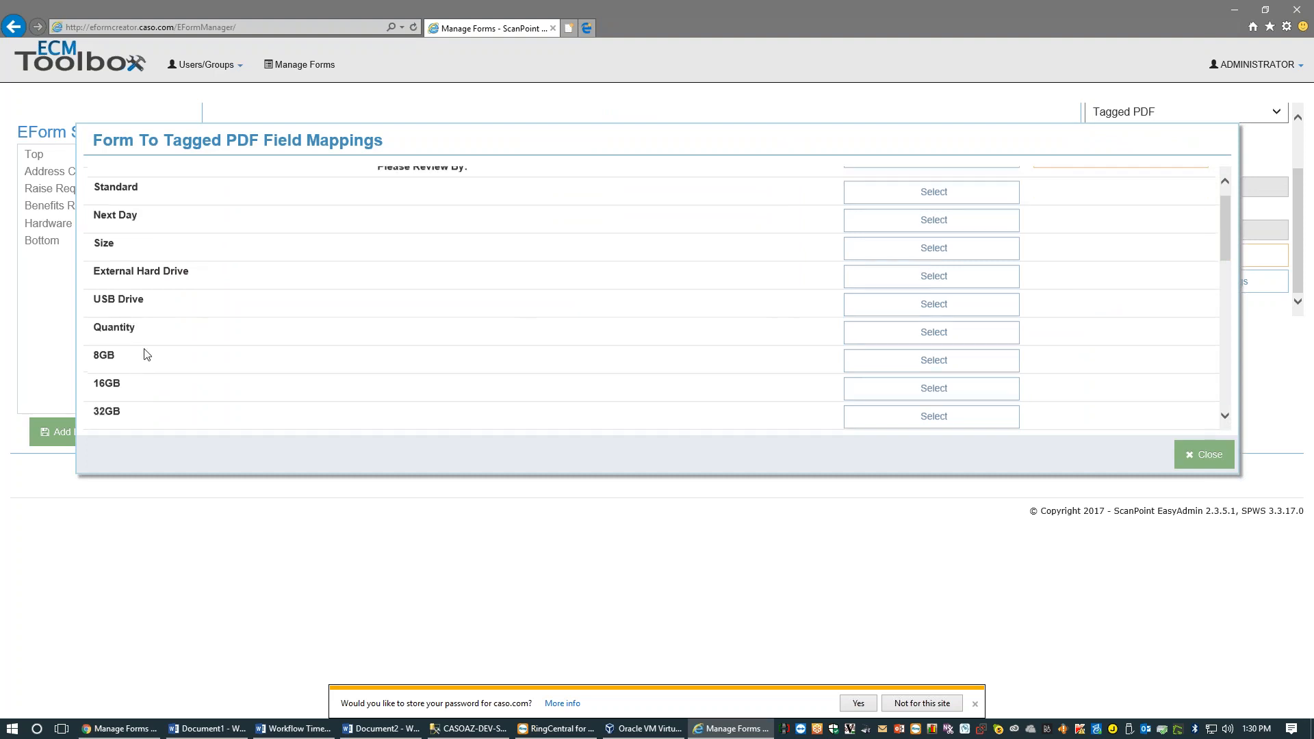
scroll(146, 357, down, 5)
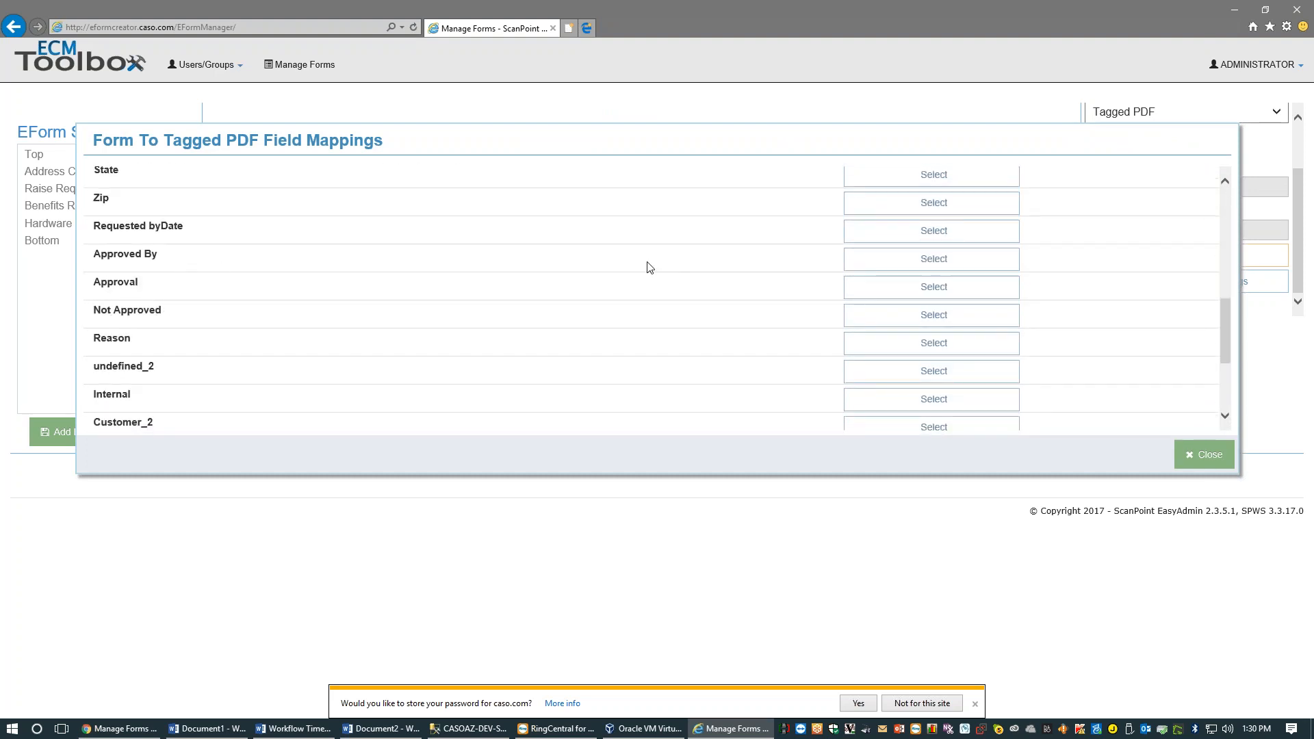
click(942, 260)
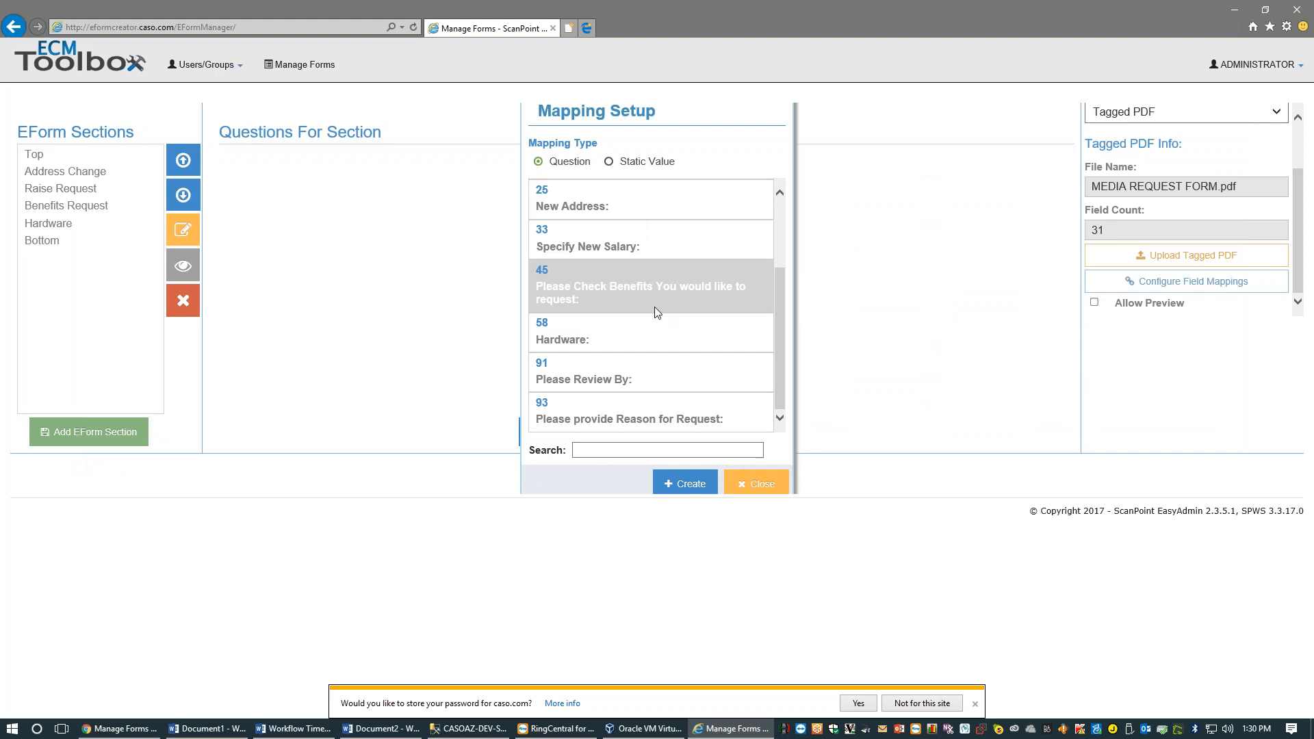
scroll(655, 312, up, 2)
click(755, 486)
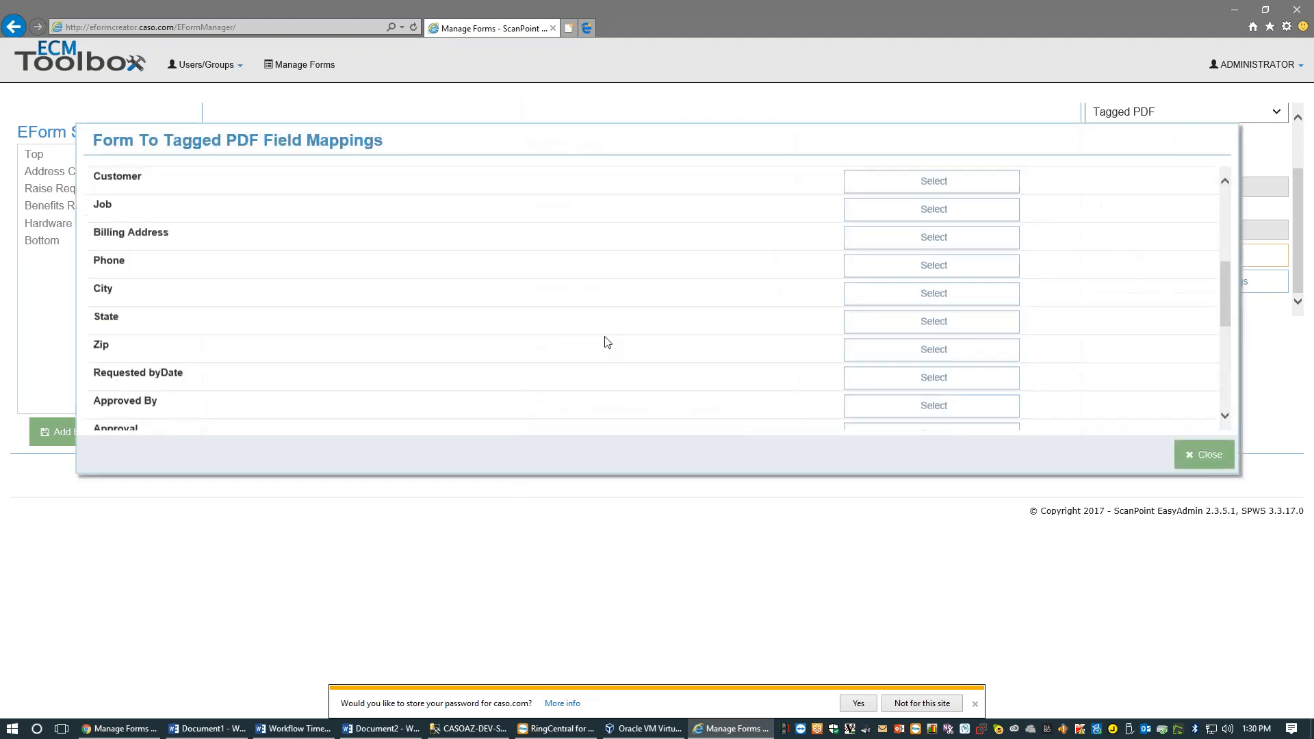
scroll(606, 339, up, 3)
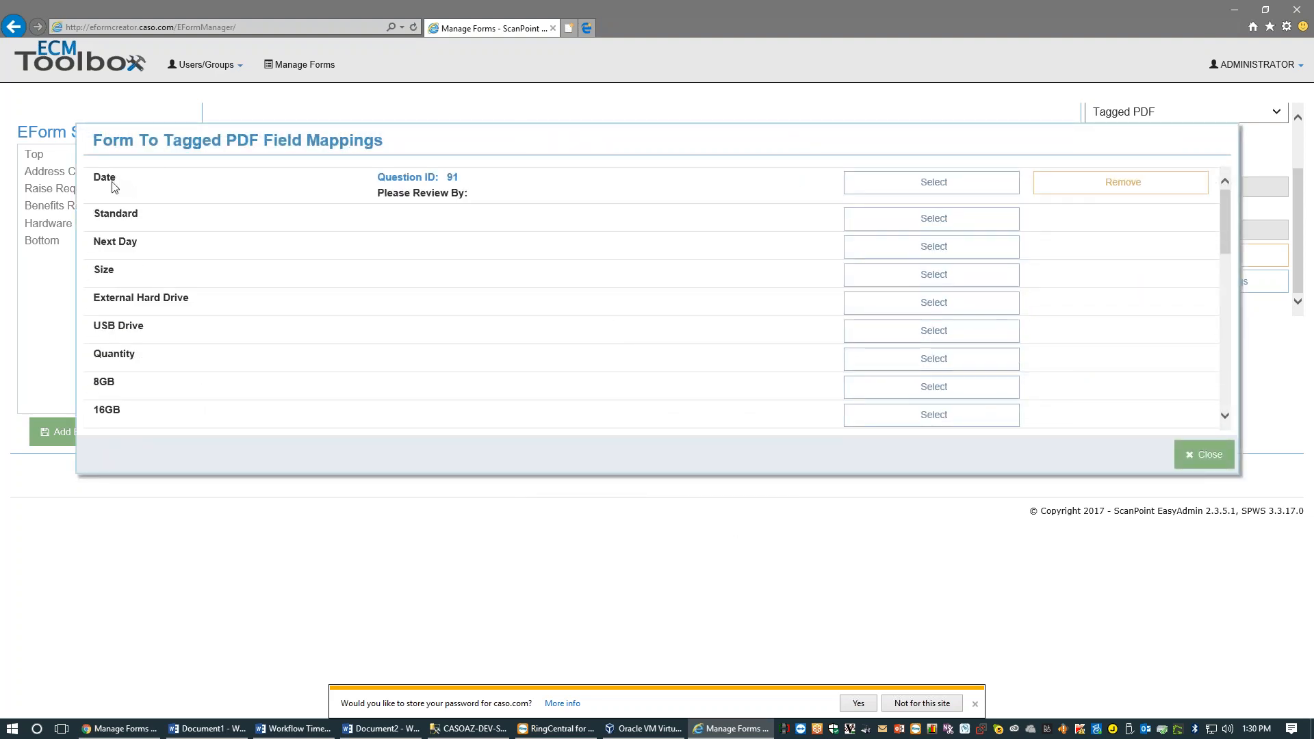
drag(96, 179, 160, 224)
click(158, 263)
click(886, 312)
click(751, 487)
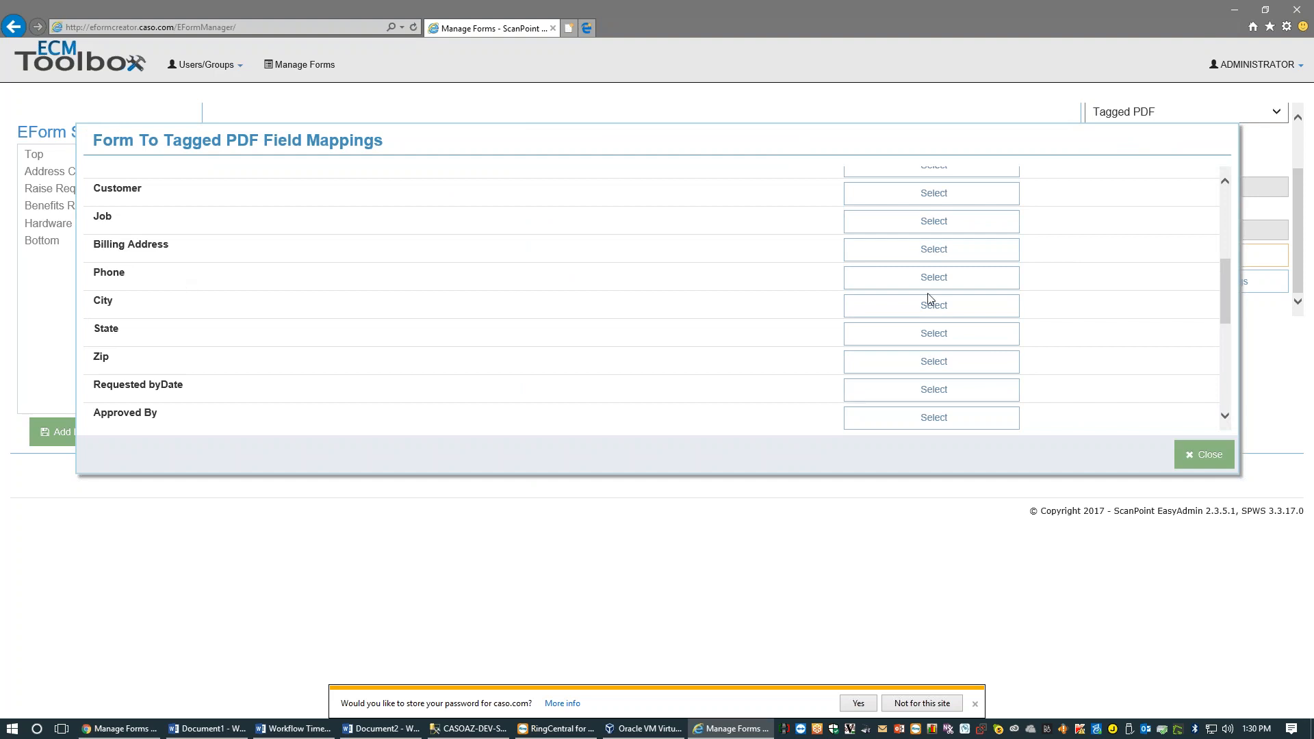
scroll(154, 243, down, 3)
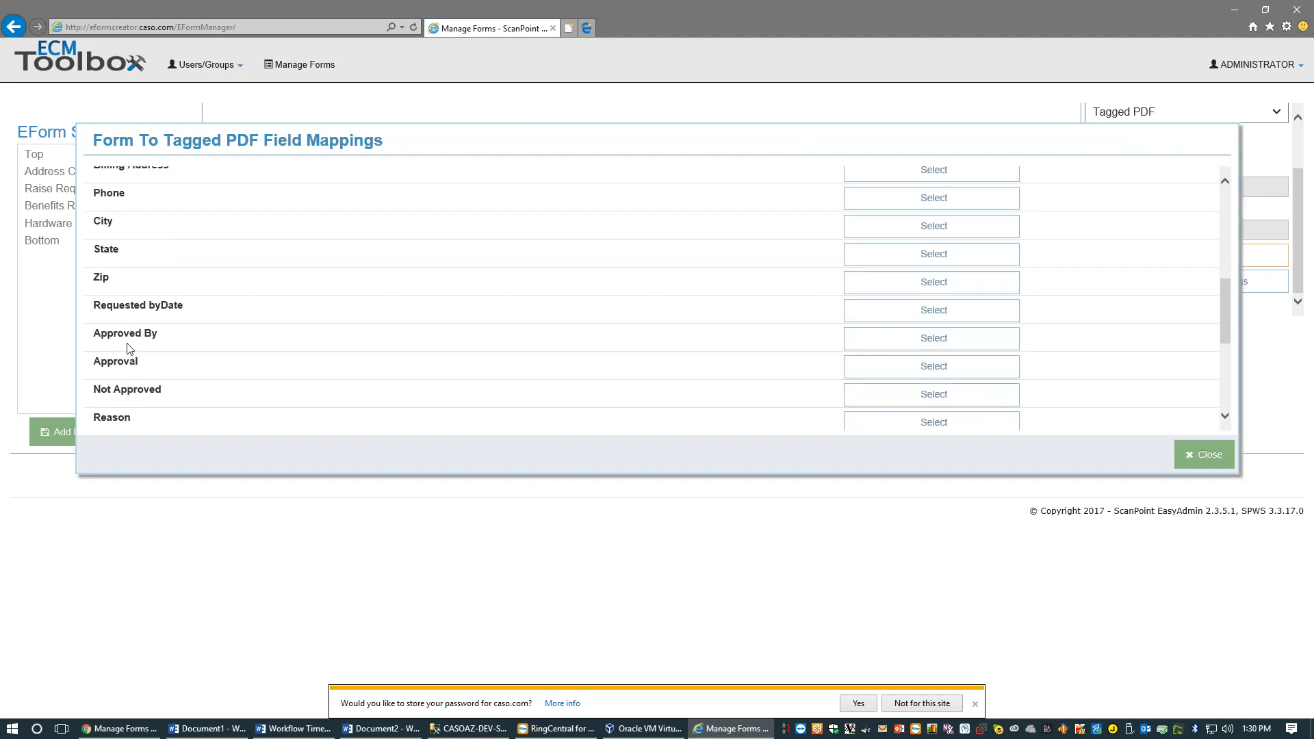
Map Approved By to question 8 Name and Billing Address to question 11 Email
click(849, 342)
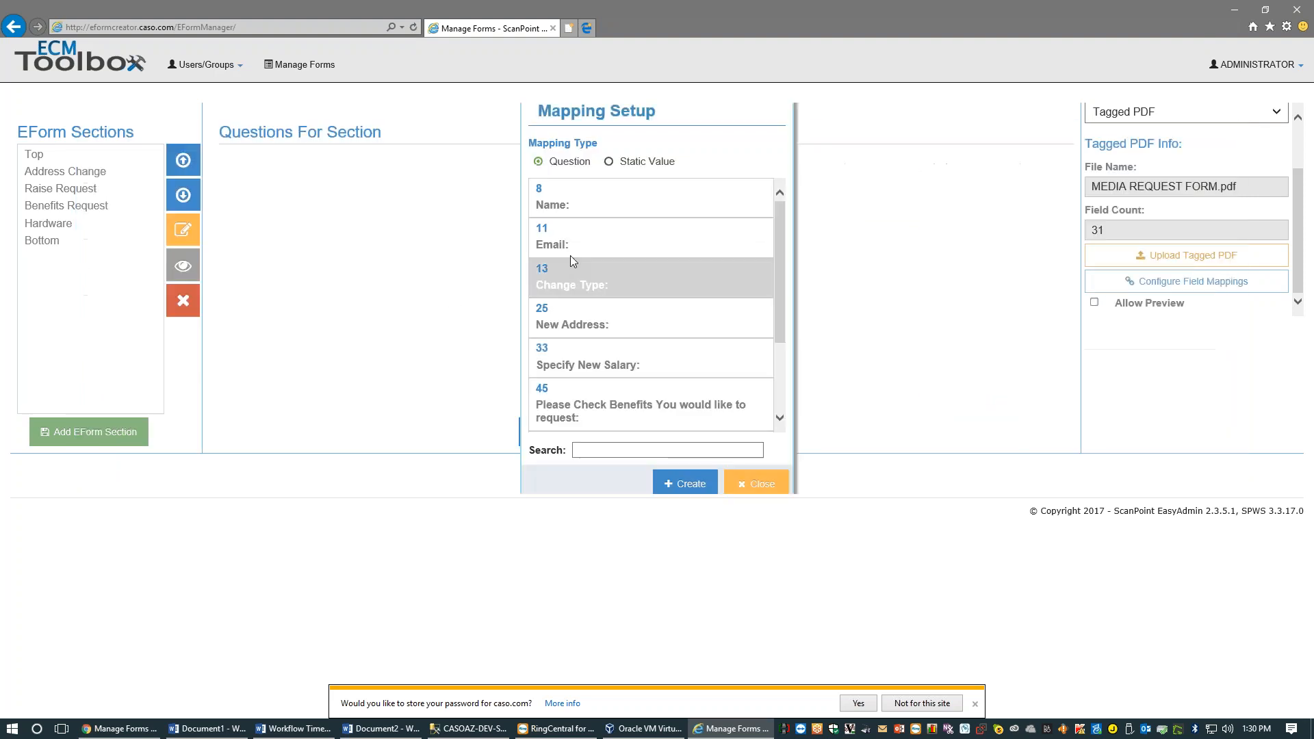
click(684, 483)
scroll(164, 378, down, 2)
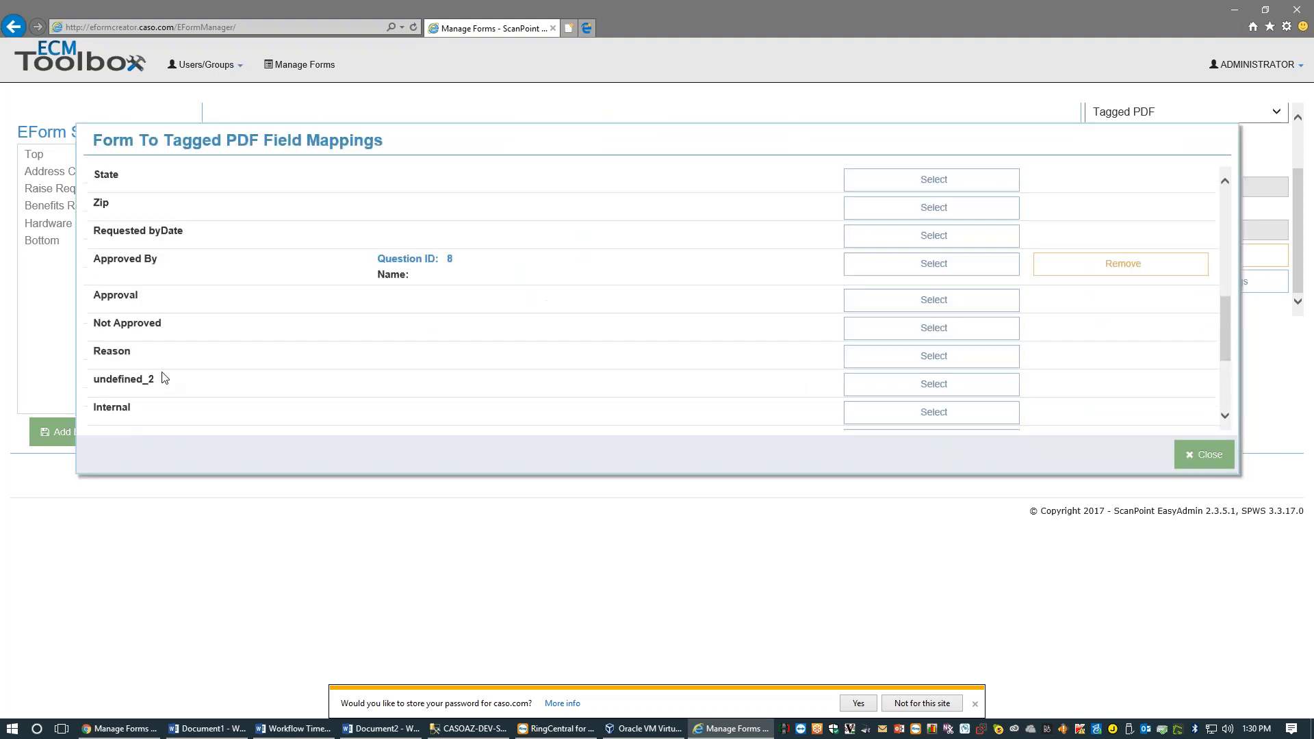
scroll(164, 378, down, 3)
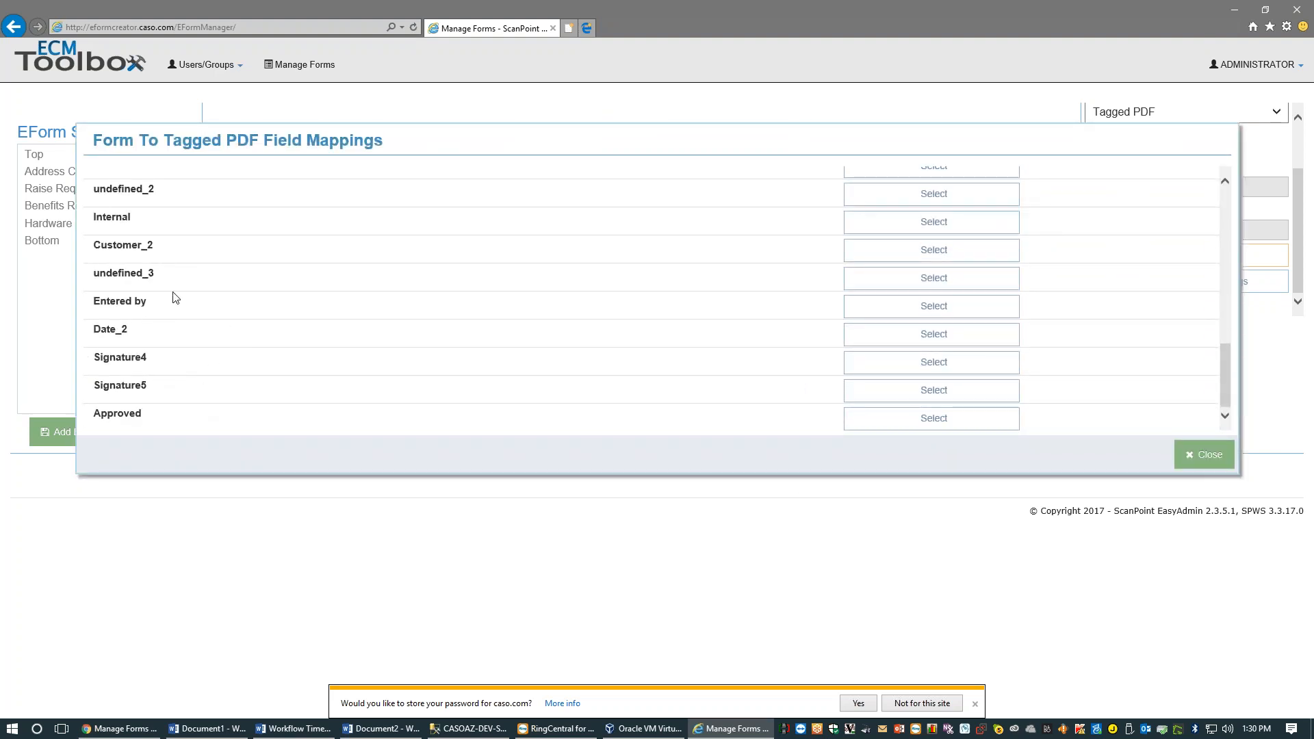
scroll(212, 254, up, 3)
scroll(210, 256, up, 7)
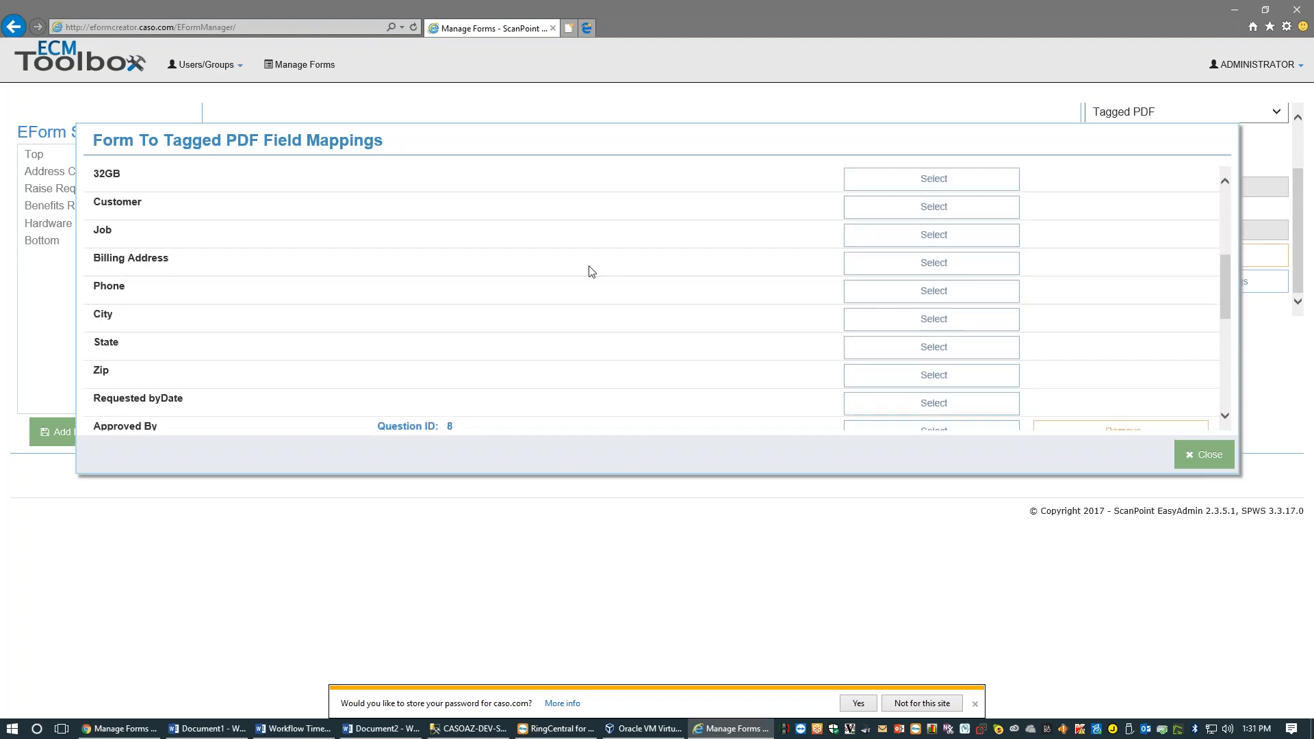
click(934, 263)
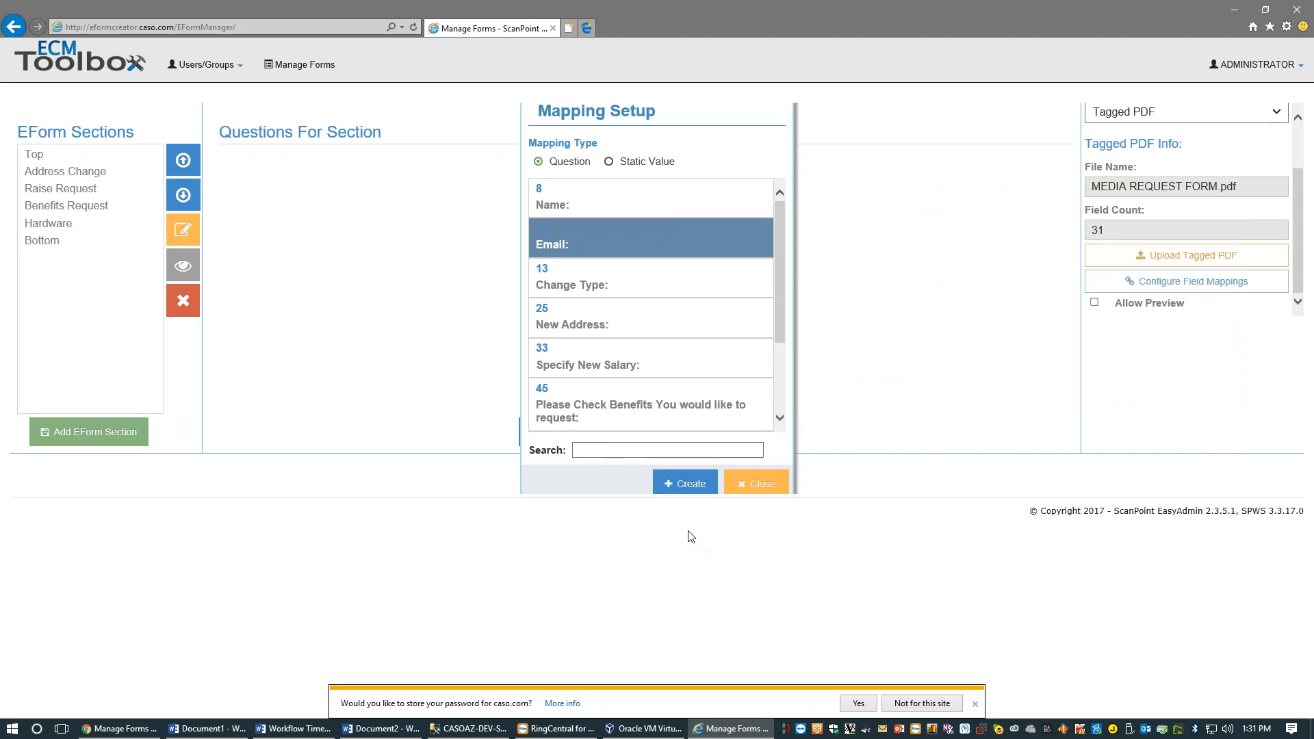
click(683, 483)
Close the mappings and save the Employee Change eForm as version 6
click(1220, 465)
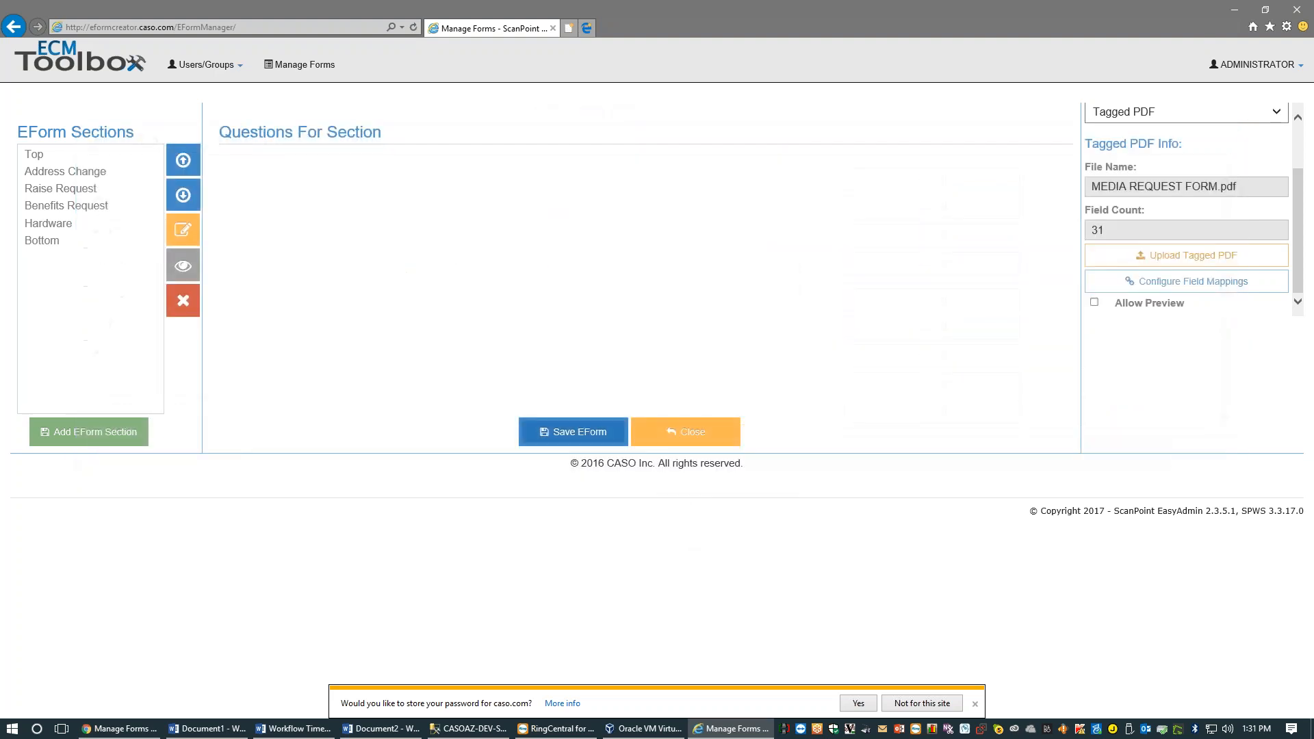
click(573, 432)
click(686, 408)
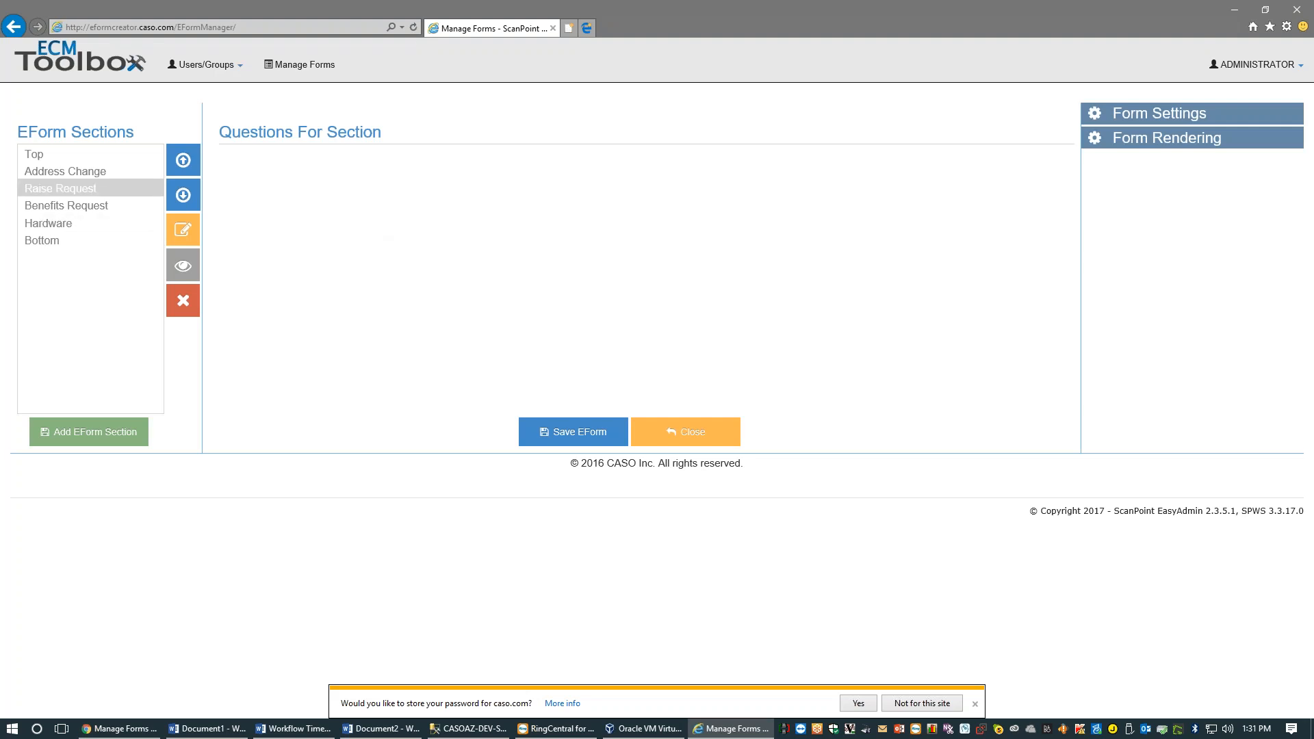
click(685, 432)
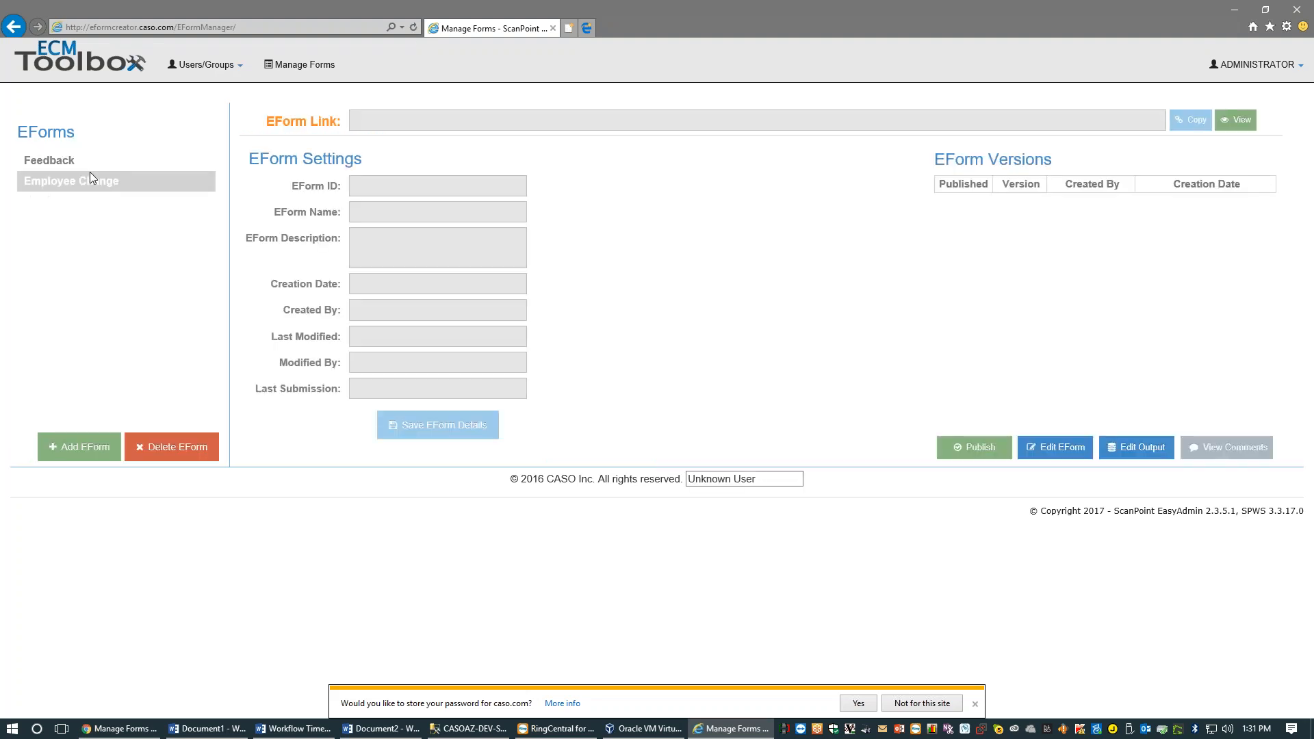
Preview the new version 6 of the Employee Change form
click(148, 180)
click(1055, 202)
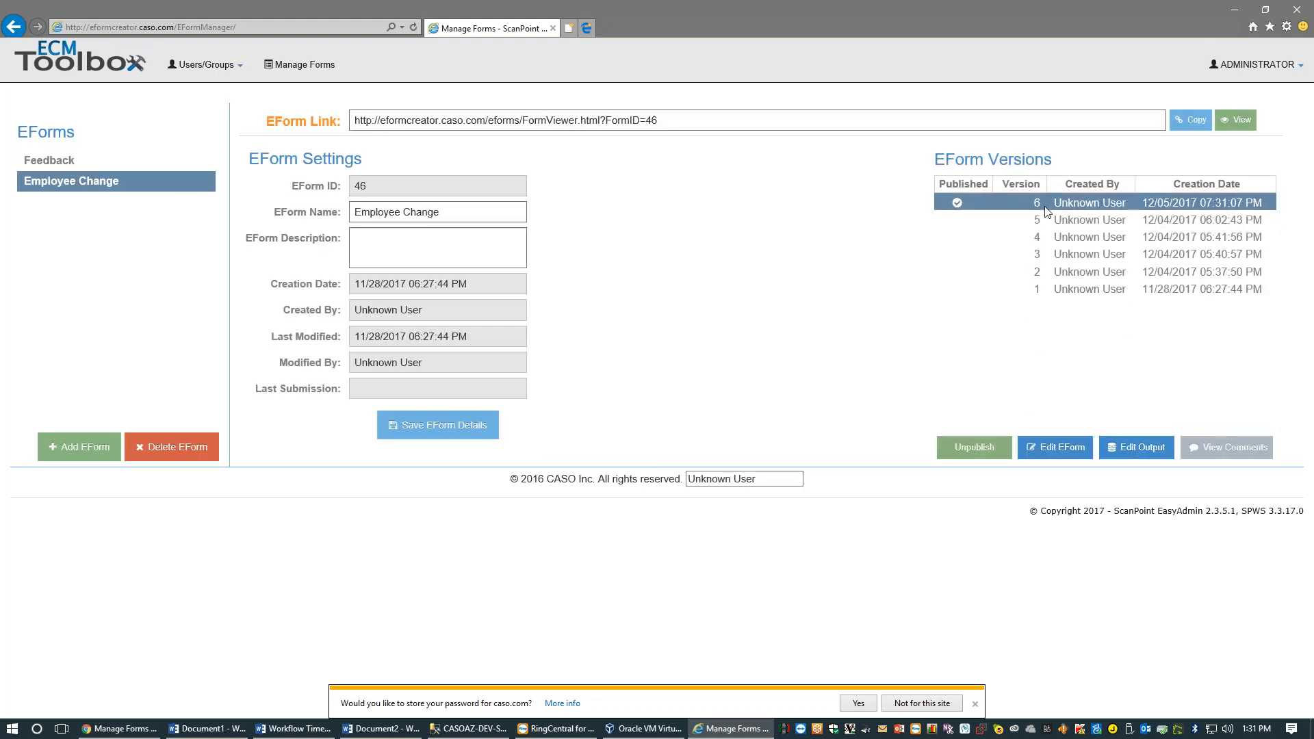
click(1236, 120)
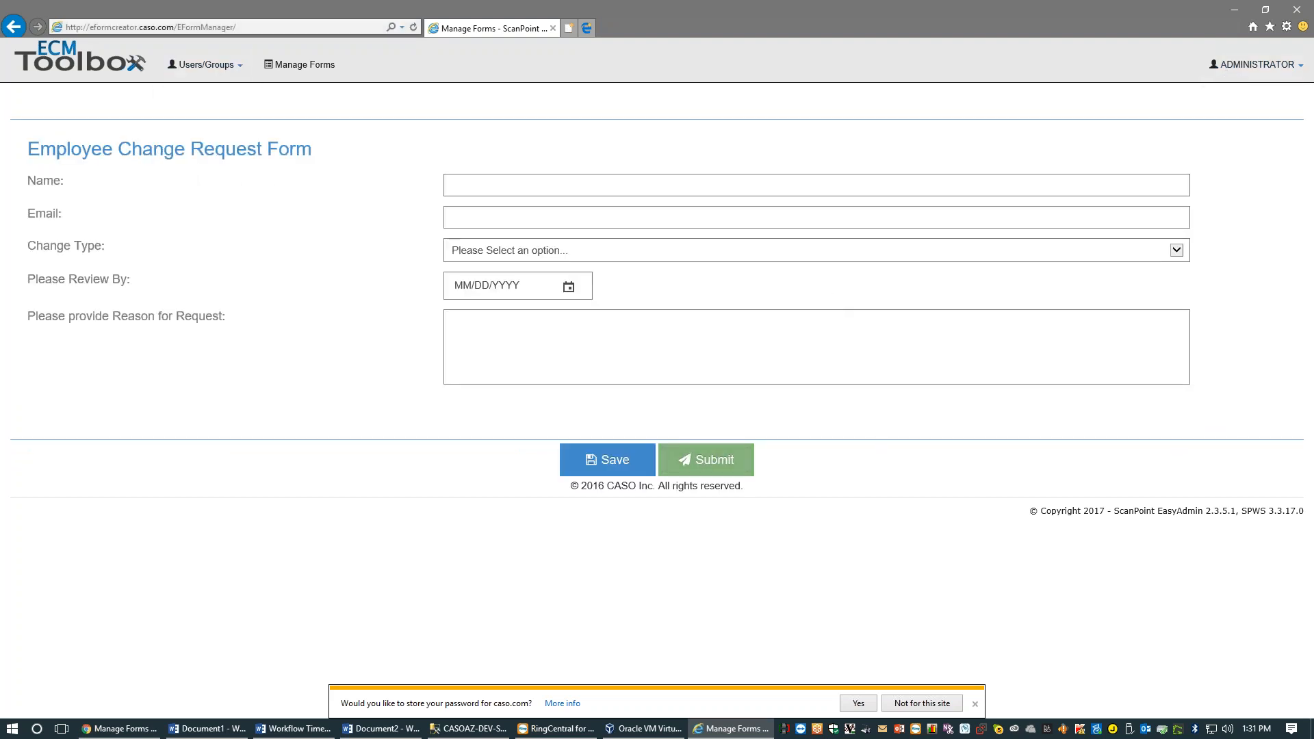
click(15, 28)
click(139, 187)
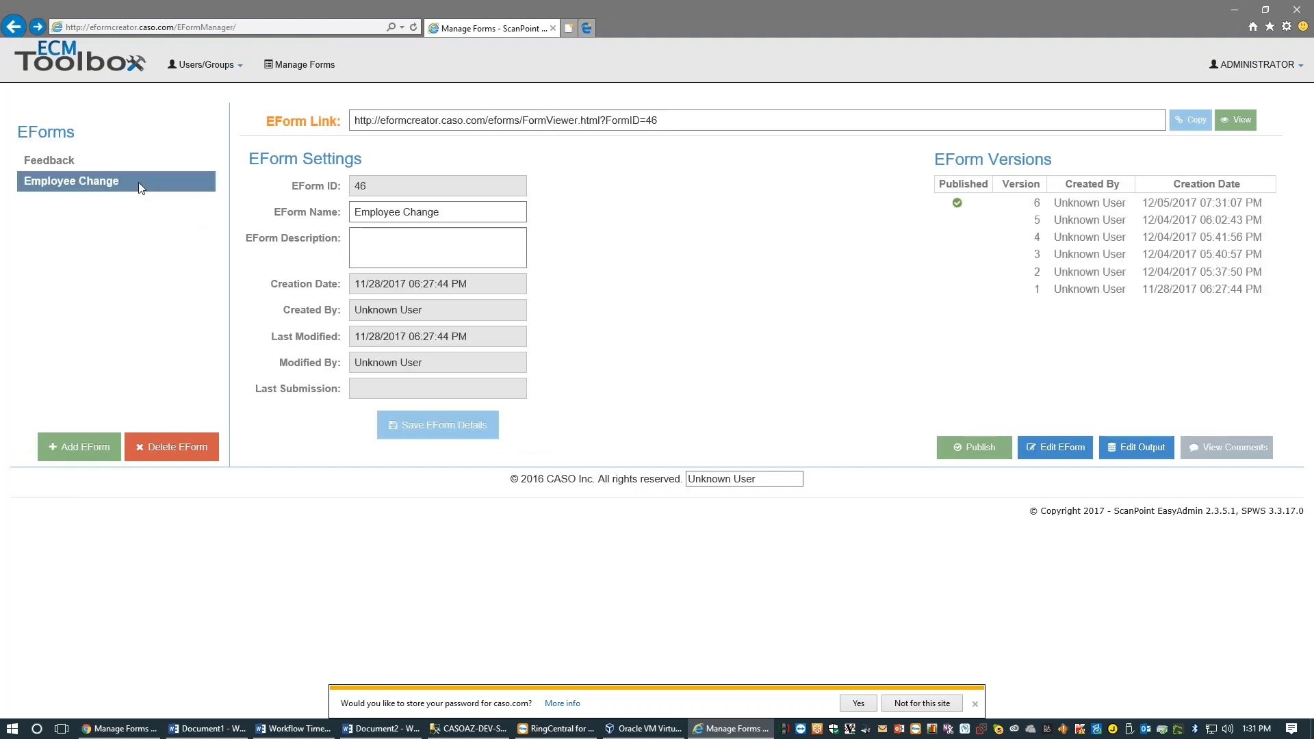
Reopen version 6 of Employee Change in the editor and show its rendering settings
click(61, 161)
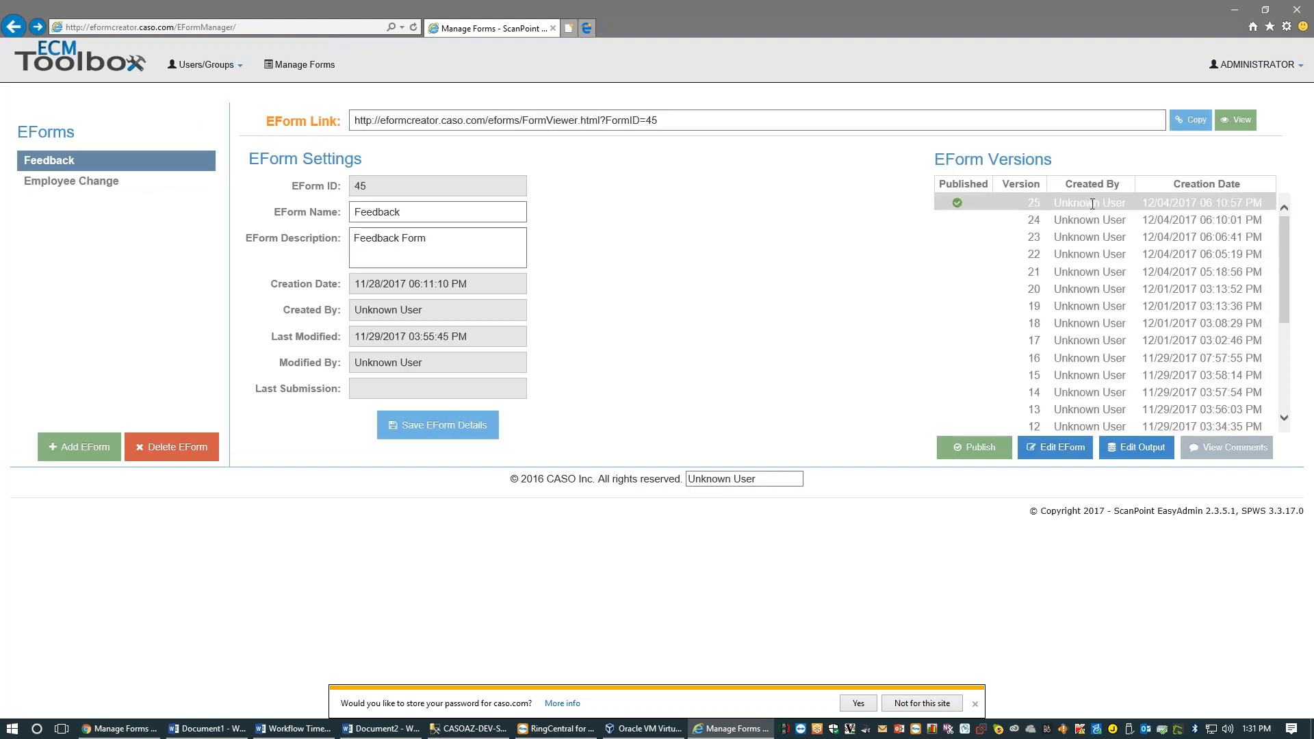
click(48, 182)
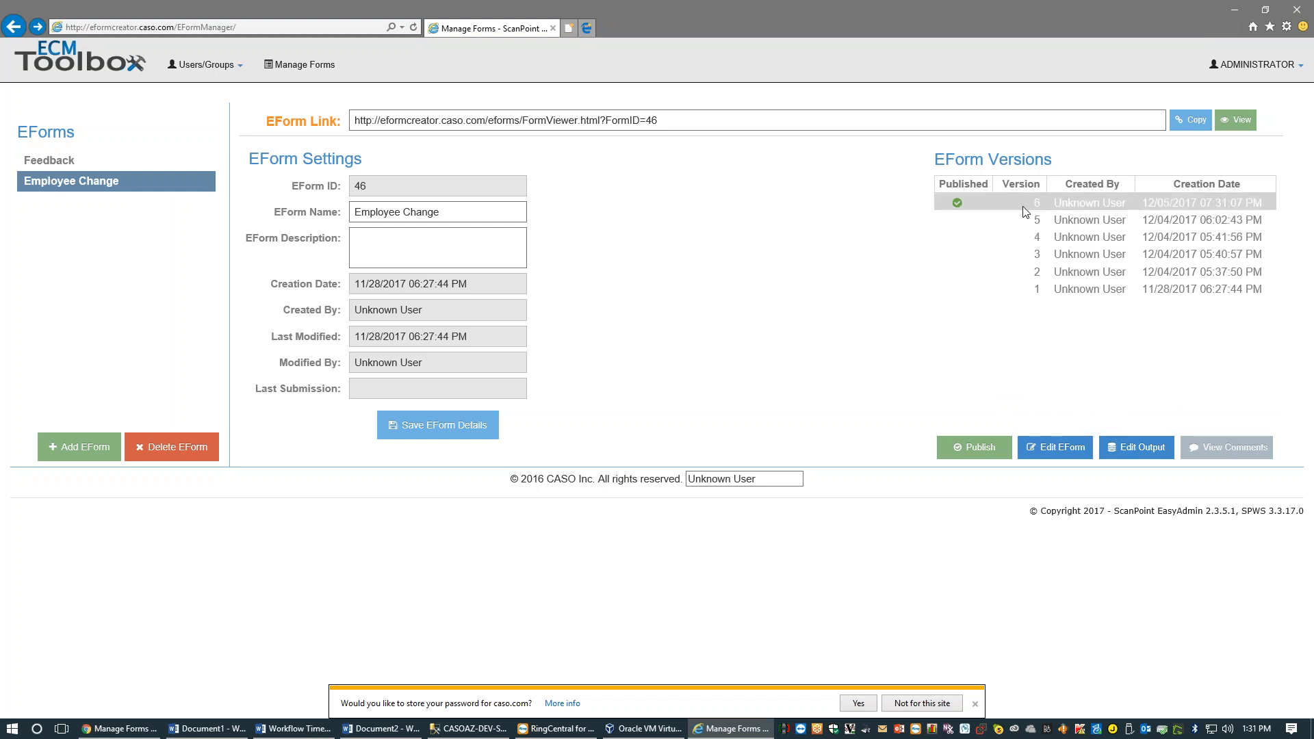
click(948, 202)
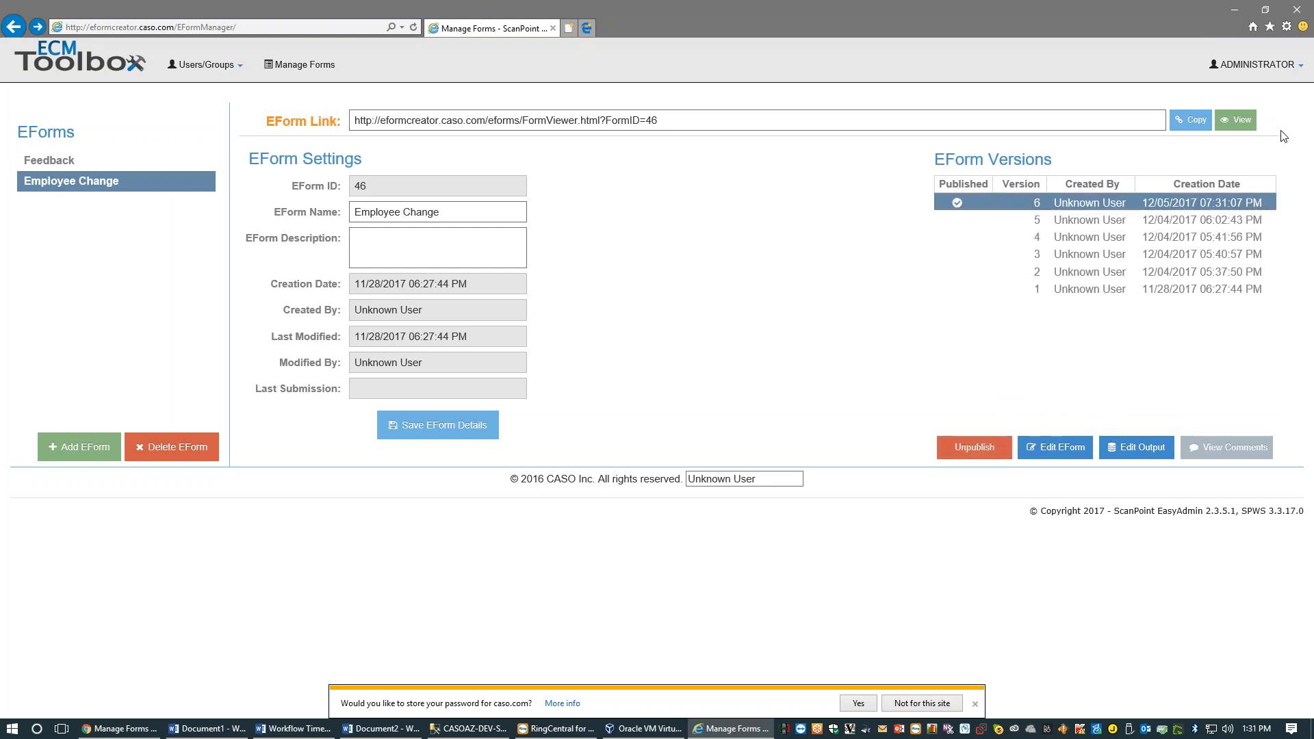
click(1047, 446)
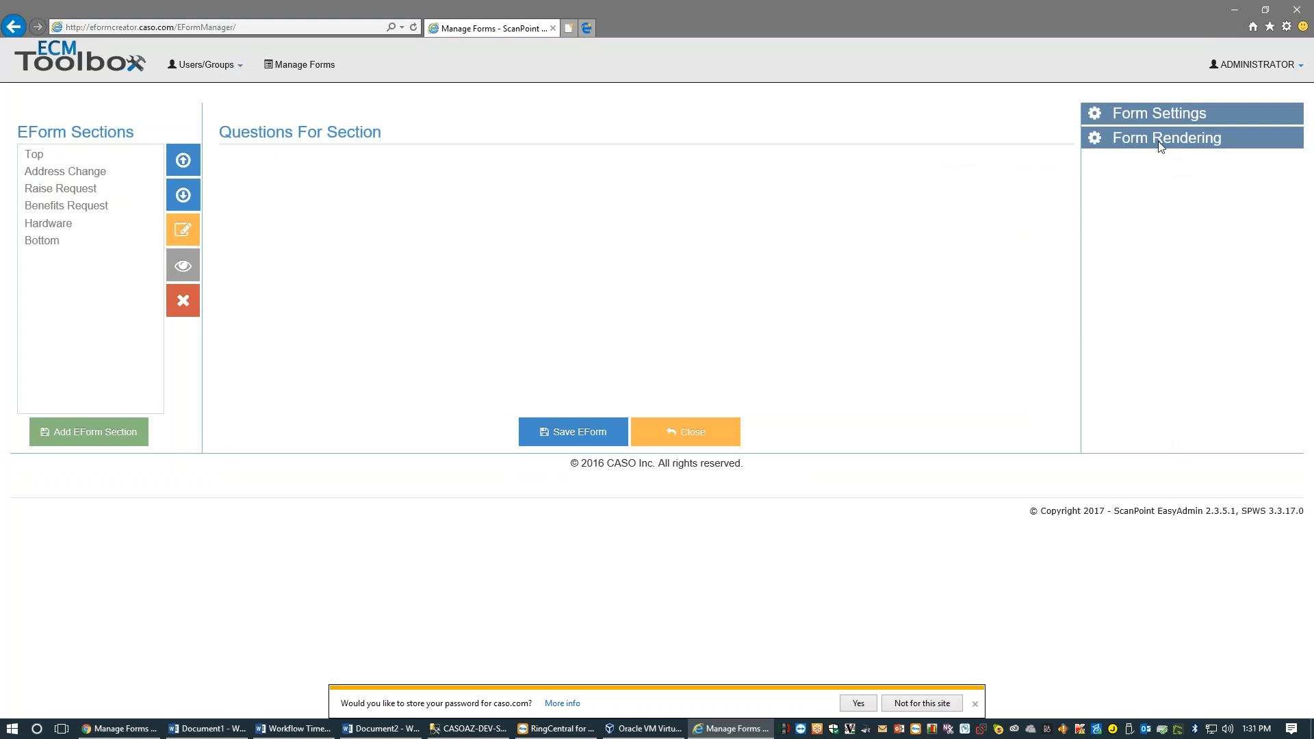
click(1162, 141)
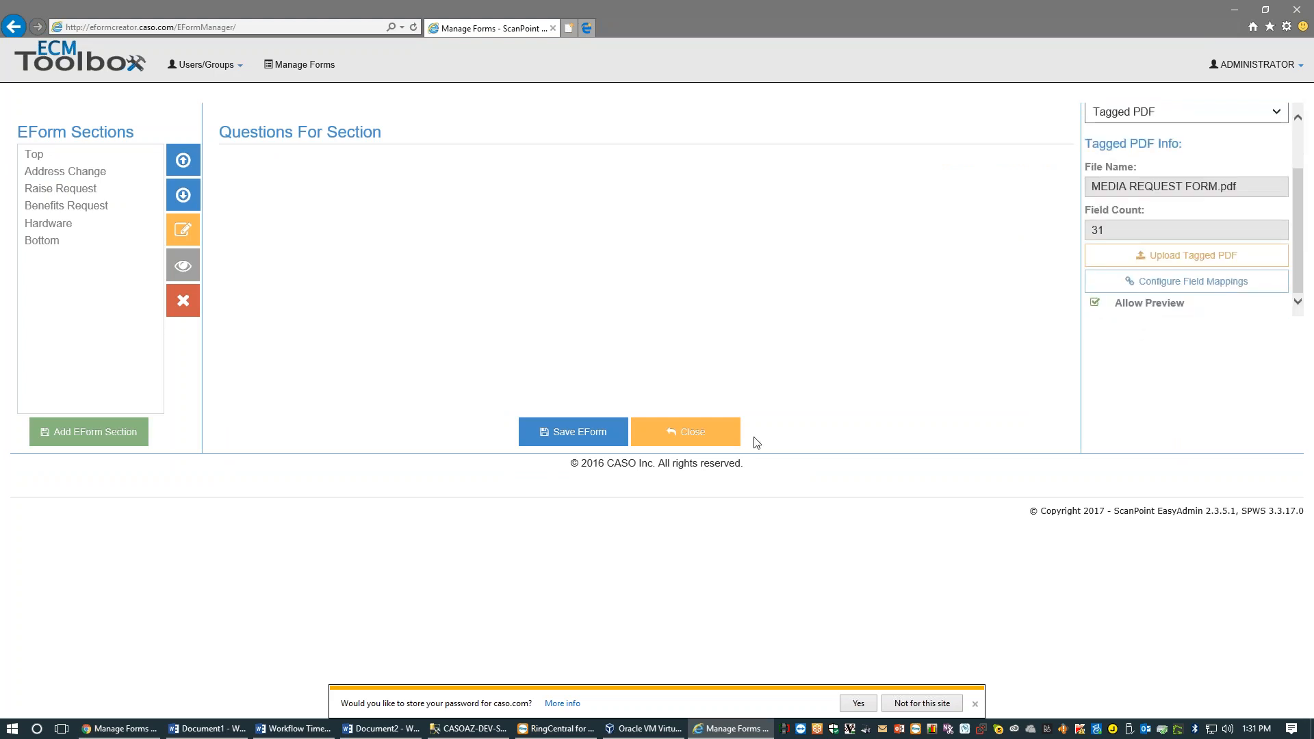
Save it as active version 7, then select the Feedback form
click(573, 432)
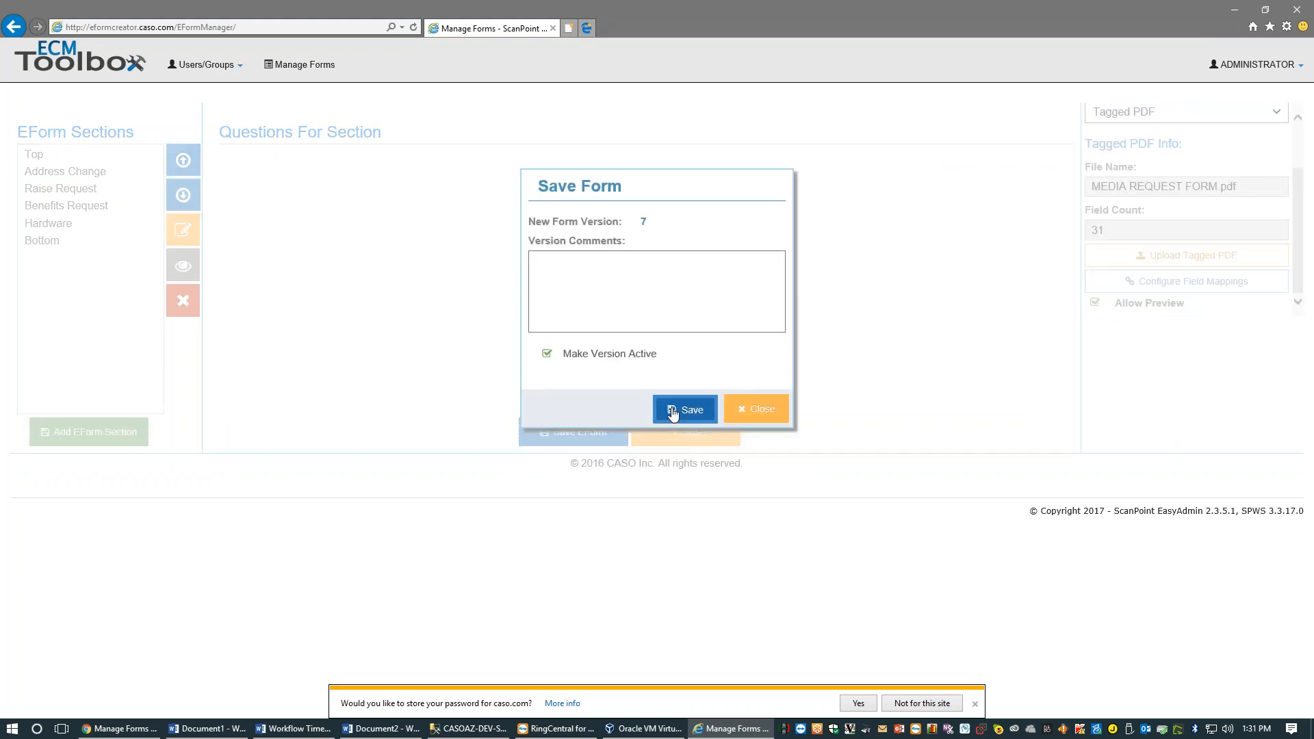
click(685, 409)
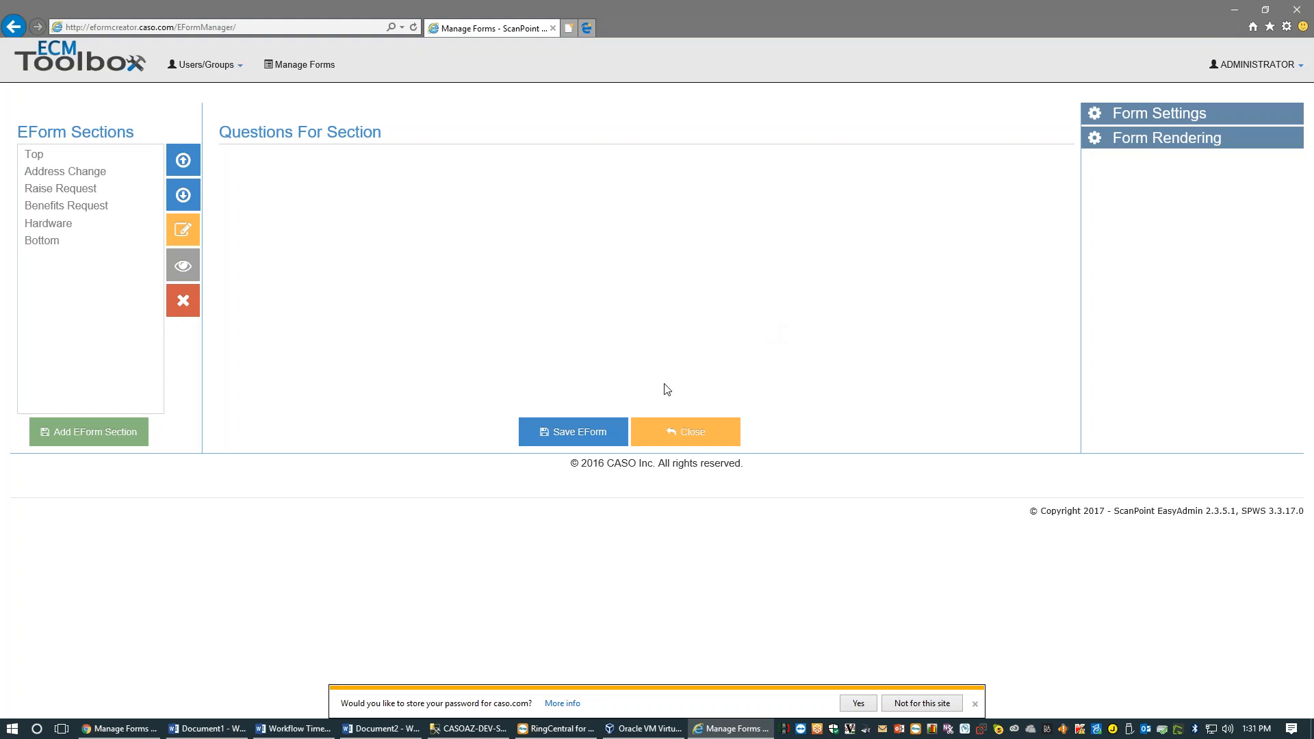
click(649, 427)
click(68, 160)
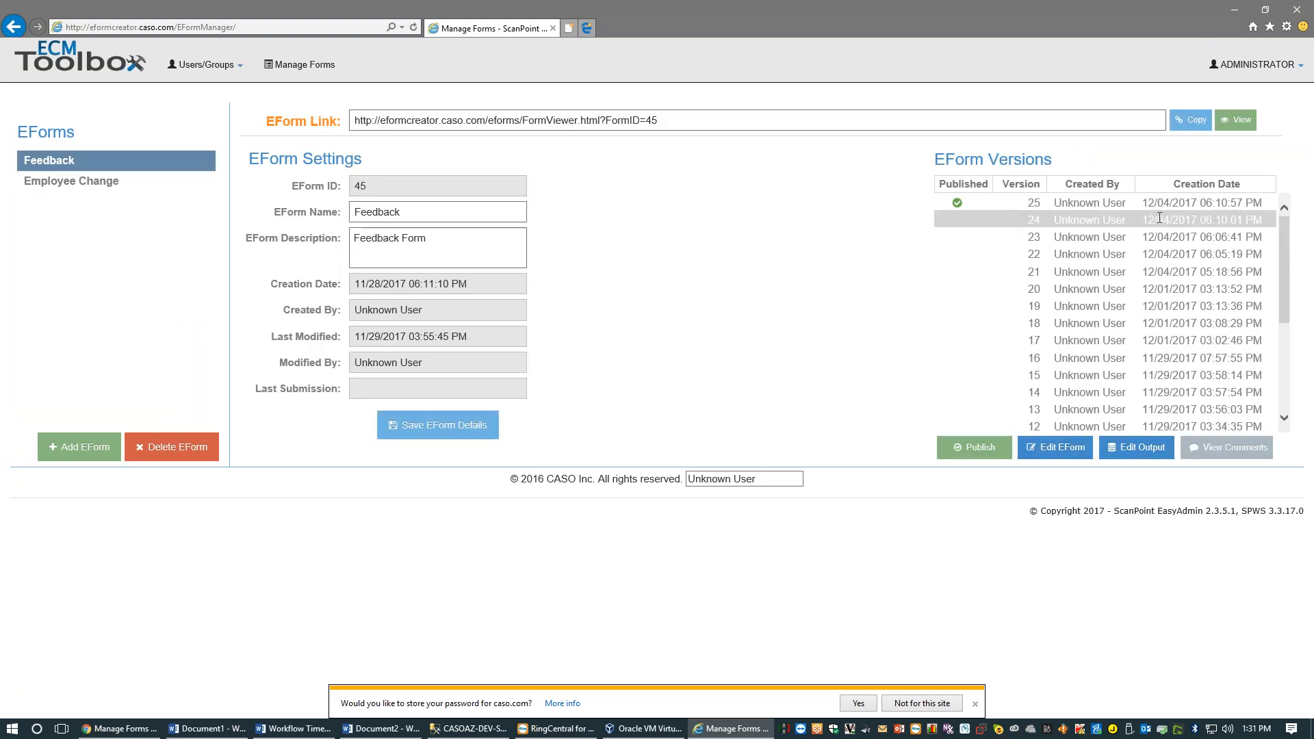
Open the Feedback form and enter the respondent's name and e-mail address
click(1244, 122)
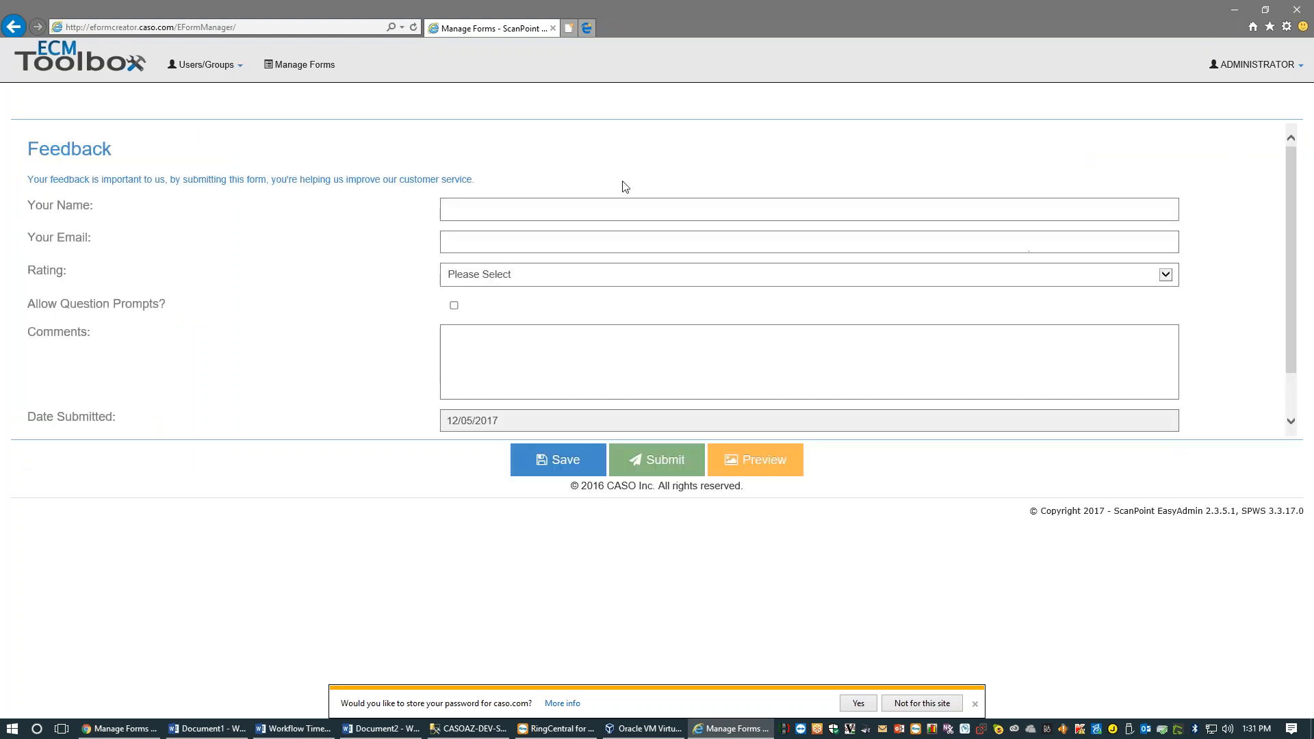
scroll(643, 239, down, 1)
scroll(646, 255, up, 1)
click(471, 208)
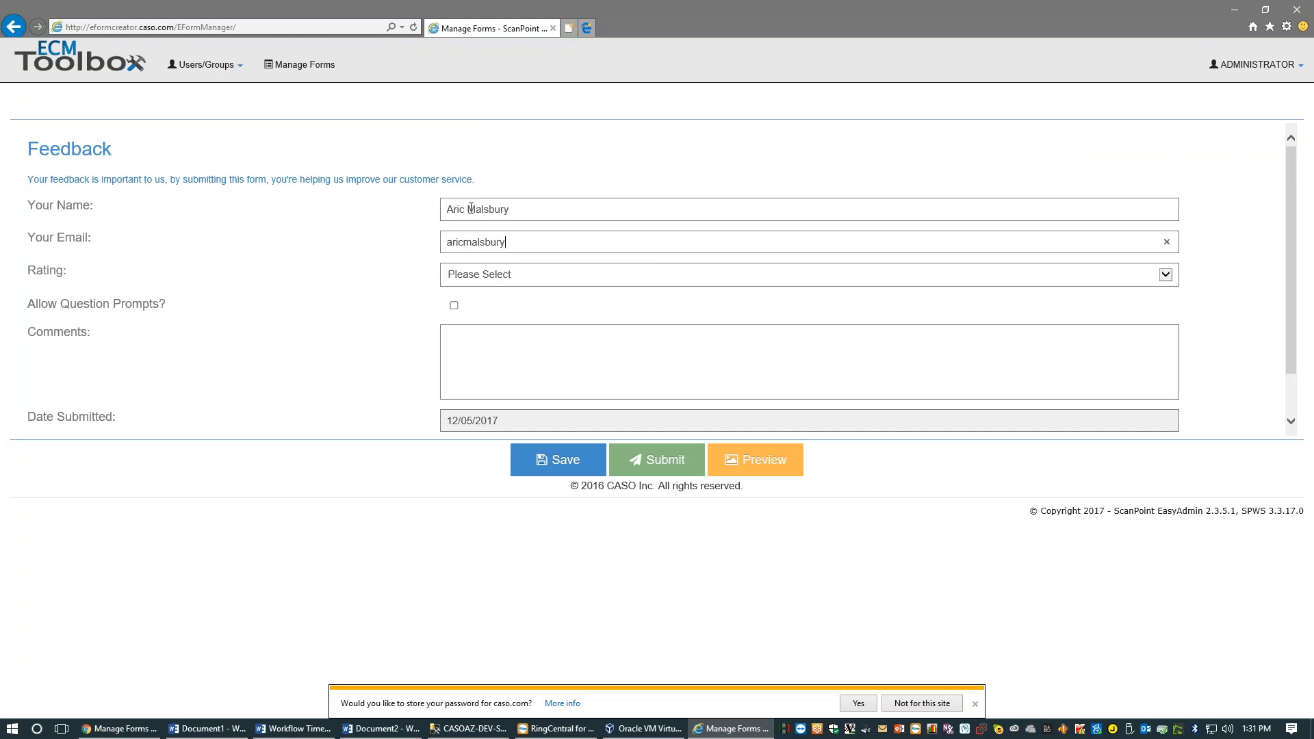
key(Tab)
Rate it 2 Unsatisfactory, enable Debug, and preview the form as a PDF
scroll(229, 176, down, 1)
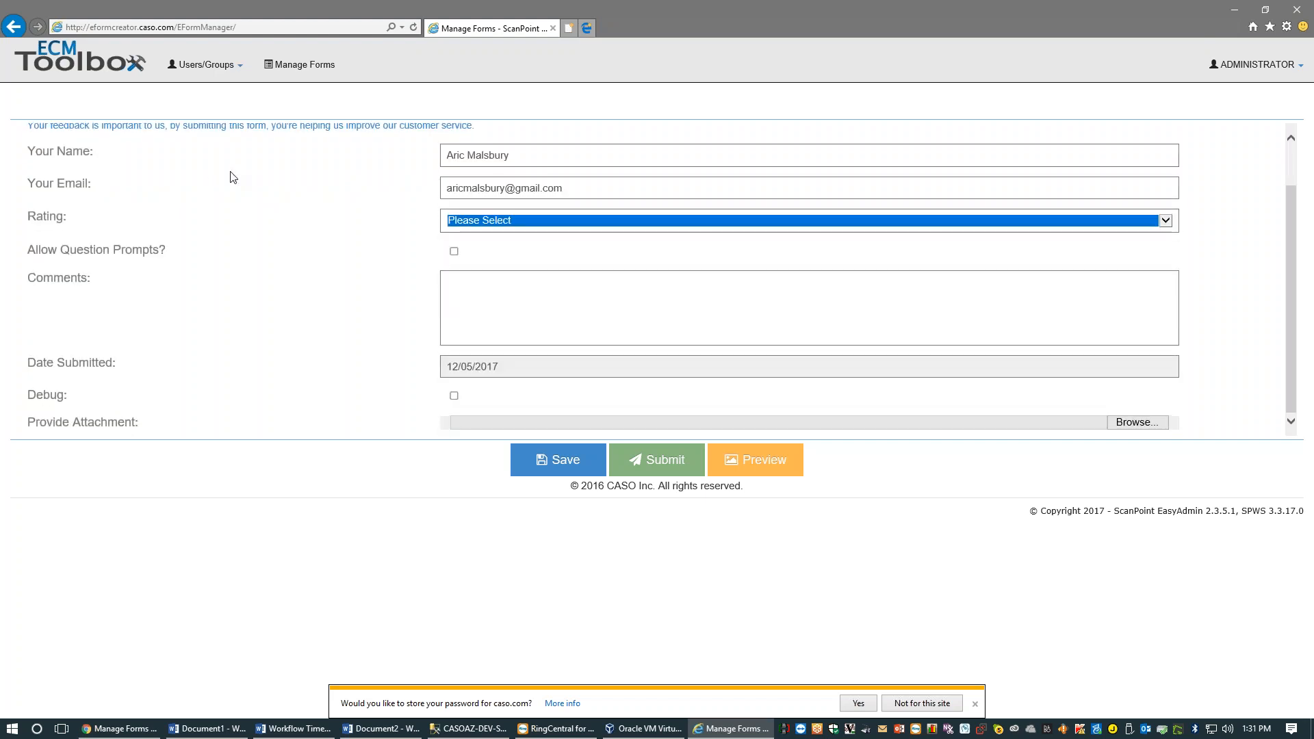
click(468, 221)
click(463, 271)
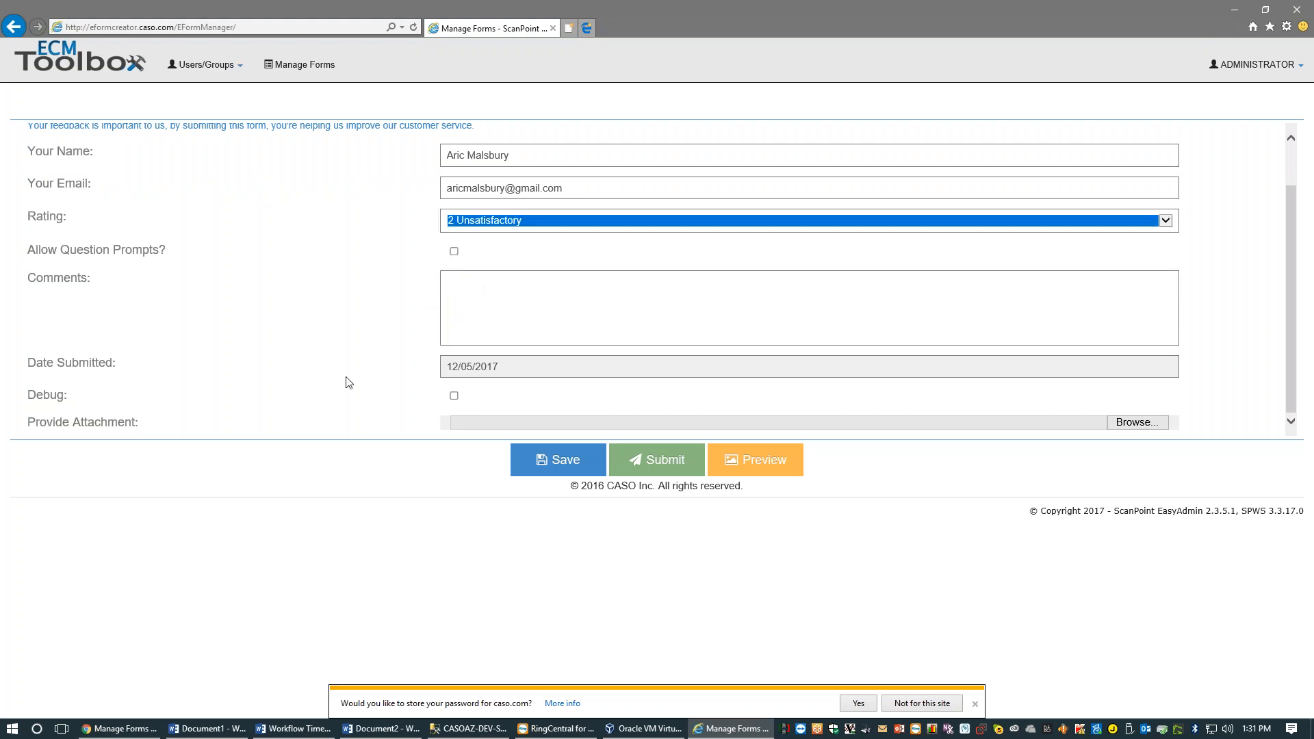
click(232, 379)
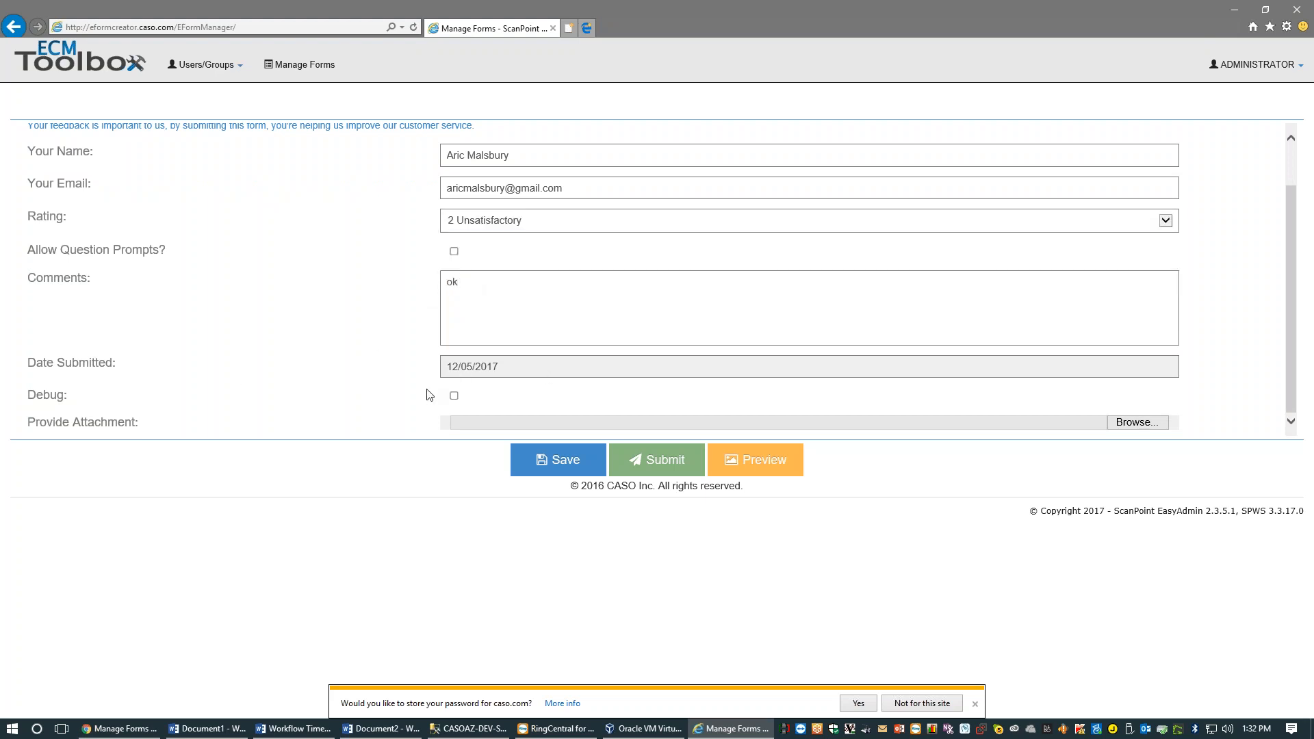
scroll(375, 373, up, 1)
scroll(375, 372, down, 1)
click(454, 395)
scroll(460, 401, down, 10)
scroll(442, 255, up, 4)
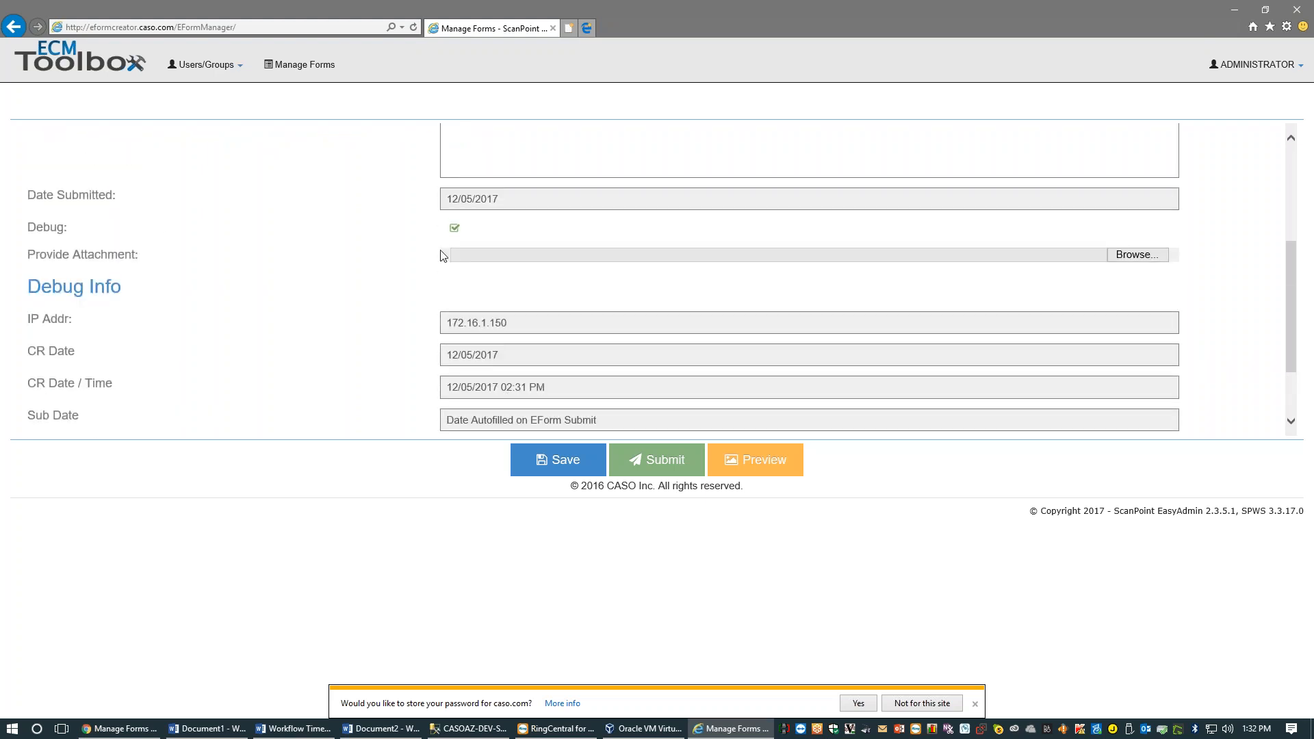
scroll(445, 243, up, 6)
click(787, 462)
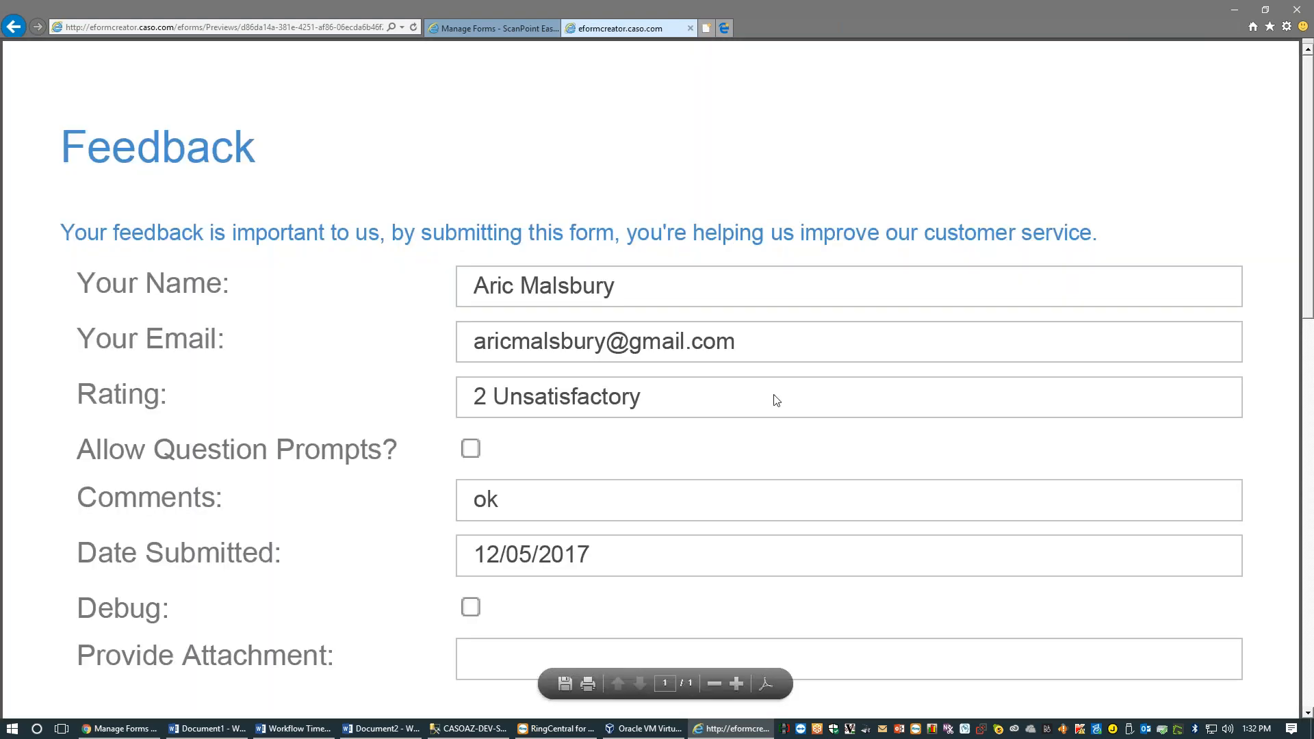
Review the filled Feedback PDF, close the preview tab, and return to Manage Forms
scroll(774, 398, down, 1)
scroll(774, 398, down, 10)
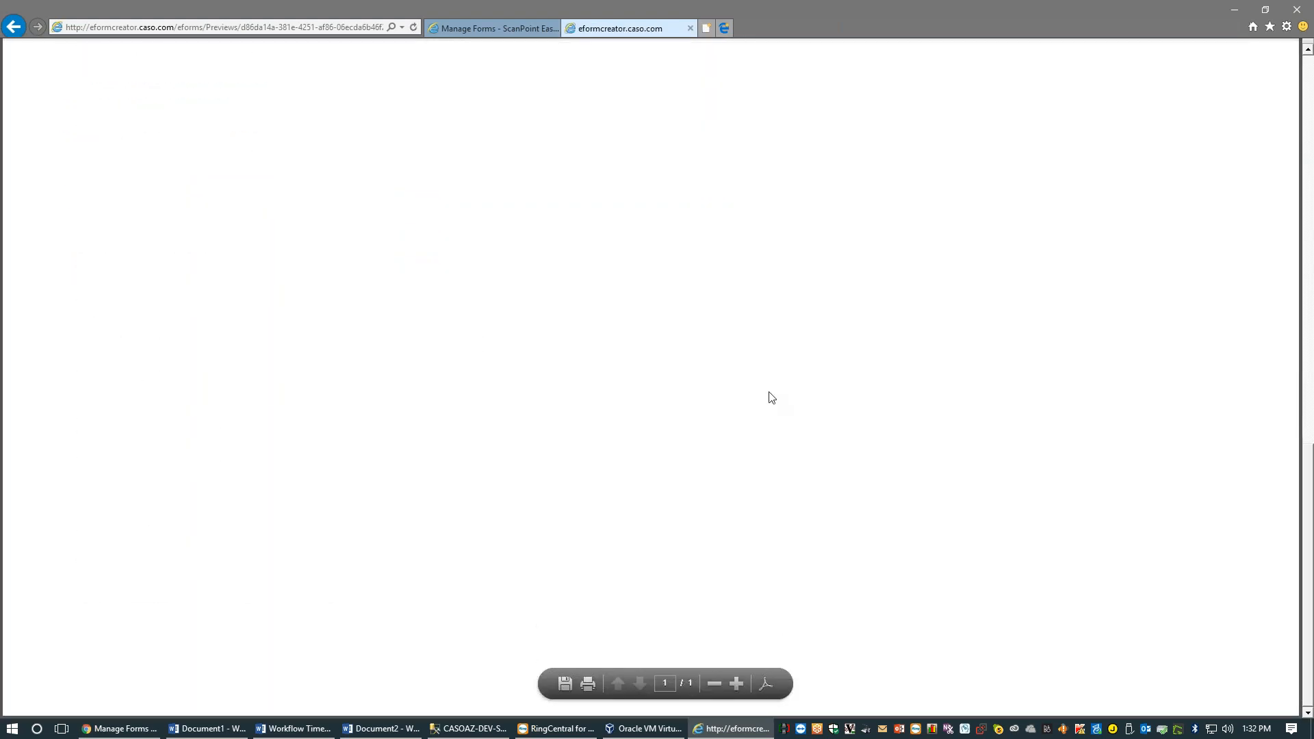
scroll(773, 397, up, 10)
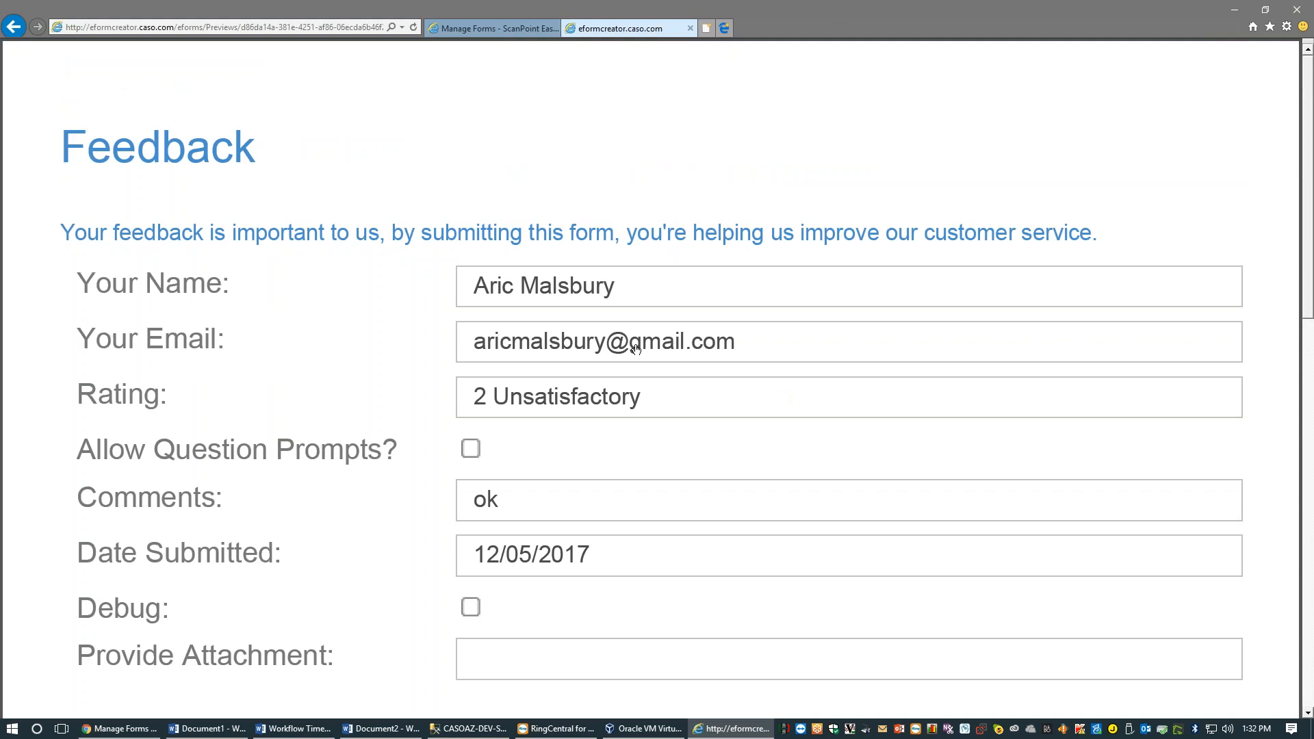
click(676, 385)
click(690, 29)
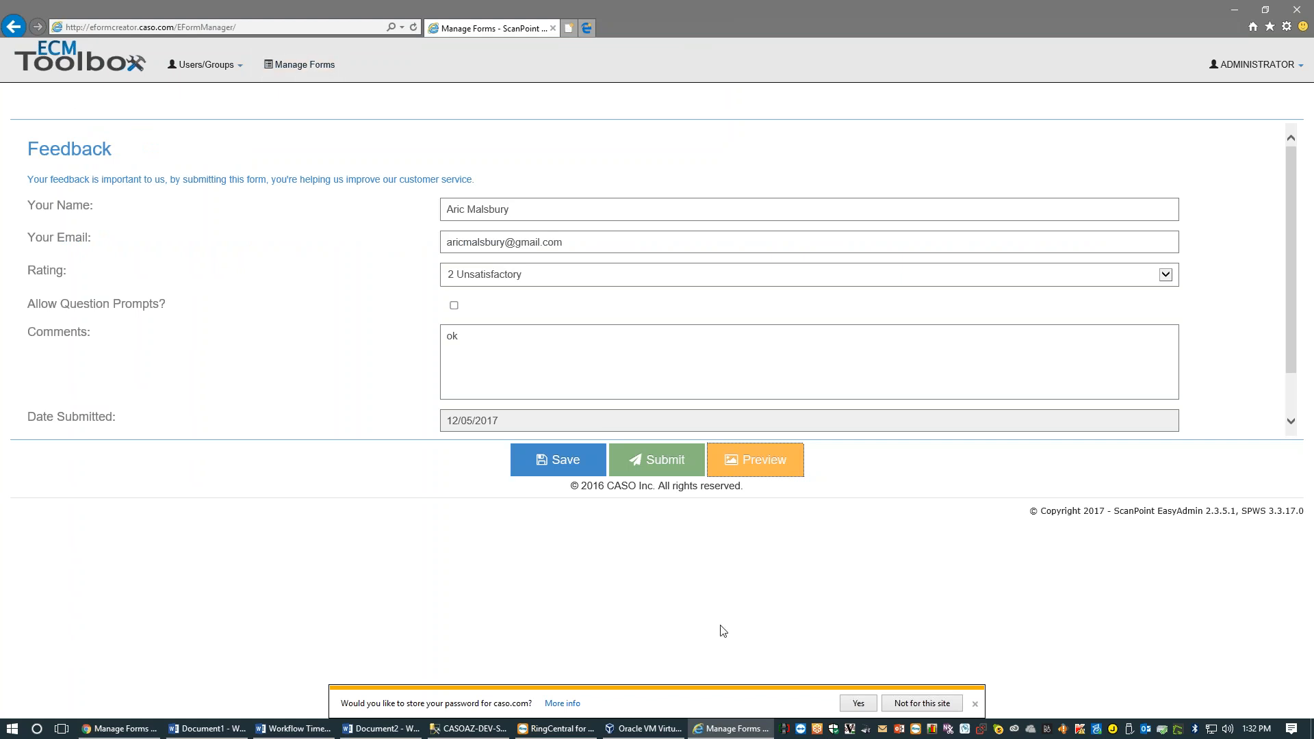
scroll(803, 388, down, 2)
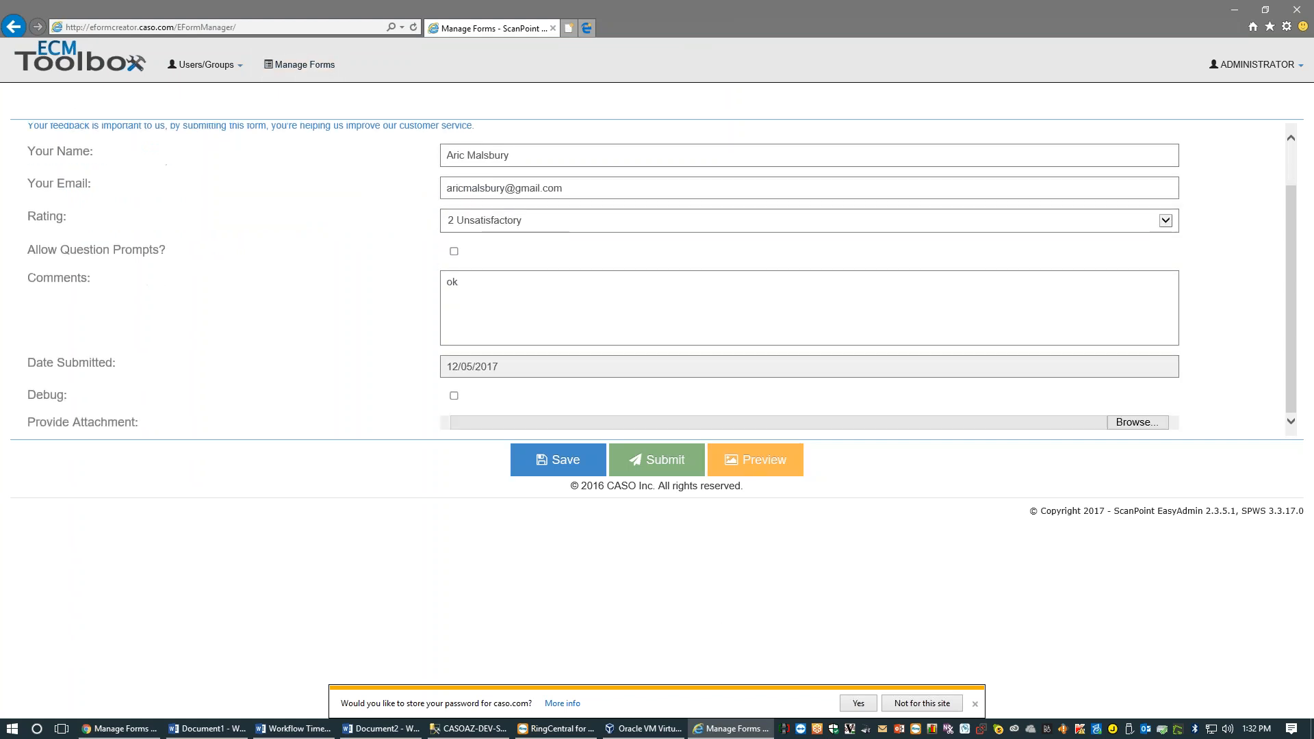
scroll(802, 388, up, 2)
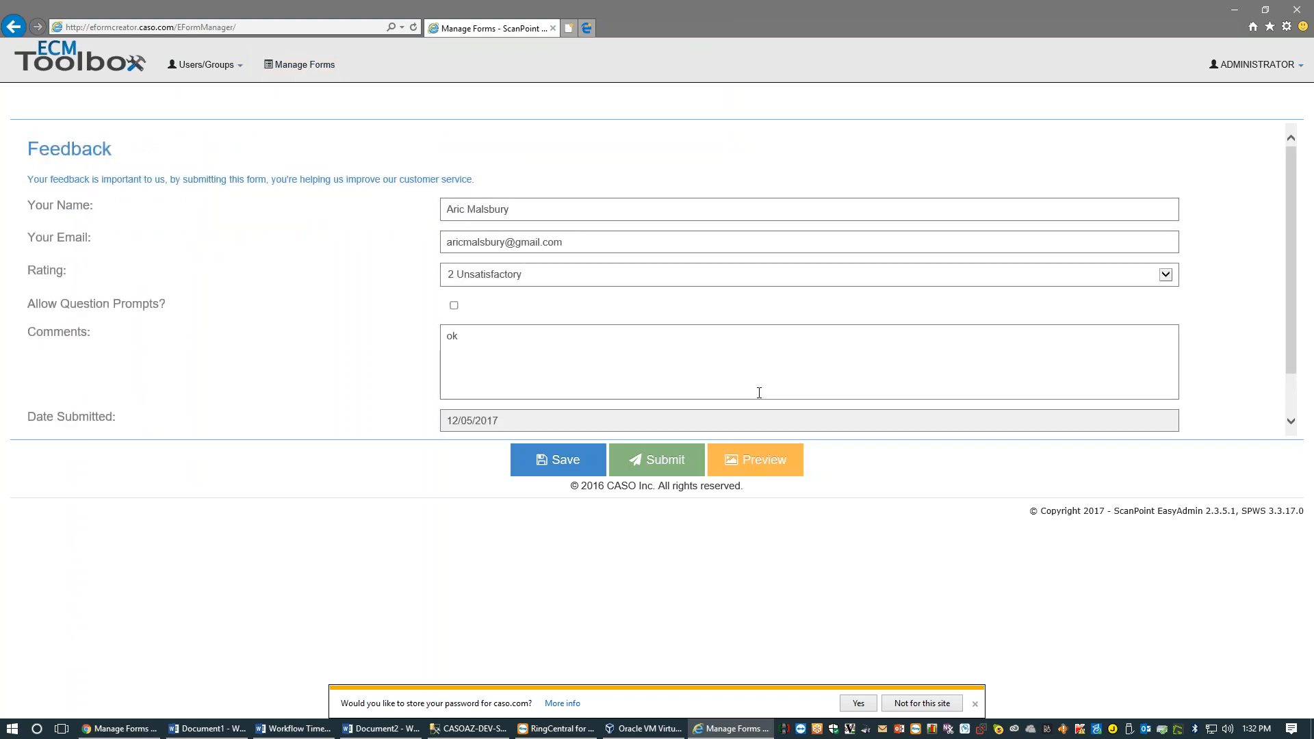
click(305, 65)
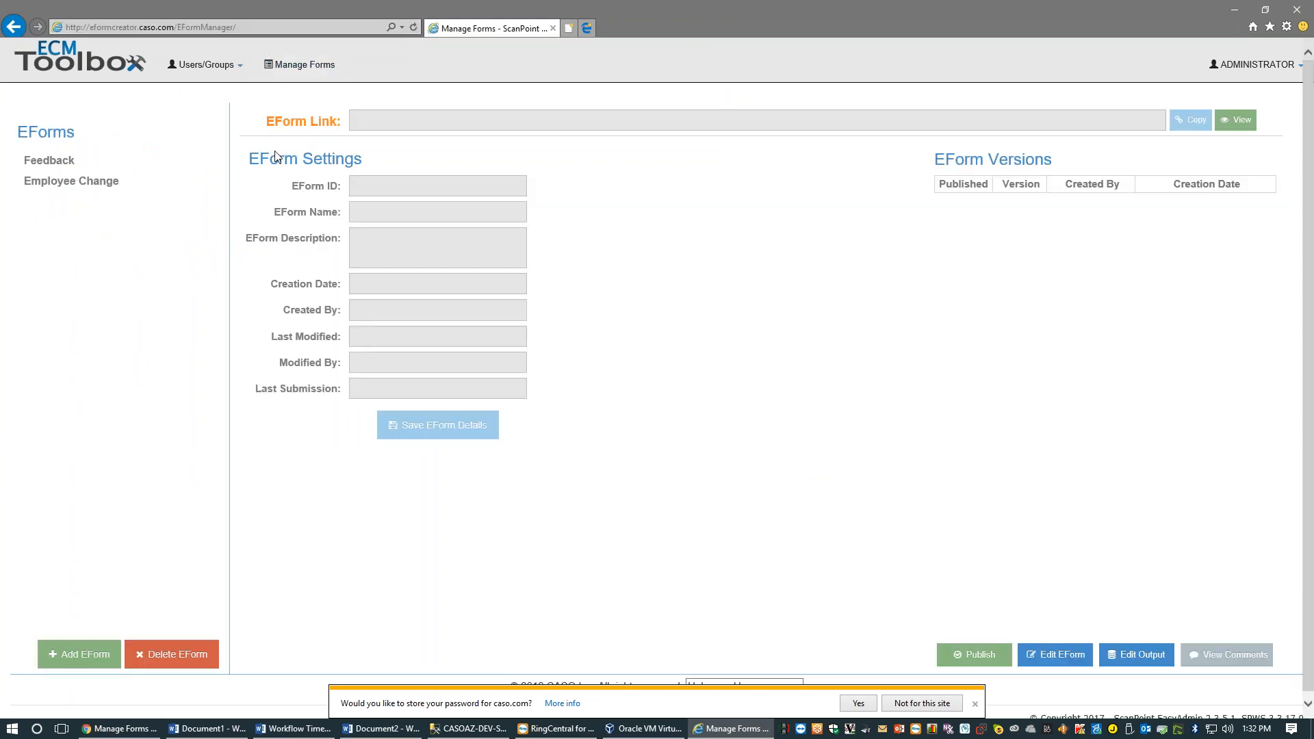
Select Employee Change version 7 and cancel the leftover Upload Tagged PDF dialog
click(108, 163)
click(107, 182)
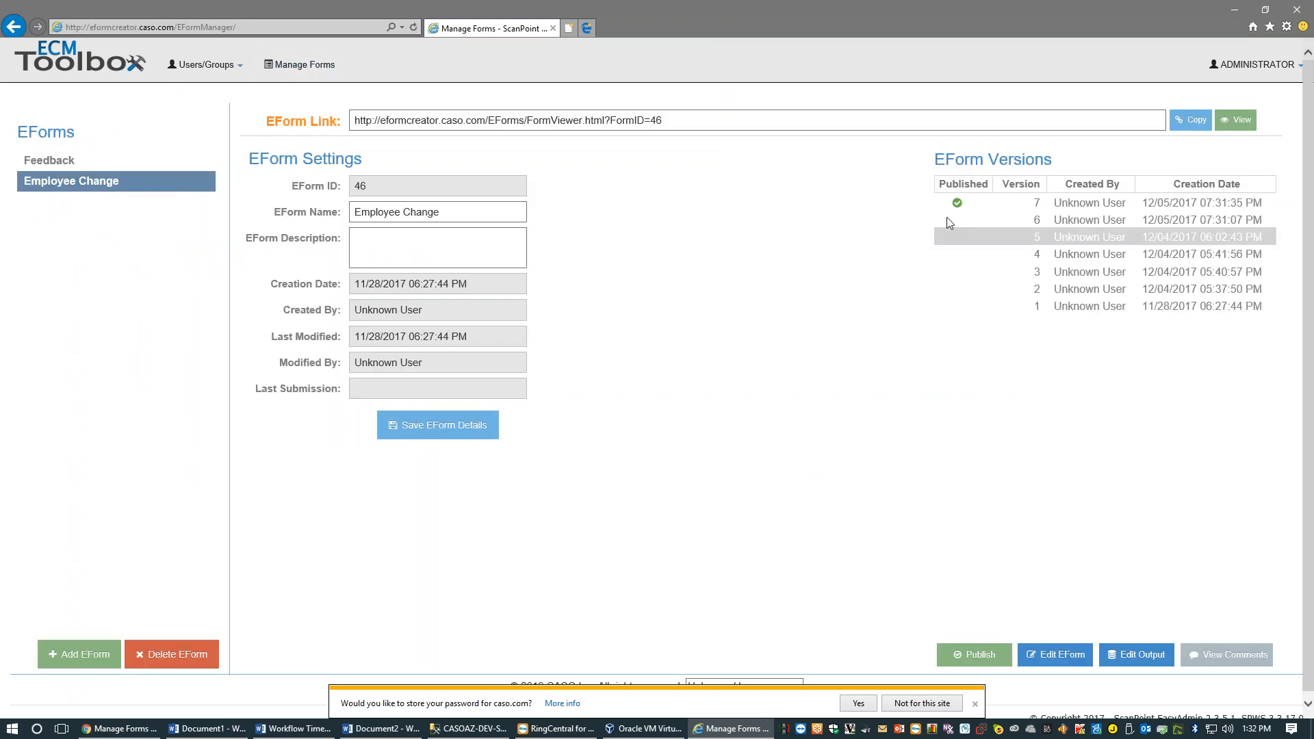
click(971, 202)
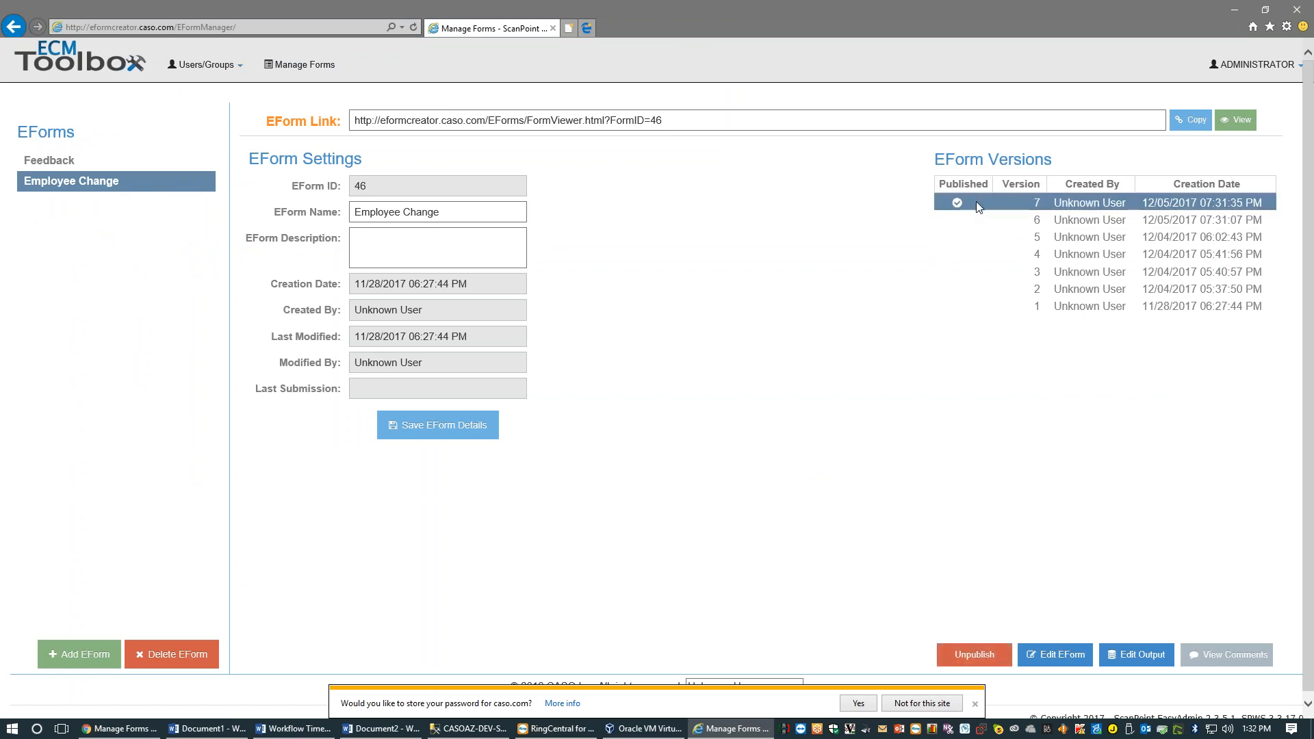
click(731, 728)
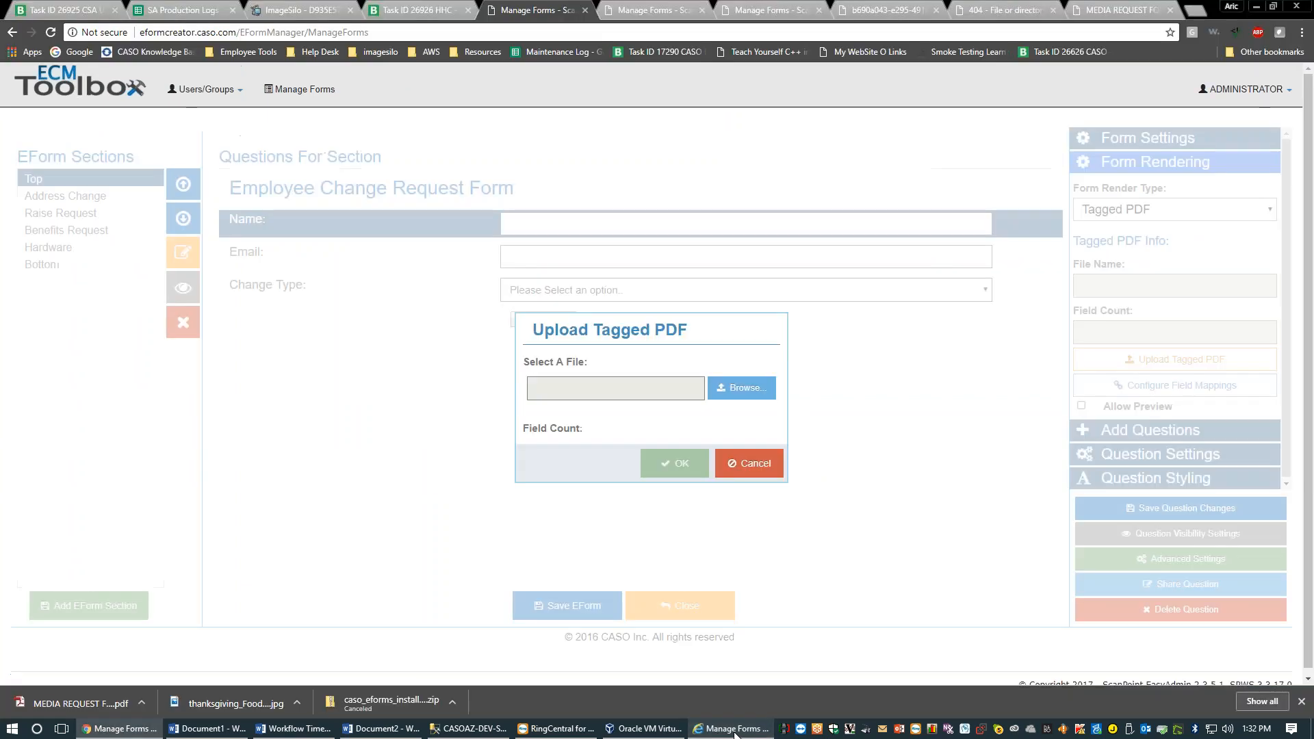
click(757, 473)
click(716, 731)
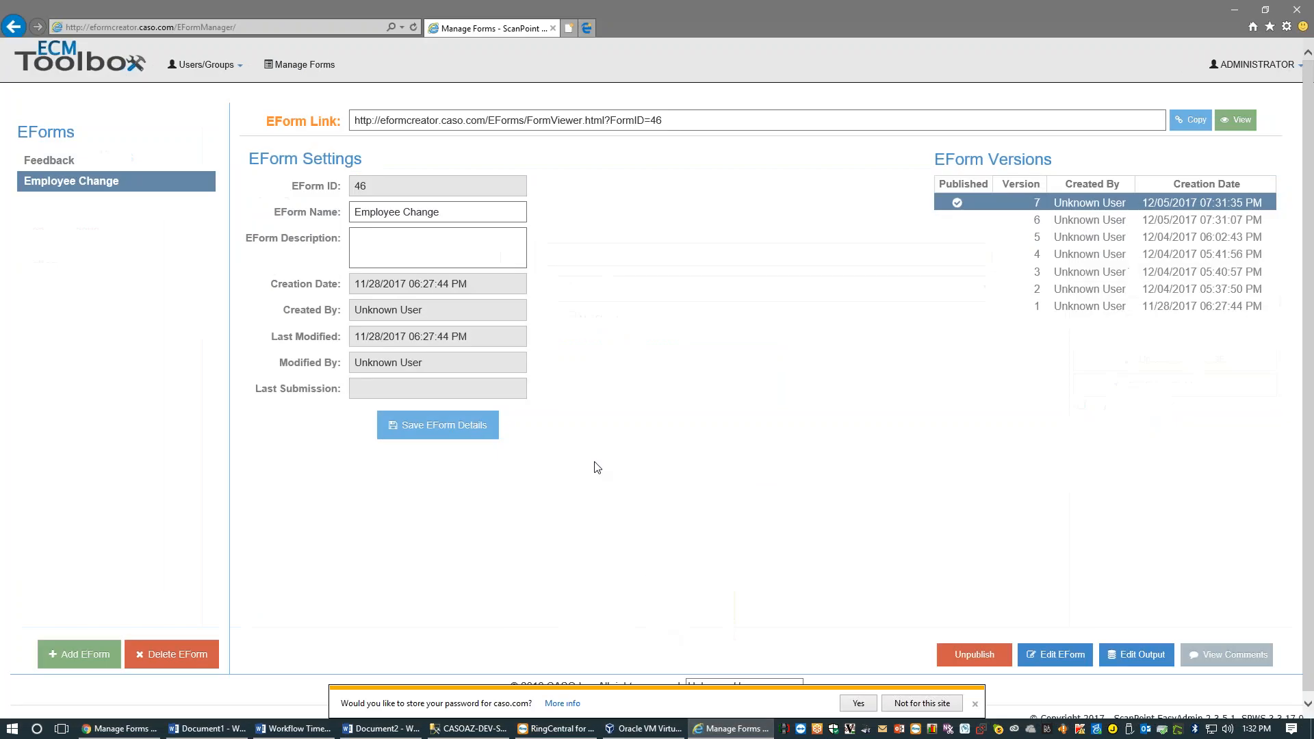
Compare Employee Change version 7 with Feedback versions 24 and 25, then view Employee Change
click(117, 181)
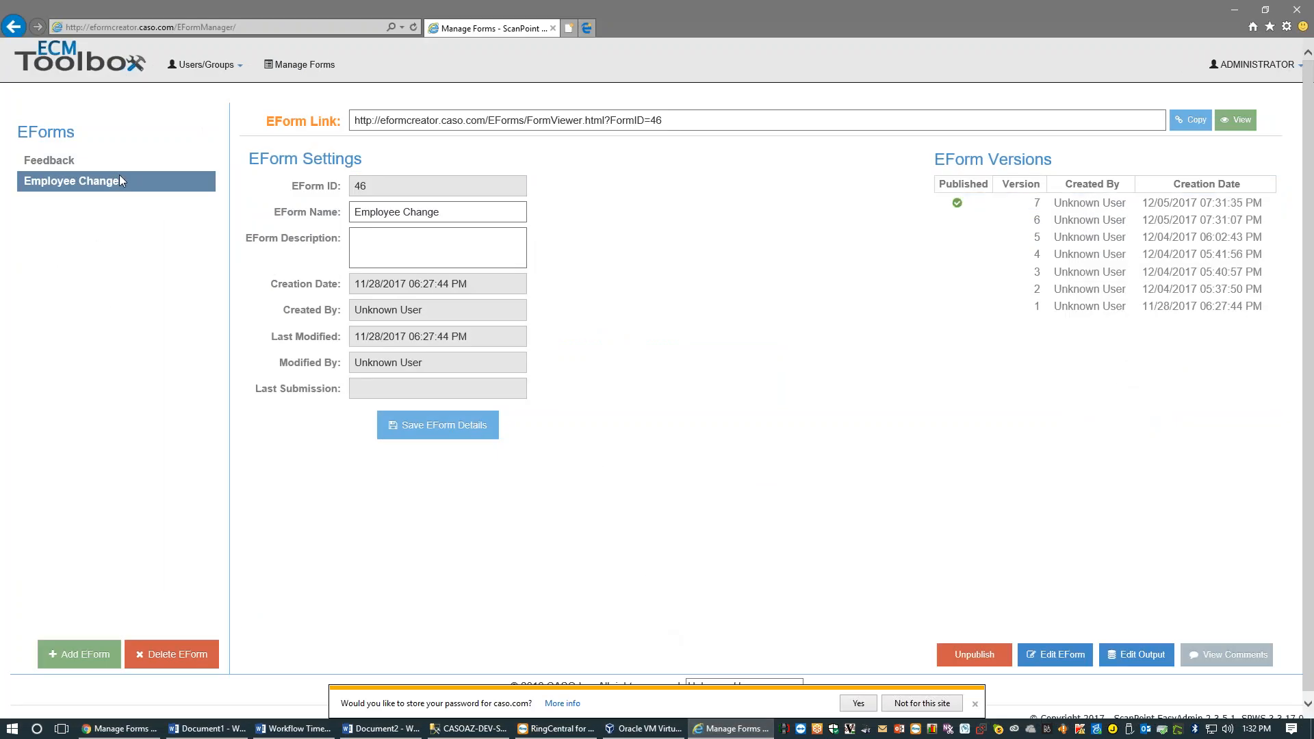
click(1177, 205)
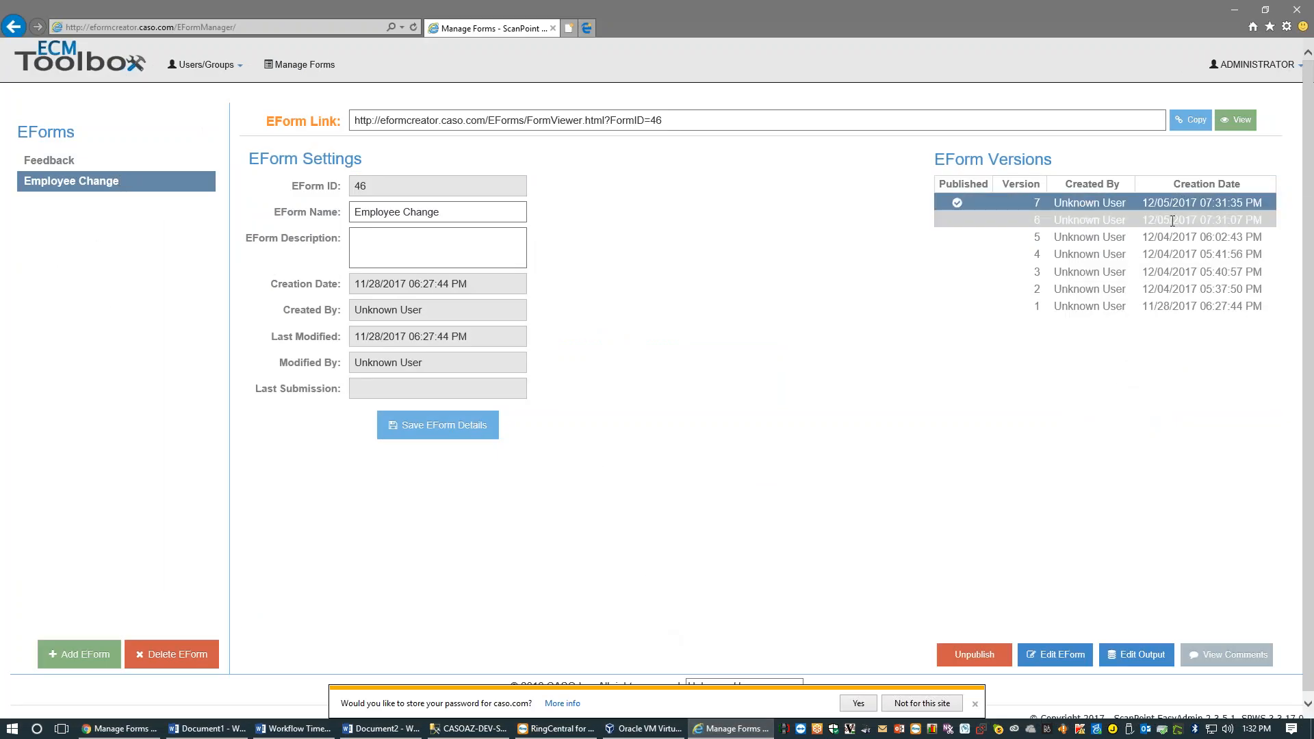
click(116, 169)
click(1109, 219)
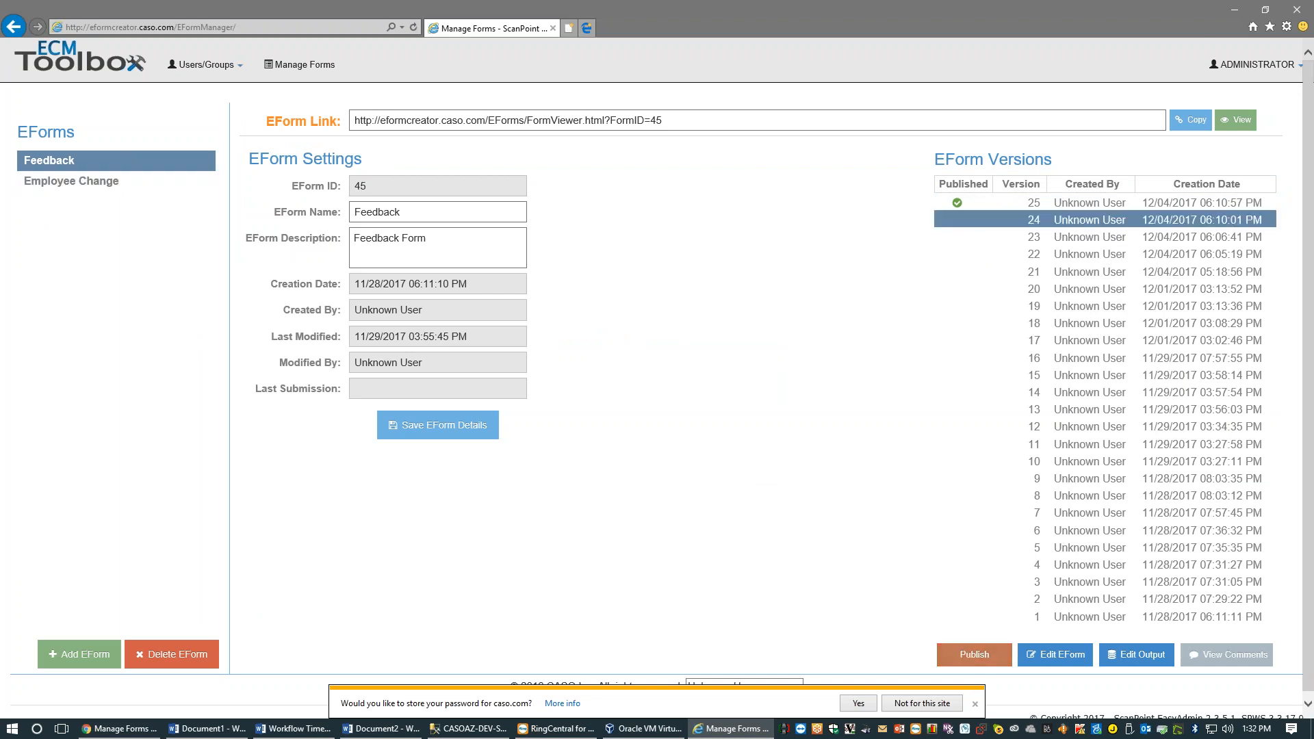
click(1109, 203)
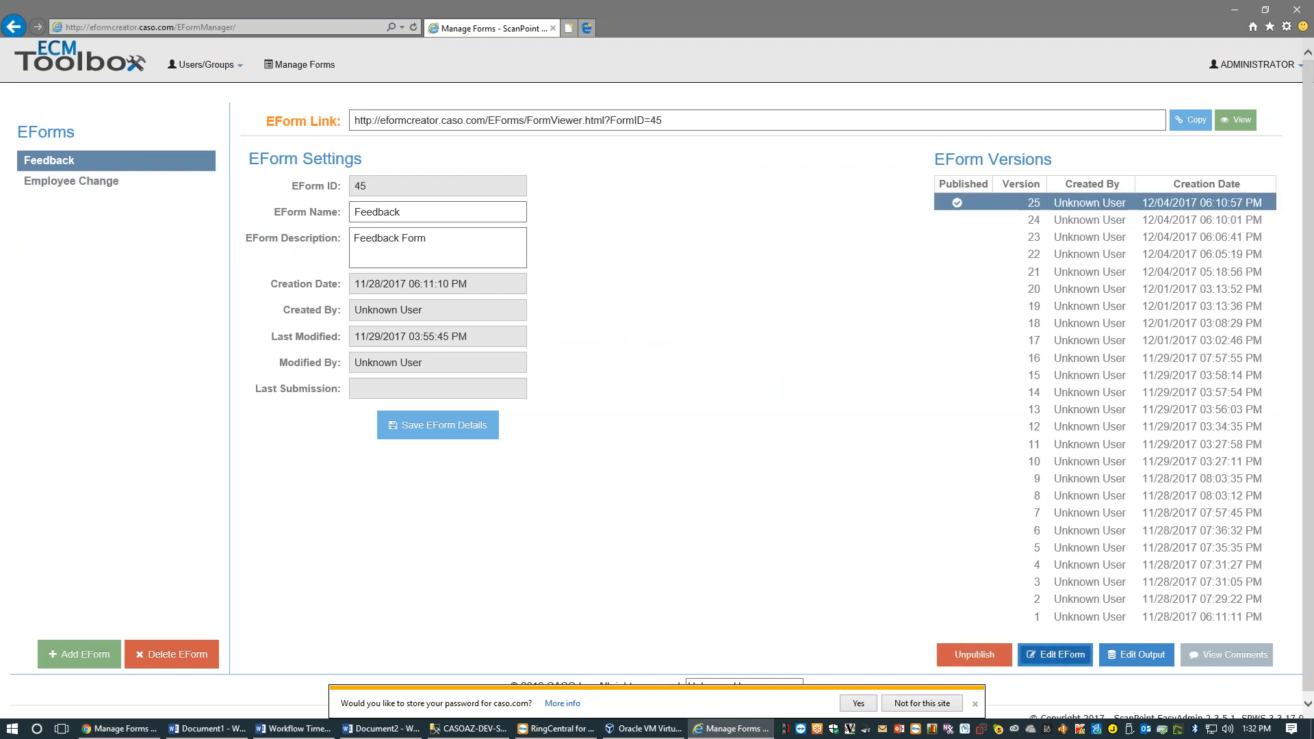
click(129, 181)
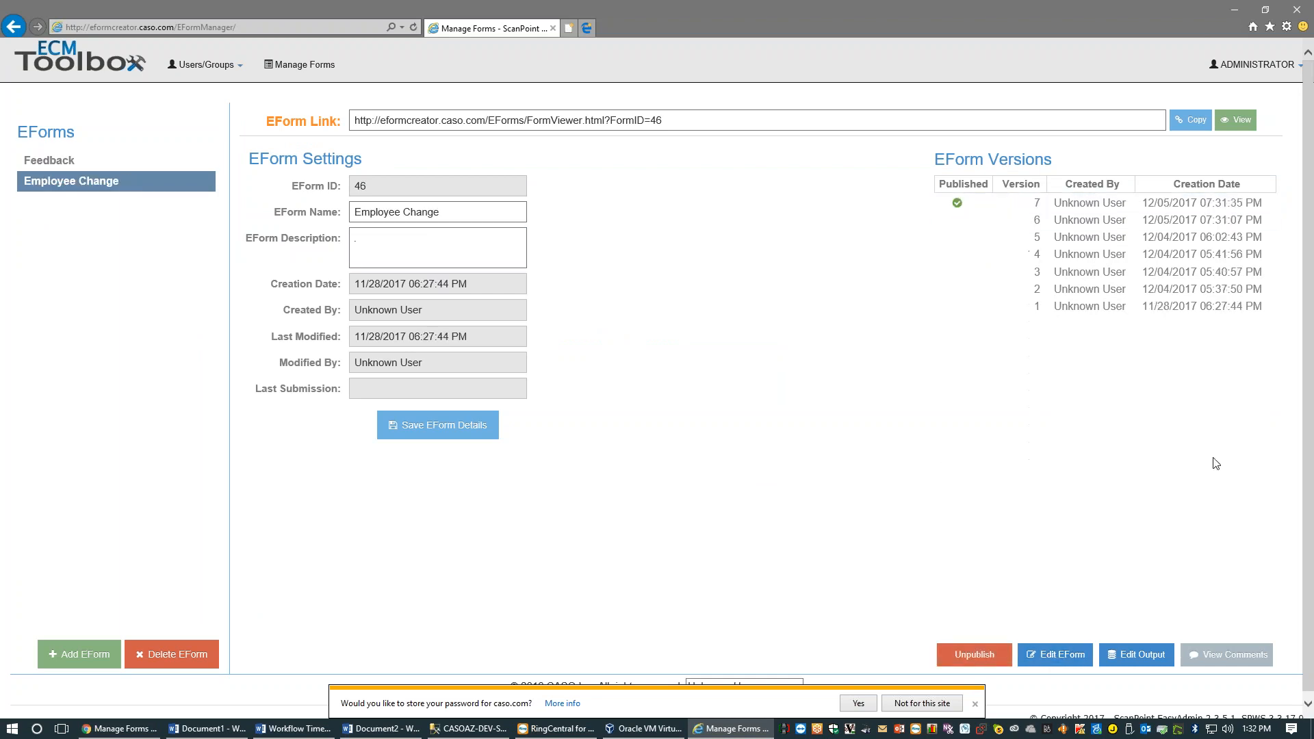
click(1239, 122)
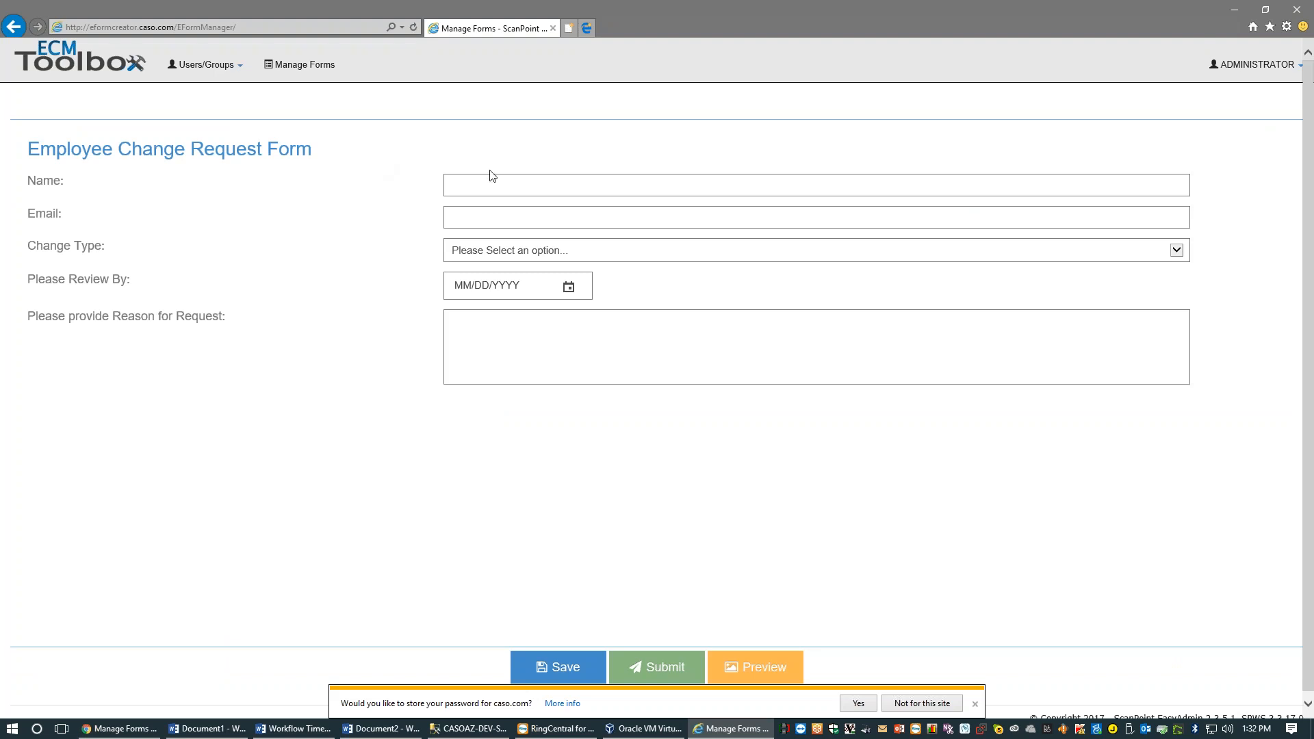
Enter the requester's name and e-mail address on the request form
click(492, 177)
text(Aric)
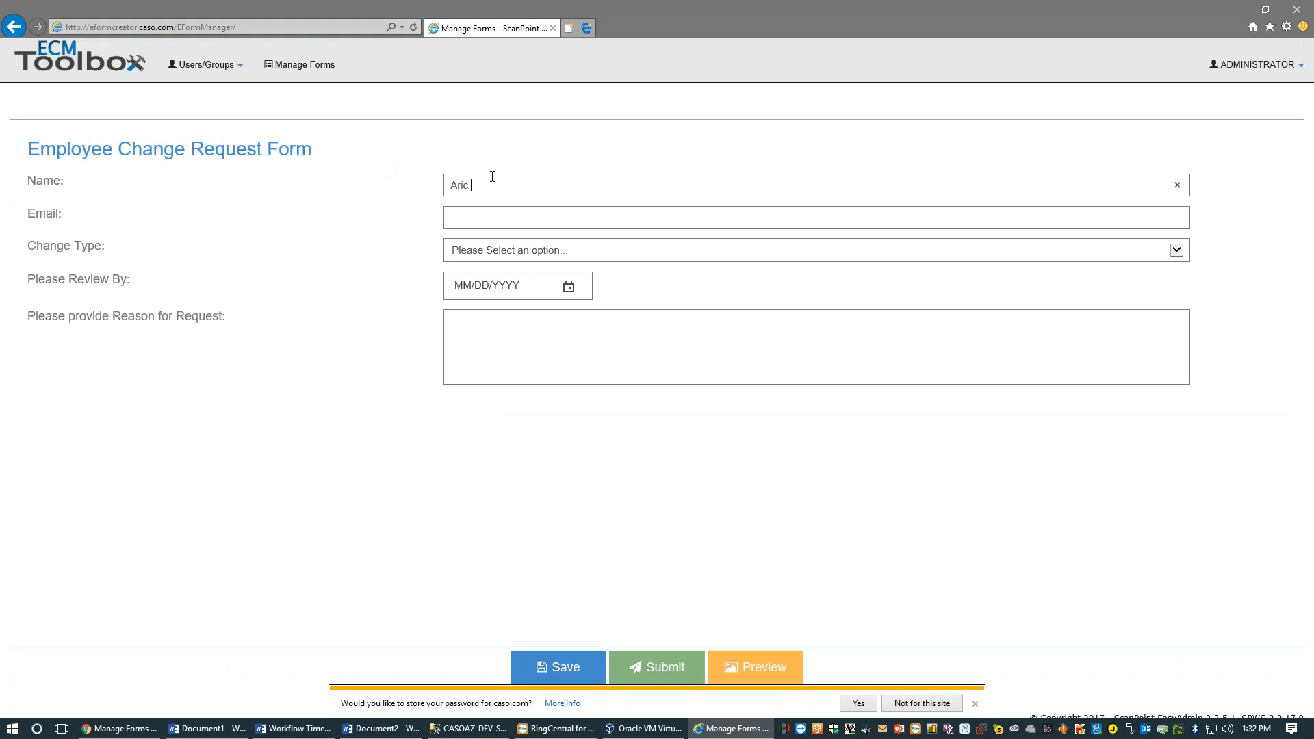
key(BackSpace)
key(BackSpace)
key(BackSpace)
key(BackSpace)
text(lsbury)
Choose Address Change as the change type and set the review-by date to 12/20/2017
click(491, 257)
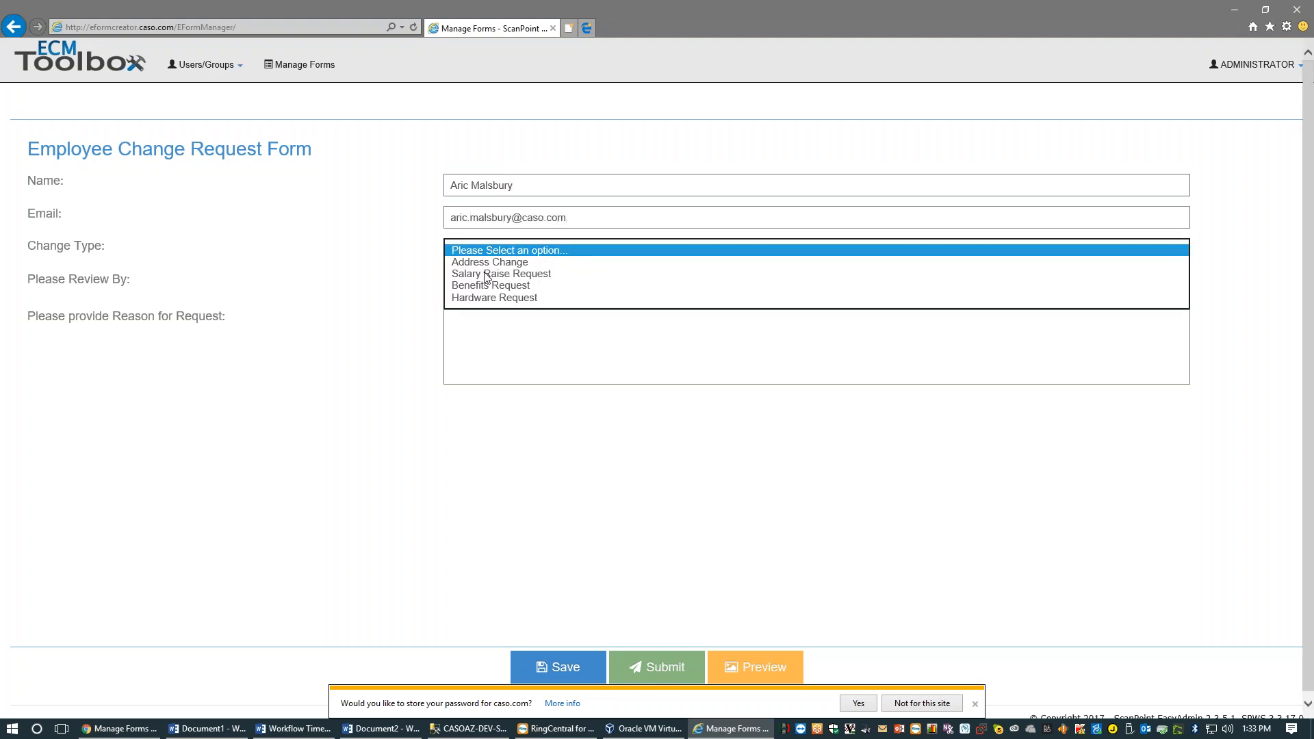
click(490, 261)
click(461, 317)
click(459, 356)
click(568, 354)
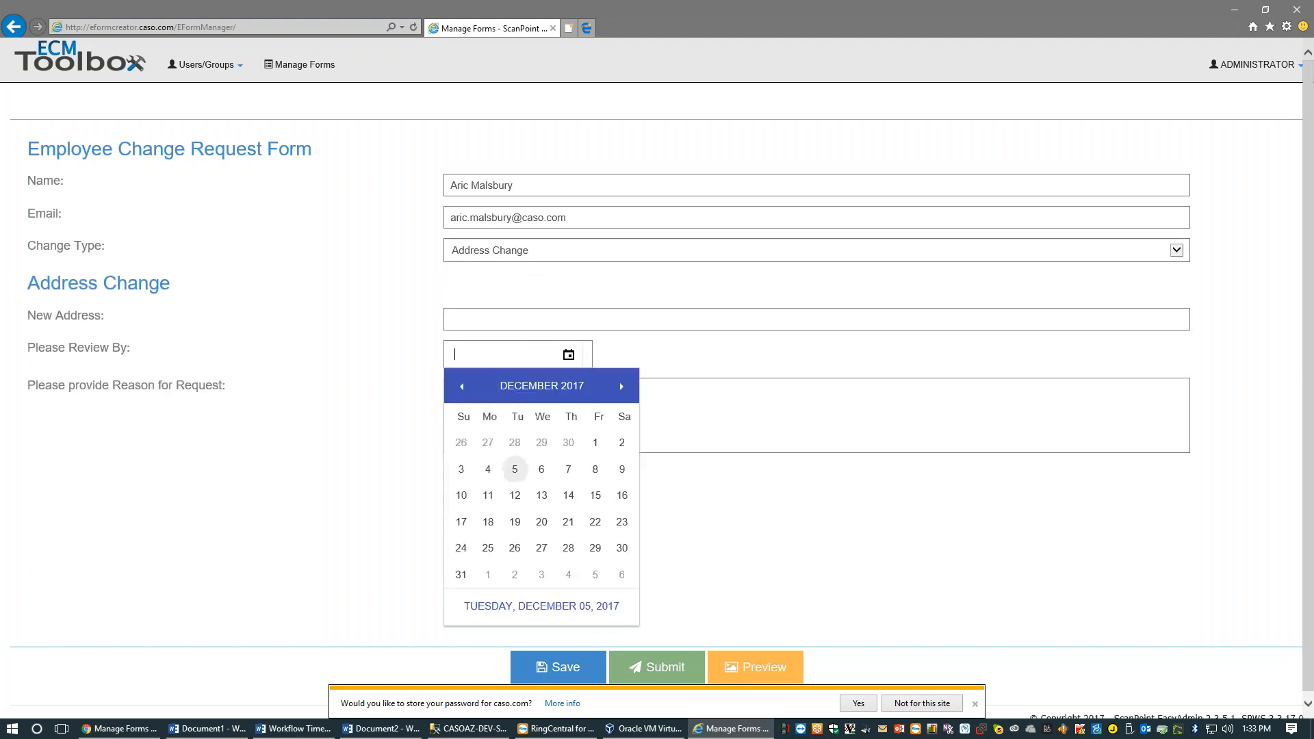
click(542, 520)
click(515, 426)
Enter 1302 as the New Address and preview the request as a PDF
click(491, 320)
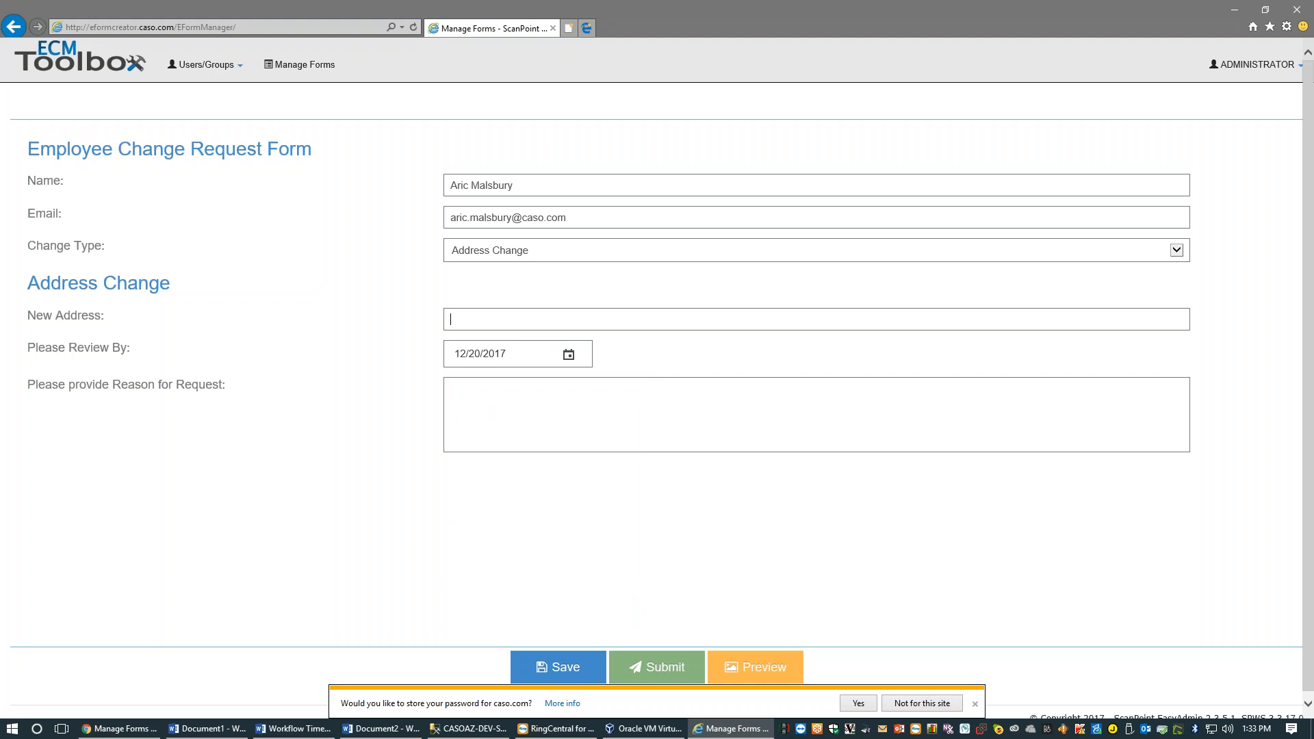
text(1302)
click(384, 358)
click(734, 656)
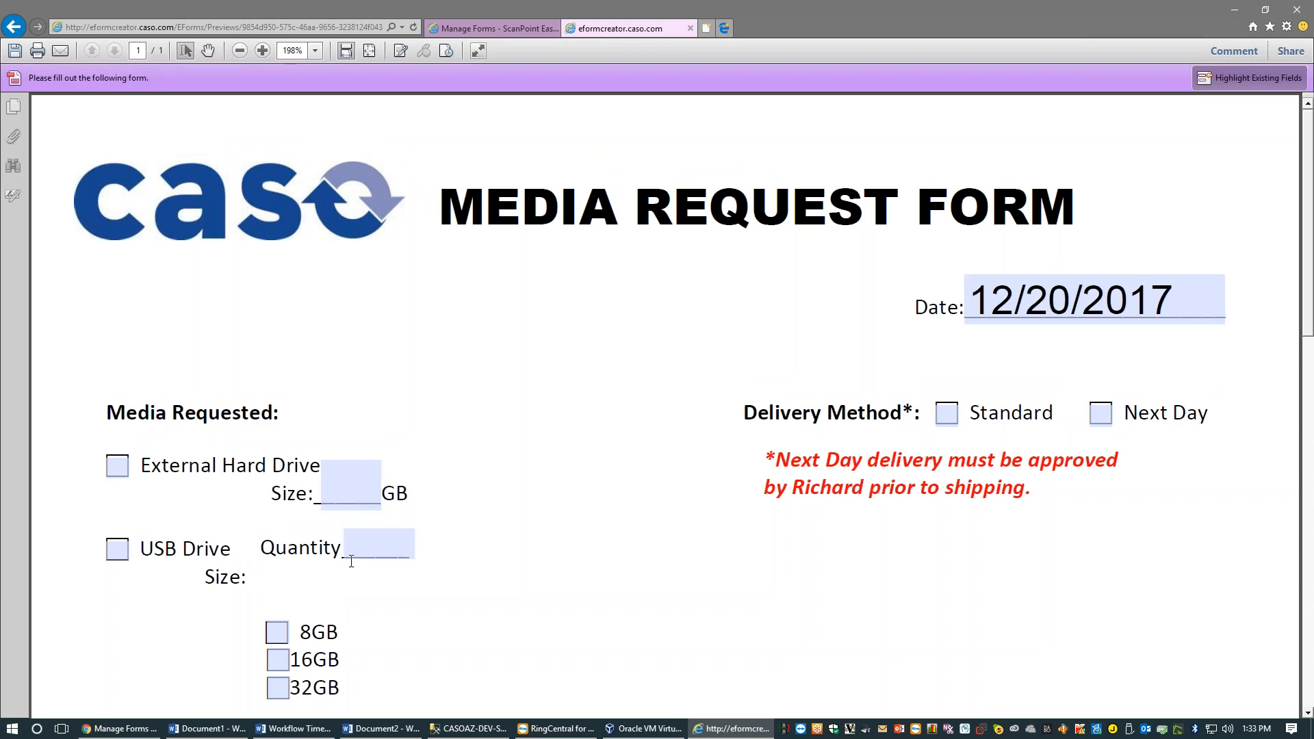
Scroll through the Media Request Form preview, checking the Approved By field, then close it
scroll(347, 548, down, 1)
scroll(350, 567, down, 3)
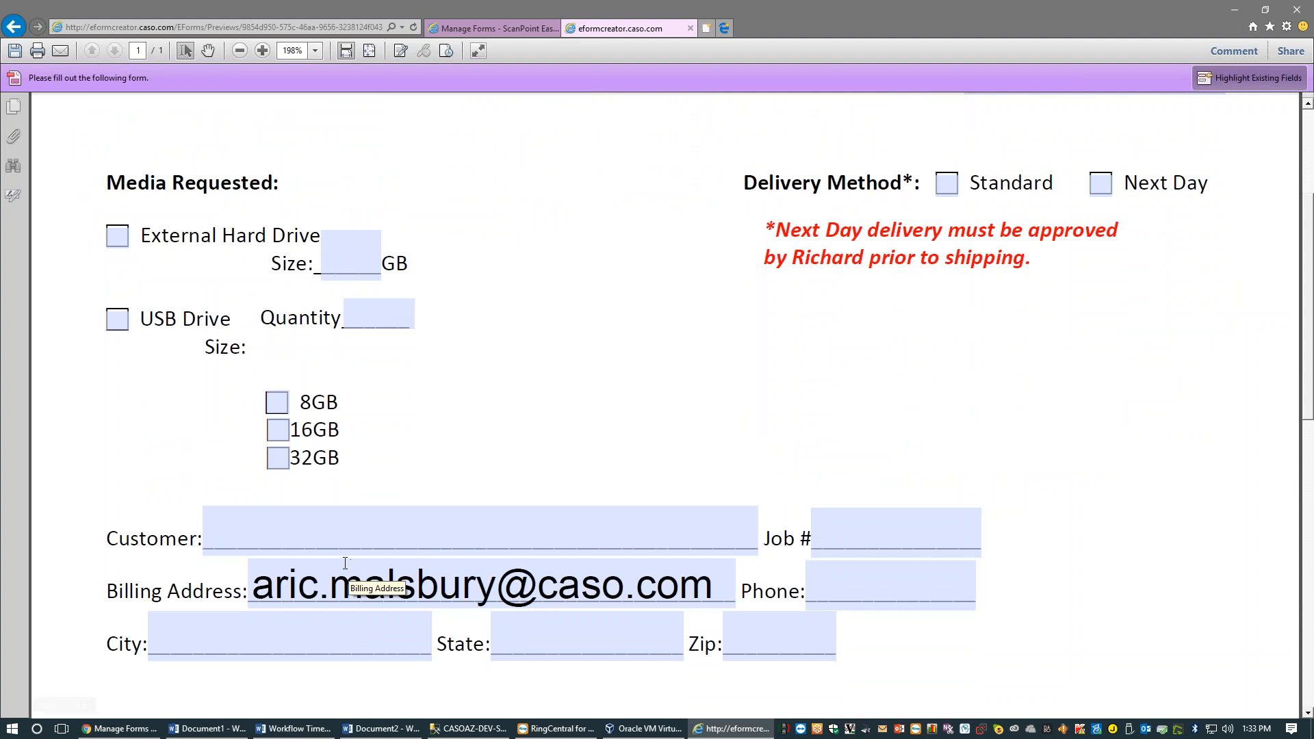
scroll(351, 553, down, 2)
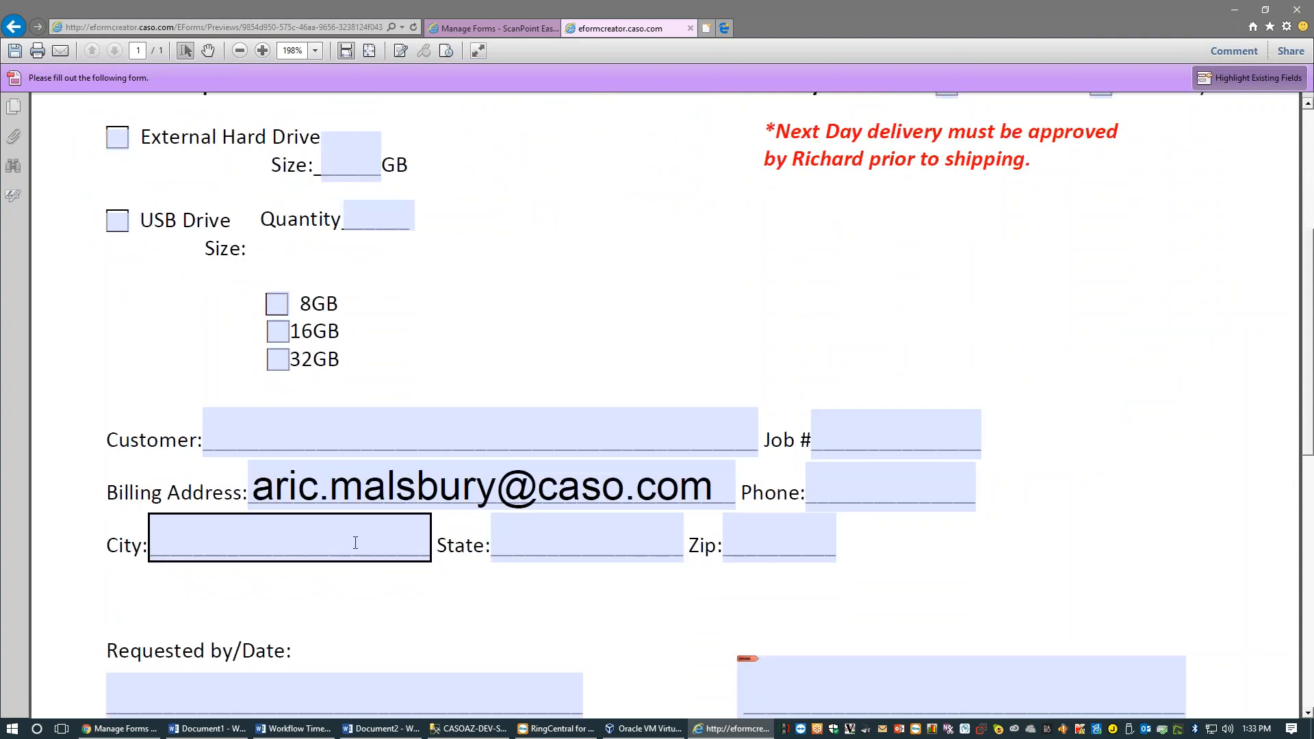
scroll(358, 557, down, 2)
scroll(335, 520, down, 7)
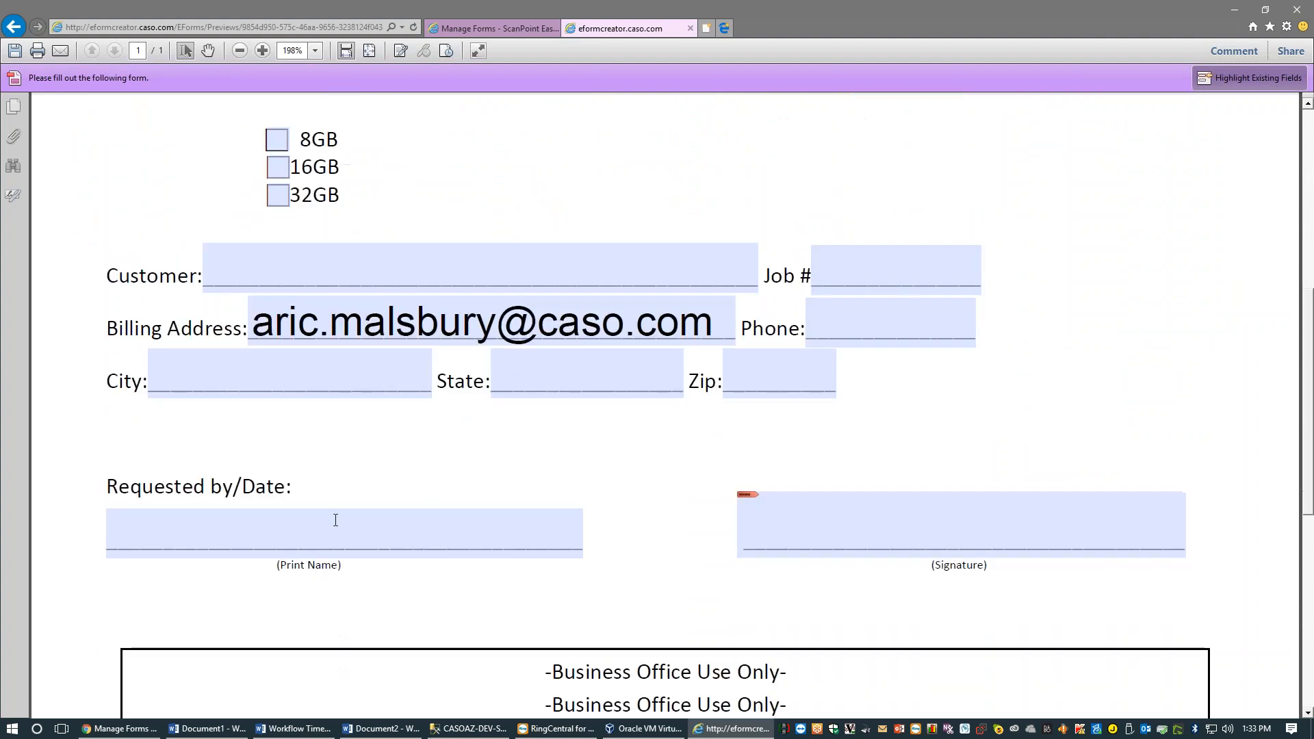
scroll(335, 521, up, 6)
scroll(335, 521, down, 12)
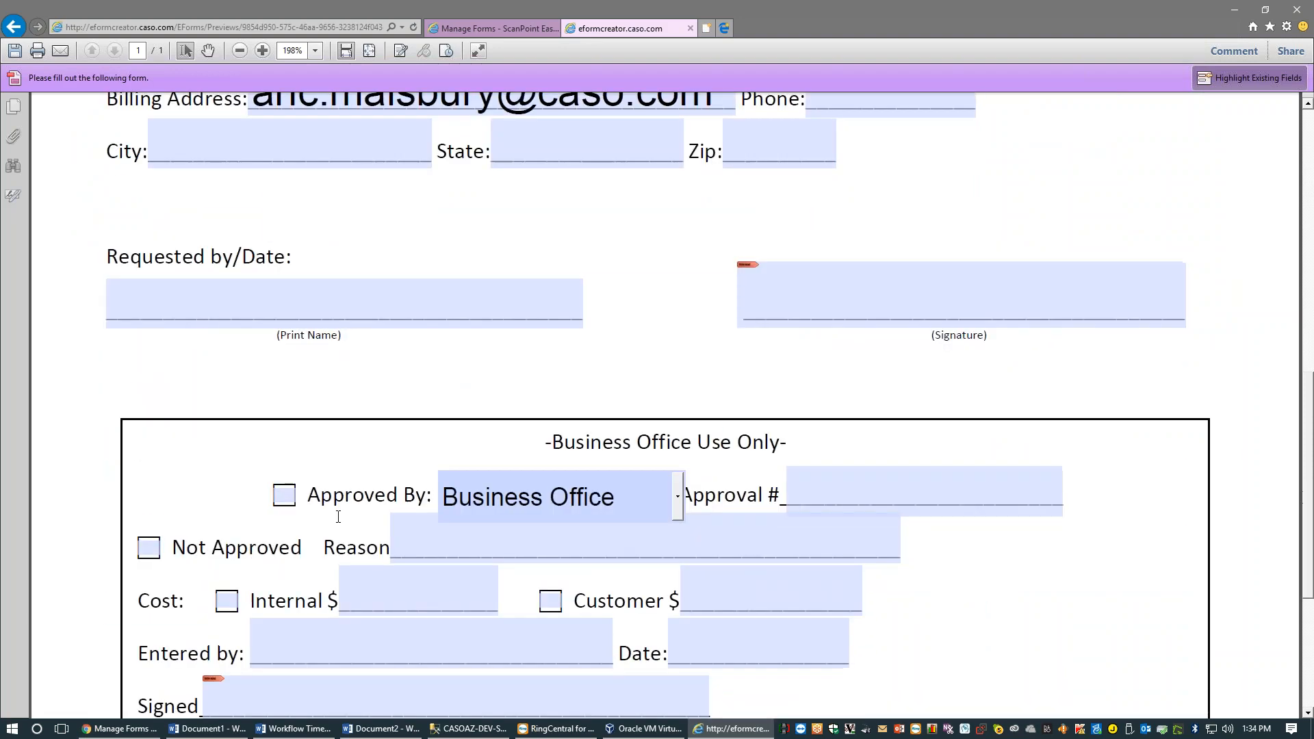
scroll(335, 520, up, 11)
scroll(352, 502, up, 7)
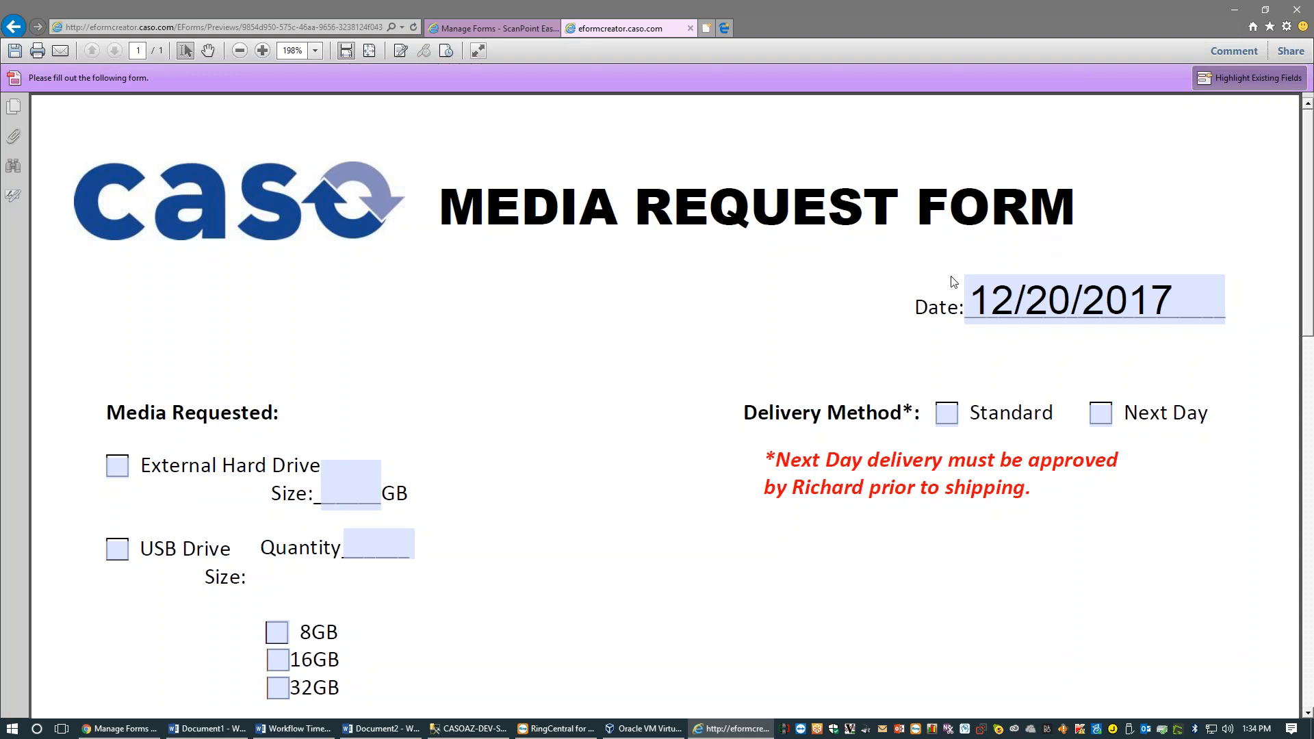
scroll(571, 387, down, 5)
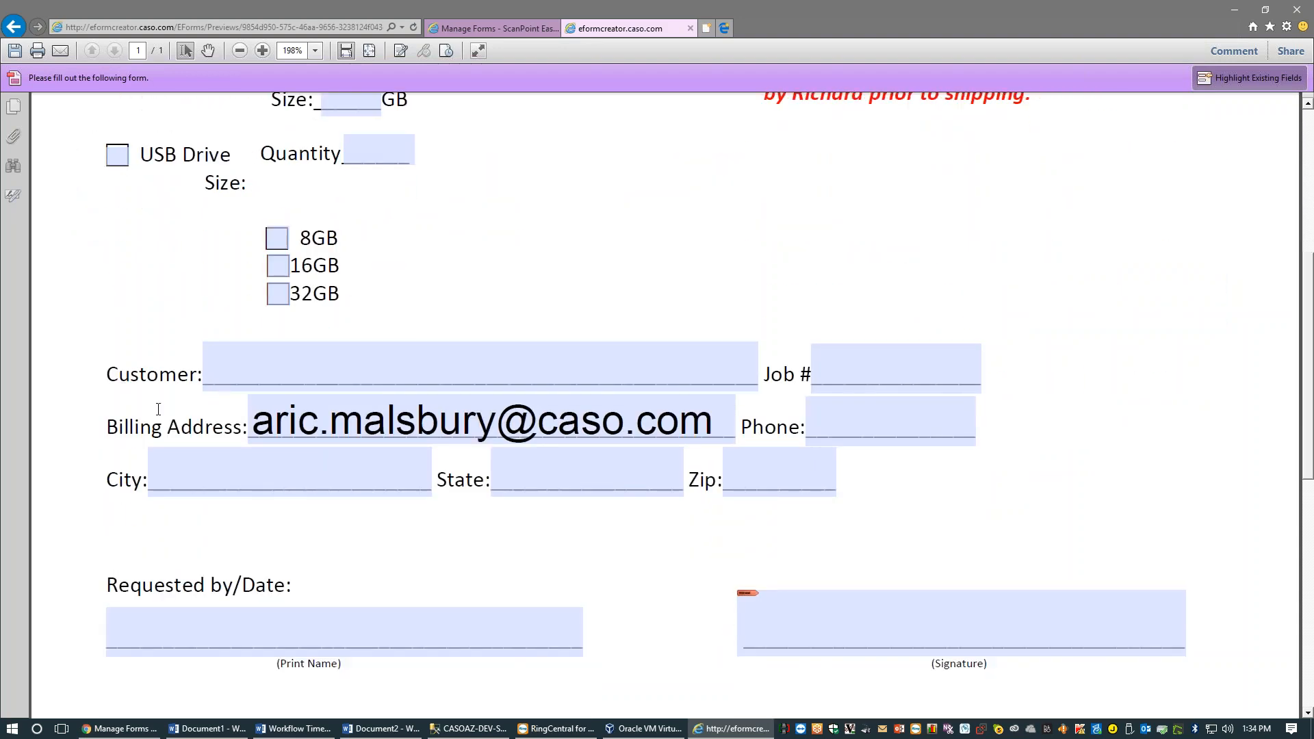
scroll(158, 409, down, 8)
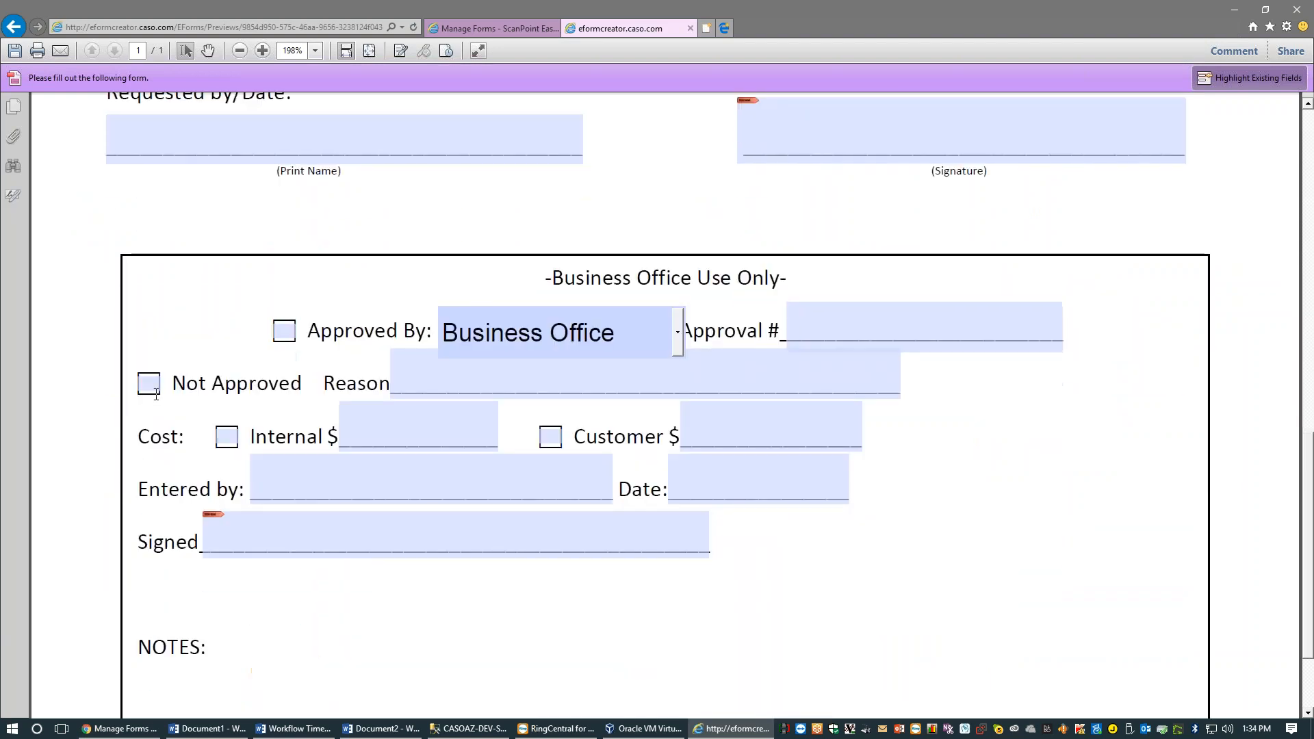
scroll(735, 475, up, 3)
click(653, 463)
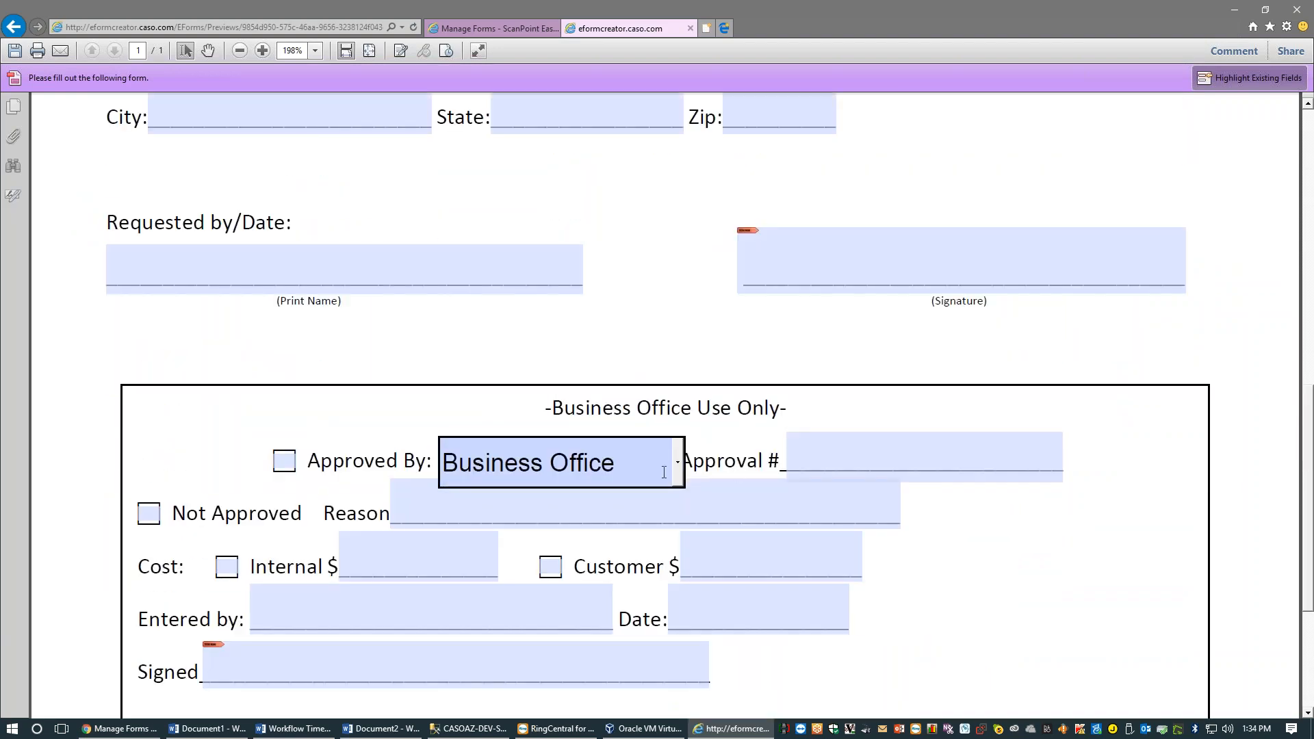
scroll(616, 397, up, 5)
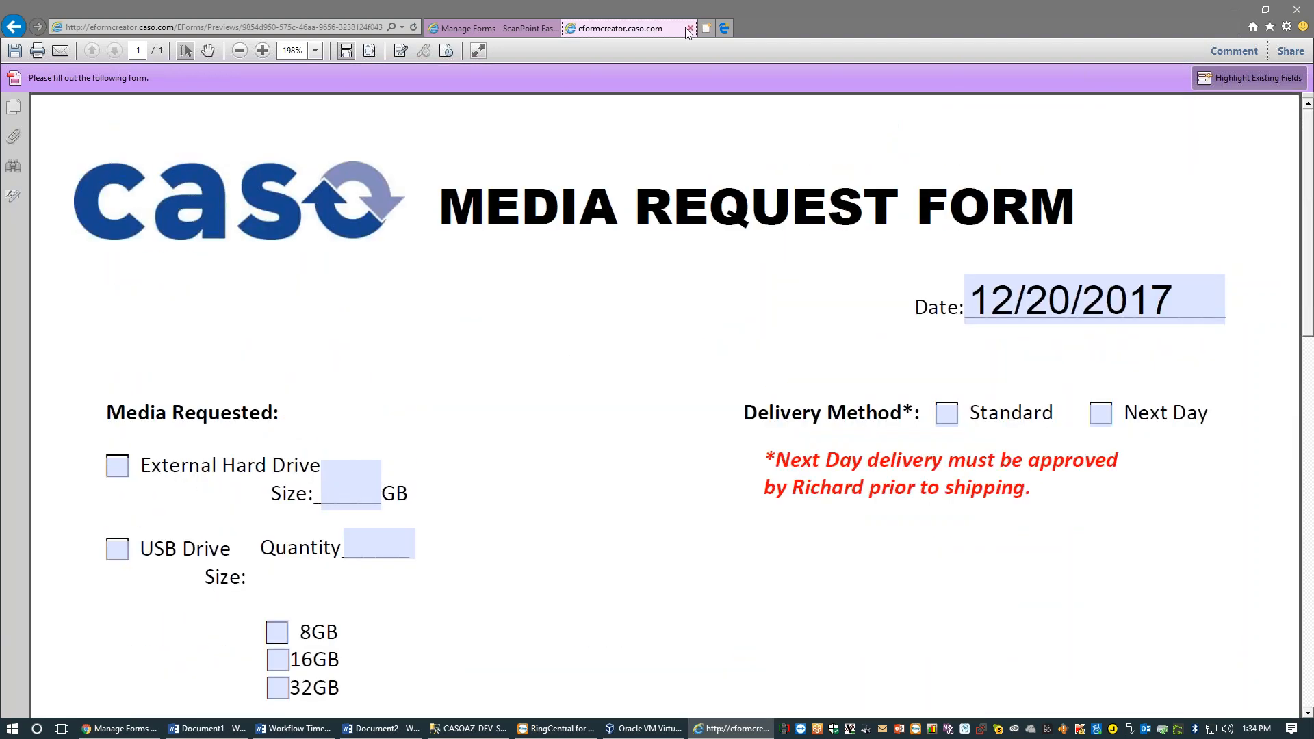
click(689, 29)
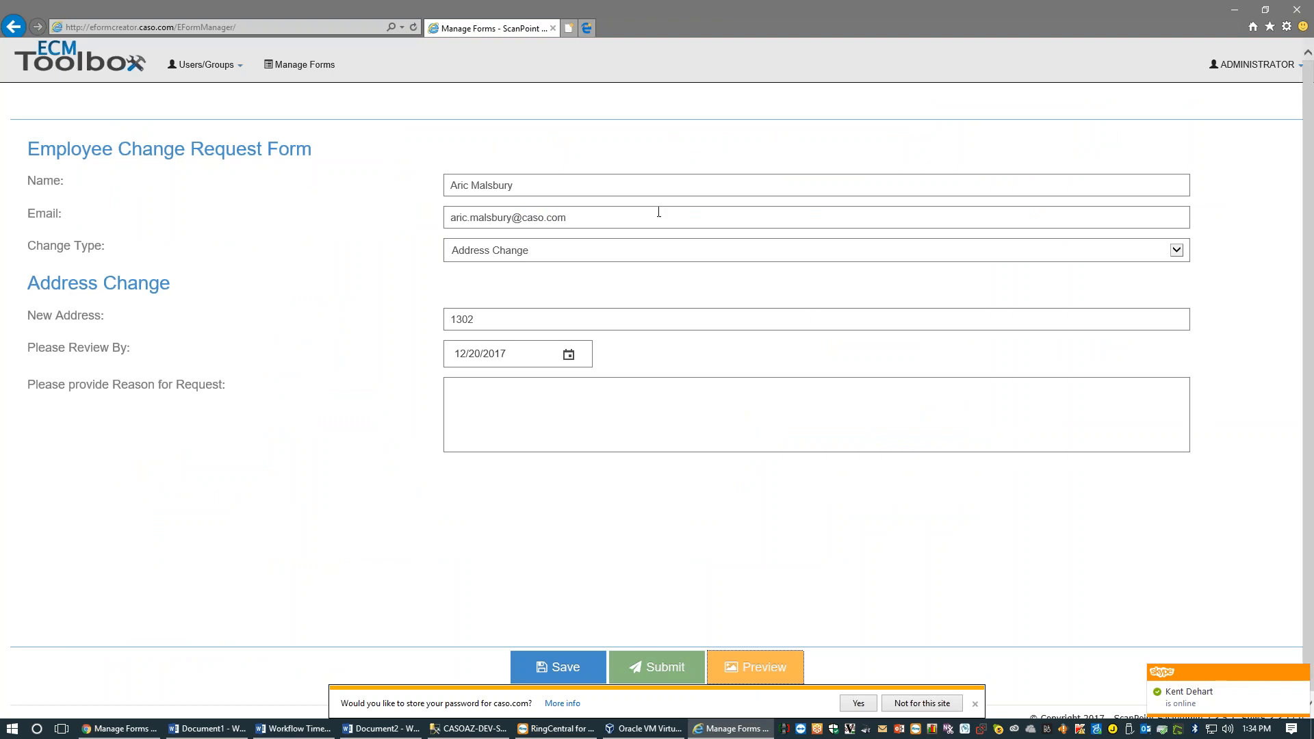
Check the name, preview the request PDF again, close it, and return to the editor window
click(563, 201)
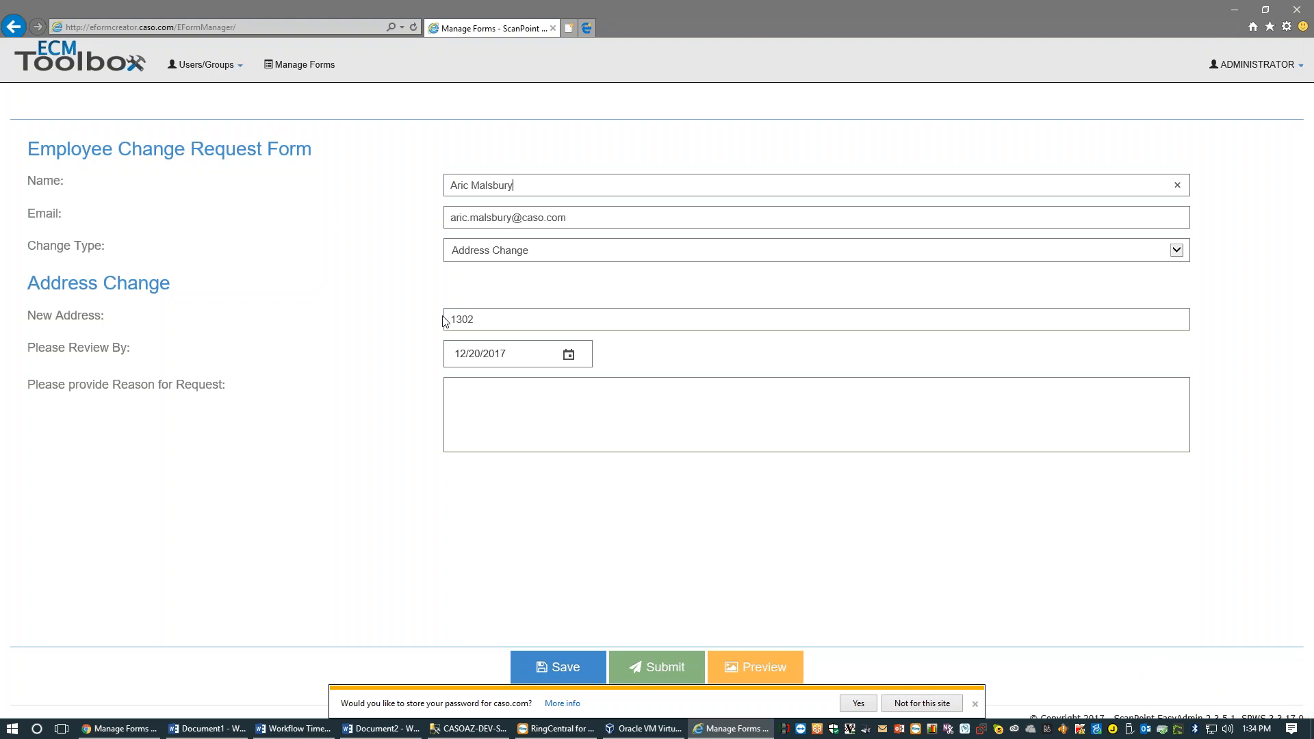
click(726, 675)
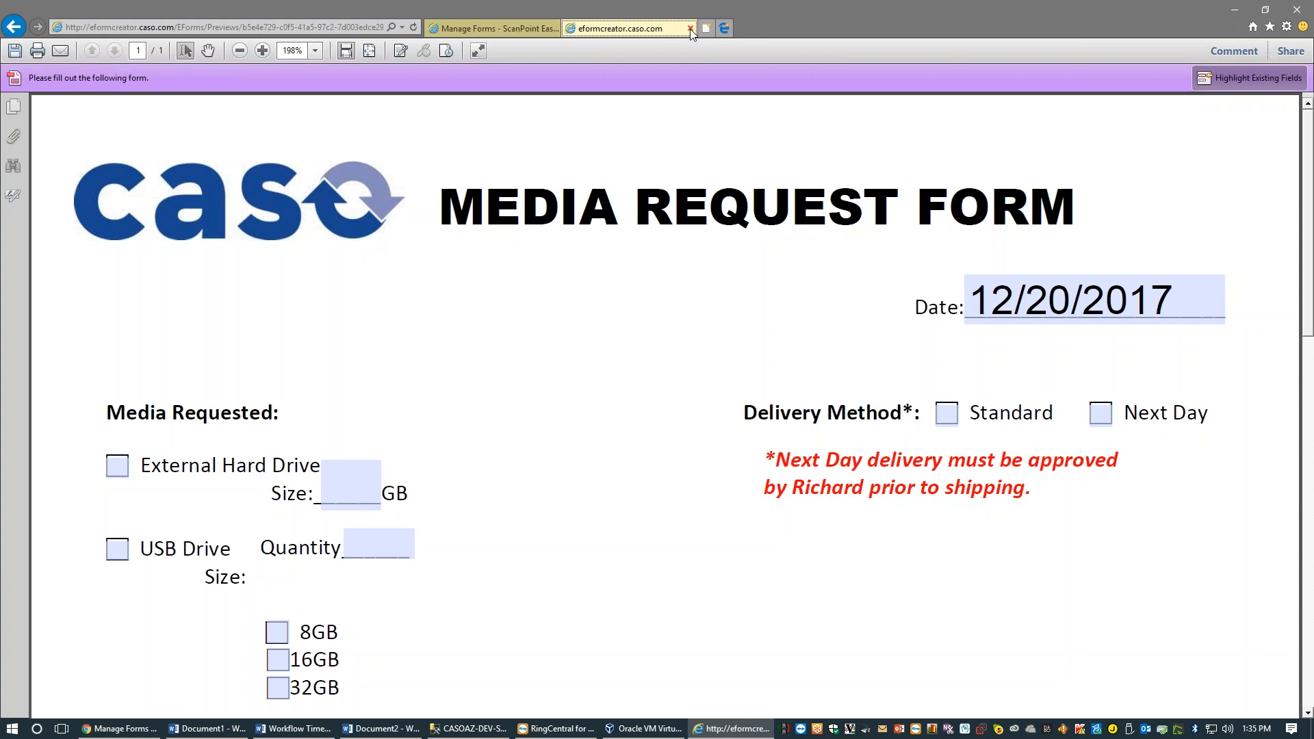
click(690, 29)
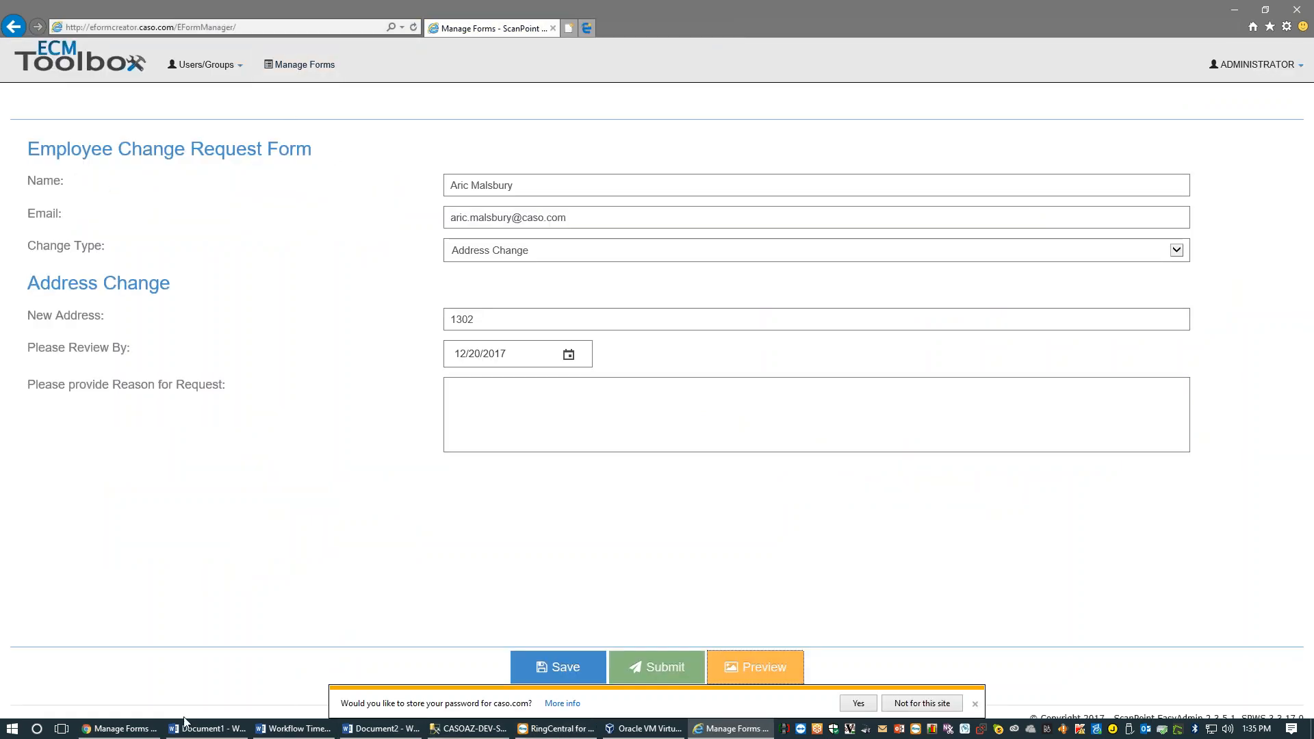
click(120, 728)
Check the Name question's visibility conditions and close them without changes
click(357, 267)
click(312, 215)
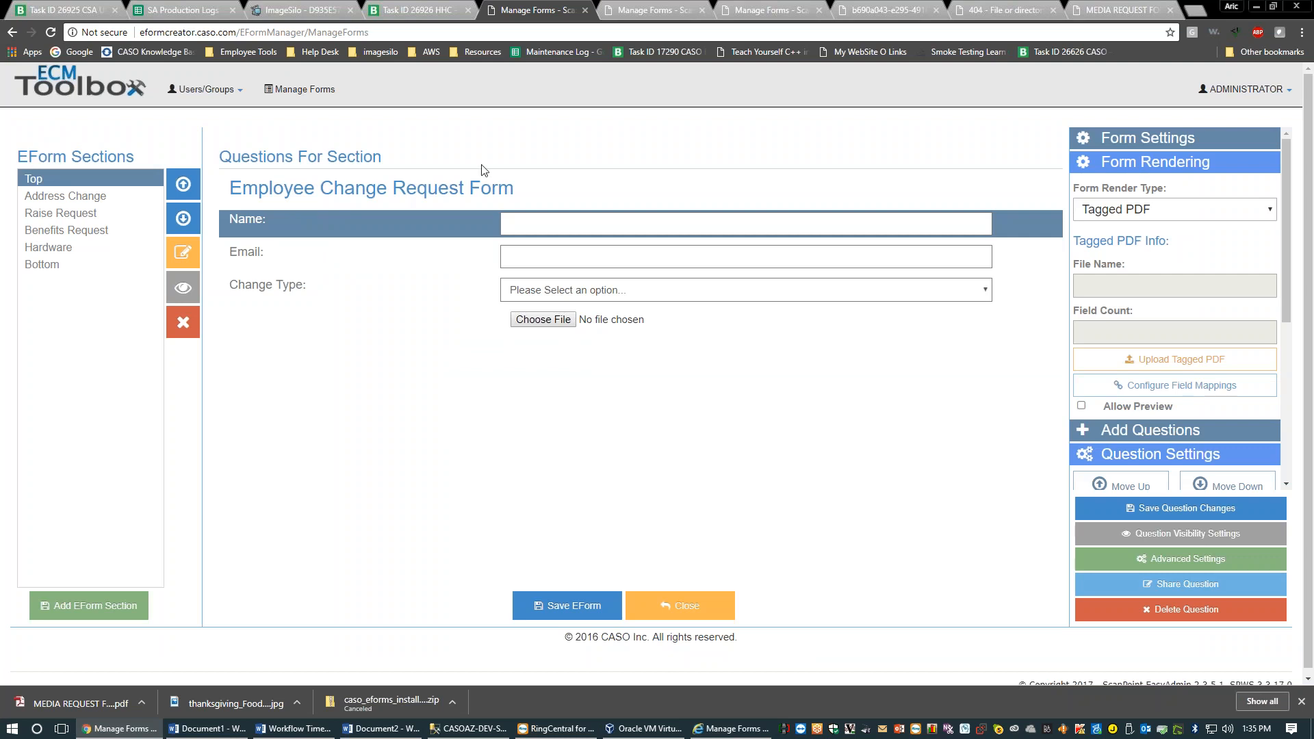
click(1135, 537)
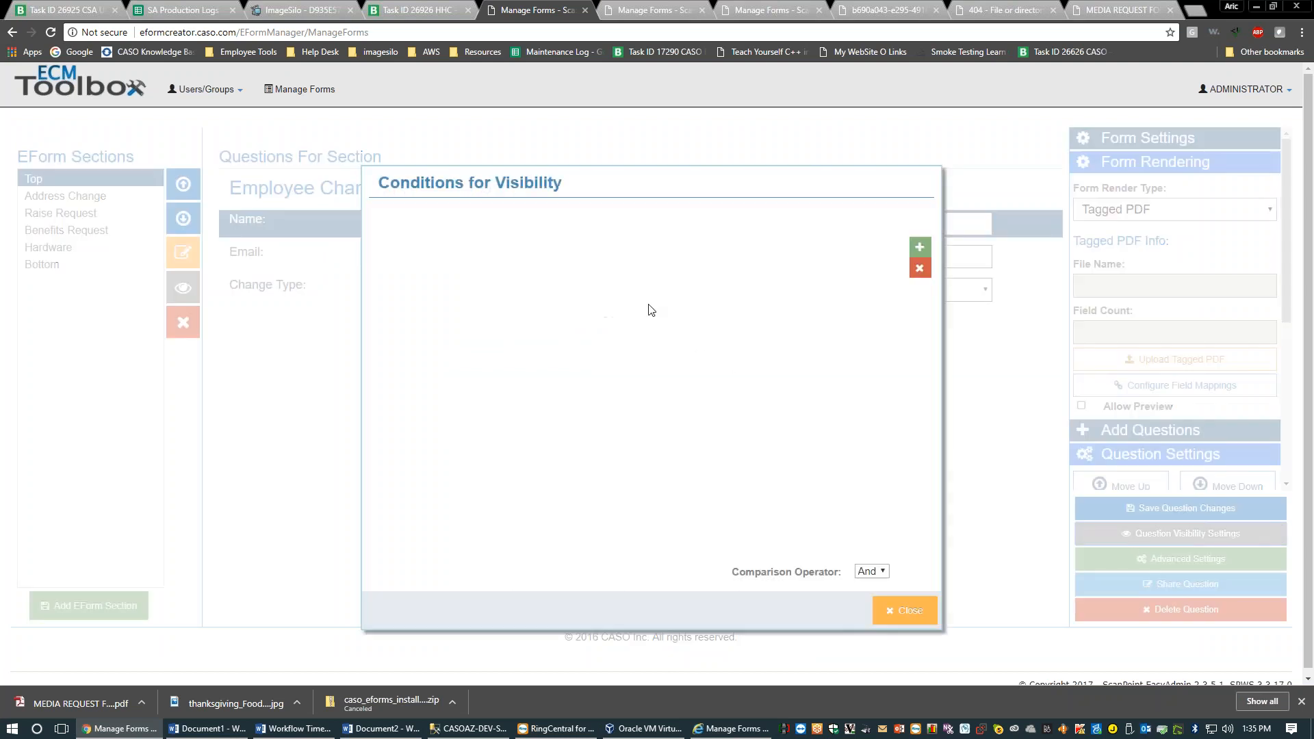
click(914, 611)
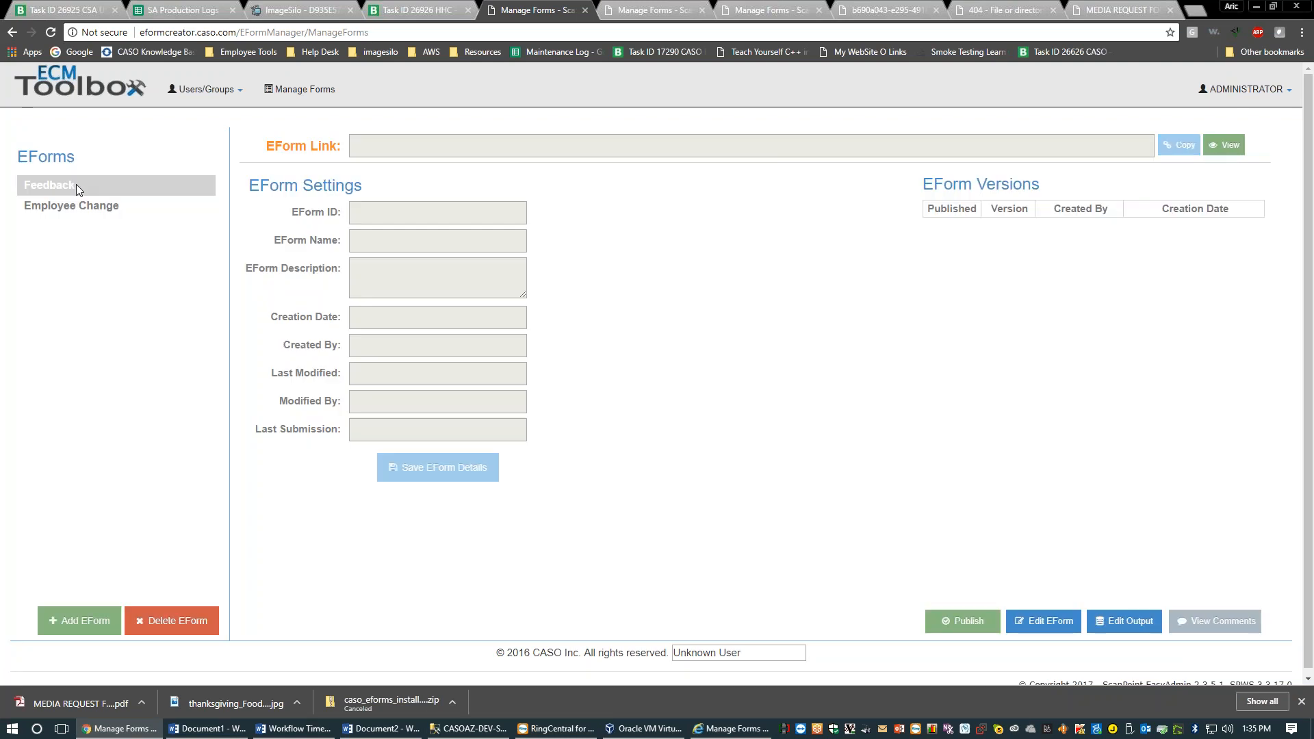
Reopen version 7 of the Employee Change eForm and show the Address Change section's questions
click(75, 206)
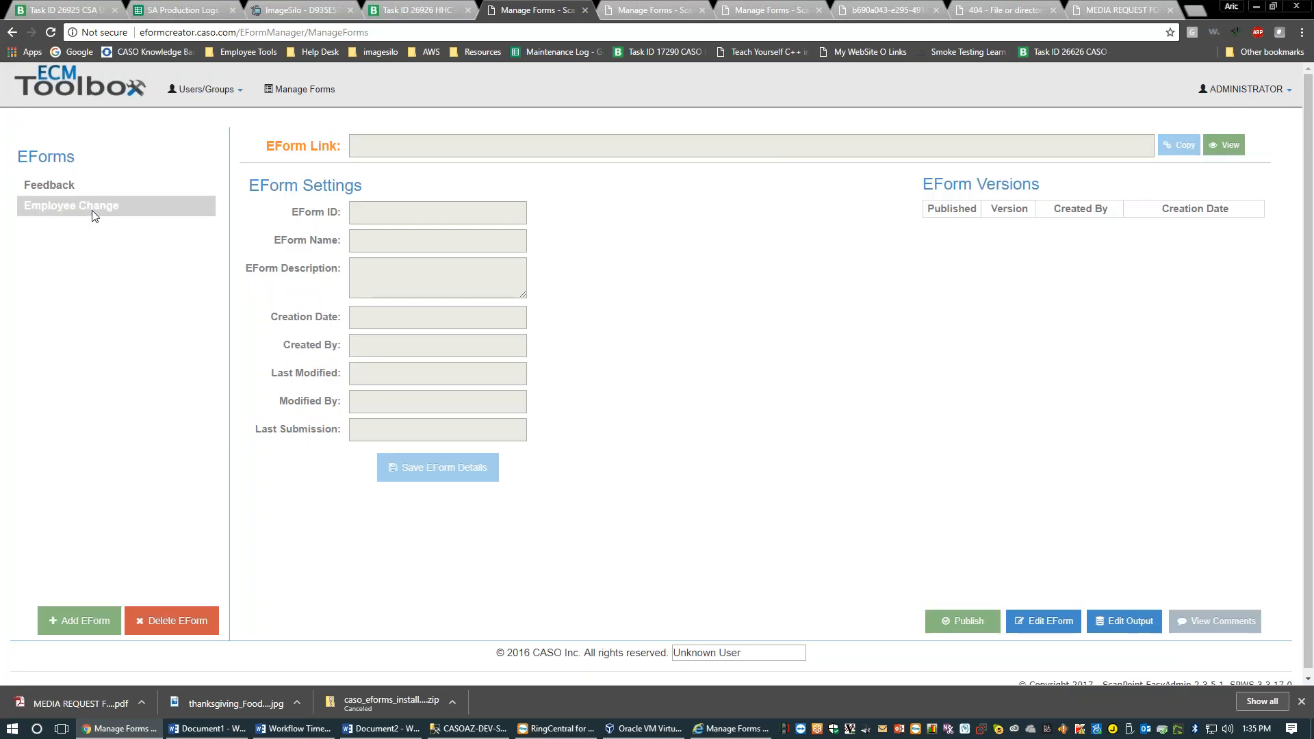
click(1114, 229)
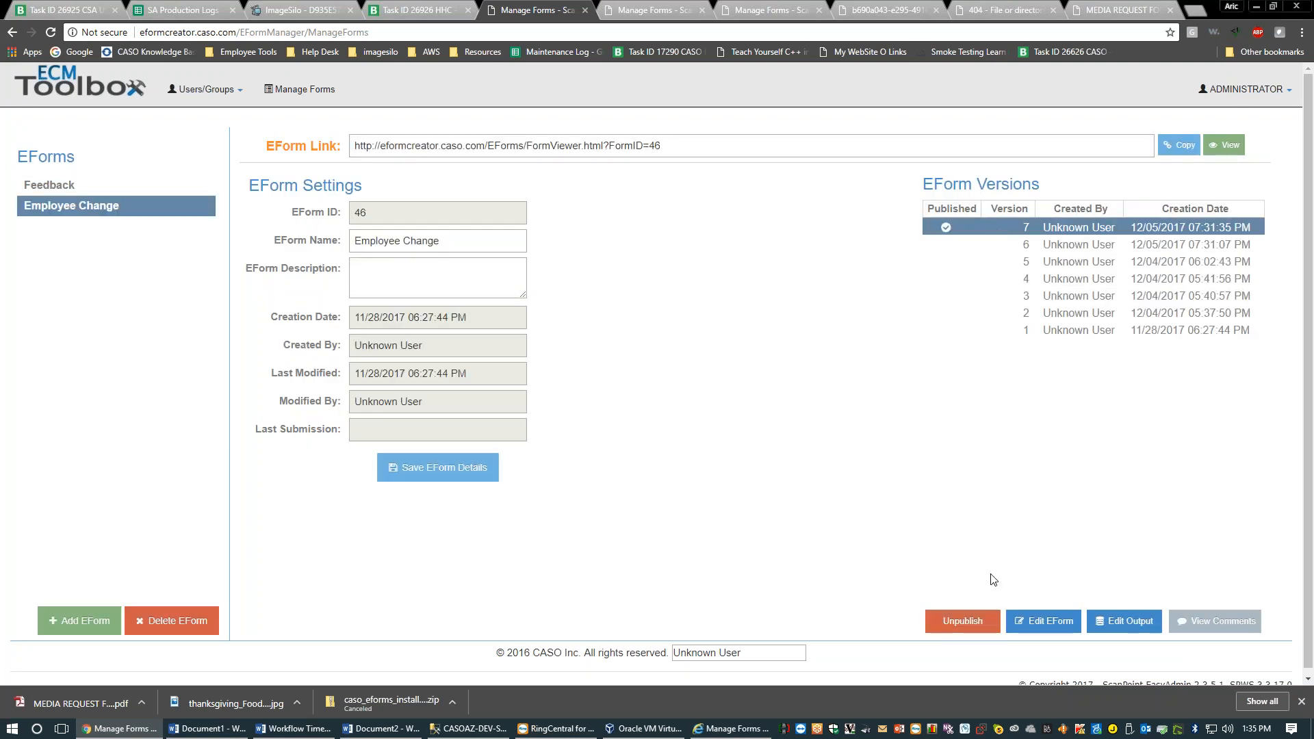
click(1034, 624)
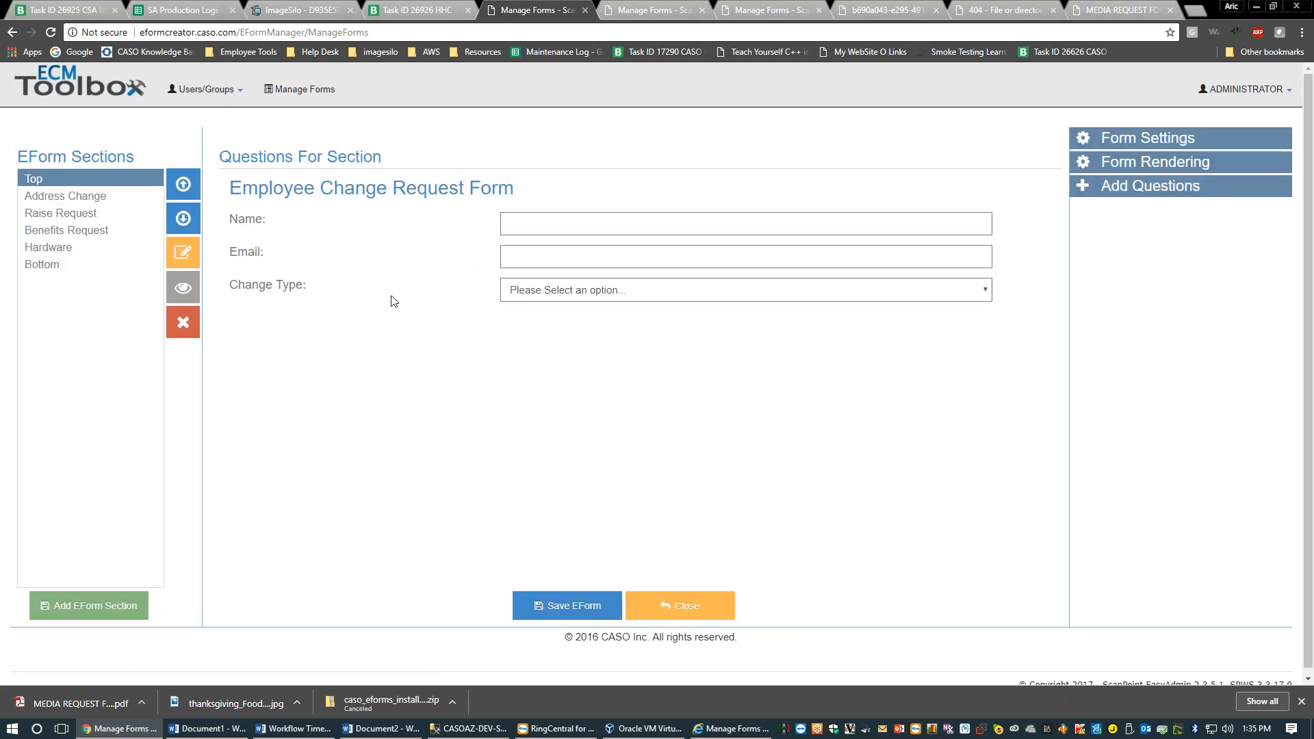
click(65, 196)
Review the Address Change condition (question 13 Change Type Equals Address Change) and select the New Address question
click(183, 287)
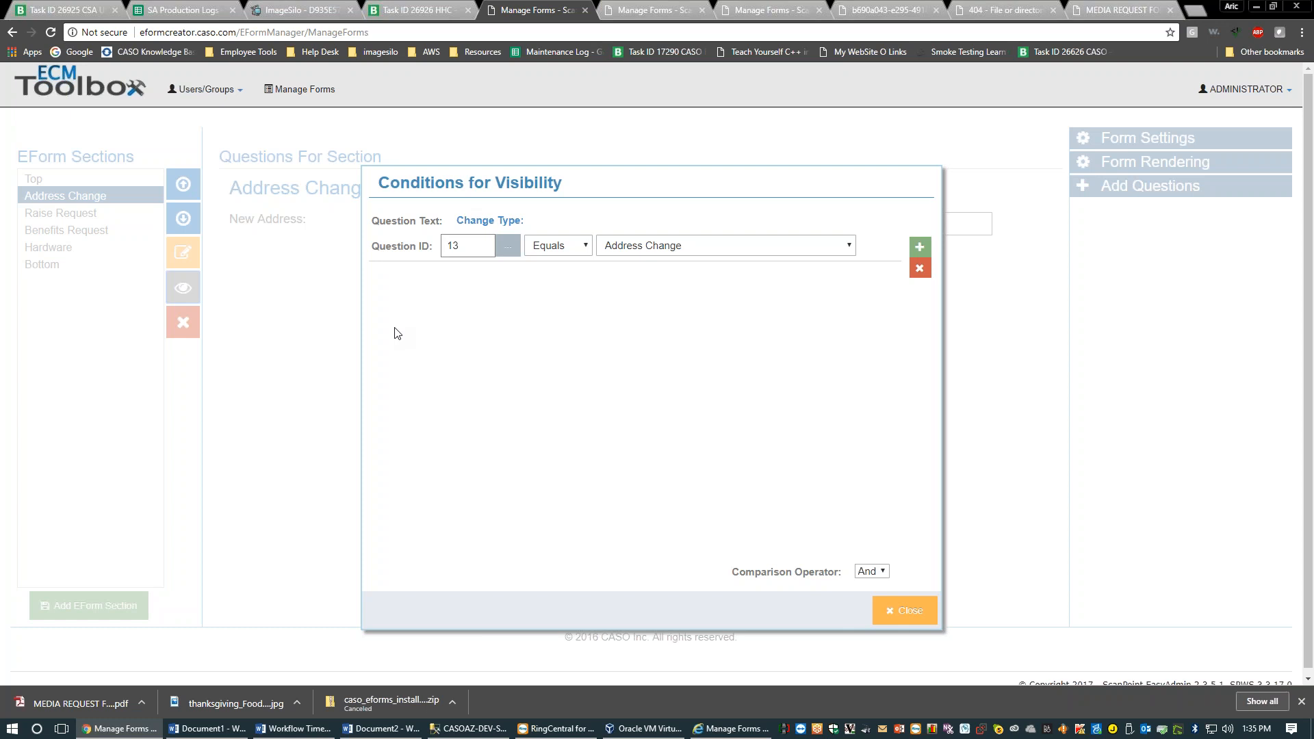
click(898, 610)
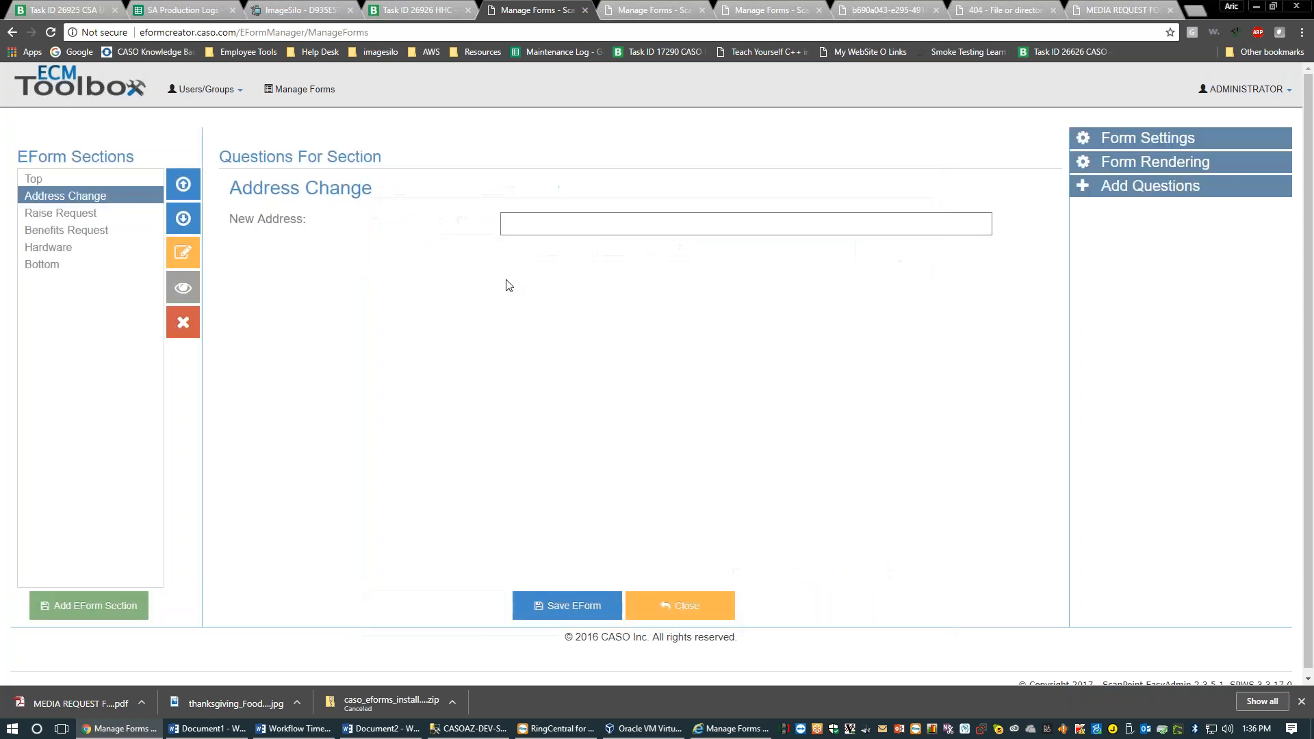
click(381, 191)
click(242, 219)
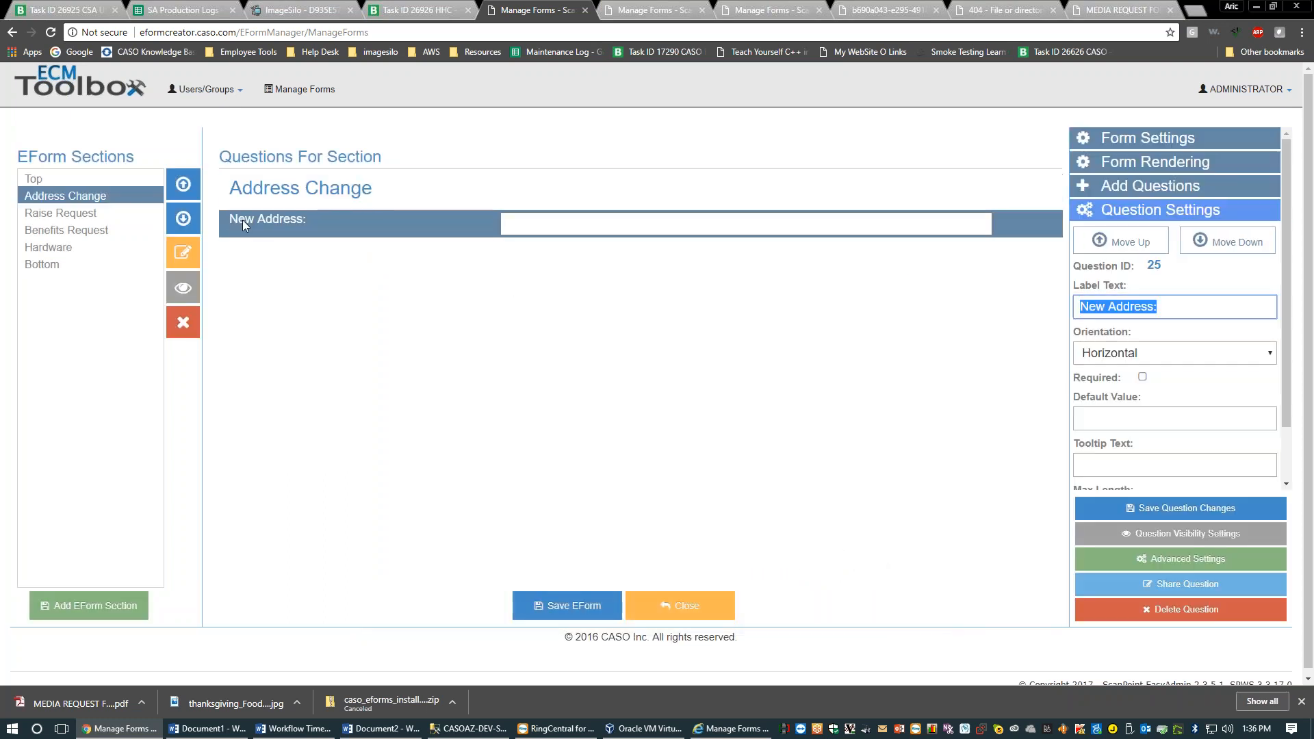
click(159, 234)
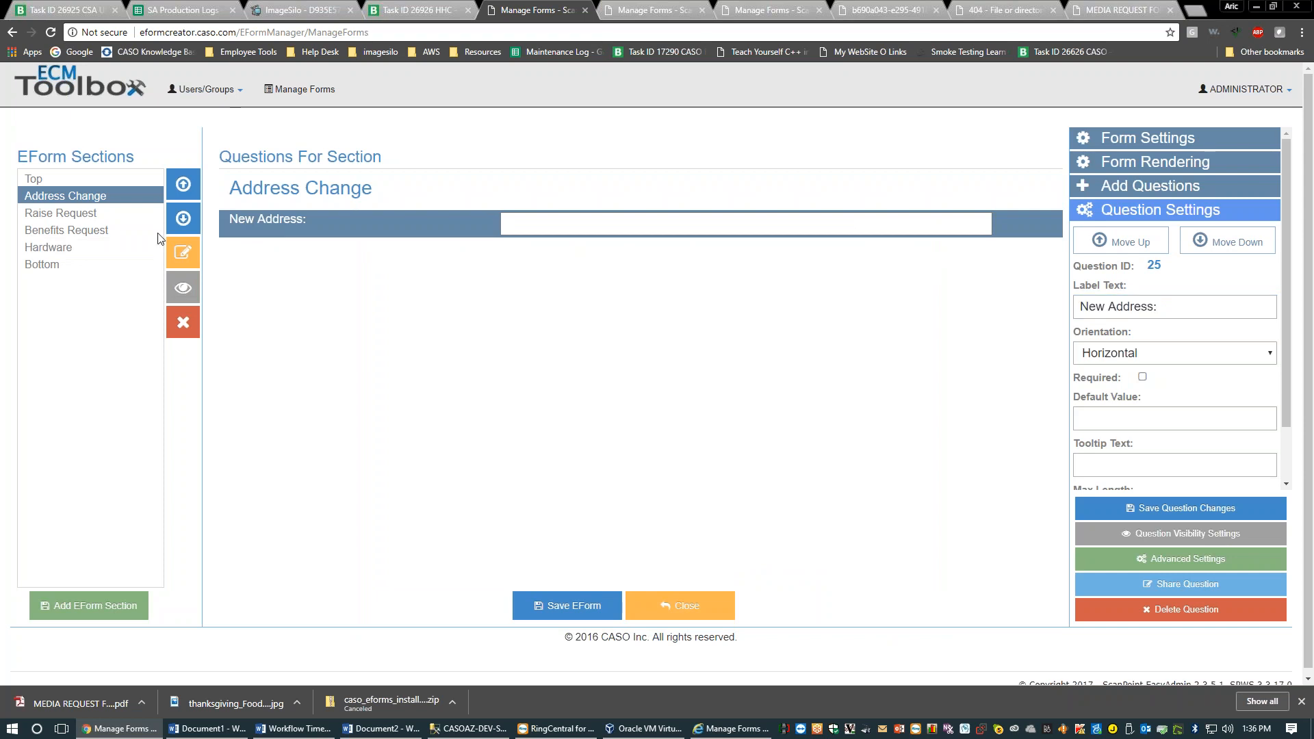
click(183, 288)
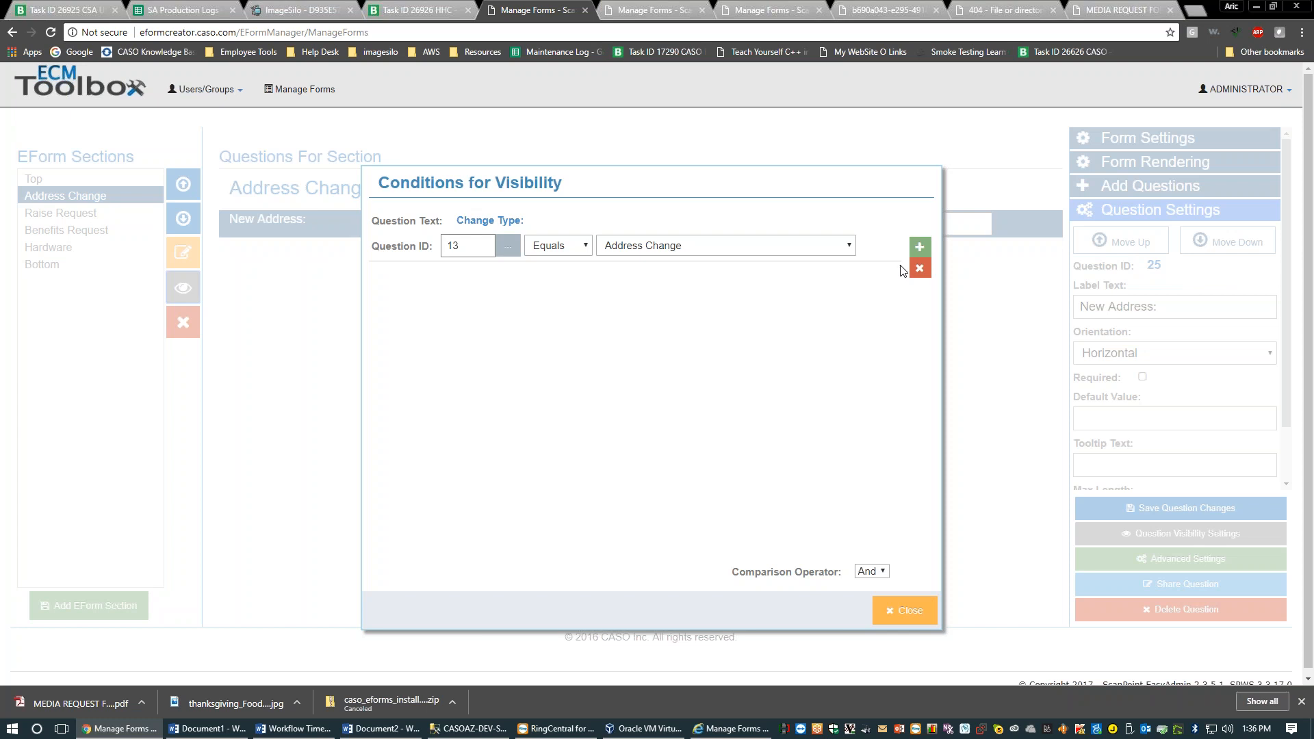
click(849, 247)
click(848, 256)
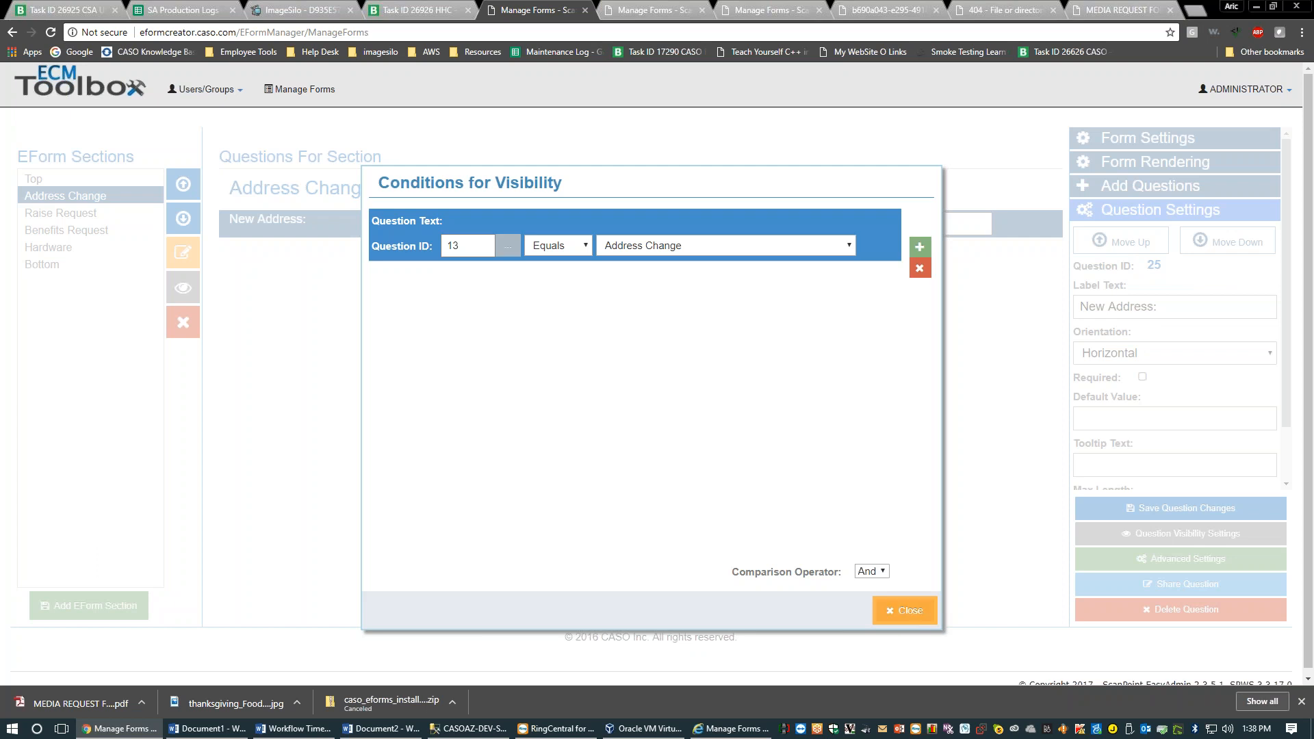
click(904, 611)
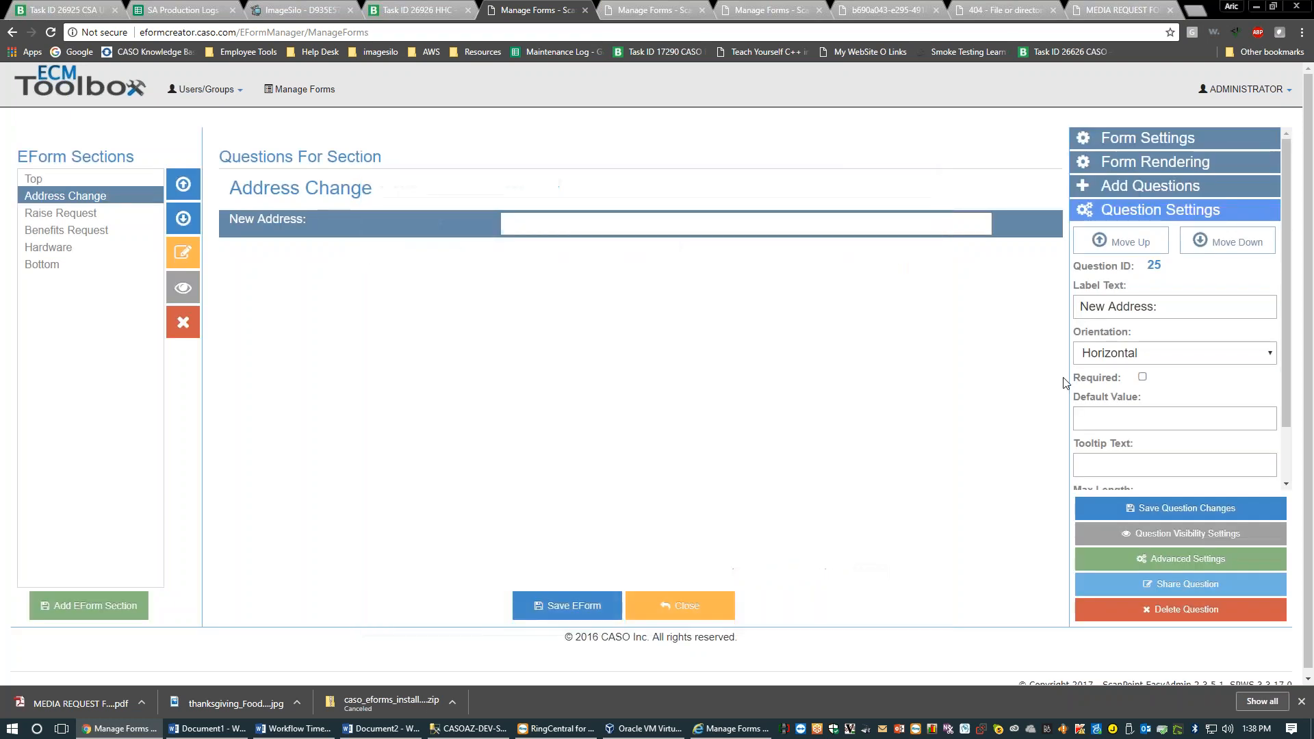
Set the Email question's default value to 'Your email here' and save it
scroll(1135, 374, down, 5)
scroll(1140, 382, up, 5)
click(70, 179)
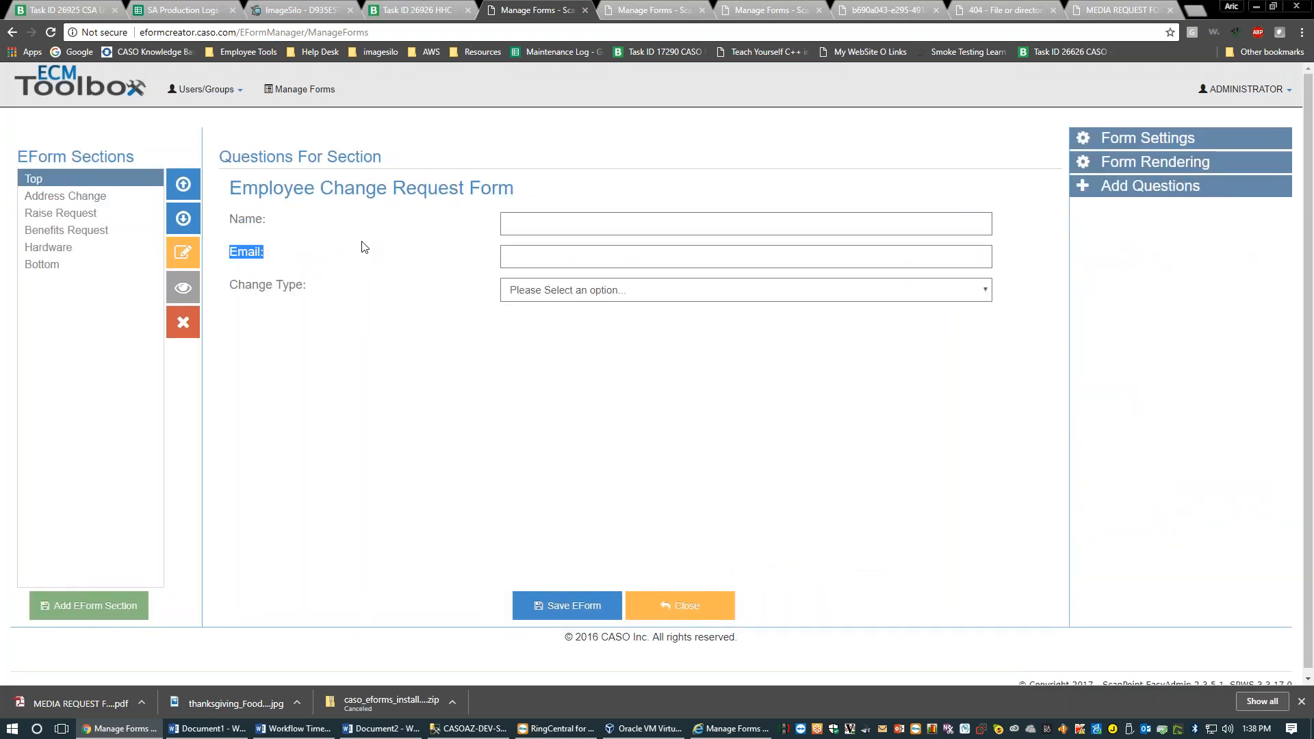
click(306, 251)
scroll(1175, 356, down, 2)
scroll(1175, 356, up, 2)
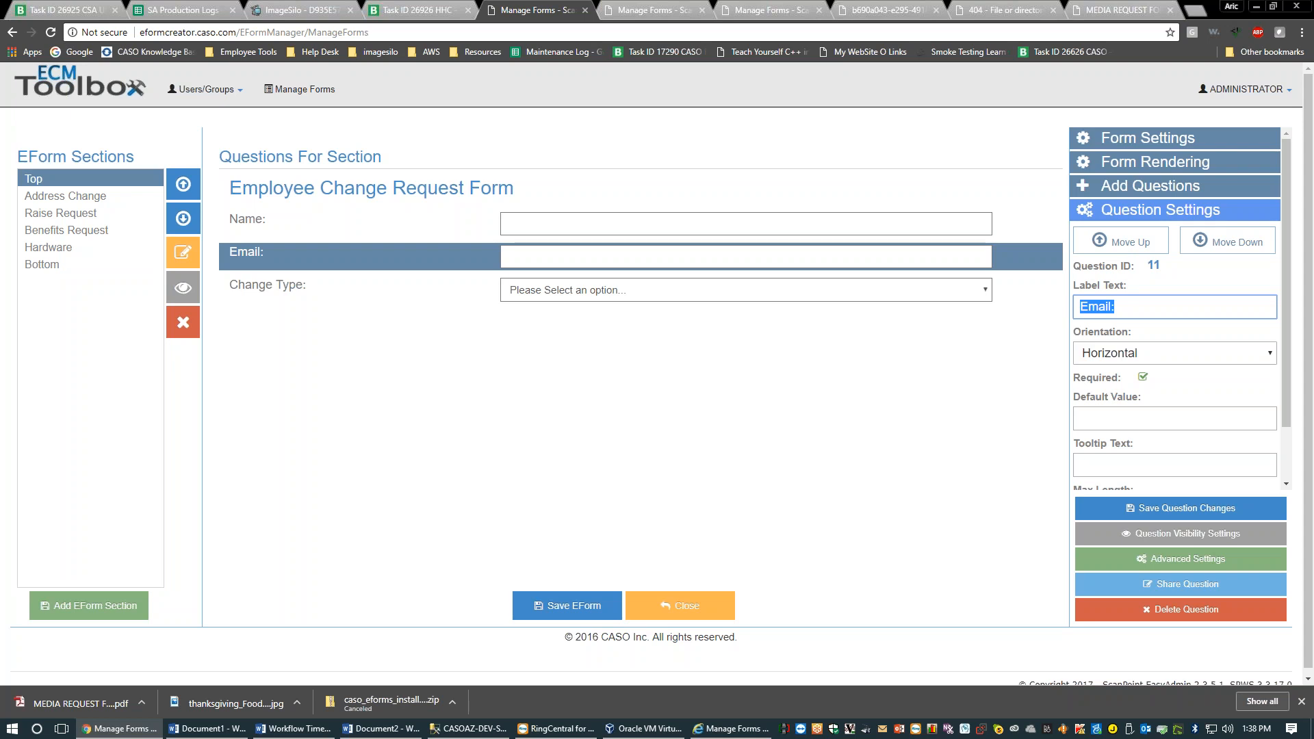
click(1195, 398)
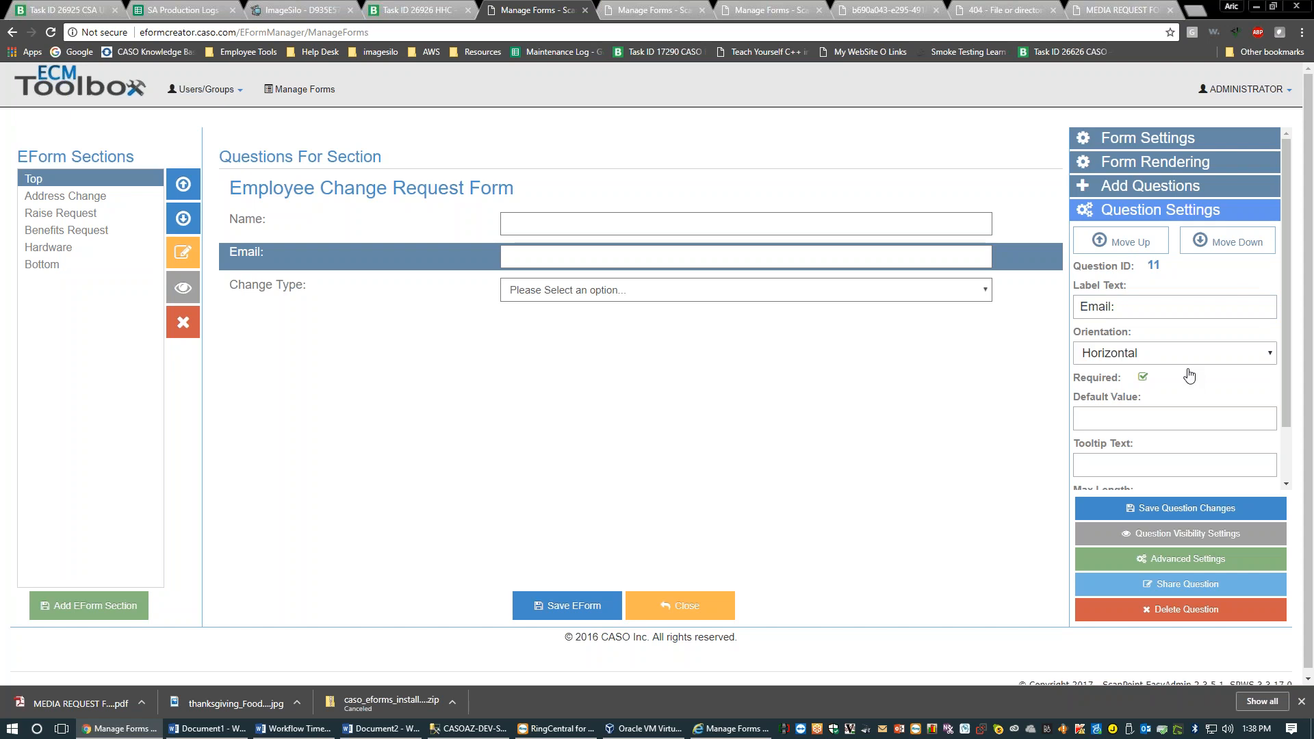
click(1131, 428)
text(You)
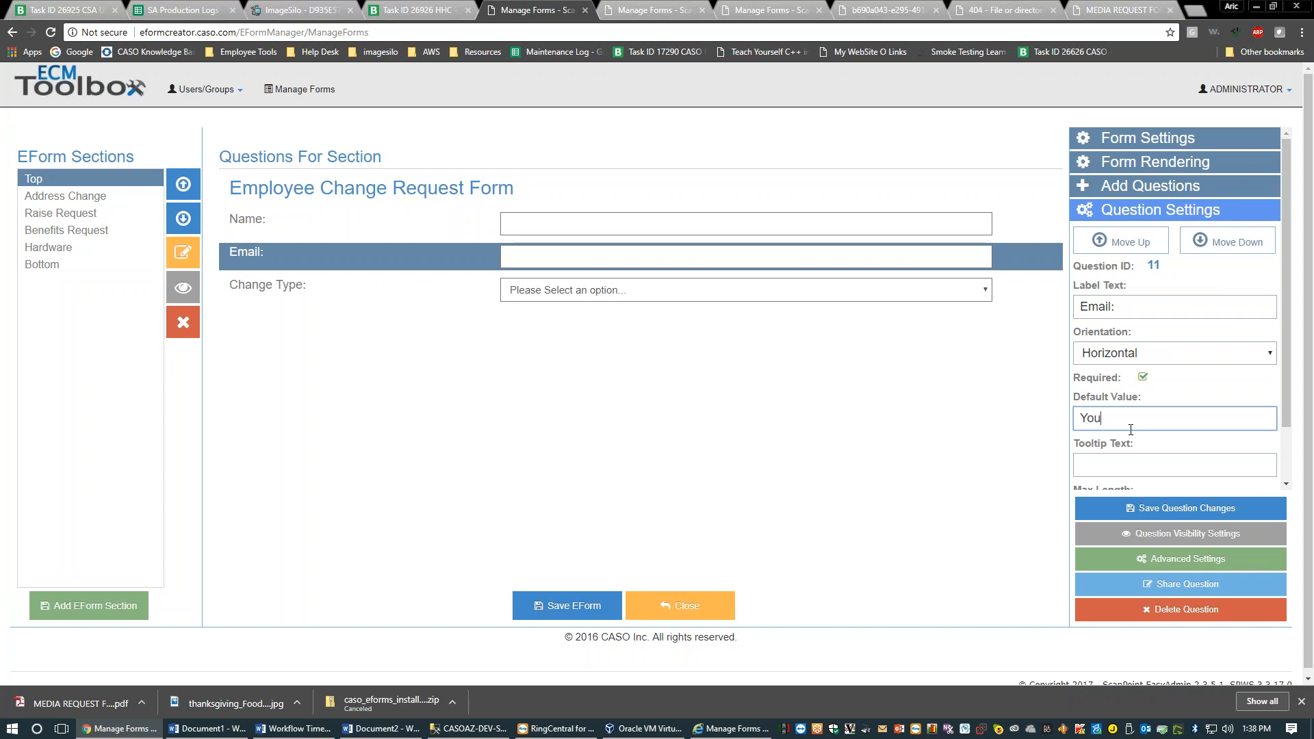
text(r email here)
click(1188, 508)
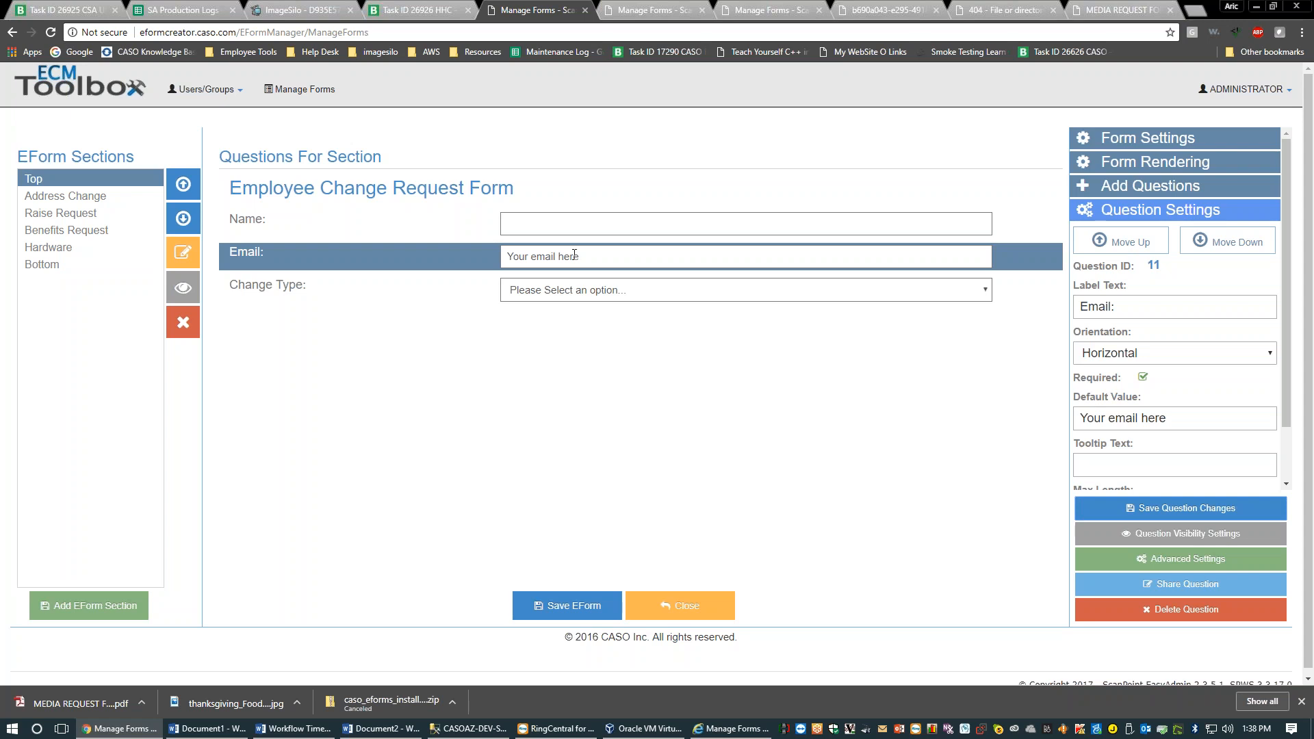
Add the Email tooltip 'Your email address so we can contact you.' and save it
key(BackSpace)
key(BackSpace)
key(BackSpace)
key(BackSpace)
key(BackSpace)
key(BackSpace)
key(BackSpace)
key(BackSpace)
key(BackSpace)
text(f)
drag(566, 261, 507, 257)
key(BackSpace)
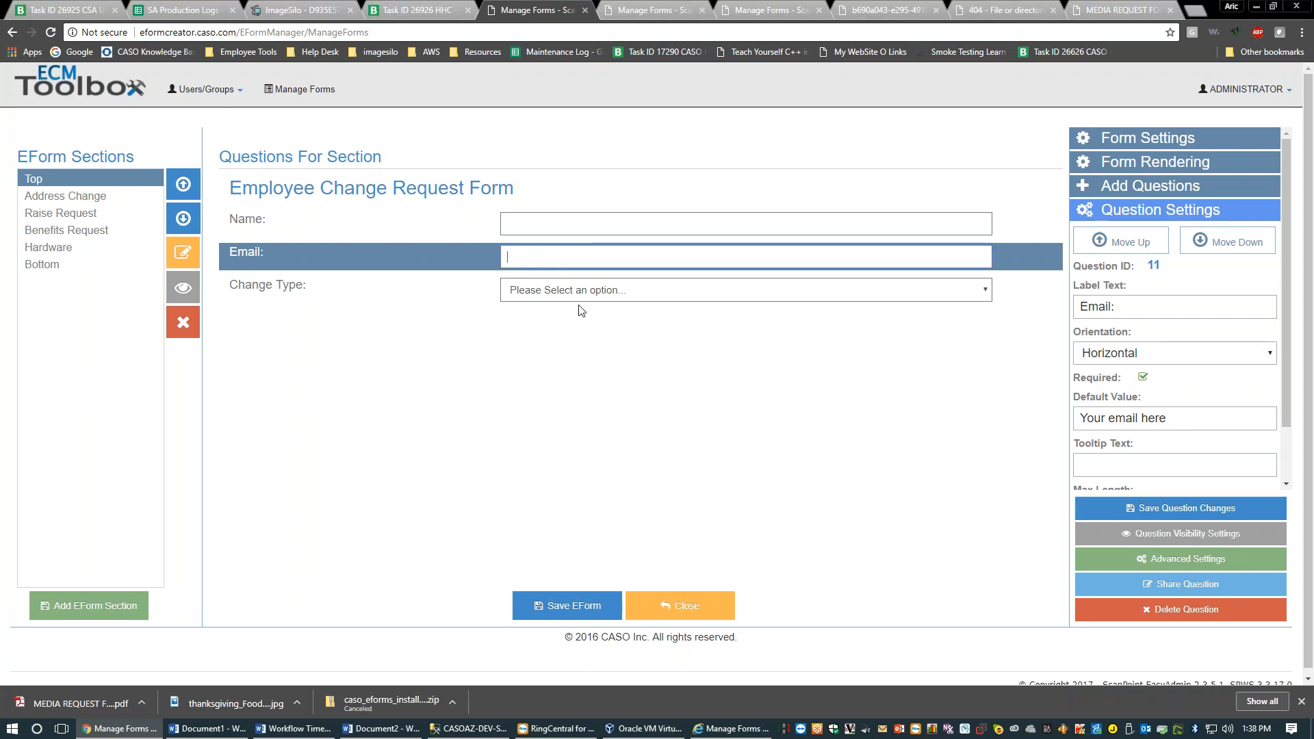
click(1174, 468)
text(Your email add)
text(ress so we can cont)
text(act you.)
click(1180, 510)
click(972, 222)
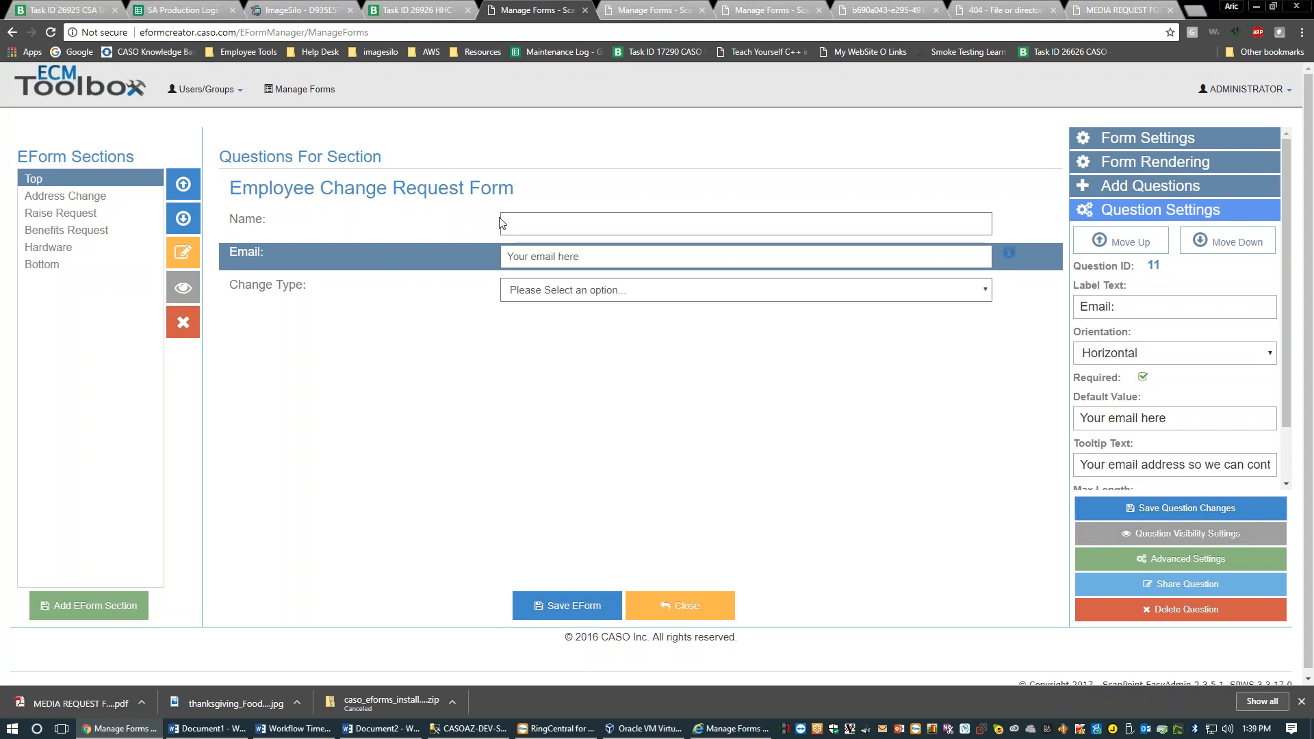
mouse_move(1008, 257)
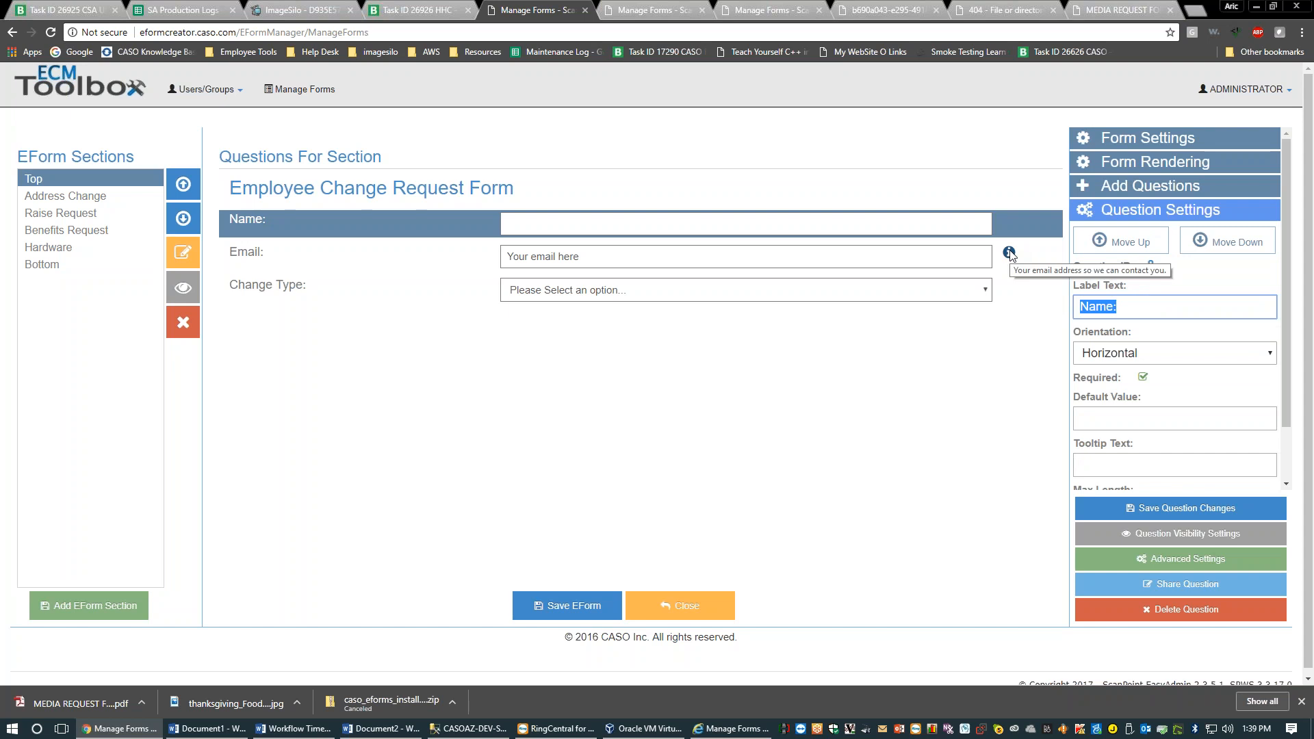
click(1135, 313)
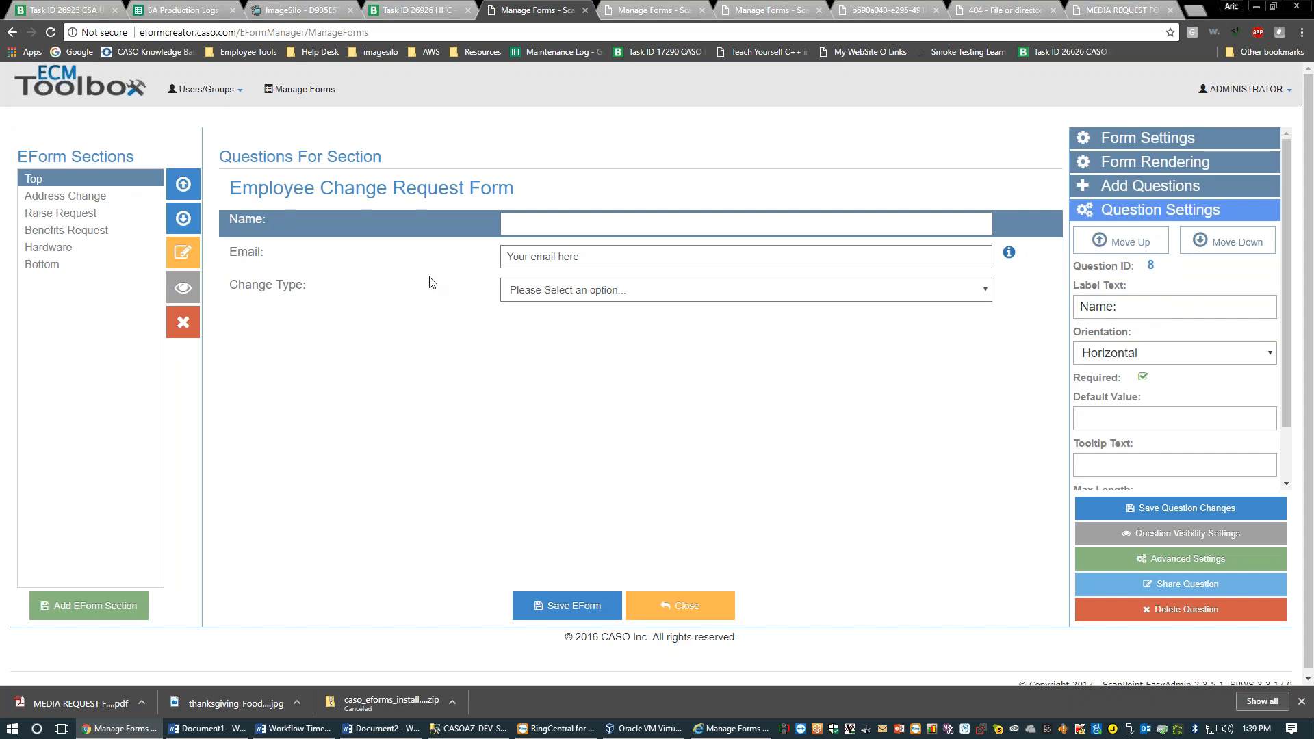
click(340, 257)
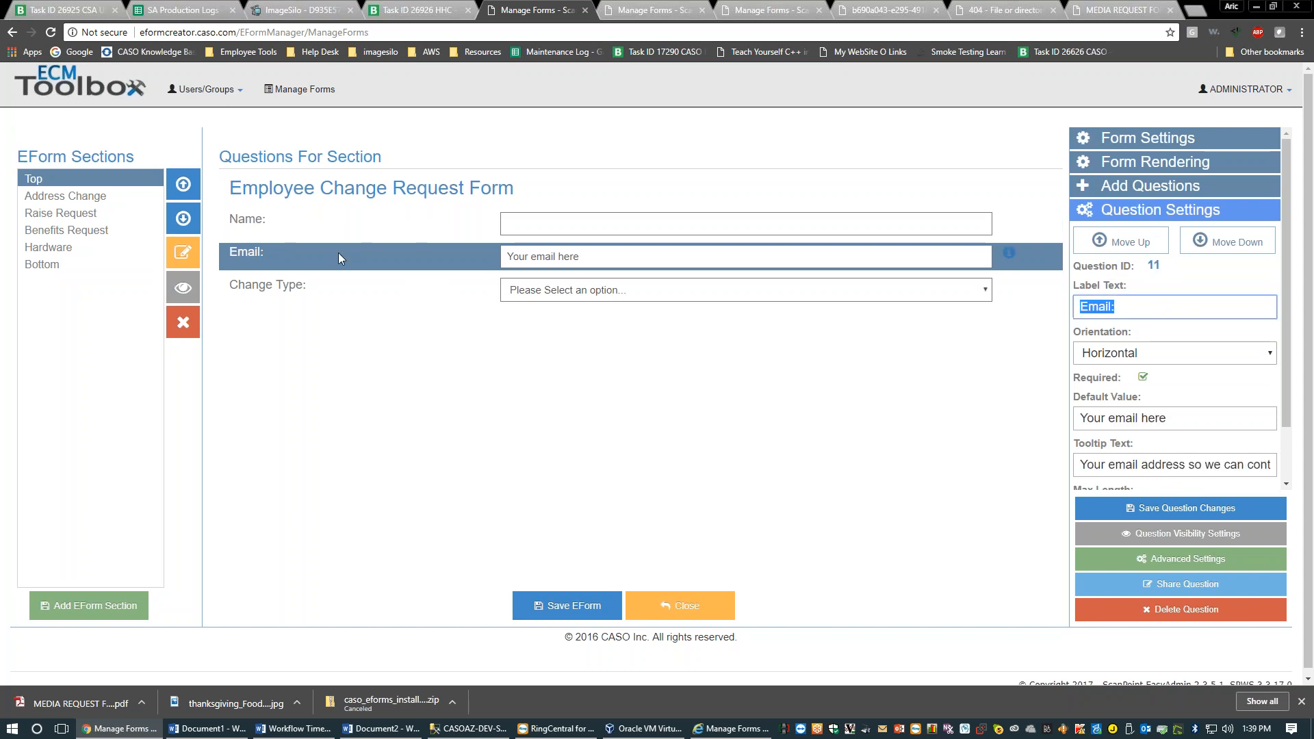
click(328, 222)
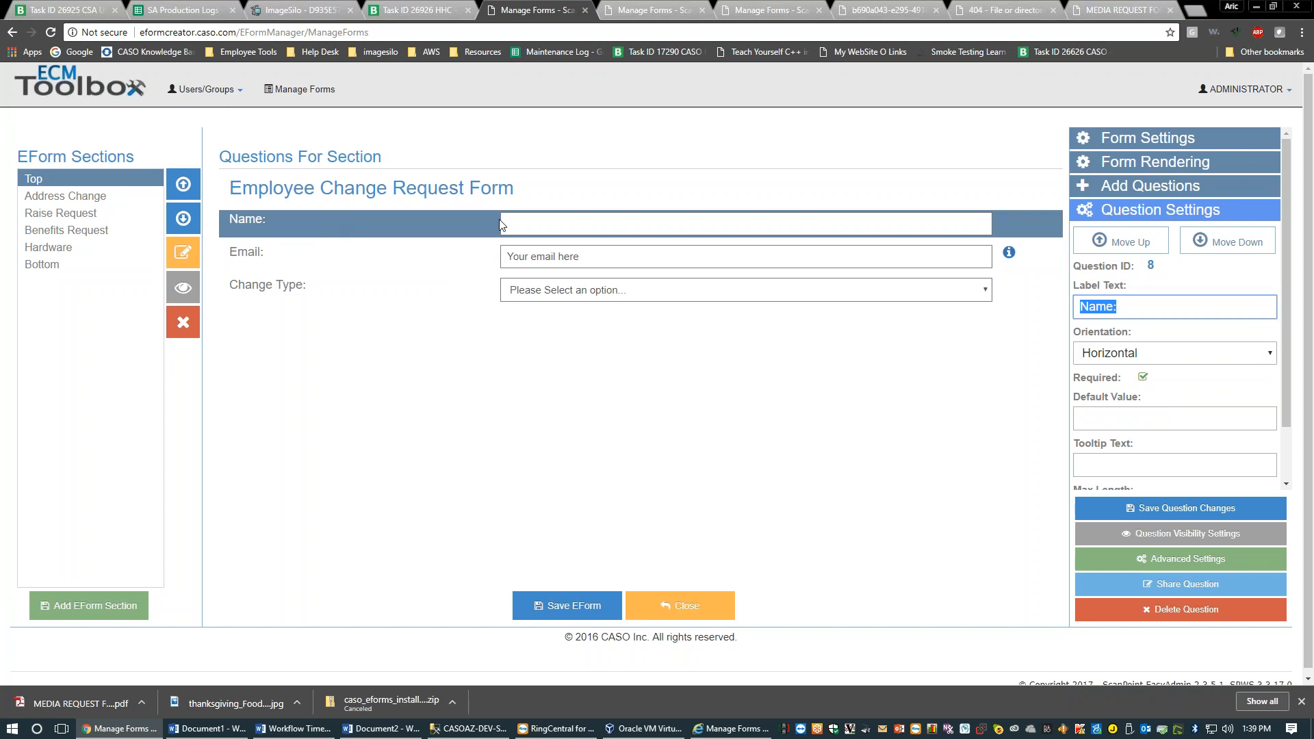
click(1215, 245)
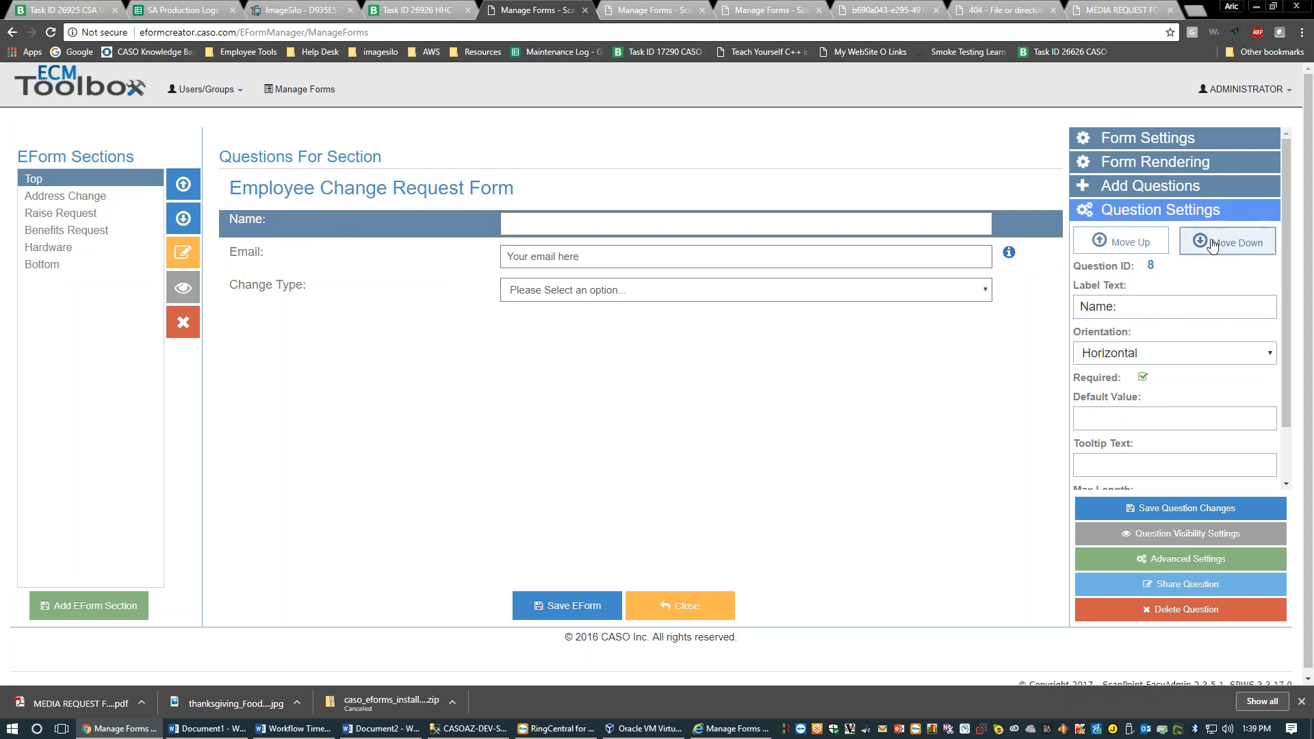
click(1215, 245)
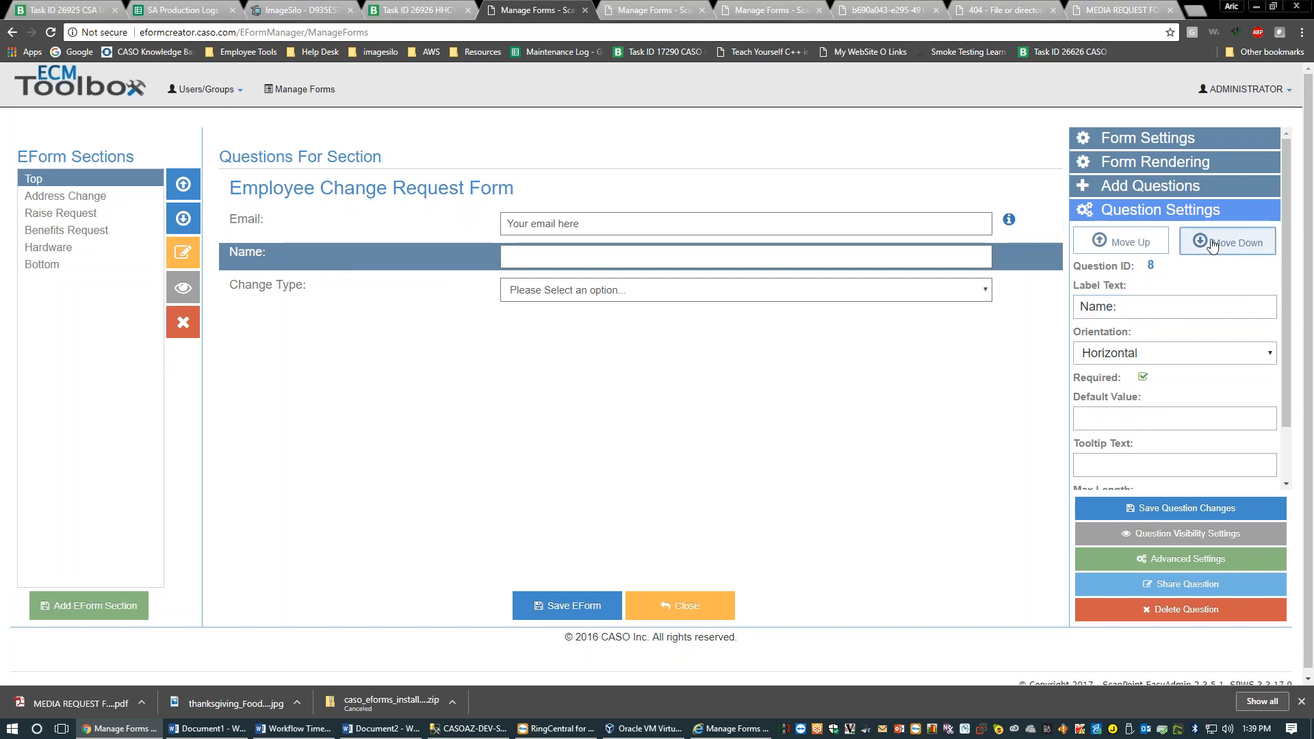
click(1126, 245)
drag(315, 263, 355, 231)
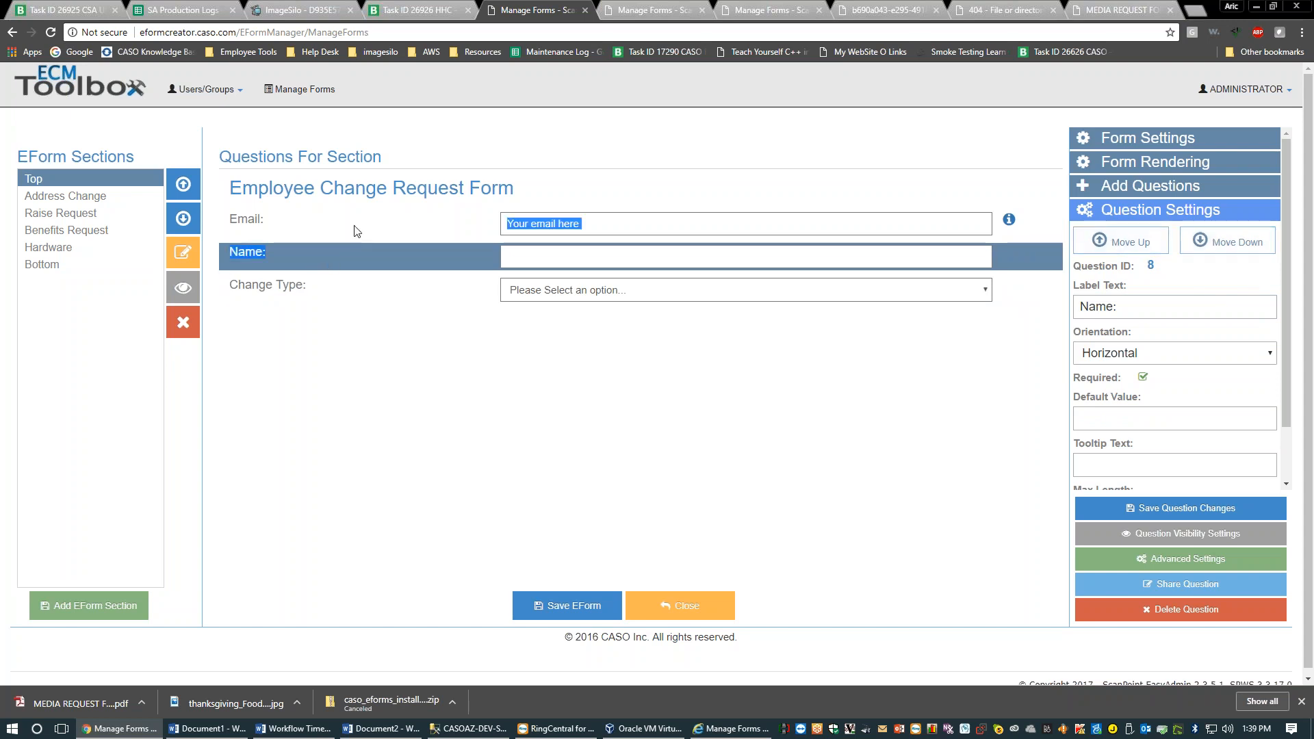
click(358, 264)
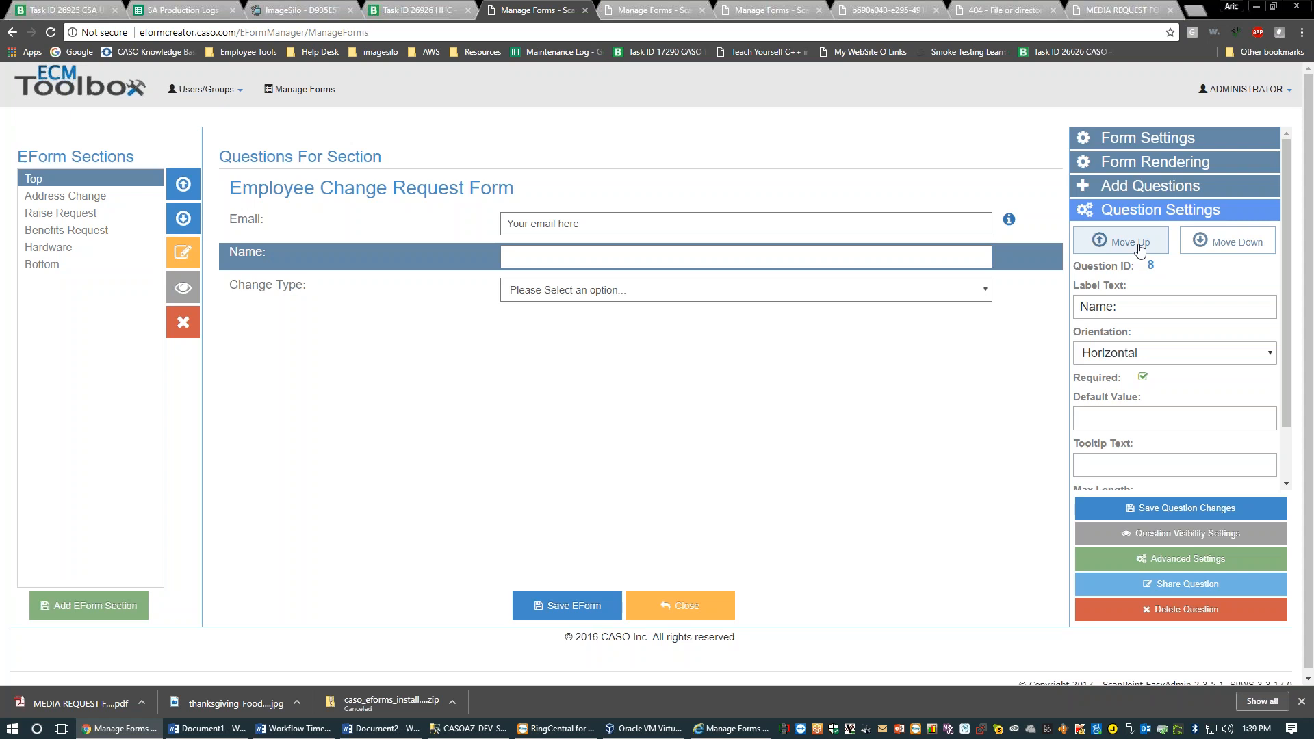
click(1131, 244)
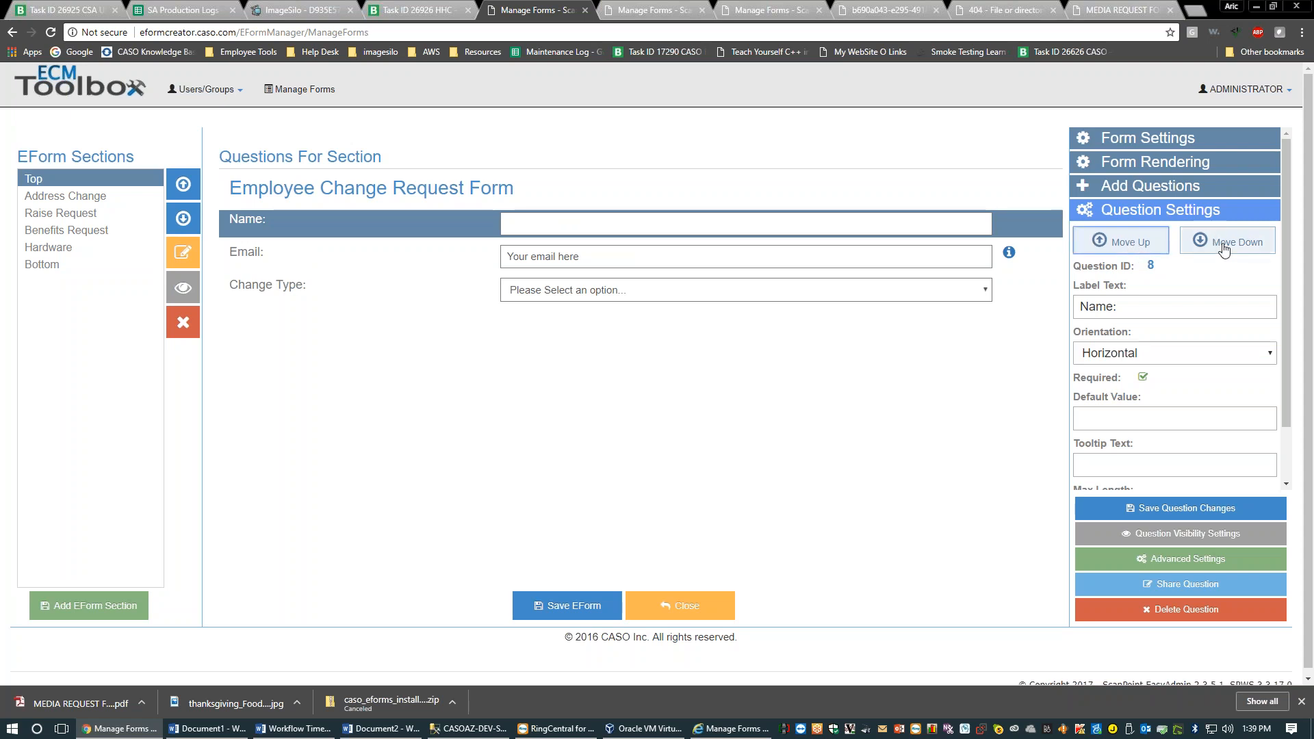
click(1225, 247)
click(1225, 246)
click(1122, 243)
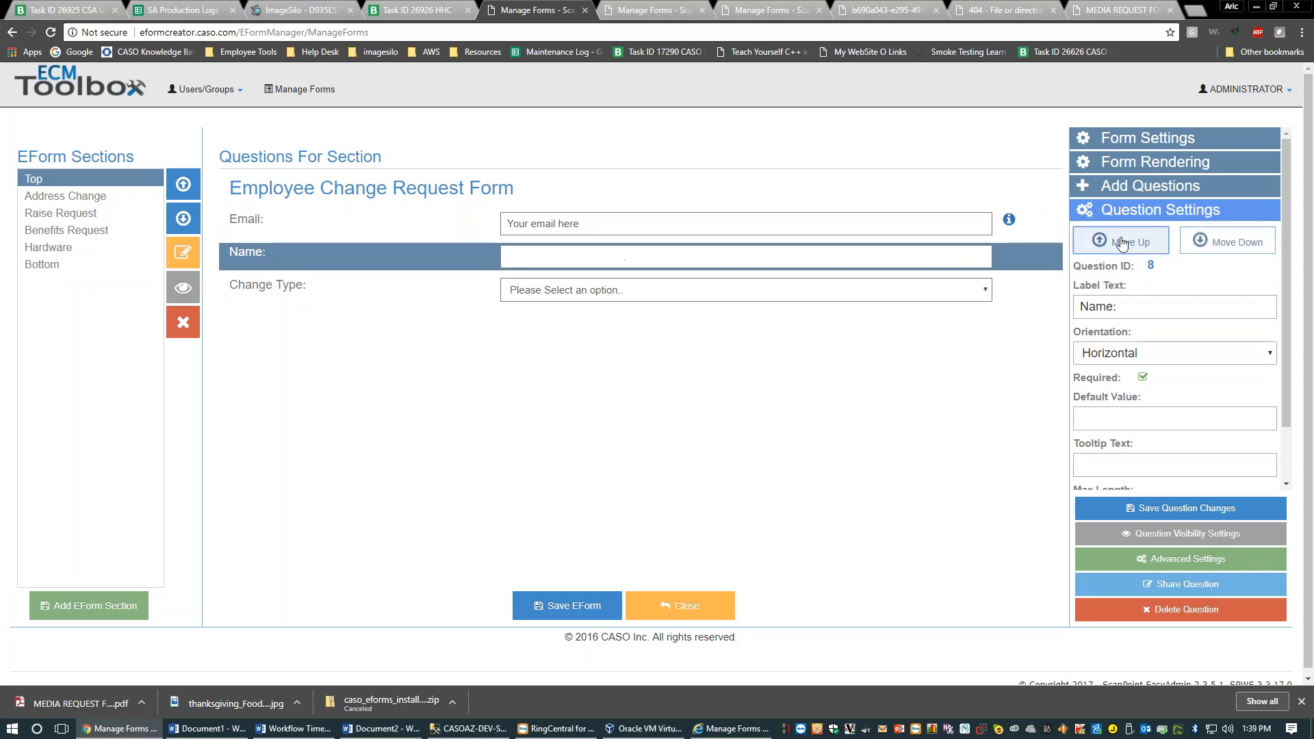
click(1123, 243)
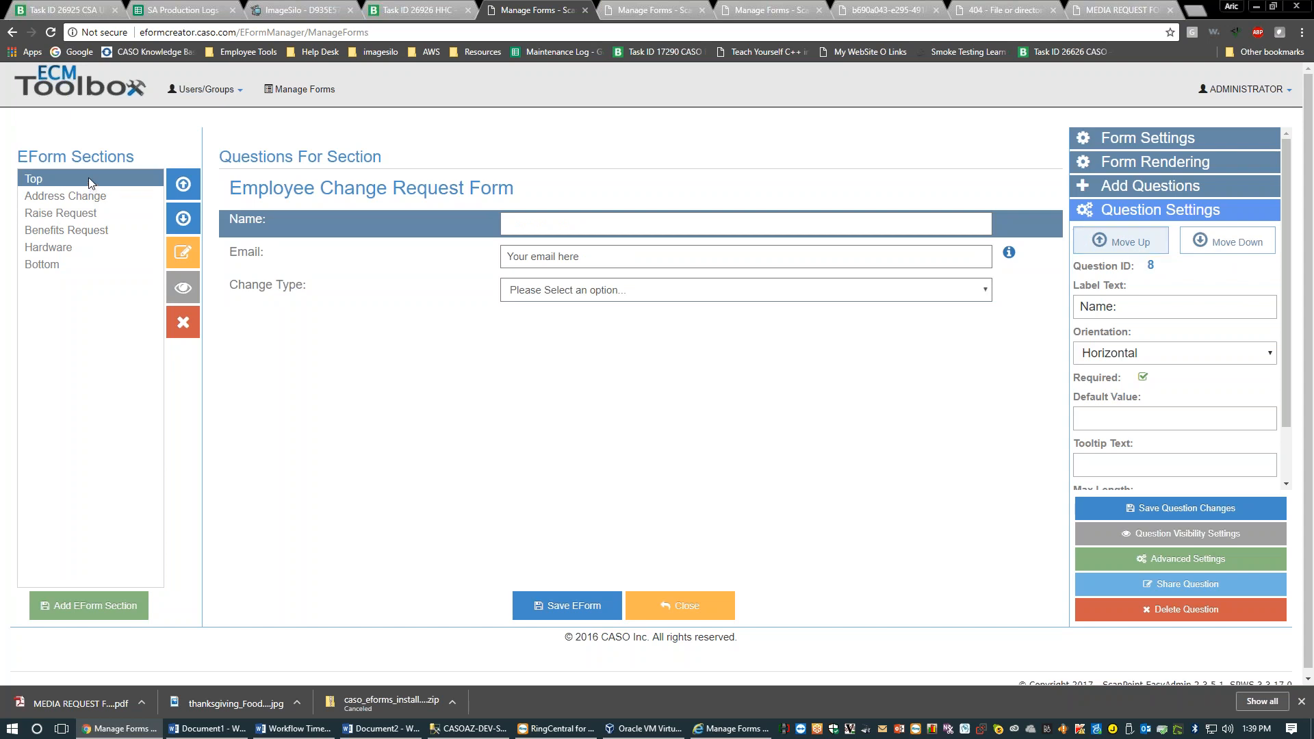
click(190, 225)
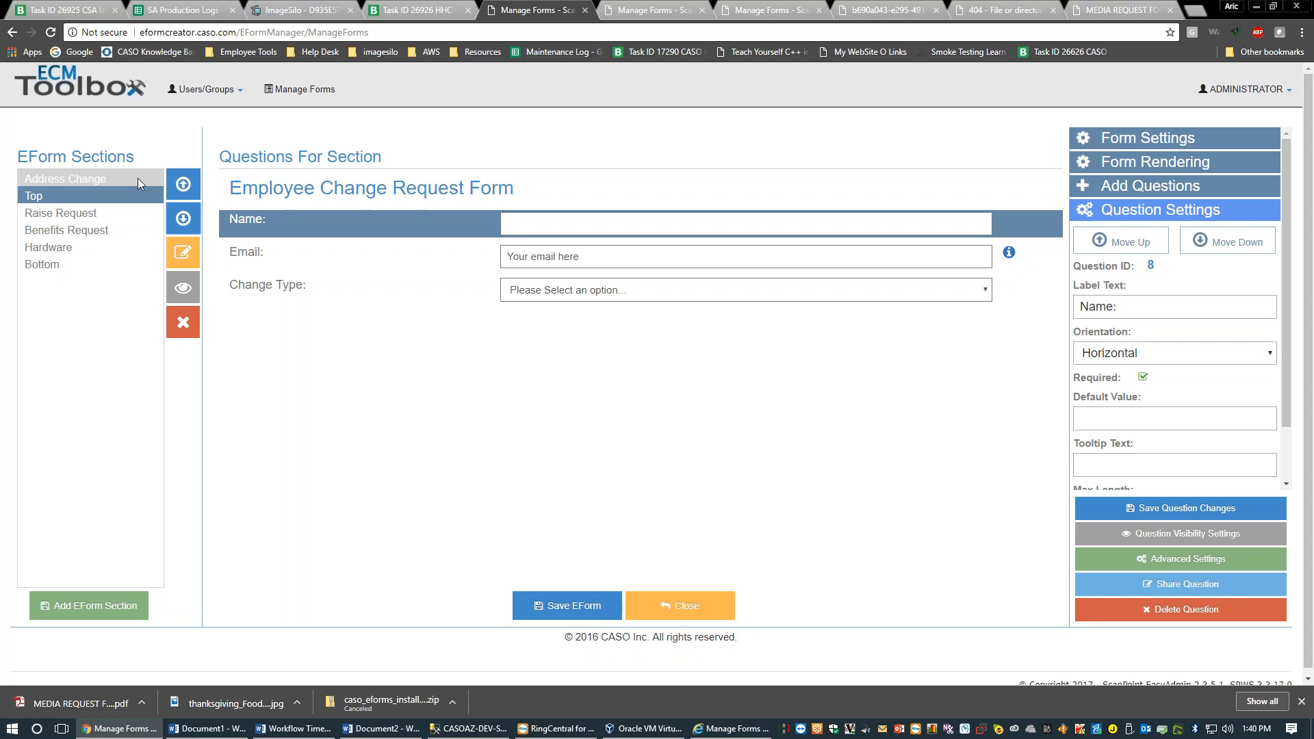
click(182, 184)
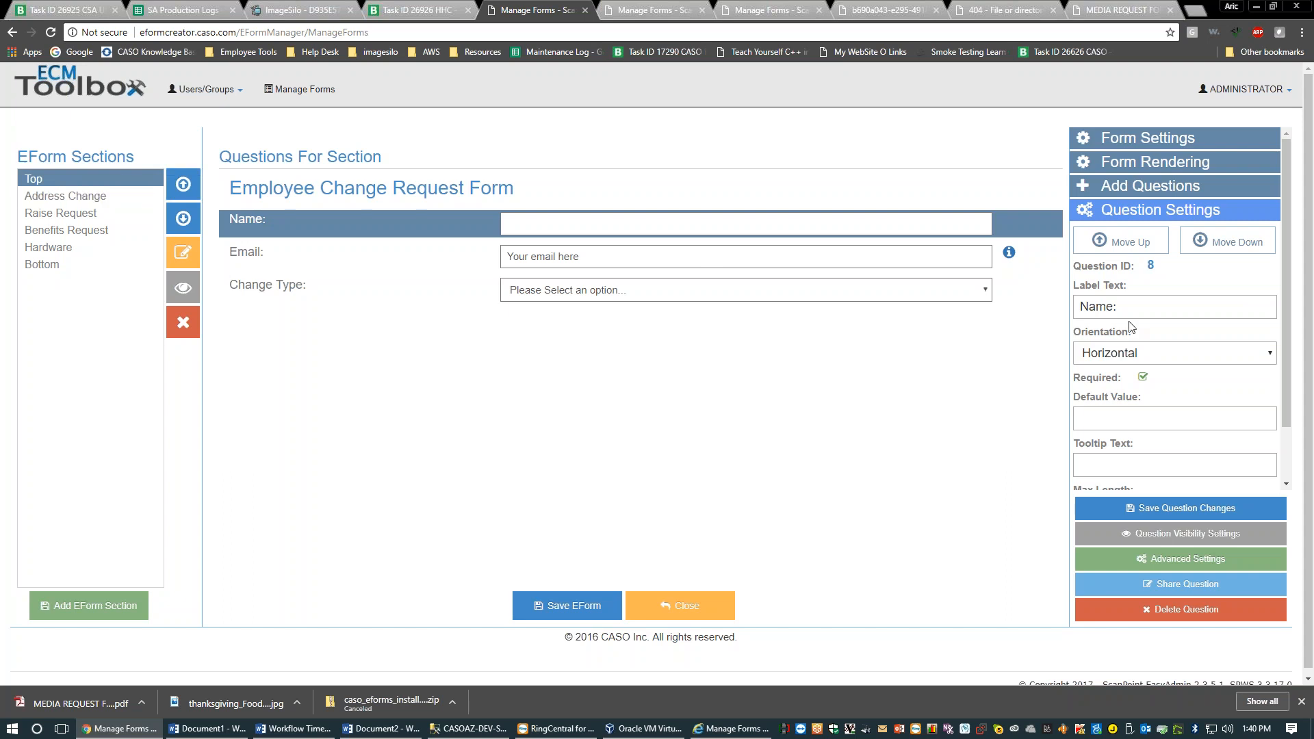
scroll(1131, 328, down, 1)
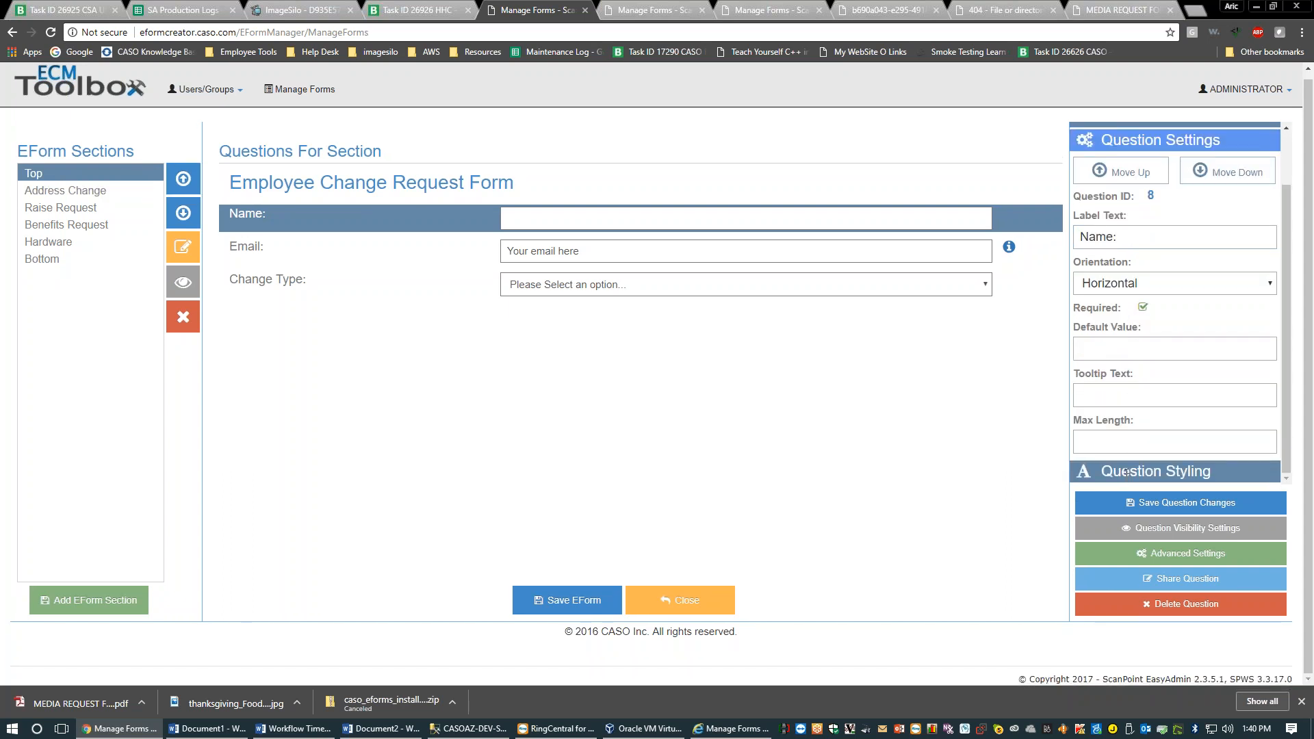
scroll(637, 342, up, 1)
click(118, 193)
click(125, 175)
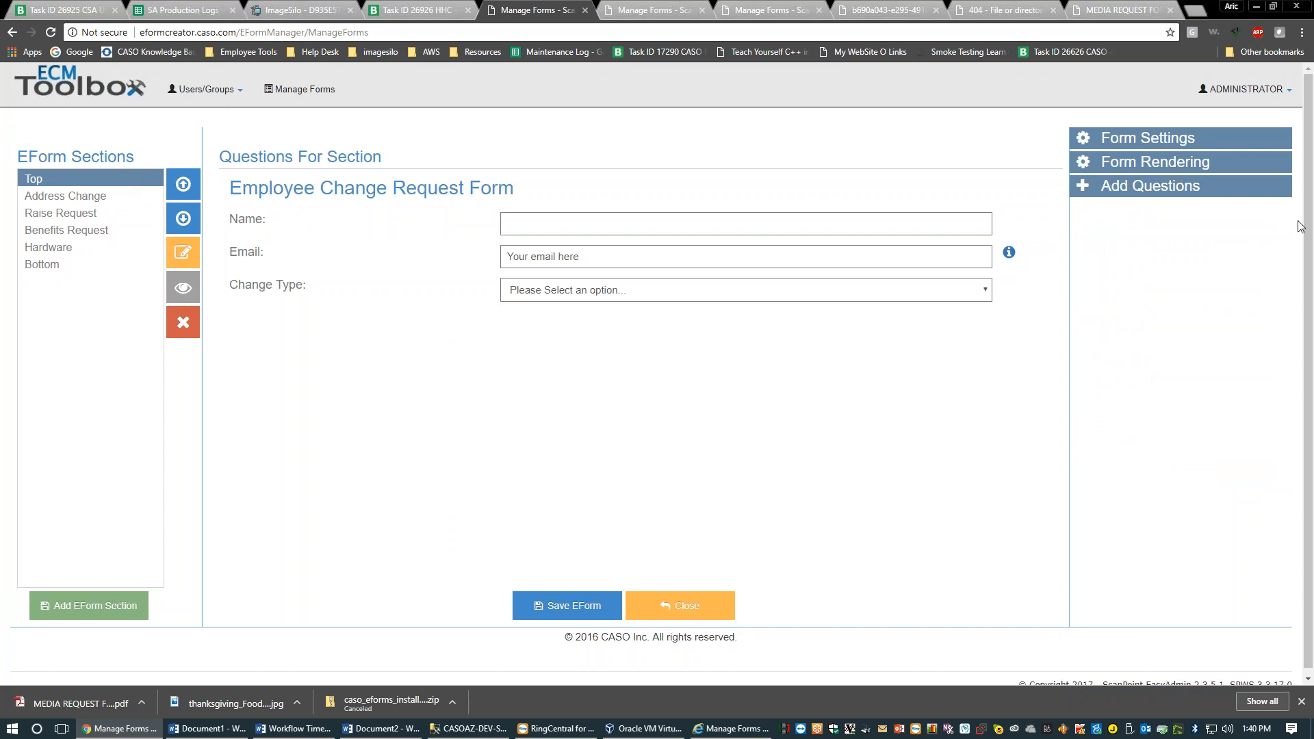
click(305, 235)
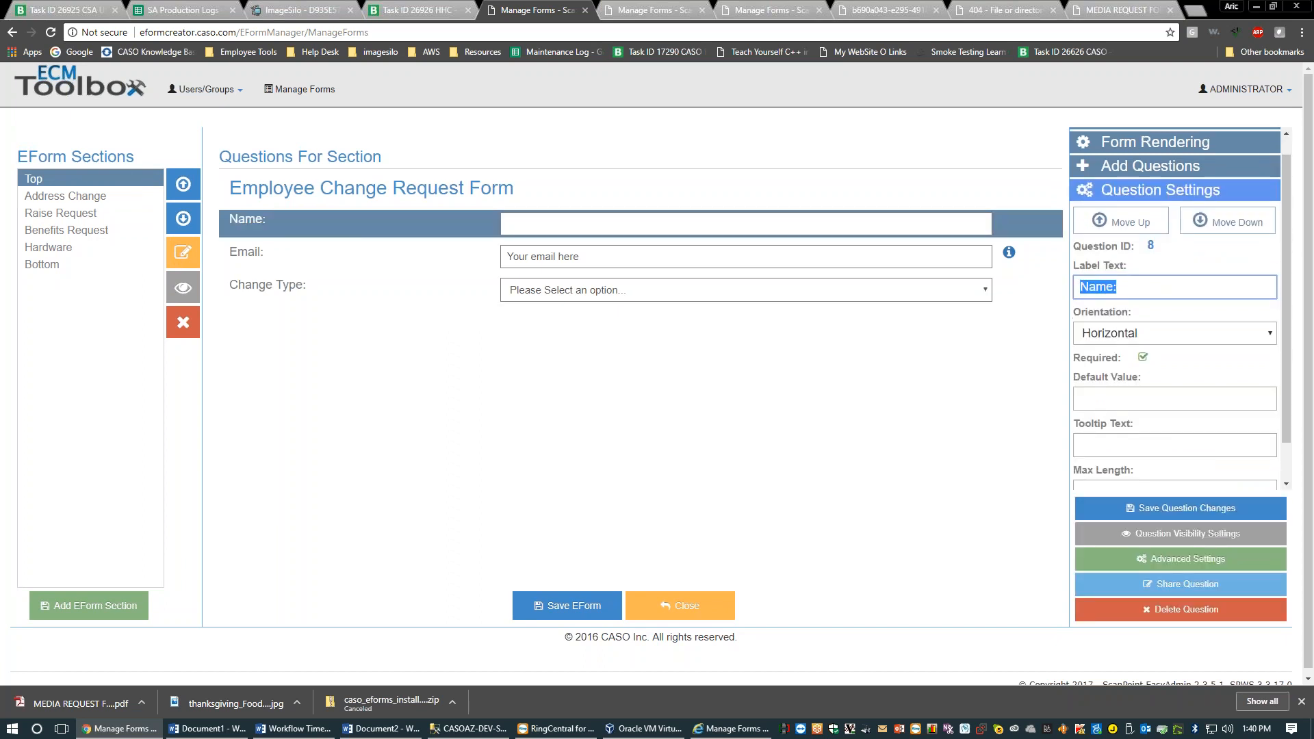
scroll(1176, 404, down, 2)
Enlarge the Name label to size 32 and change its font to Comic Sans MS
click(1186, 470)
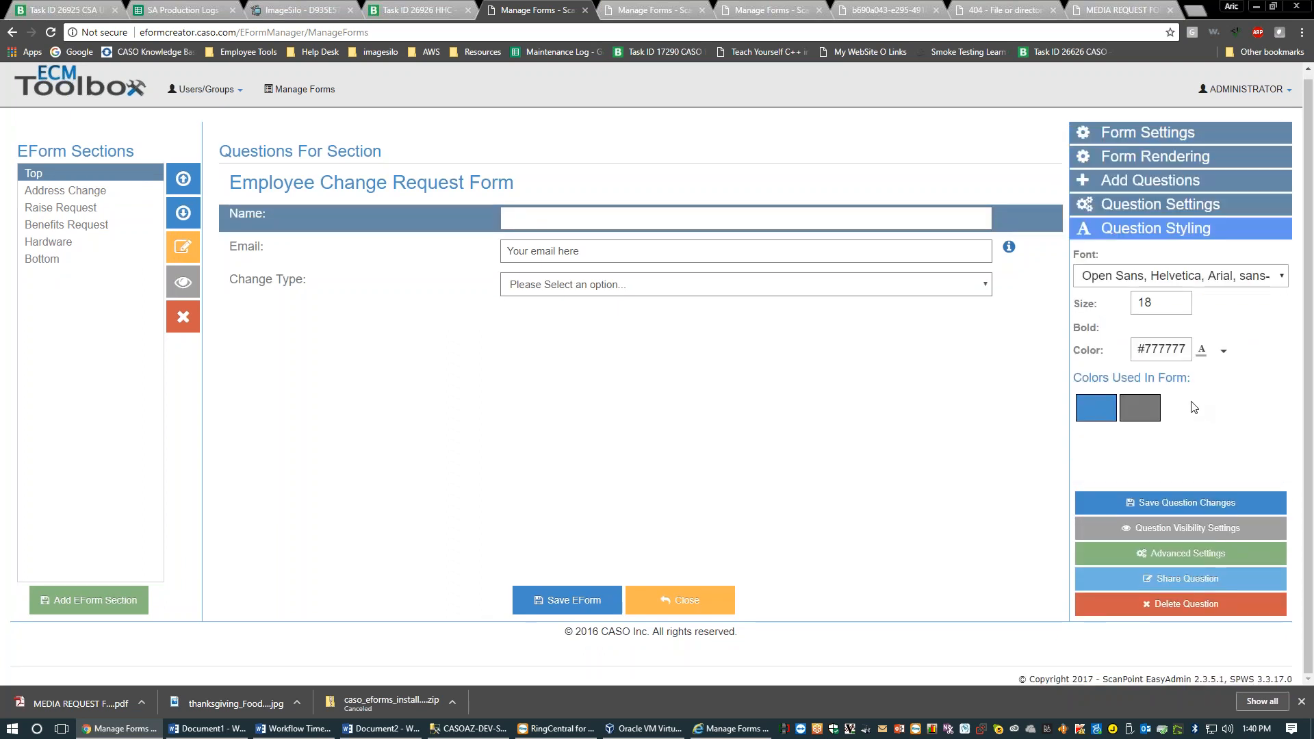
double_click(1158, 306)
text(32)
click(1116, 506)
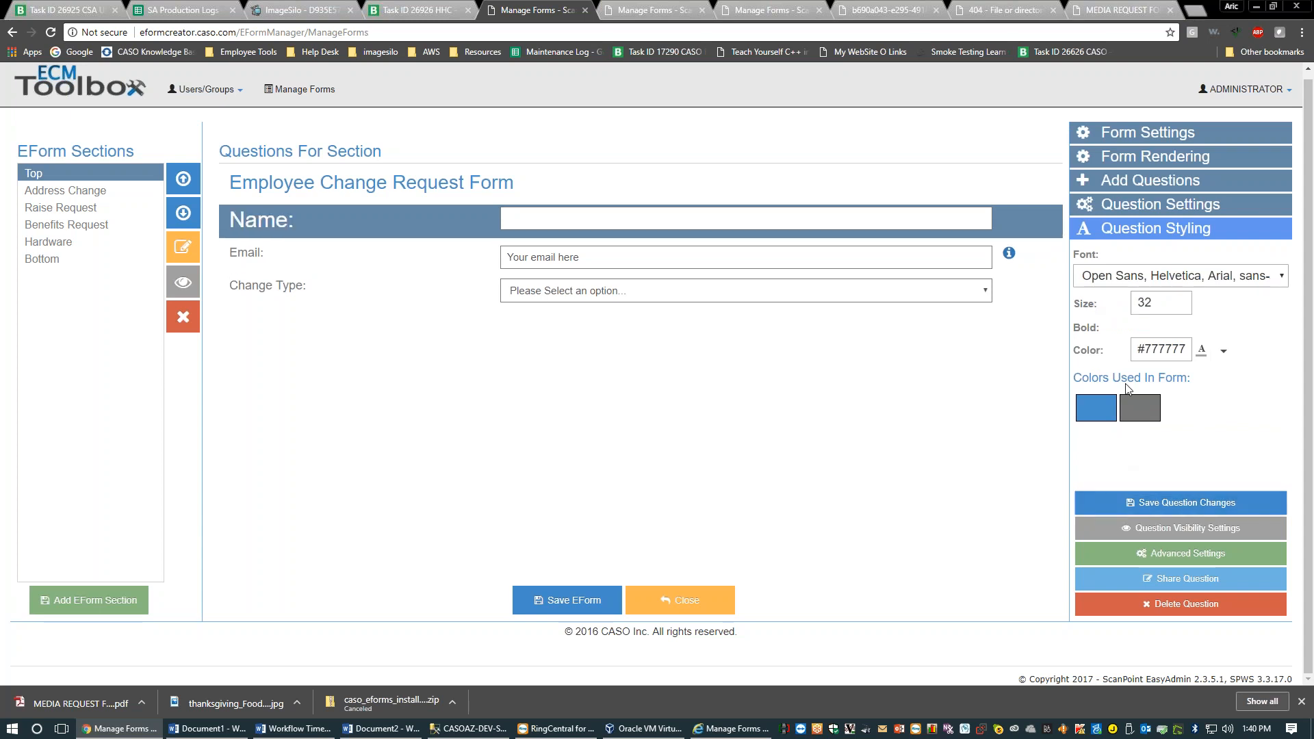
click(1158, 276)
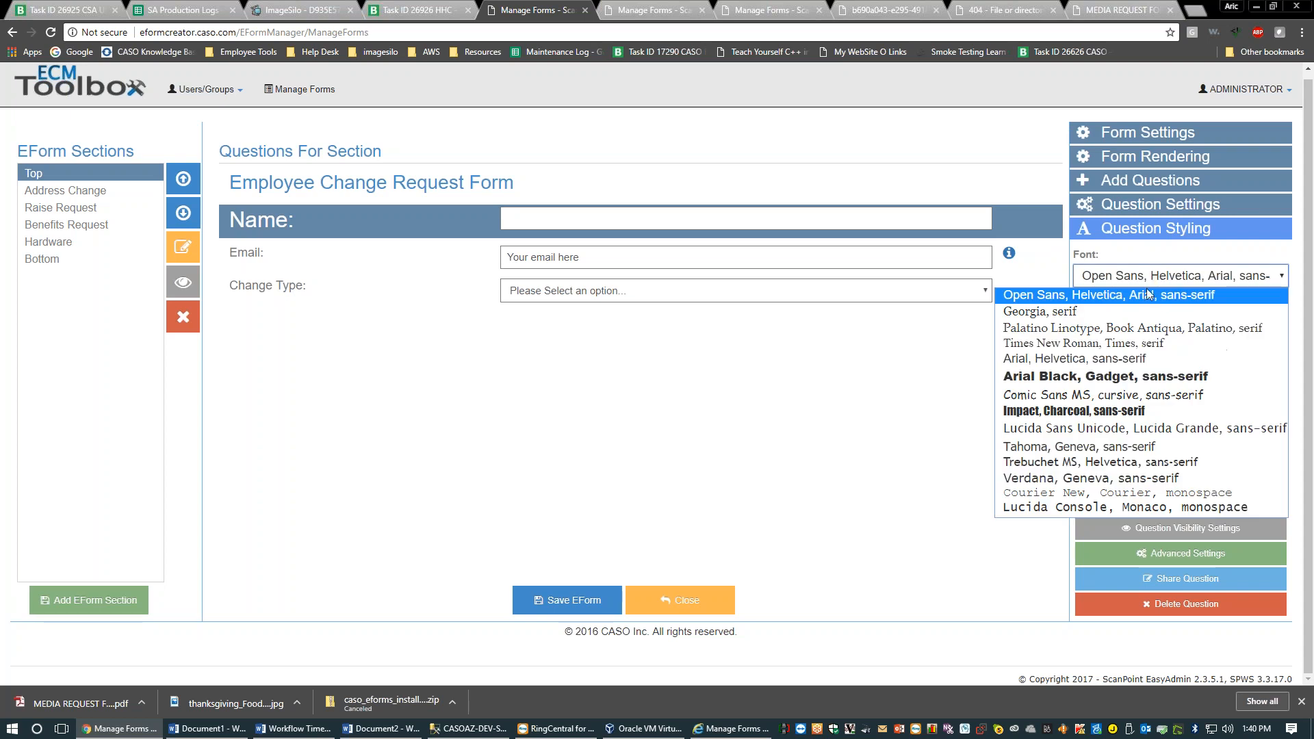
click(1104, 395)
click(1163, 504)
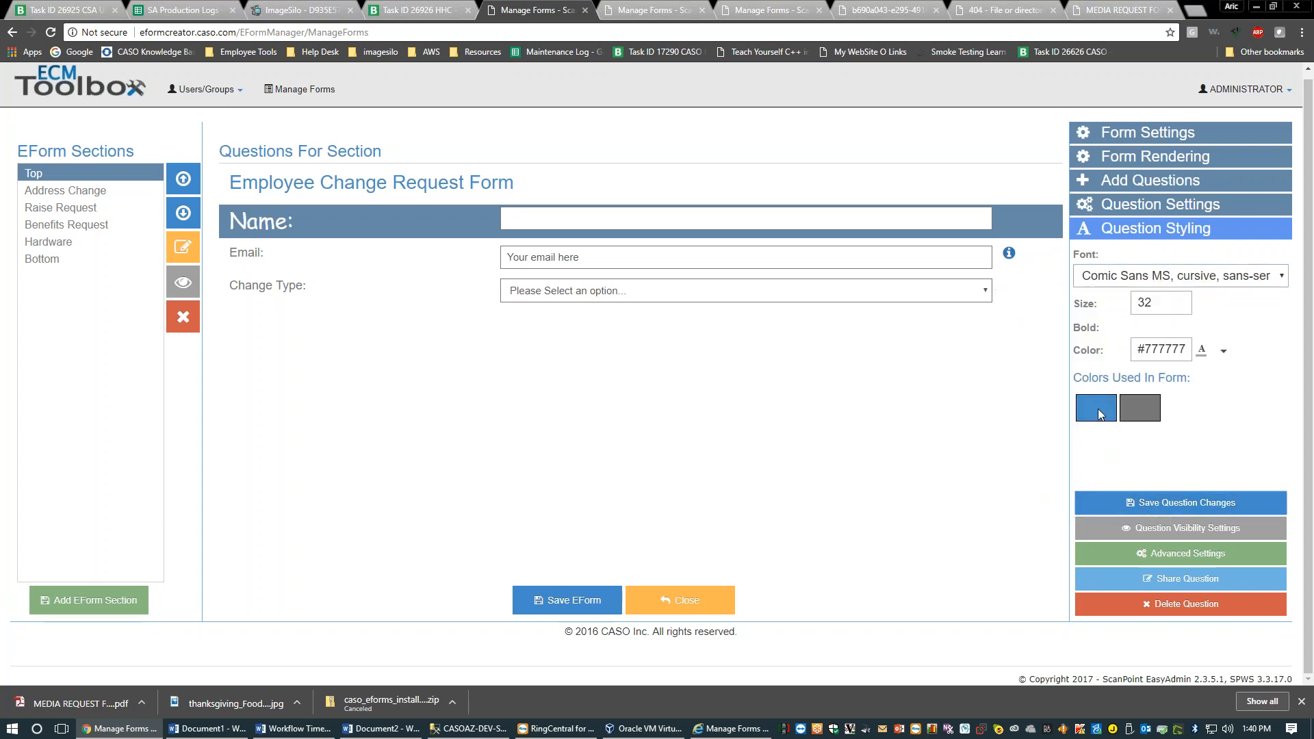
Color the Name label red (#ff0606) and save the question's styling
click(1225, 350)
click(1258, 414)
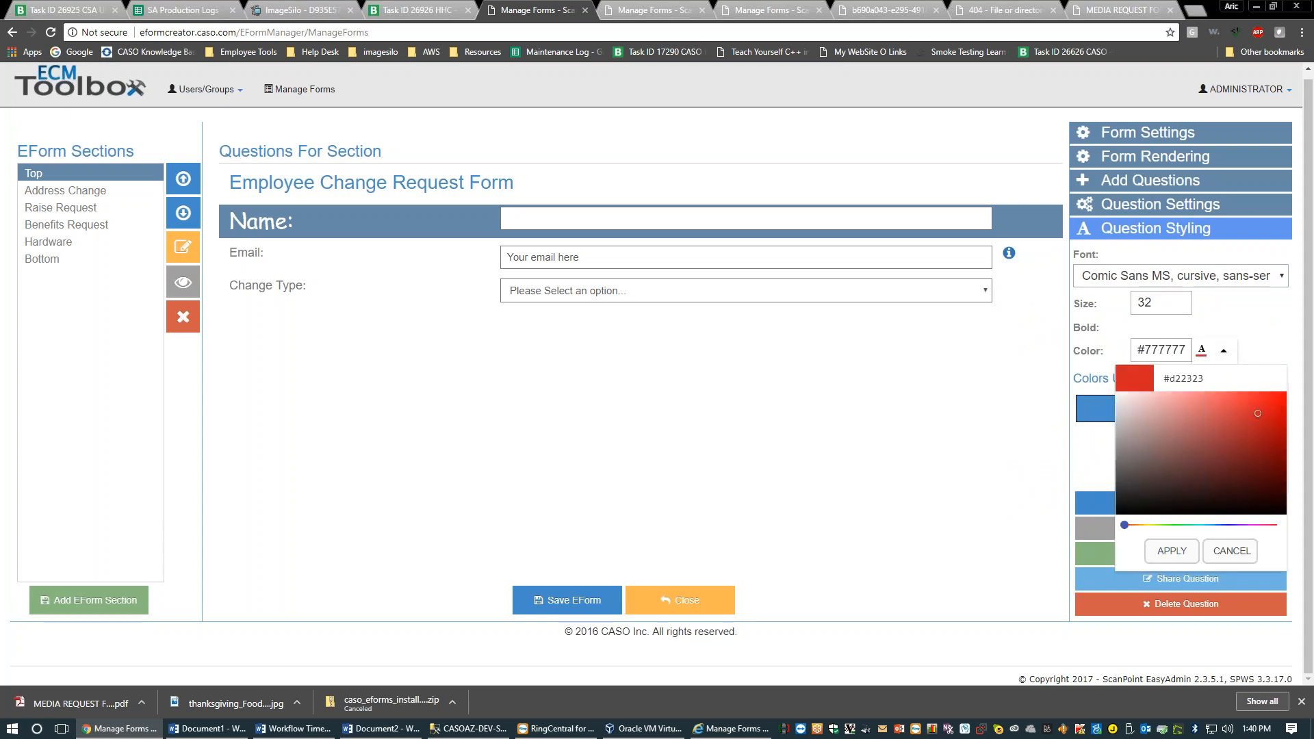
click(1172, 551)
click(359, 265)
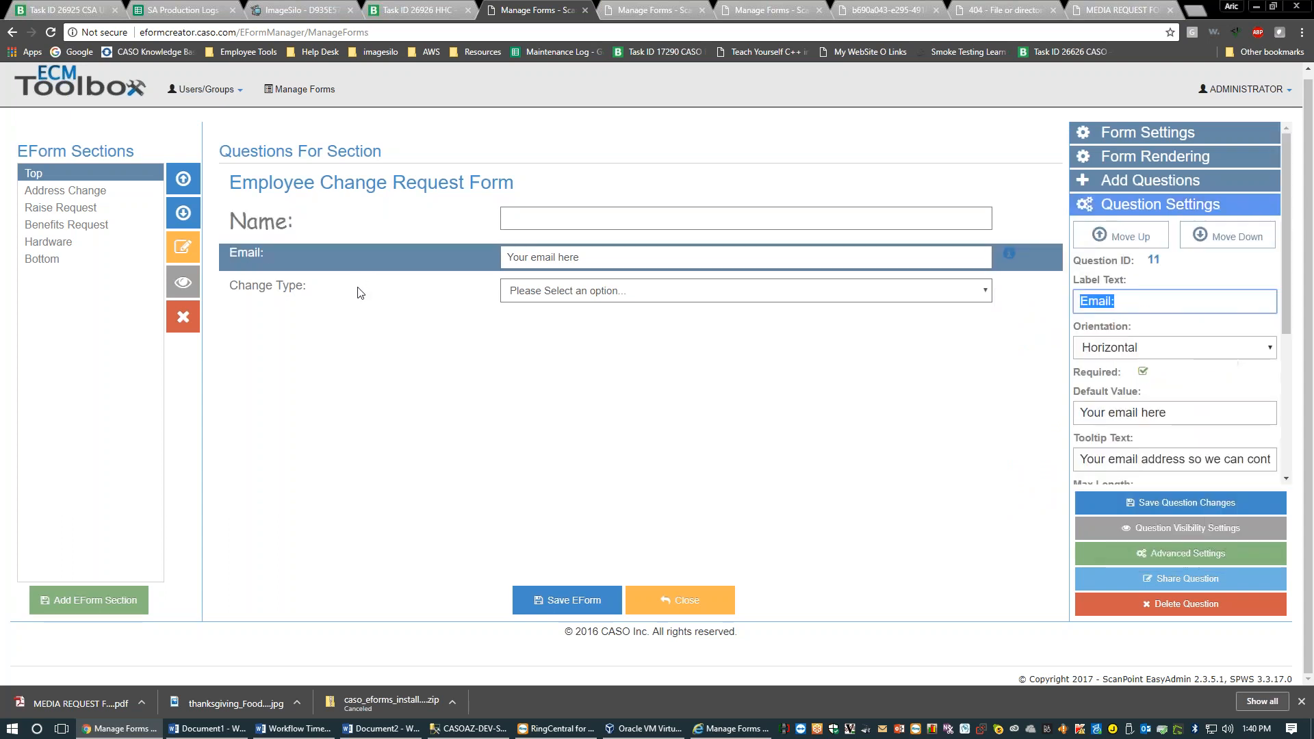
click(342, 214)
scroll(1164, 356, down, 4)
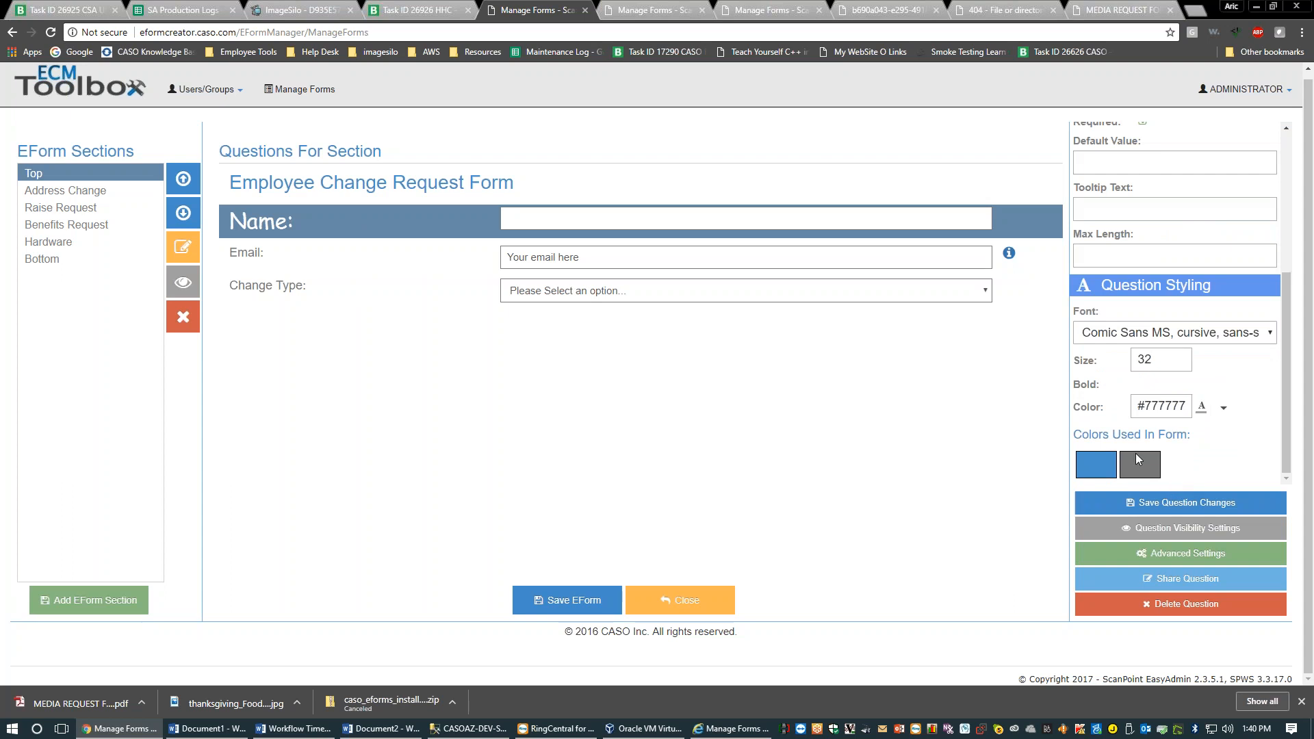
click(1224, 407)
click(1283, 451)
click(1170, 609)
click(1167, 408)
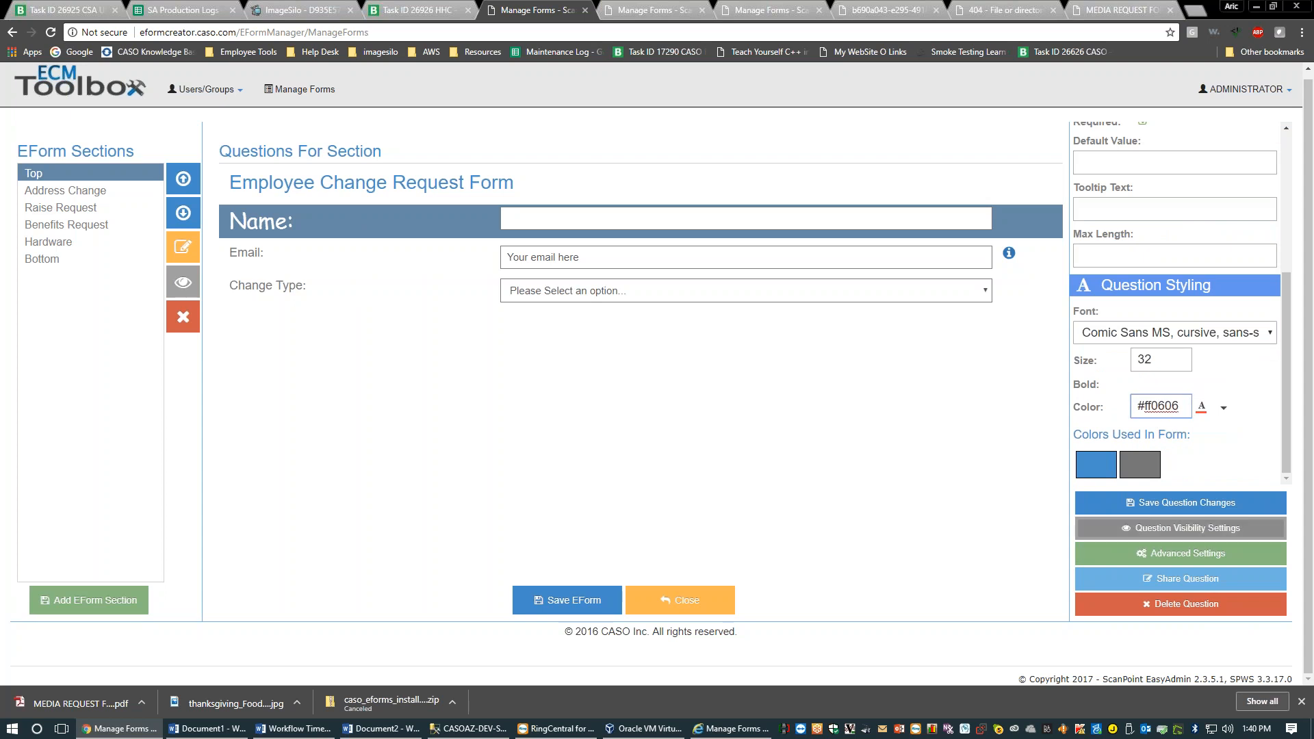
click(1188, 503)
Review the Top section's Name, Email and Change Type questions and the form settings
click(305, 267)
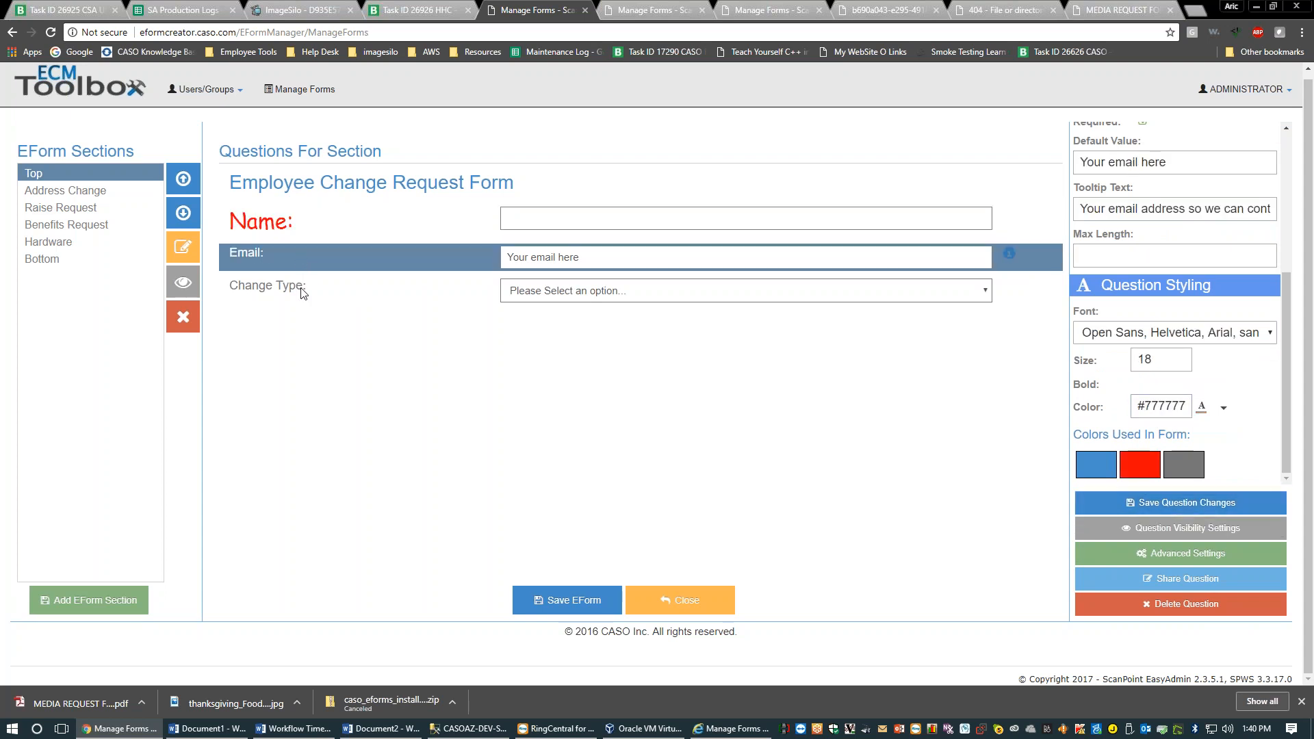
click(293, 279)
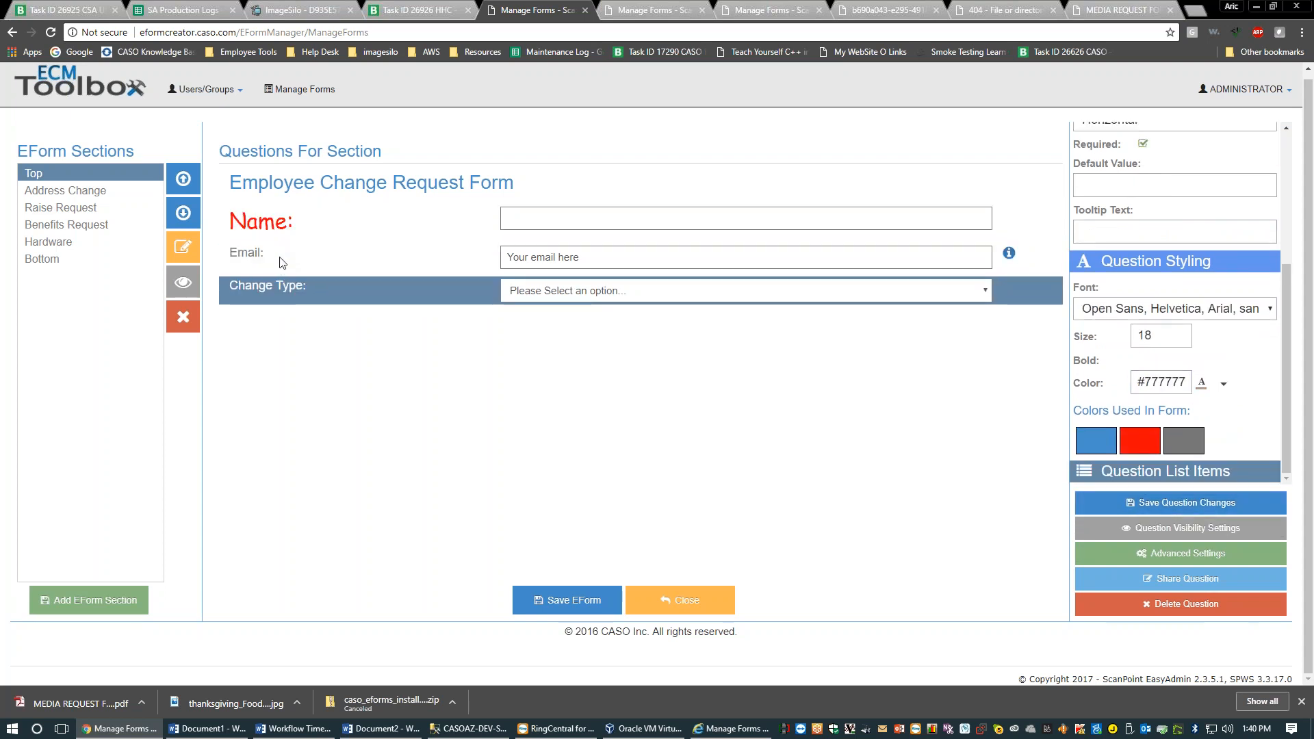
click(290, 205)
click(299, 249)
click(294, 279)
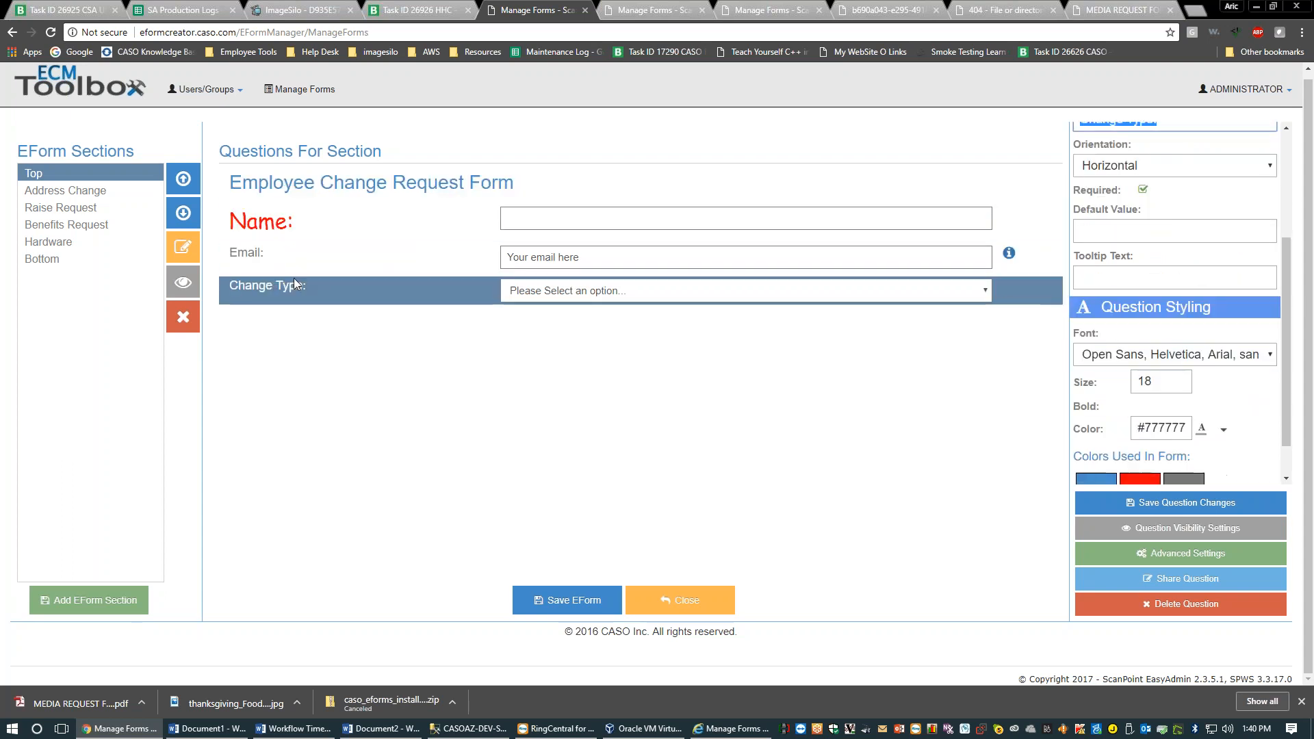
click(286, 260)
click(294, 221)
click(297, 195)
click(304, 279)
click(334, 235)
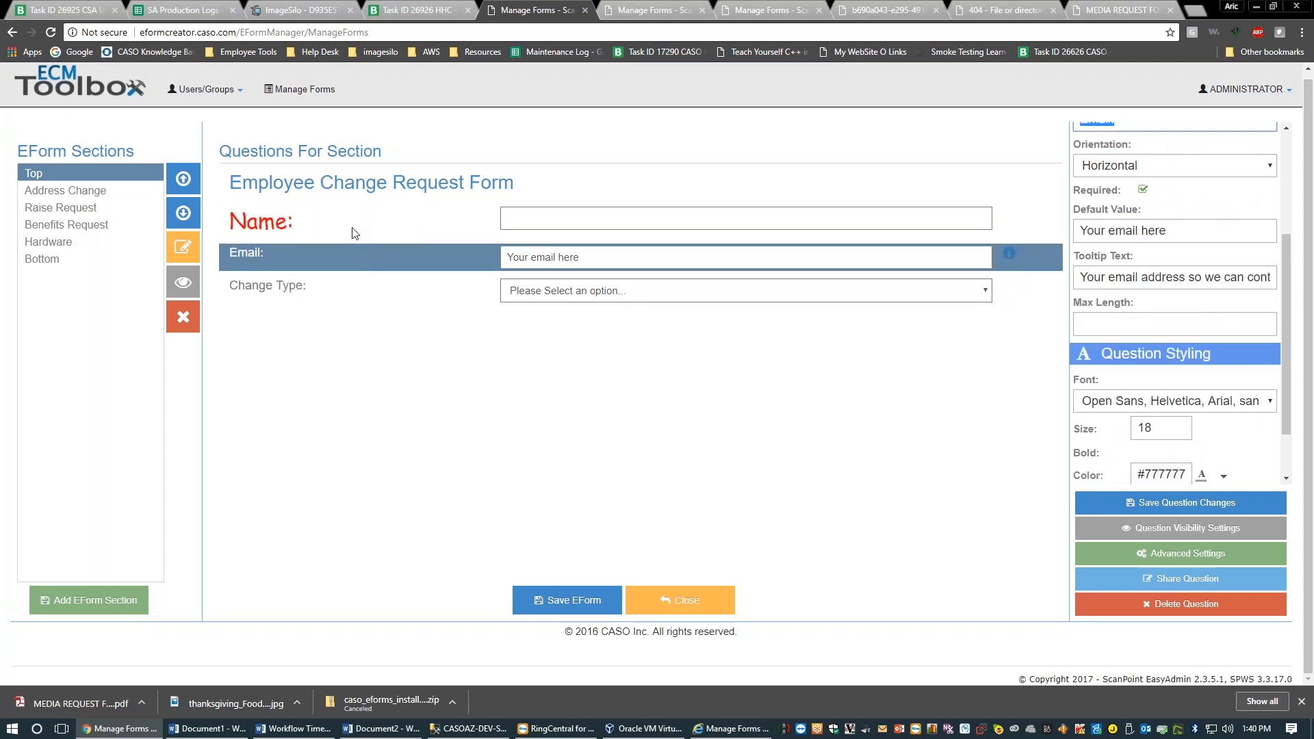
scroll(1200, 382, down, 1)
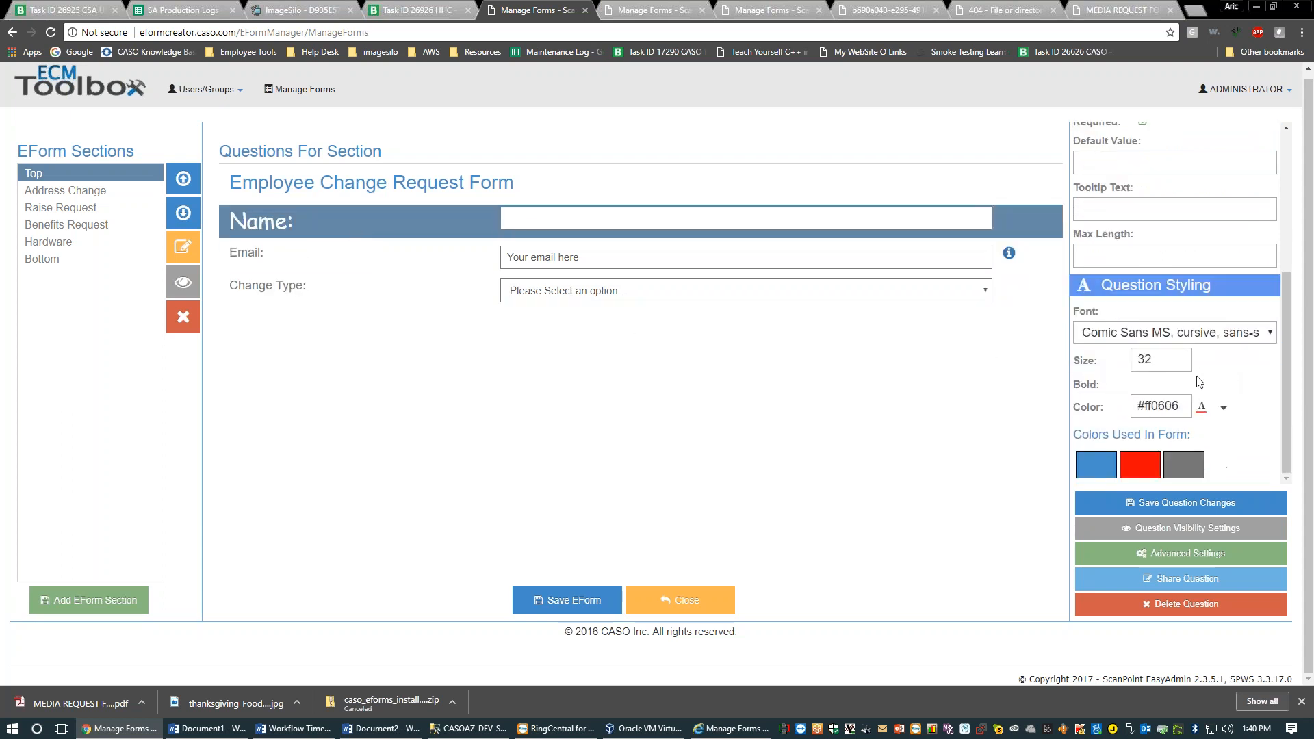
scroll(1199, 383, up, 4)
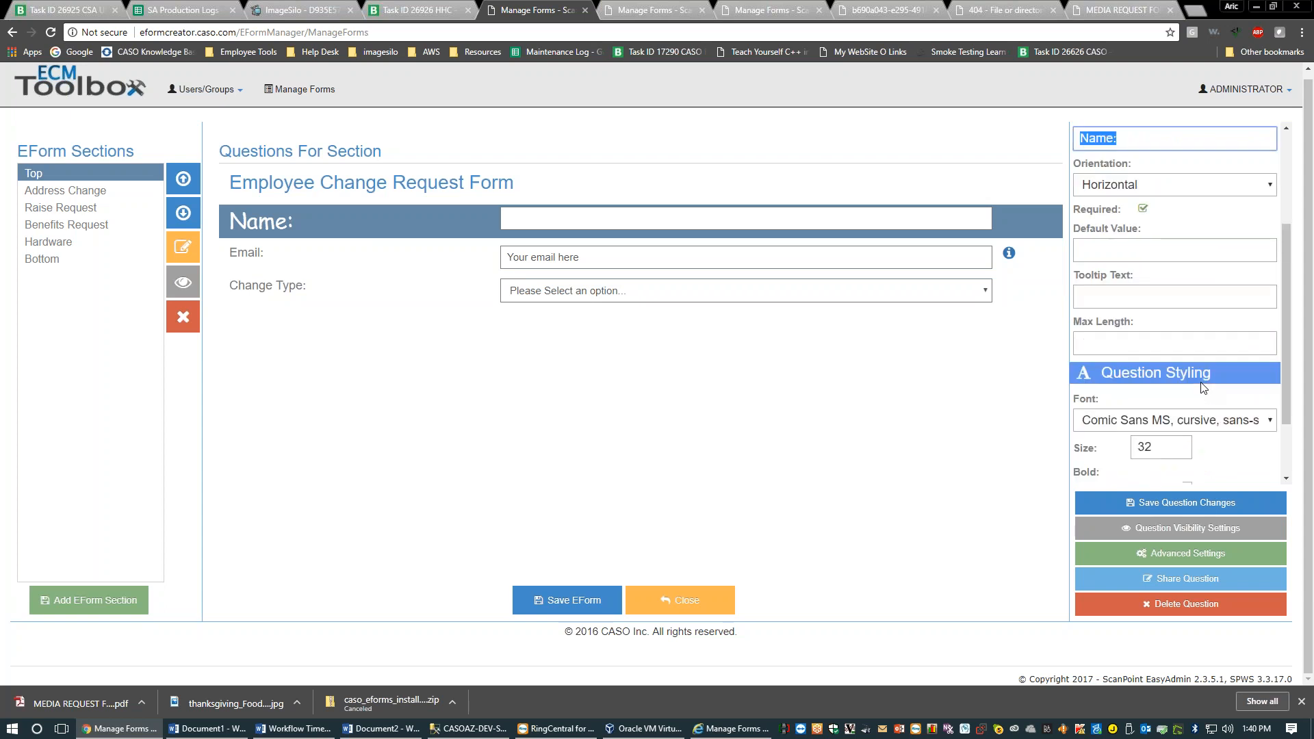
scroll(1198, 376, down, 2)
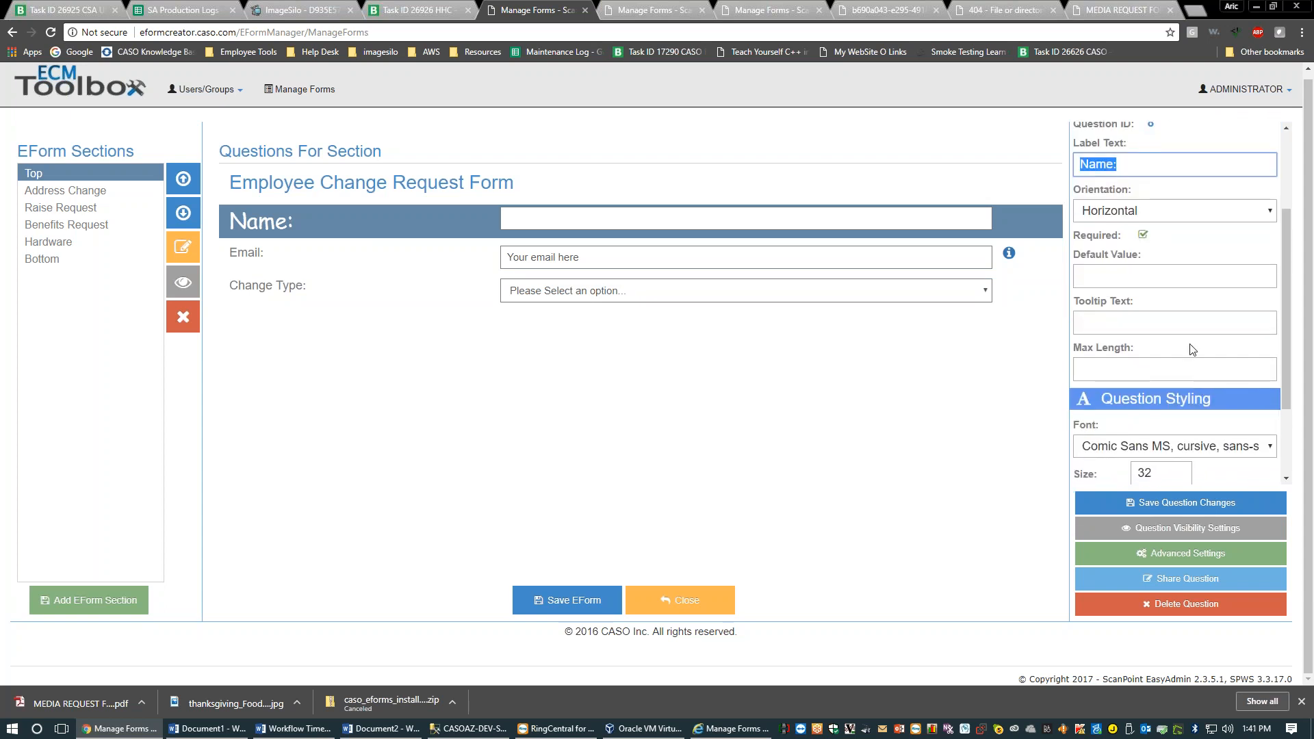
scroll(1193, 350, up, 3)
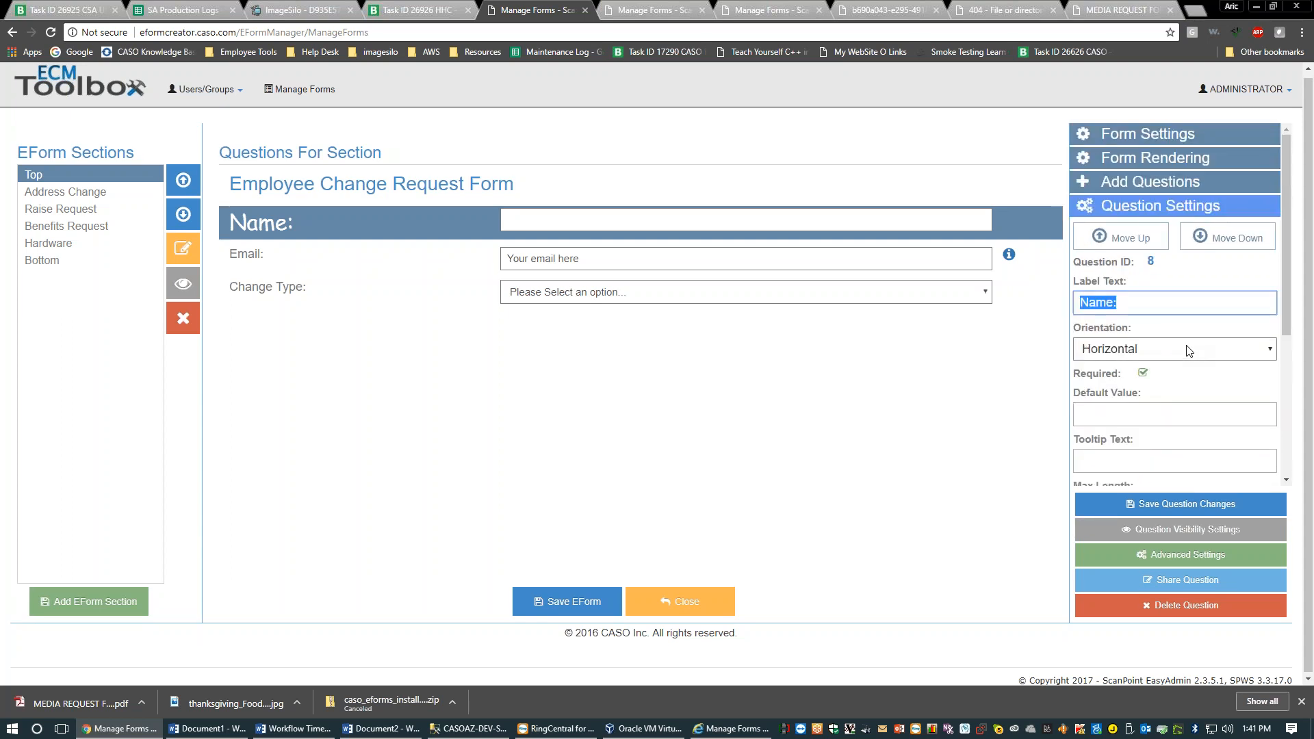
click(1114, 137)
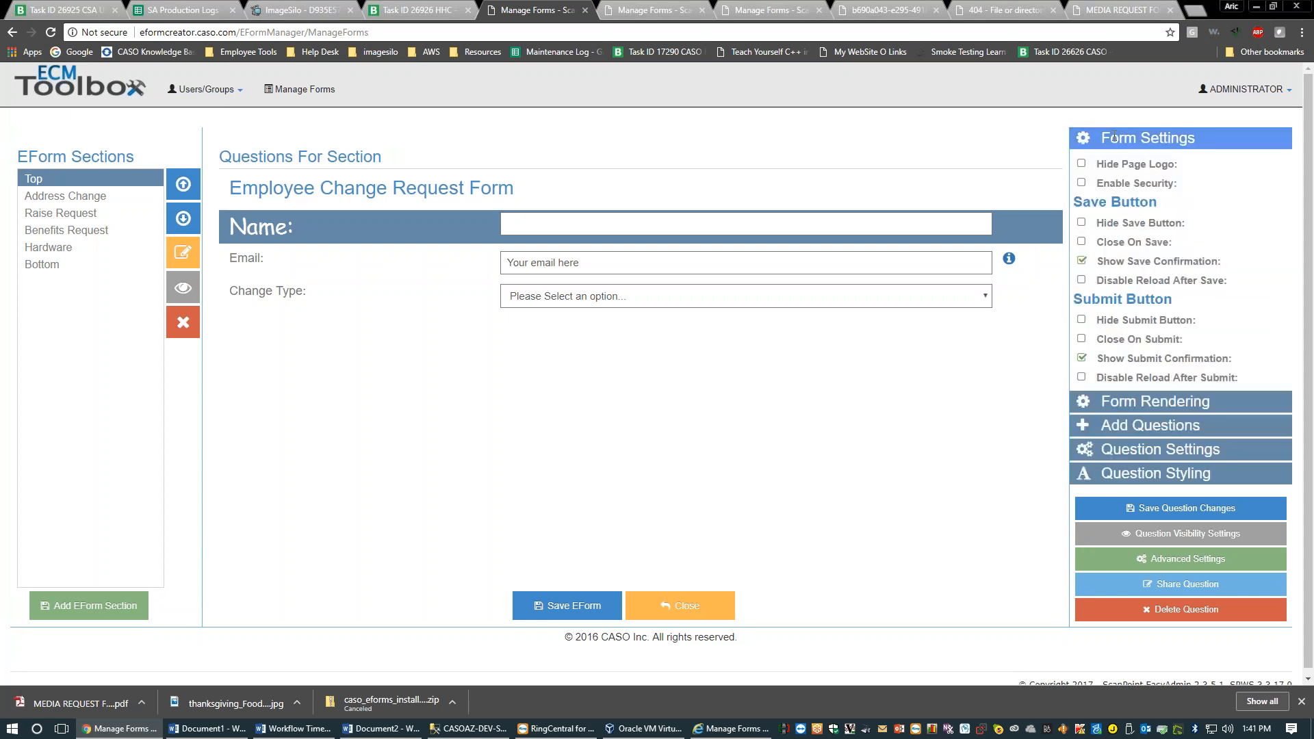
Collapse the Form Settings panel and switch to another open browser page
click(1110, 136)
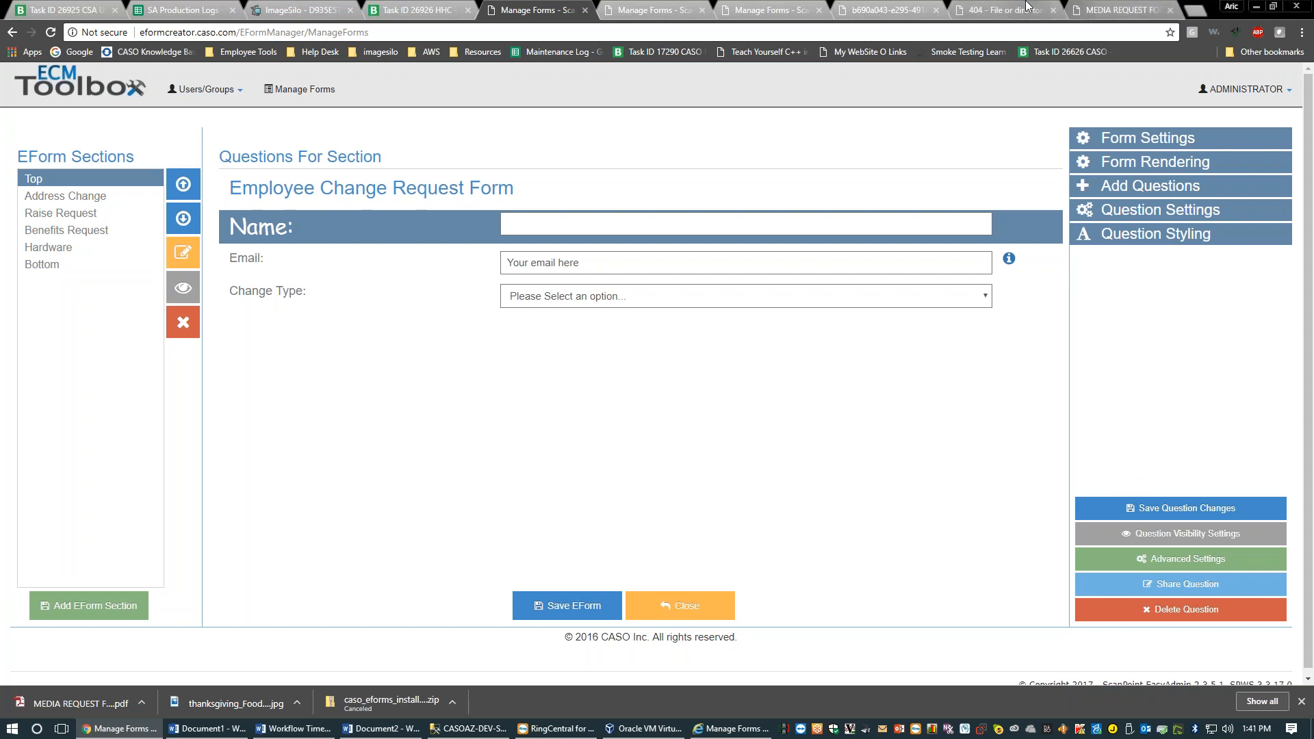
click(1003, 10)
Sign in to ADP TotalSource, clock in via the ezLaborManager timecard, then close that window
click(243, 53)
click(232, 69)
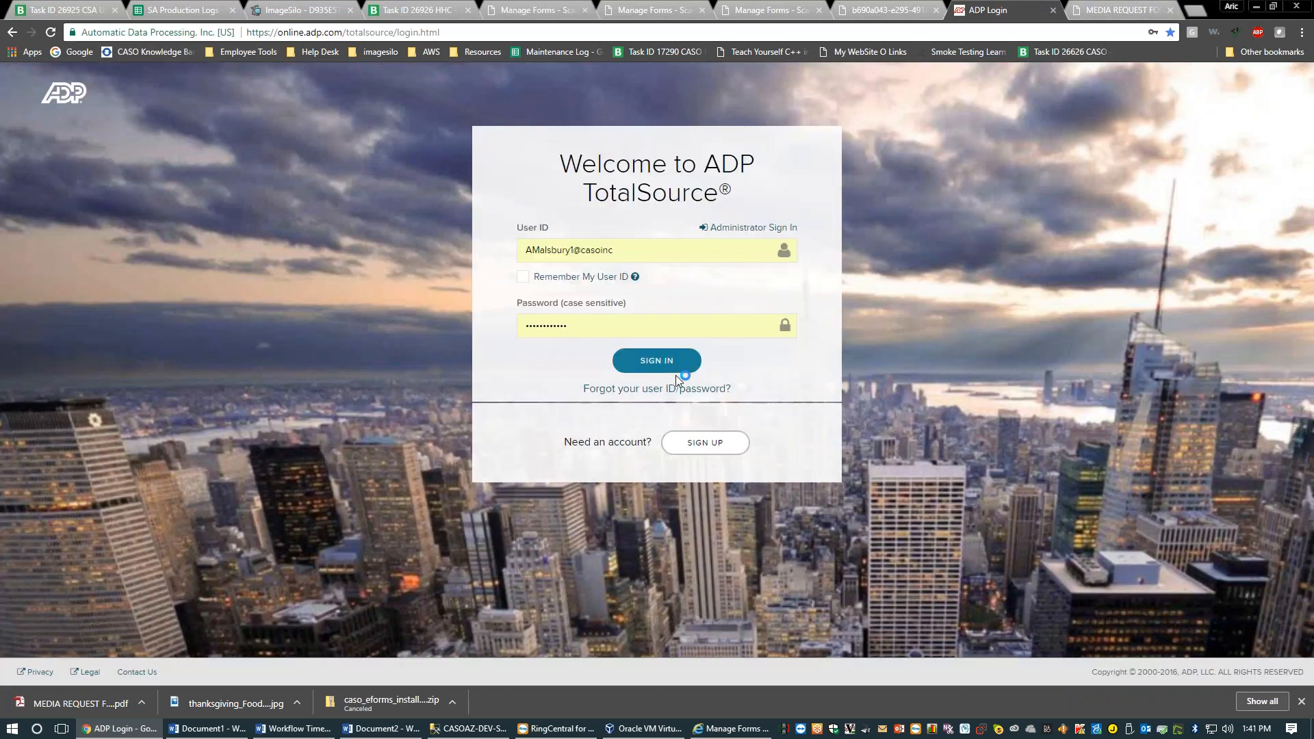
click(676, 374)
drag(1000, 10, 392, 6)
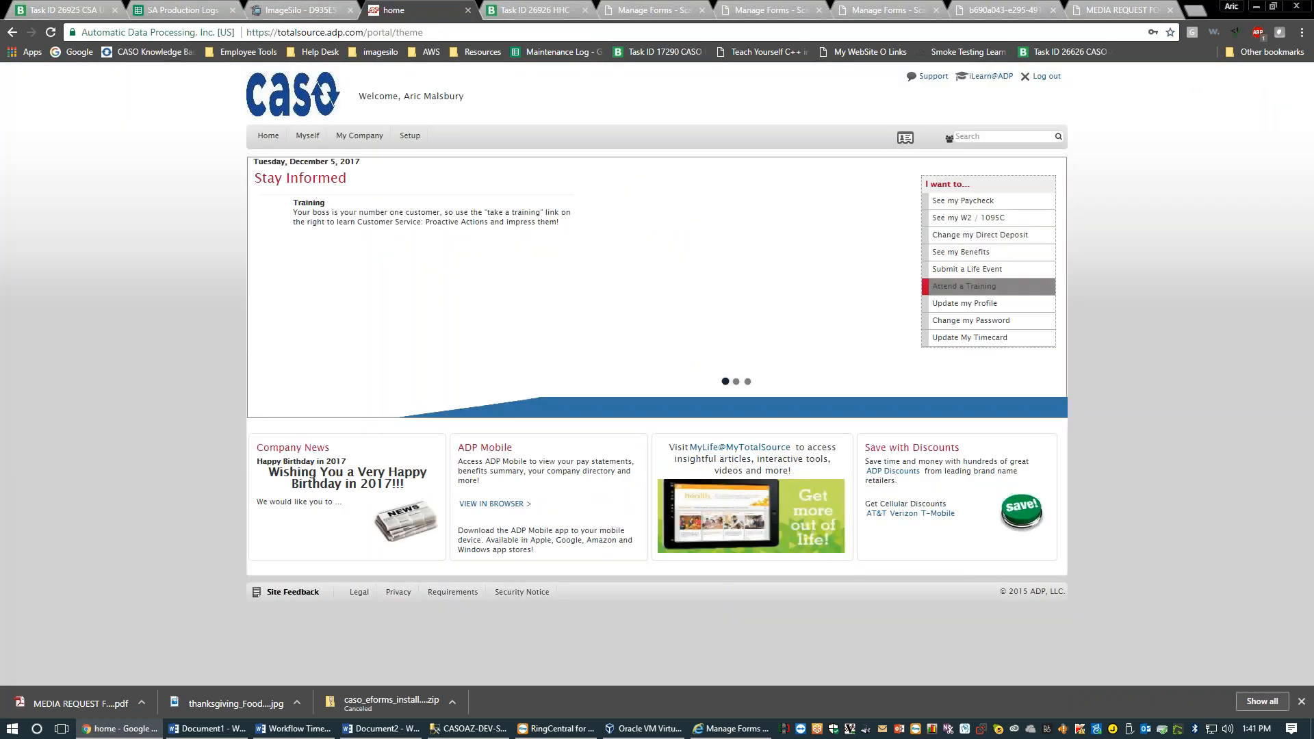
click(980, 338)
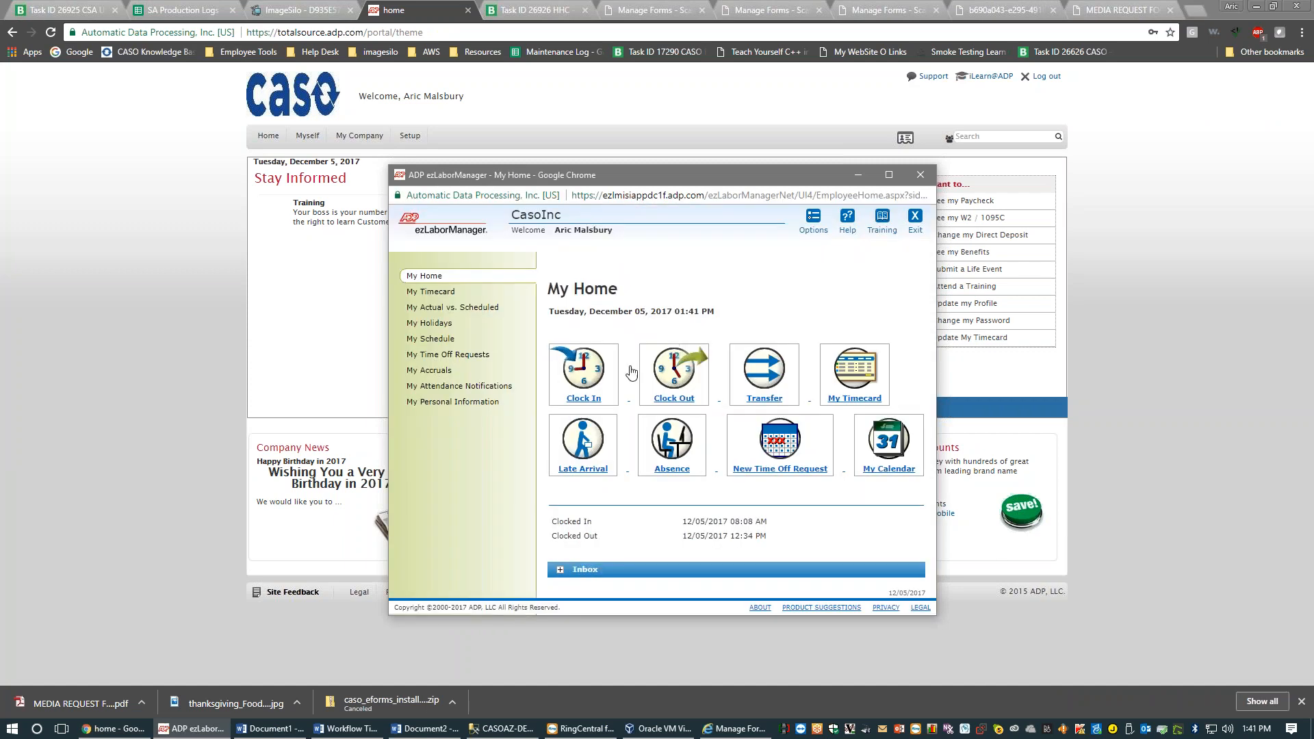
click(588, 366)
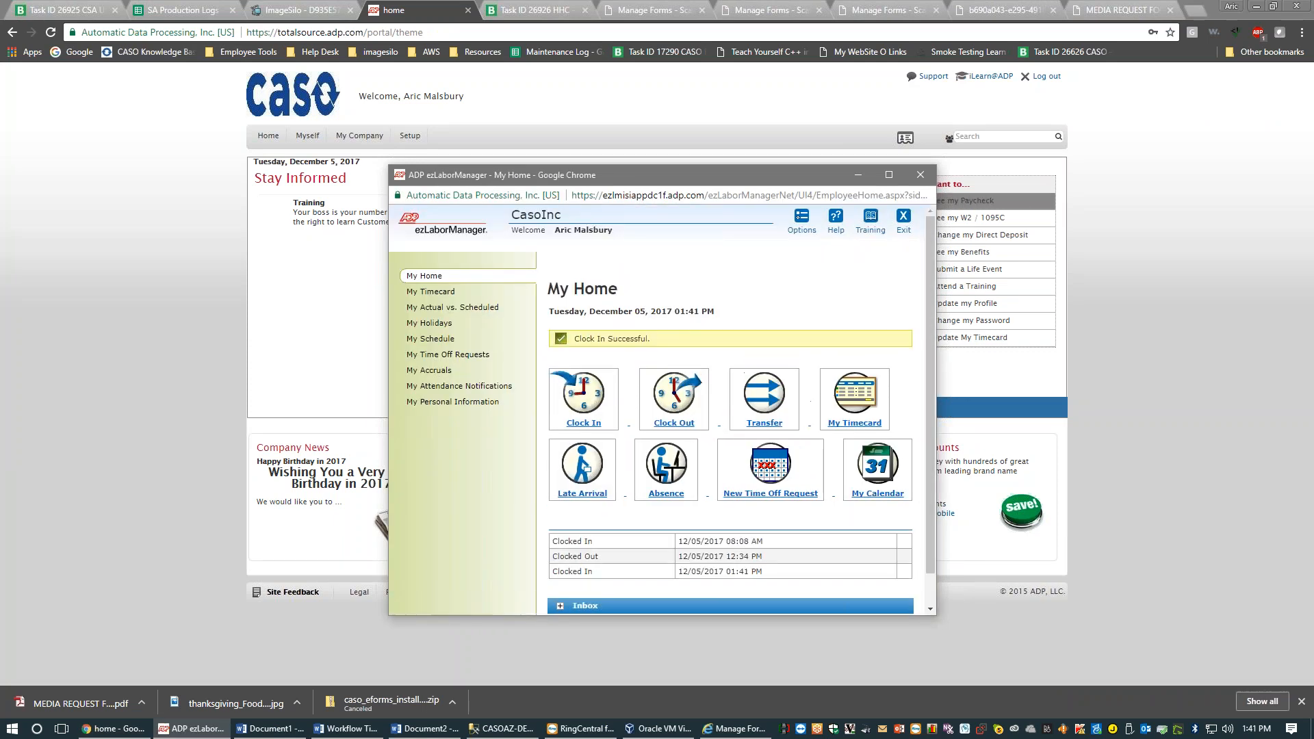
click(921, 175)
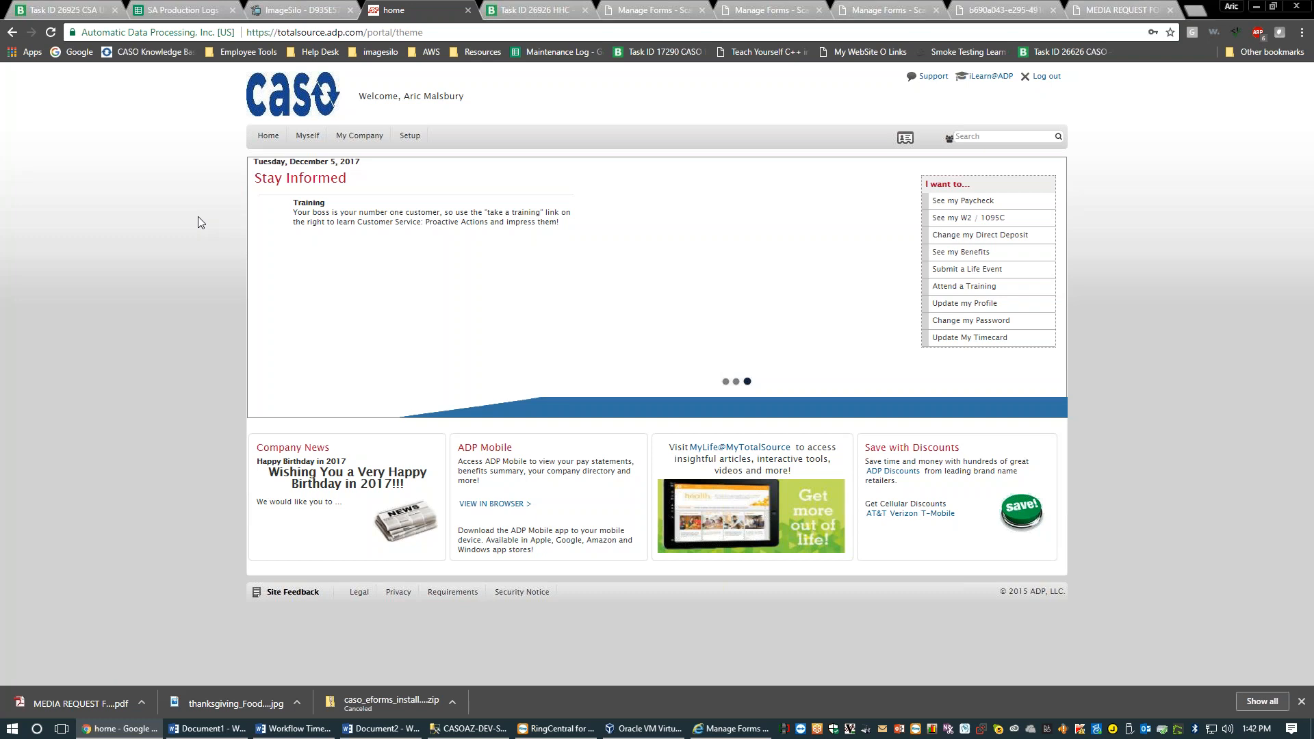
Go back to the Manage Forms tab with the Employee Change Request Form editor
click(690, 7)
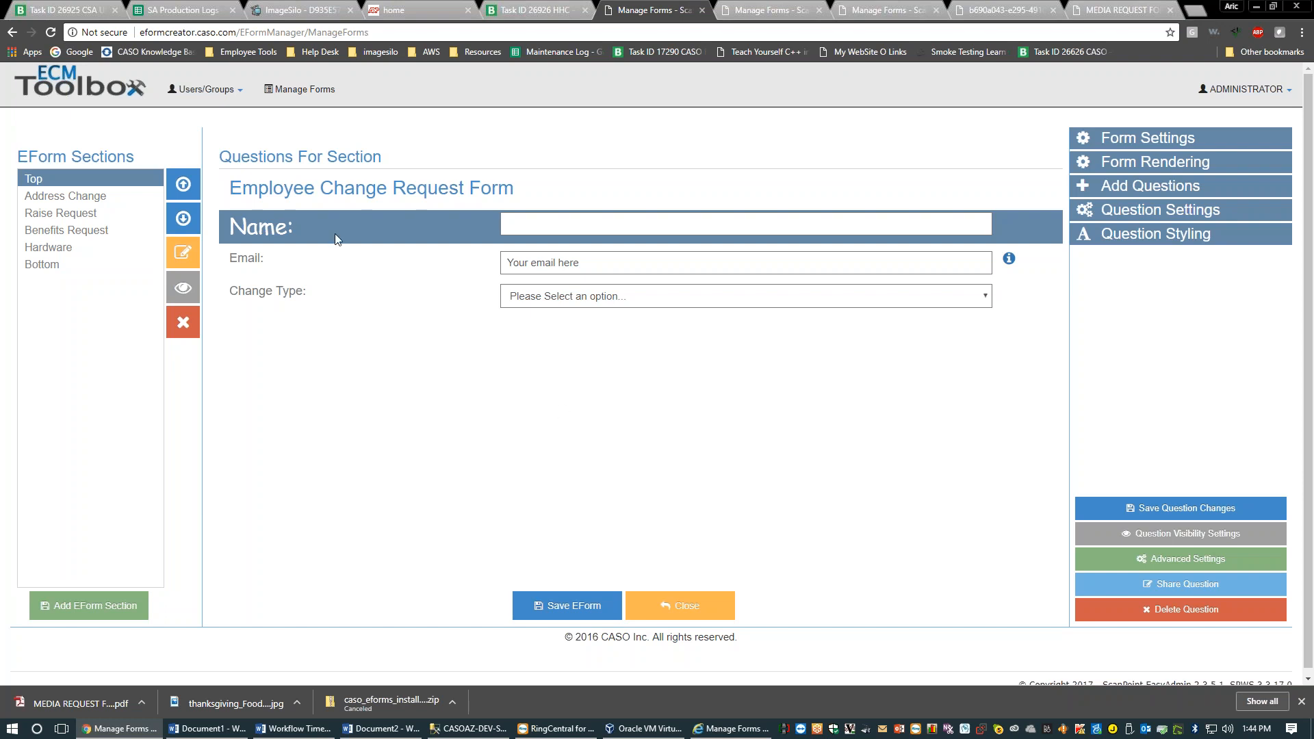
Bring up the question's Advanced Question Settings, showing the empty Question Load Events
click(1098, 563)
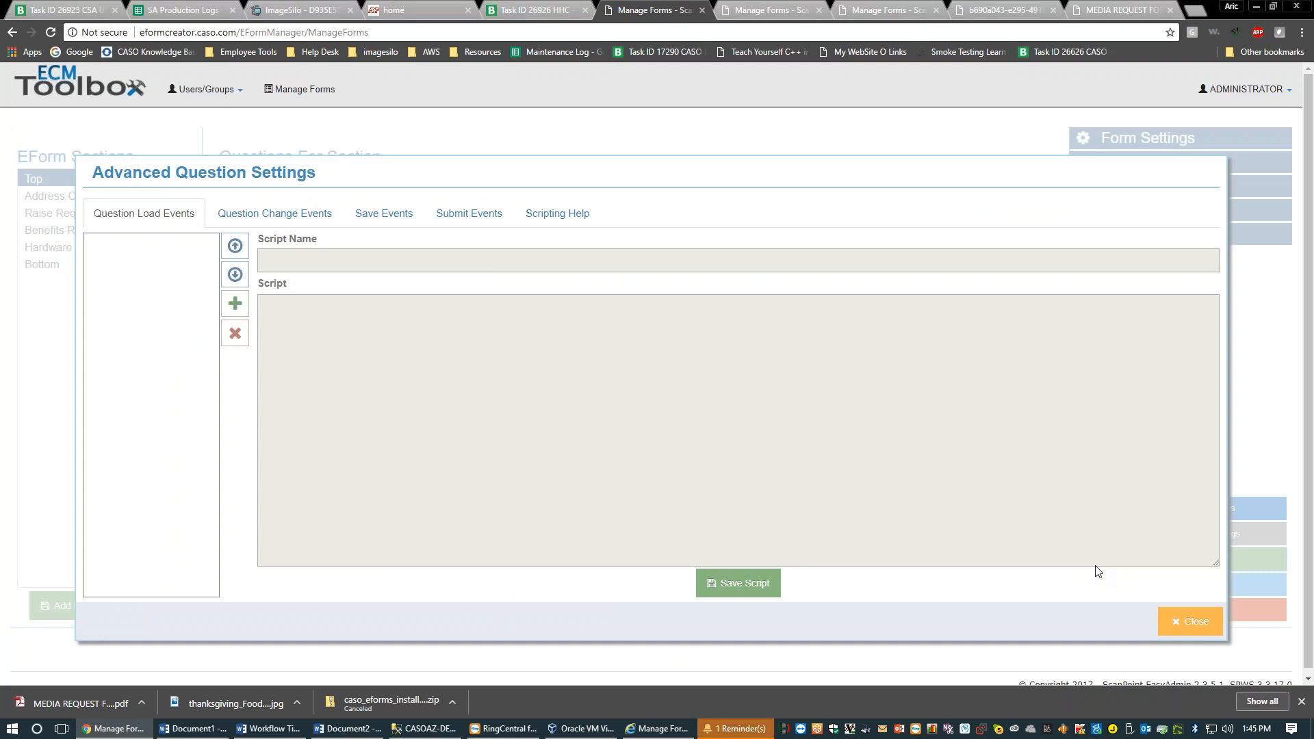
Read through the Scripting Help, check the Question Load and Change Events tabs, then close
click(557, 214)
scroll(556, 340, down, 3)
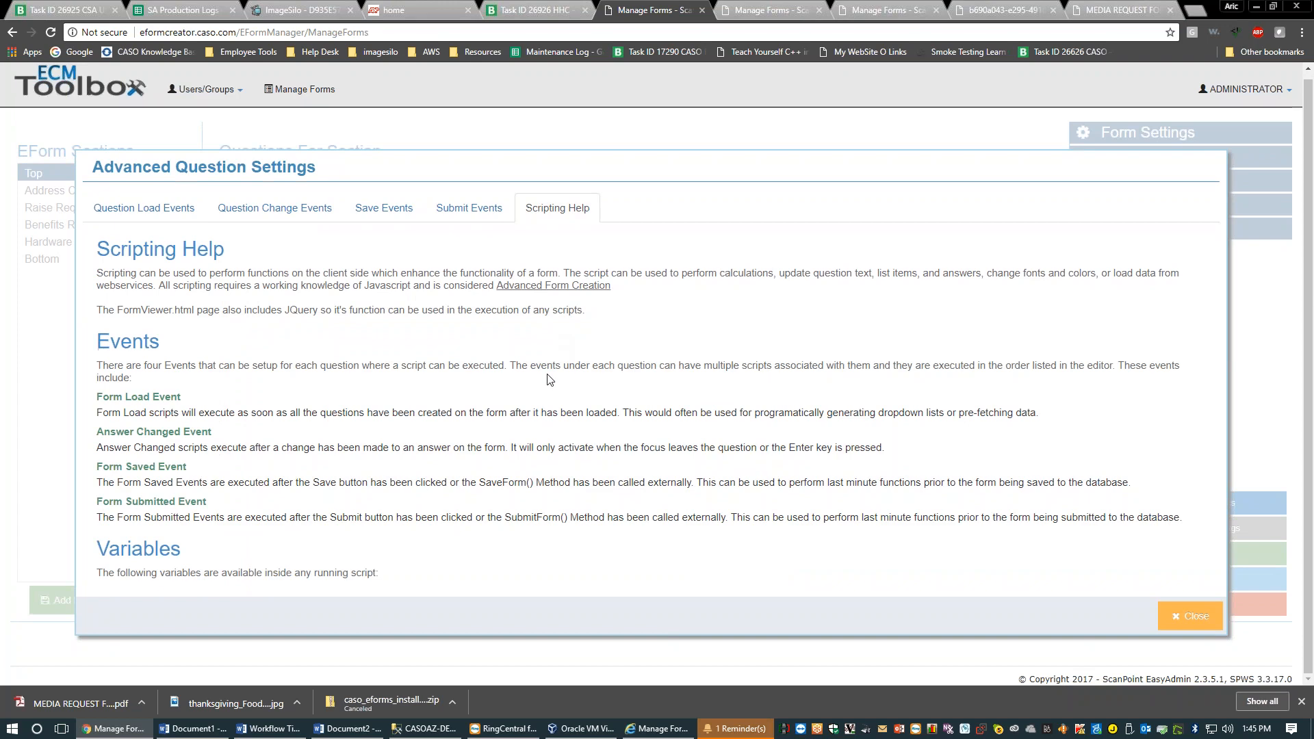
scroll(433, 456, down, 5)
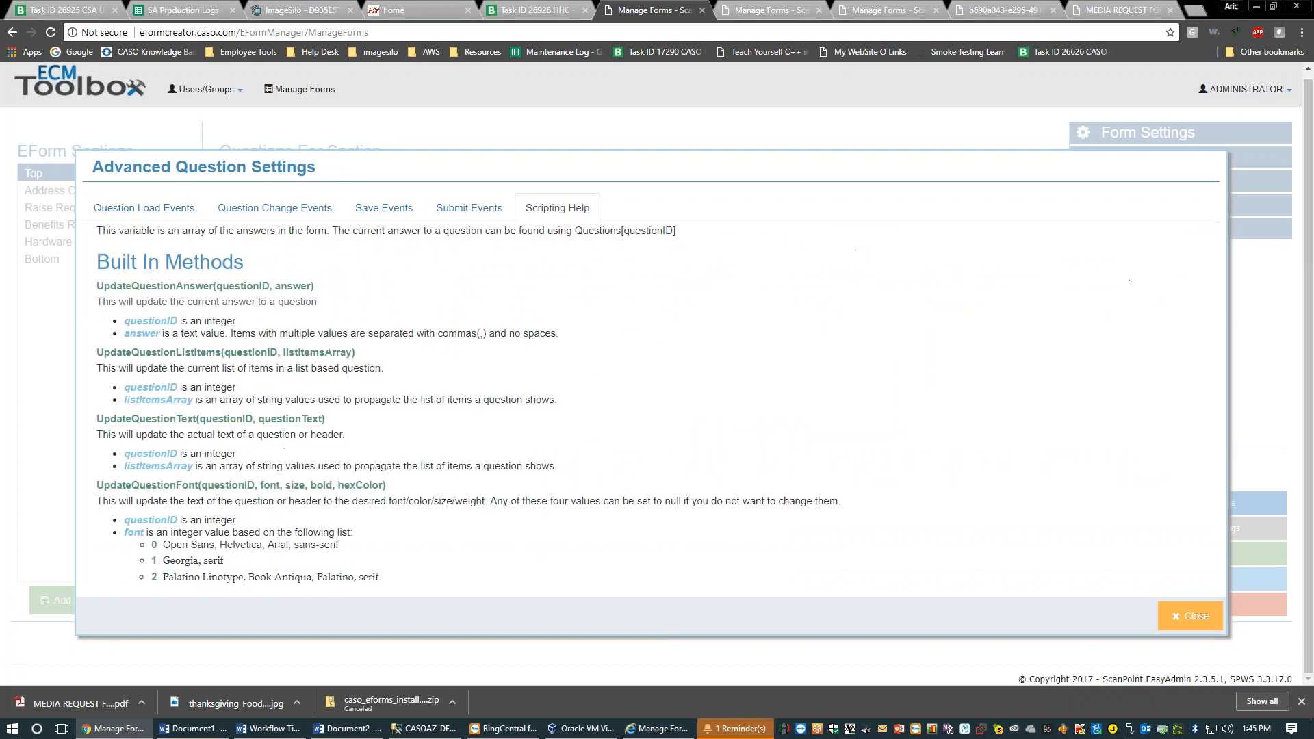
scroll(432, 456, down, 8)
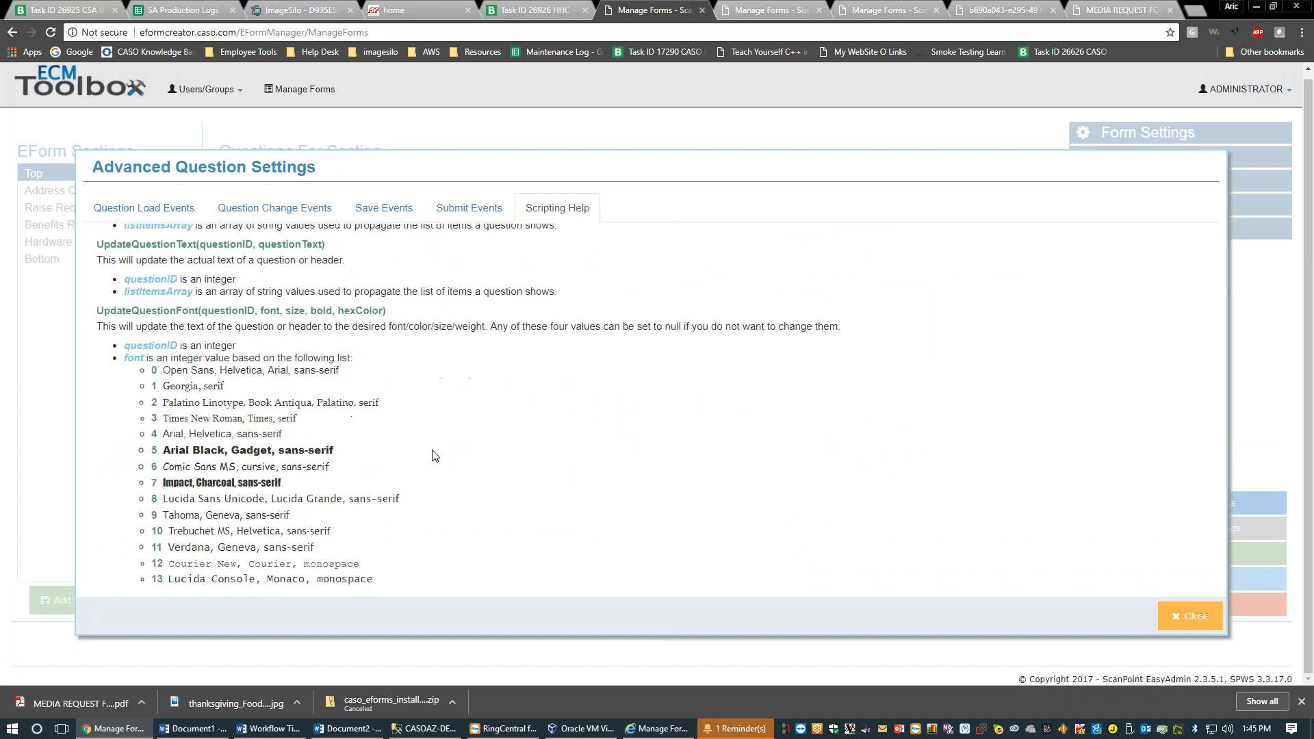
scroll(433, 453, up, 5)
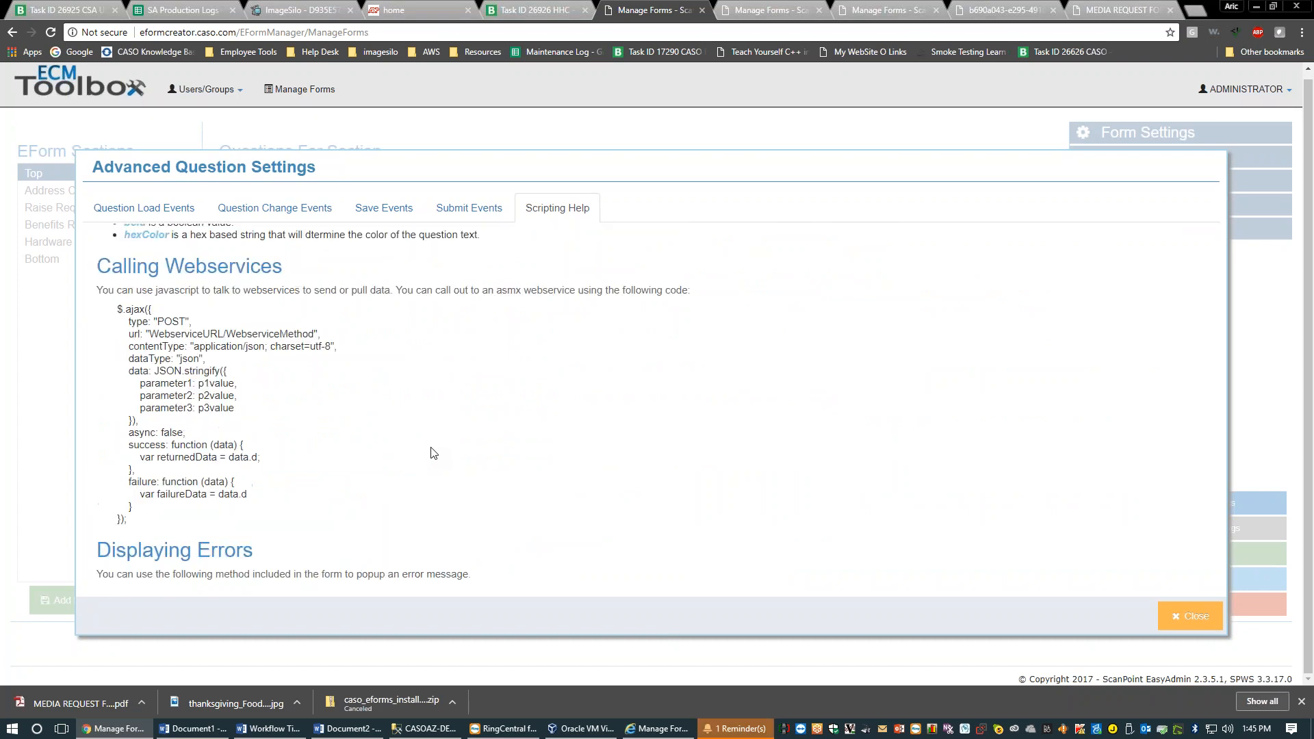
scroll(433, 453, up, 10)
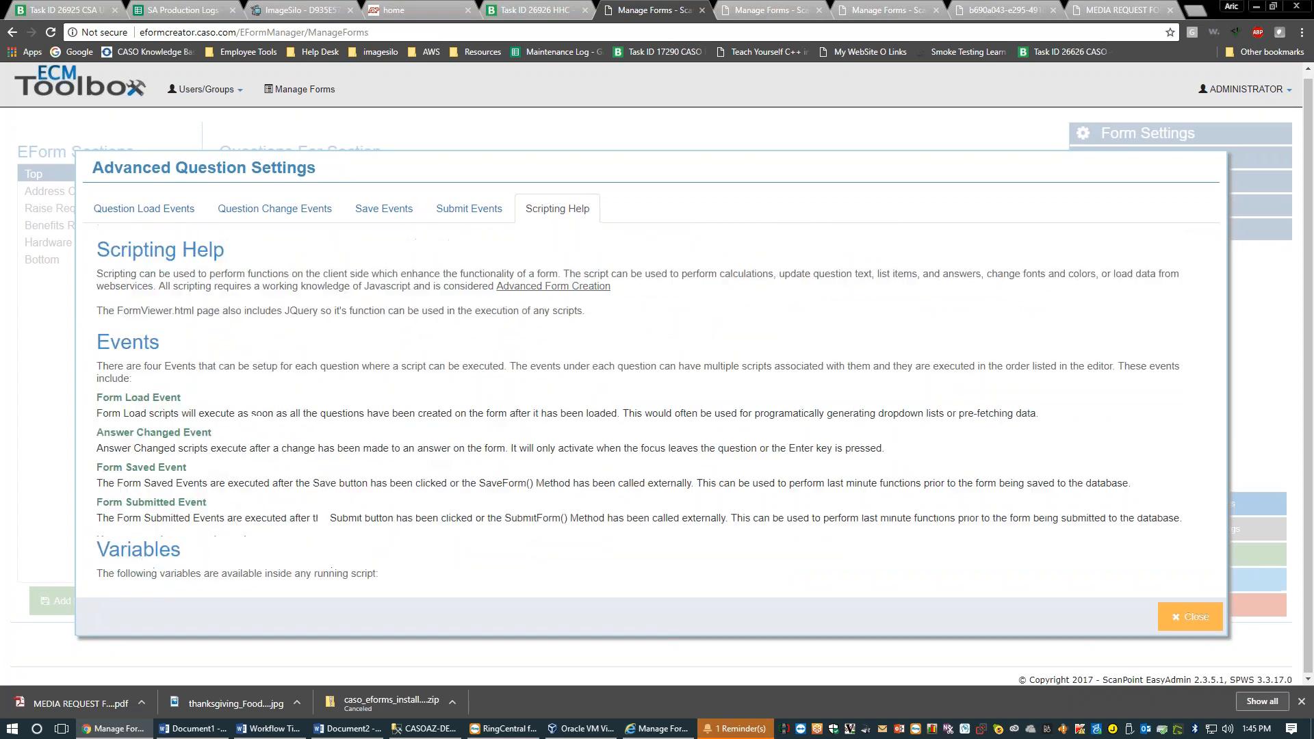
scroll(433, 454, down, 8)
scroll(368, 365, down, 8)
scroll(368, 365, up, 1)
scroll(368, 365, down, 1)
scroll(368, 365, up, 12)
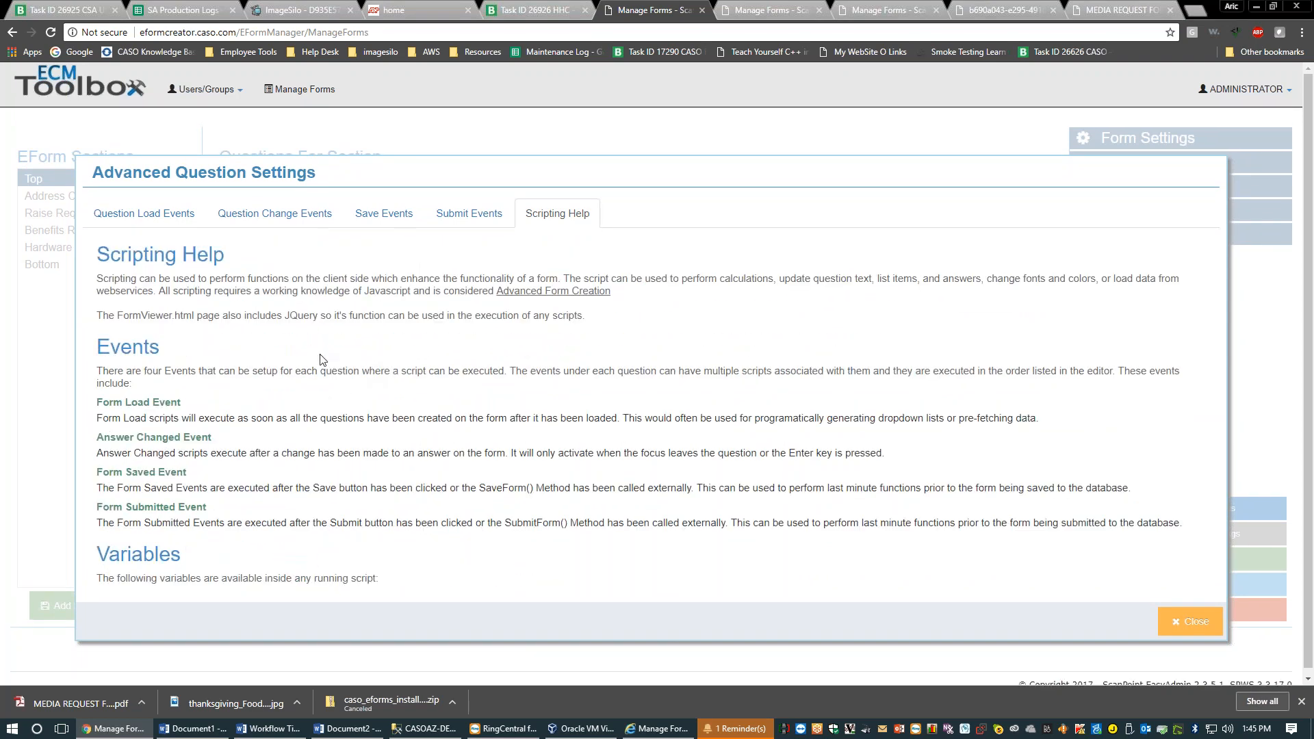
click(157, 216)
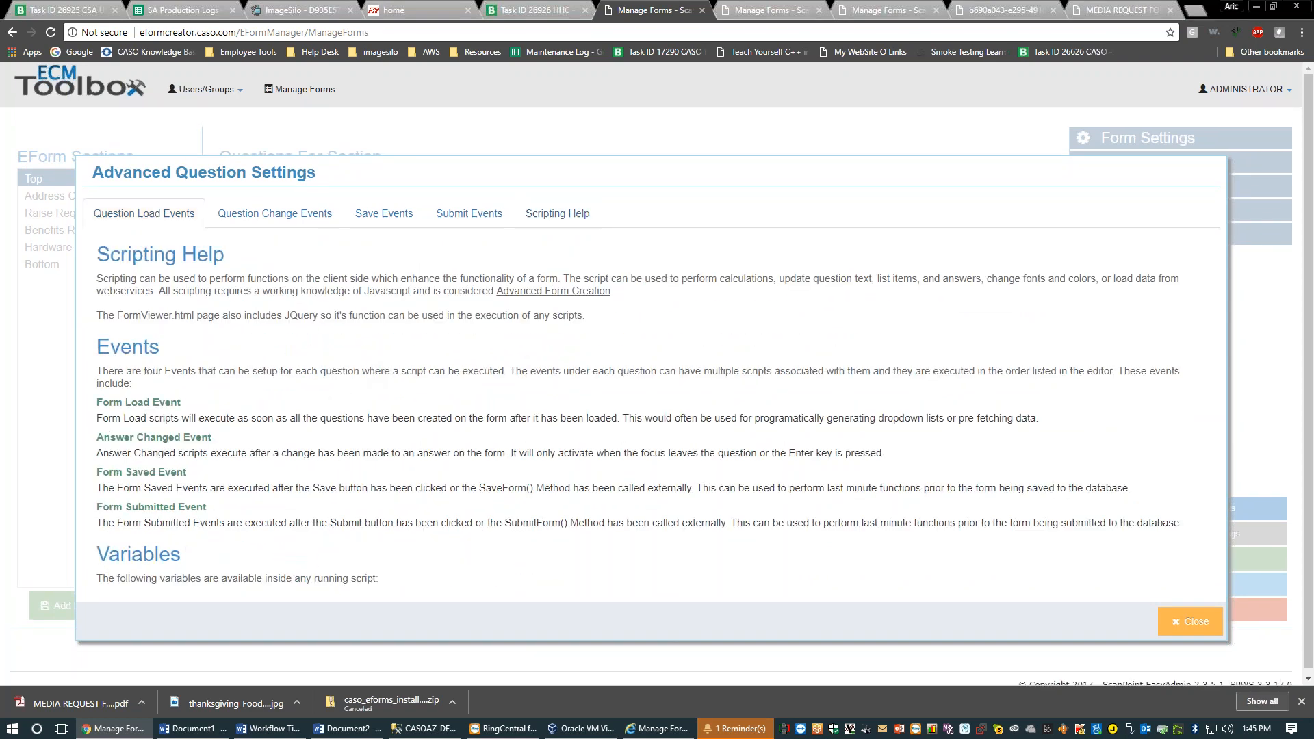
click(229, 214)
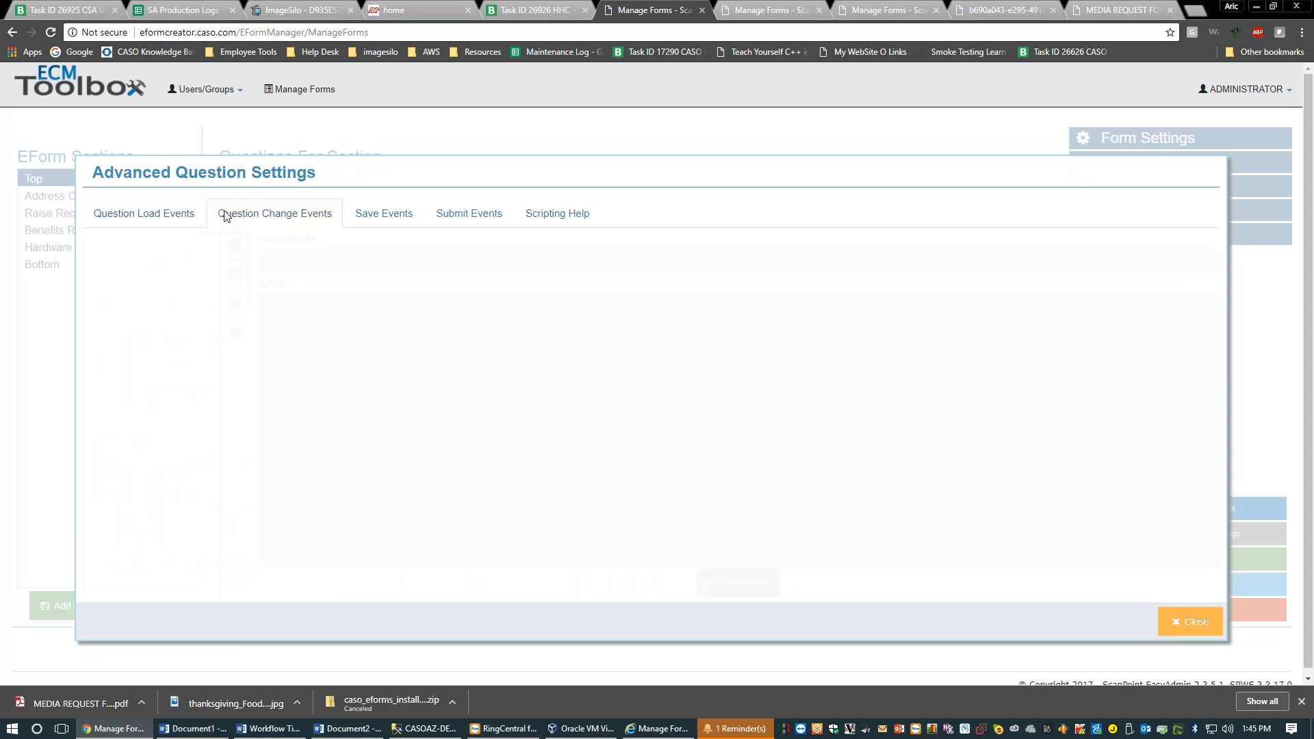
click(1187, 622)
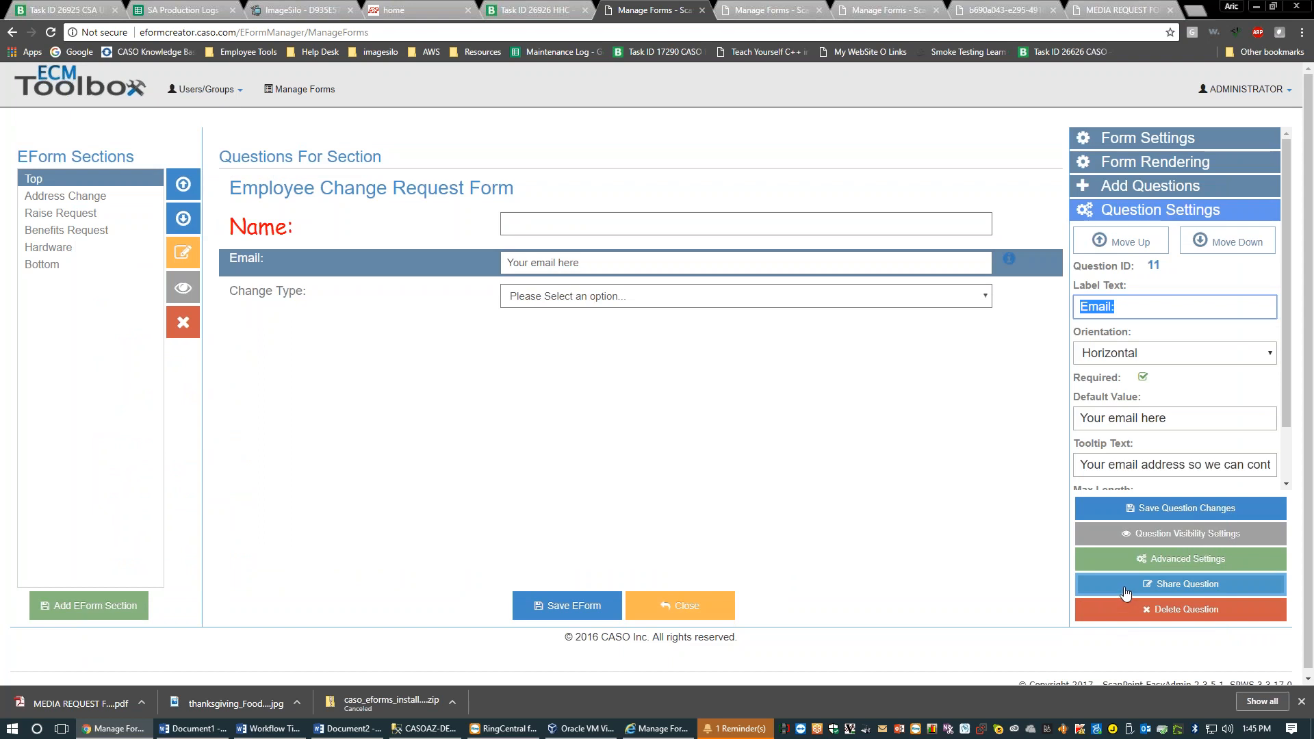
Look at the Email question's sharing options and dismiss them unchanged
click(290, 264)
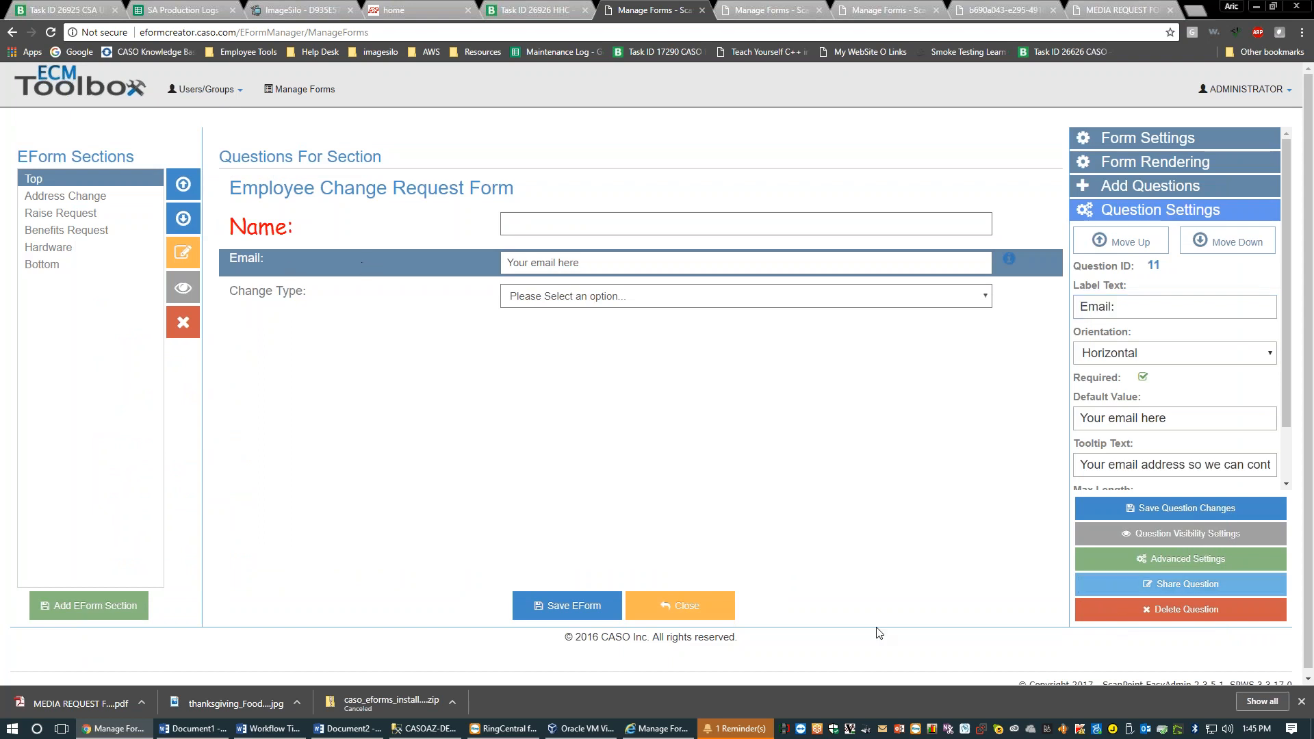
click(1188, 584)
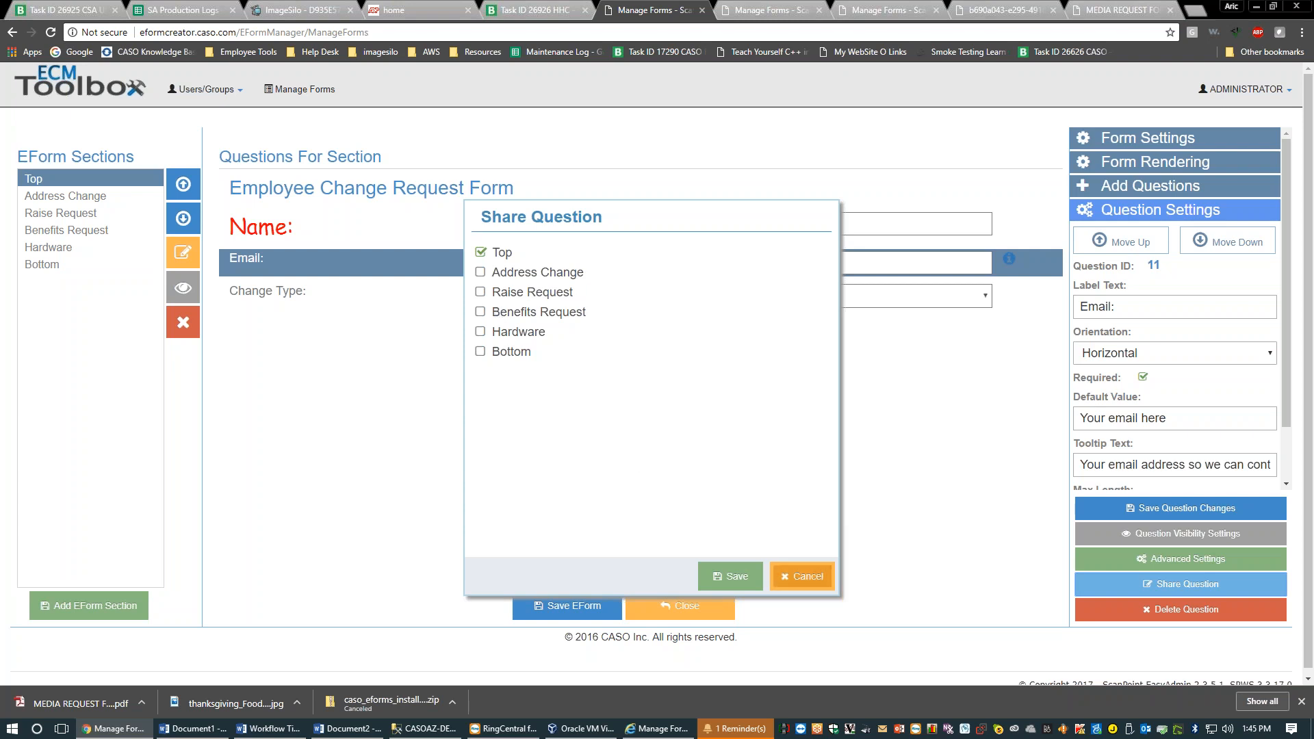
click(807, 577)
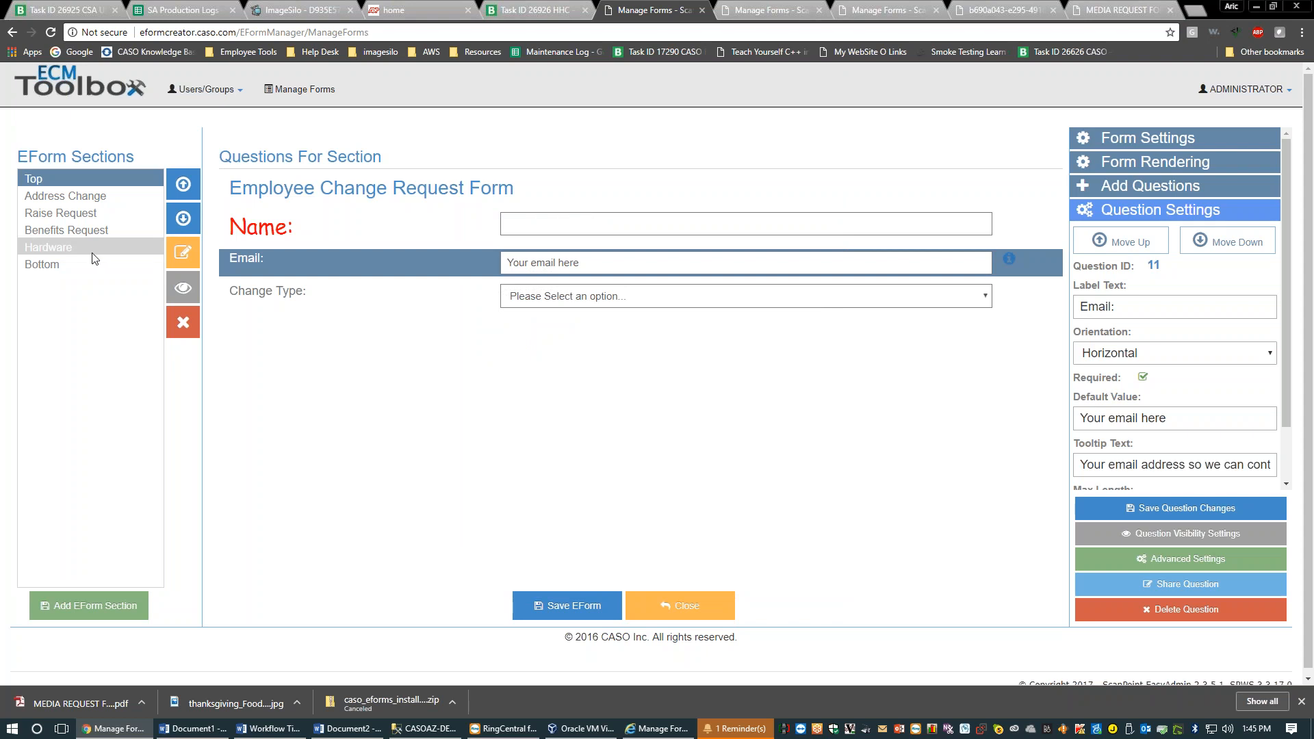
Show the Bottom section and inspect Please Review By and Reason for Request, cancelling sharing
click(69, 265)
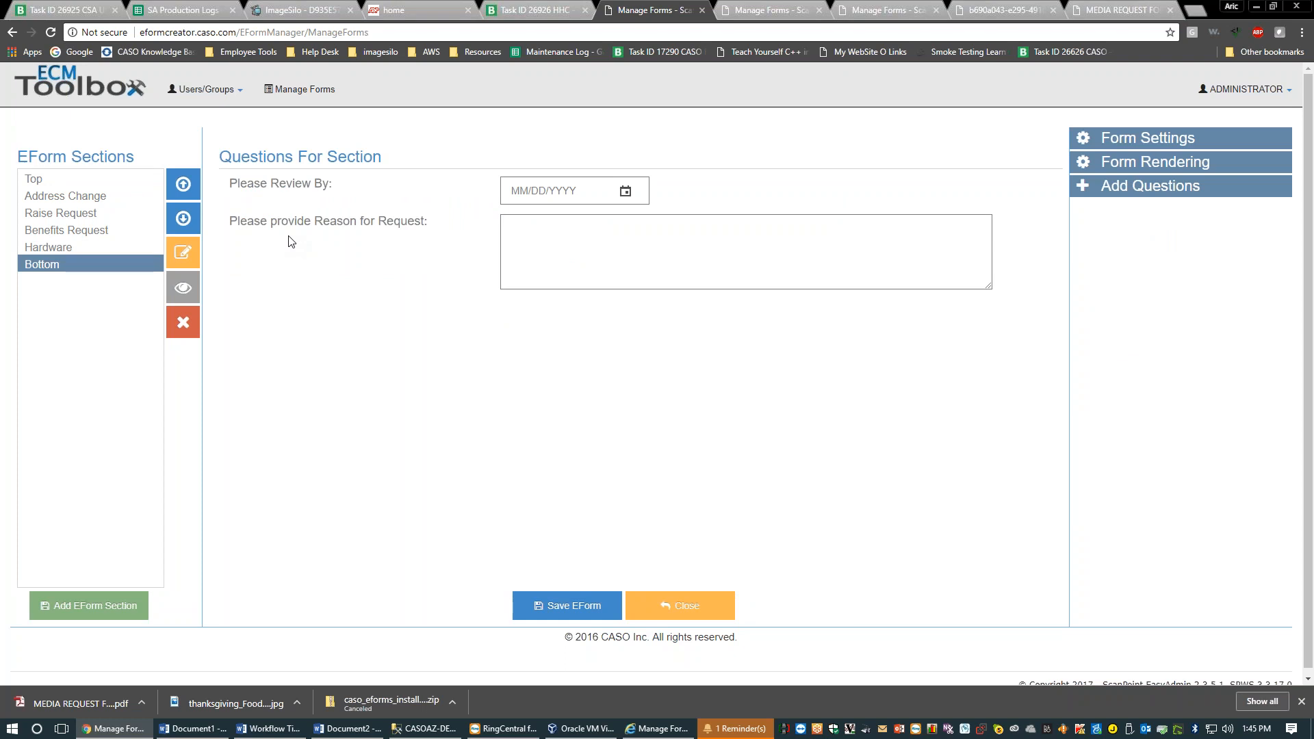
click(280, 180)
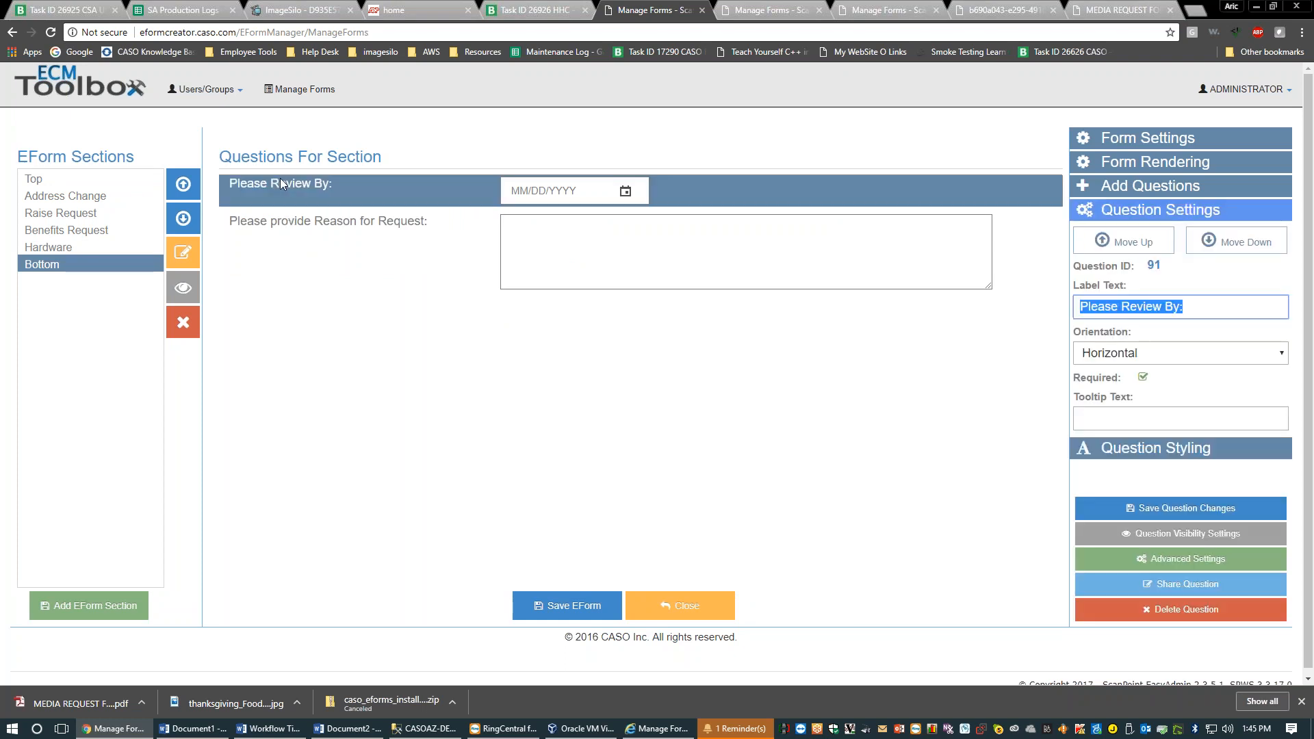
click(314, 230)
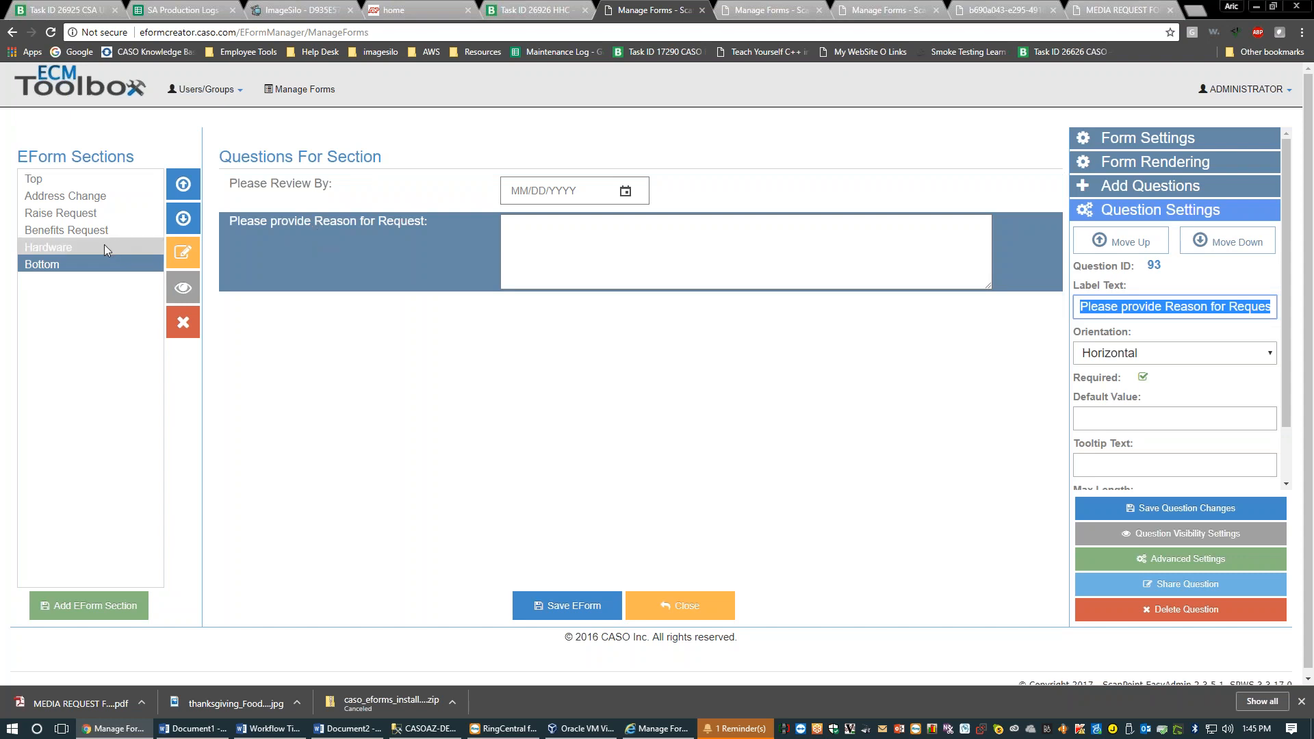
click(1187, 584)
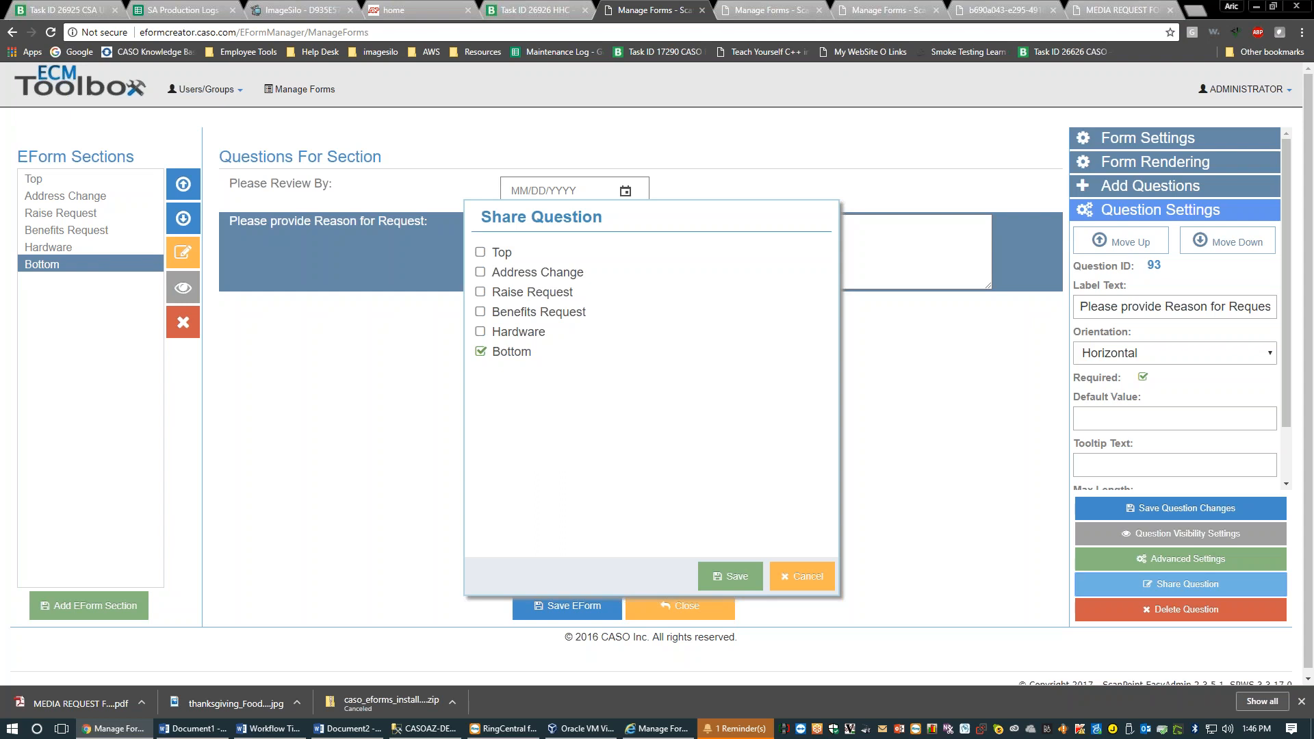
click(802, 576)
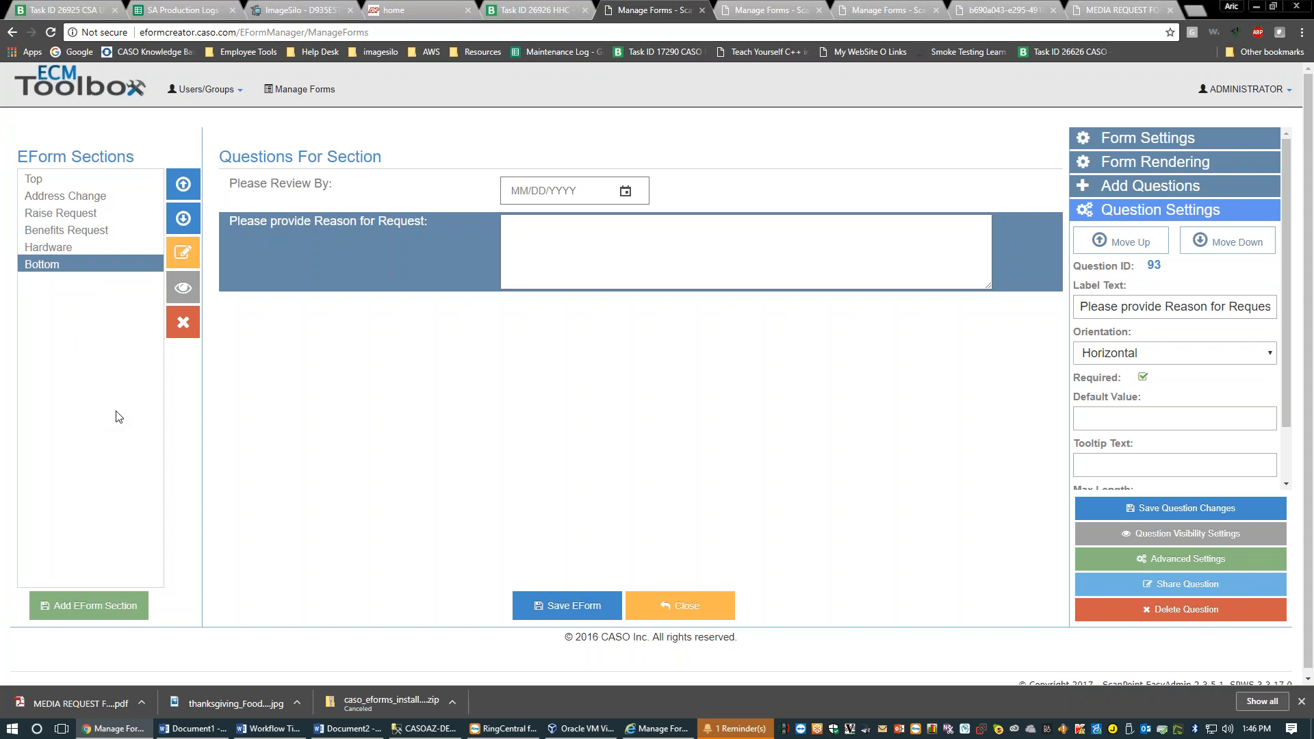
Close the Employee Change form editor
click(370, 195)
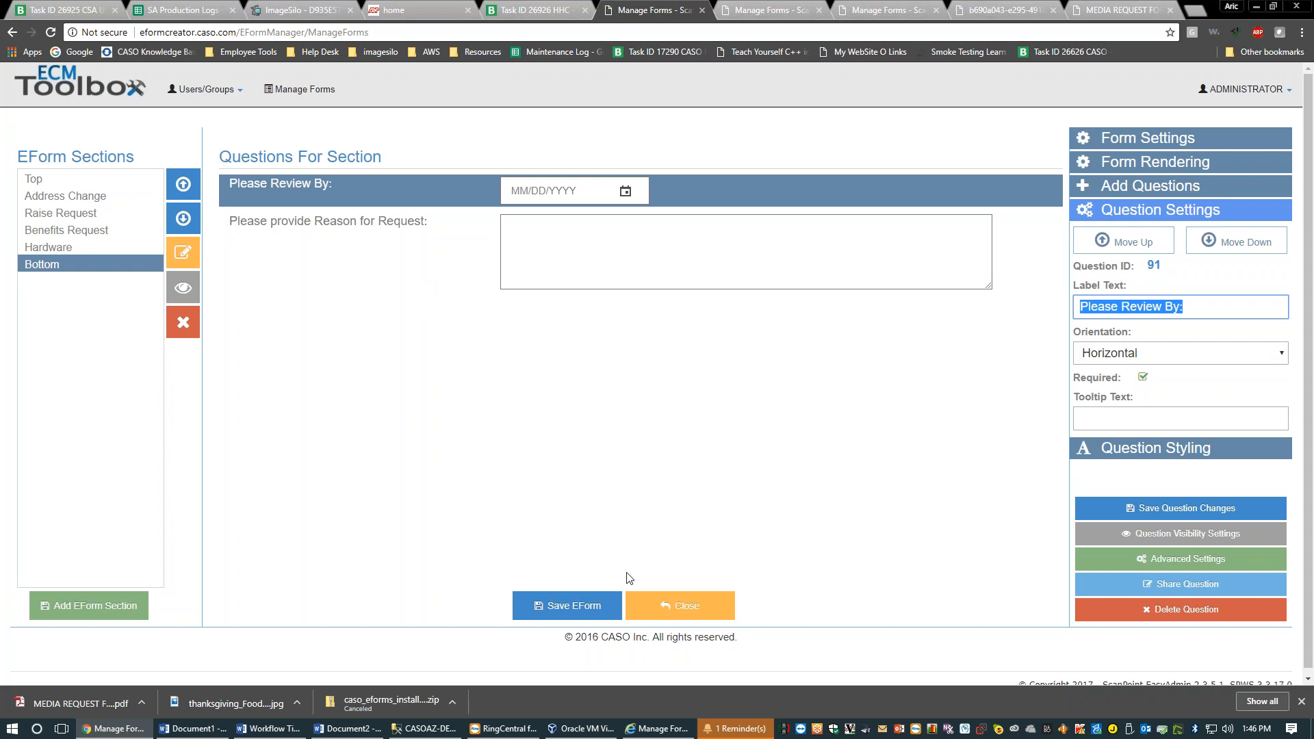
click(661, 603)
click(661, 605)
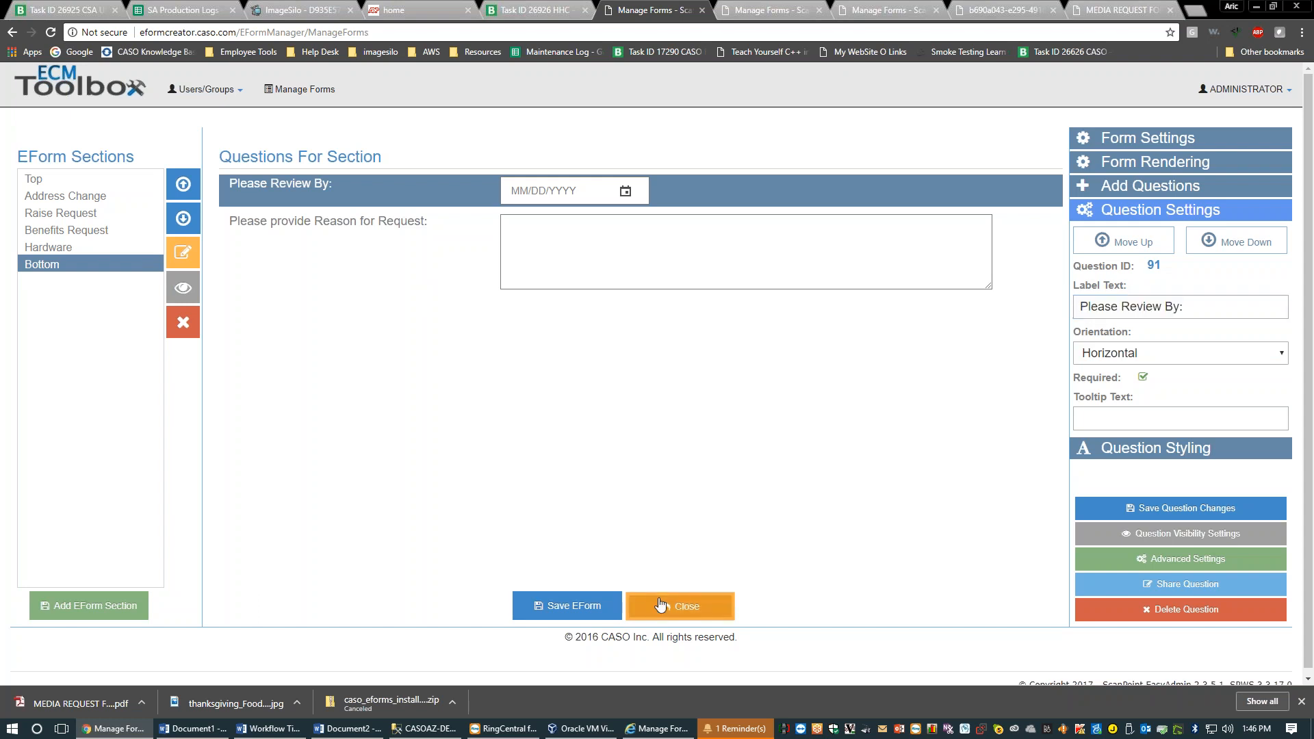
Open the output configuration for version 25 of the Feedback eForm
right_click(397, 487)
click(65, 204)
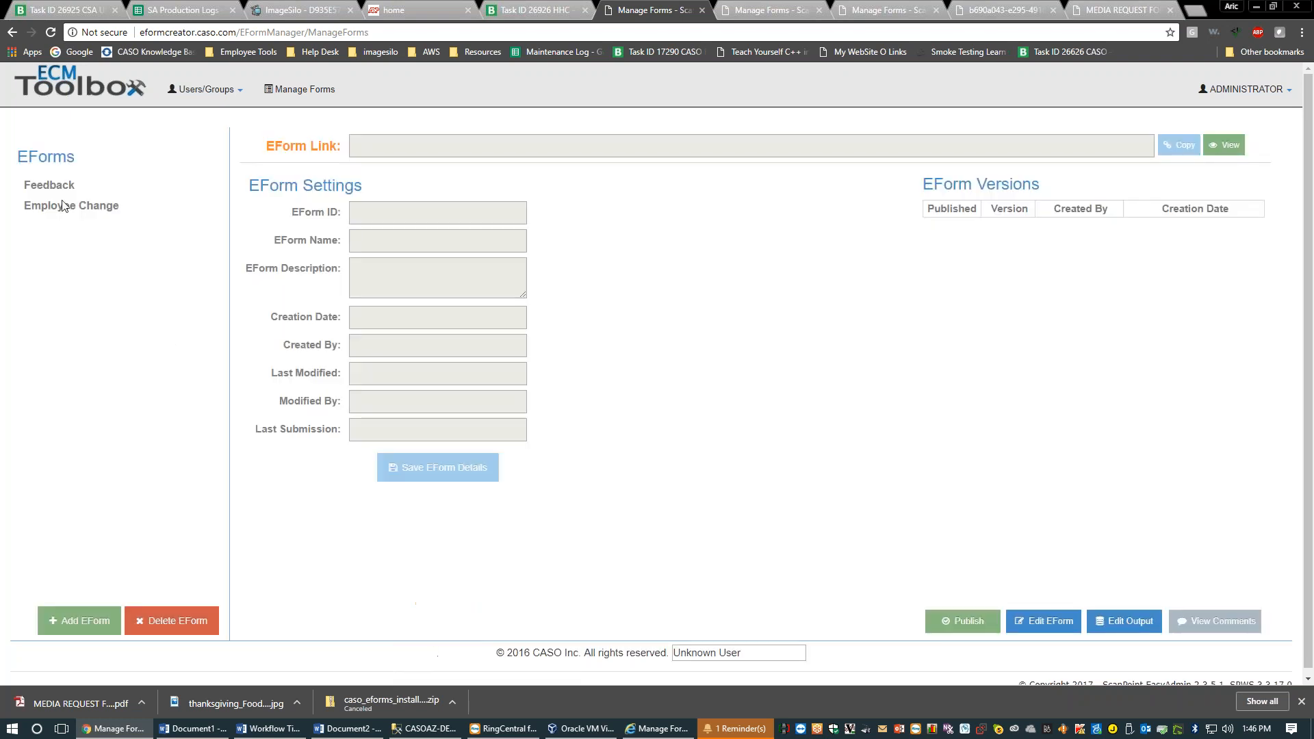
click(61, 186)
click(1072, 226)
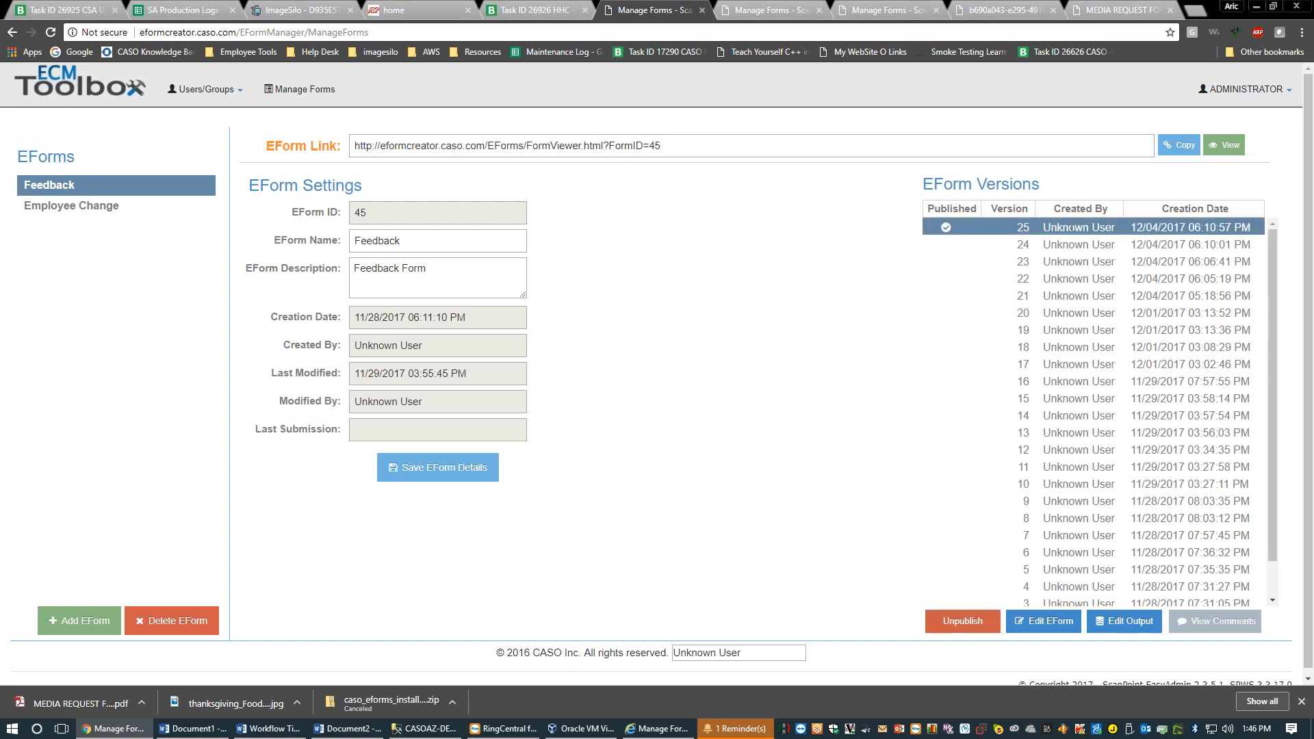
click(1124, 621)
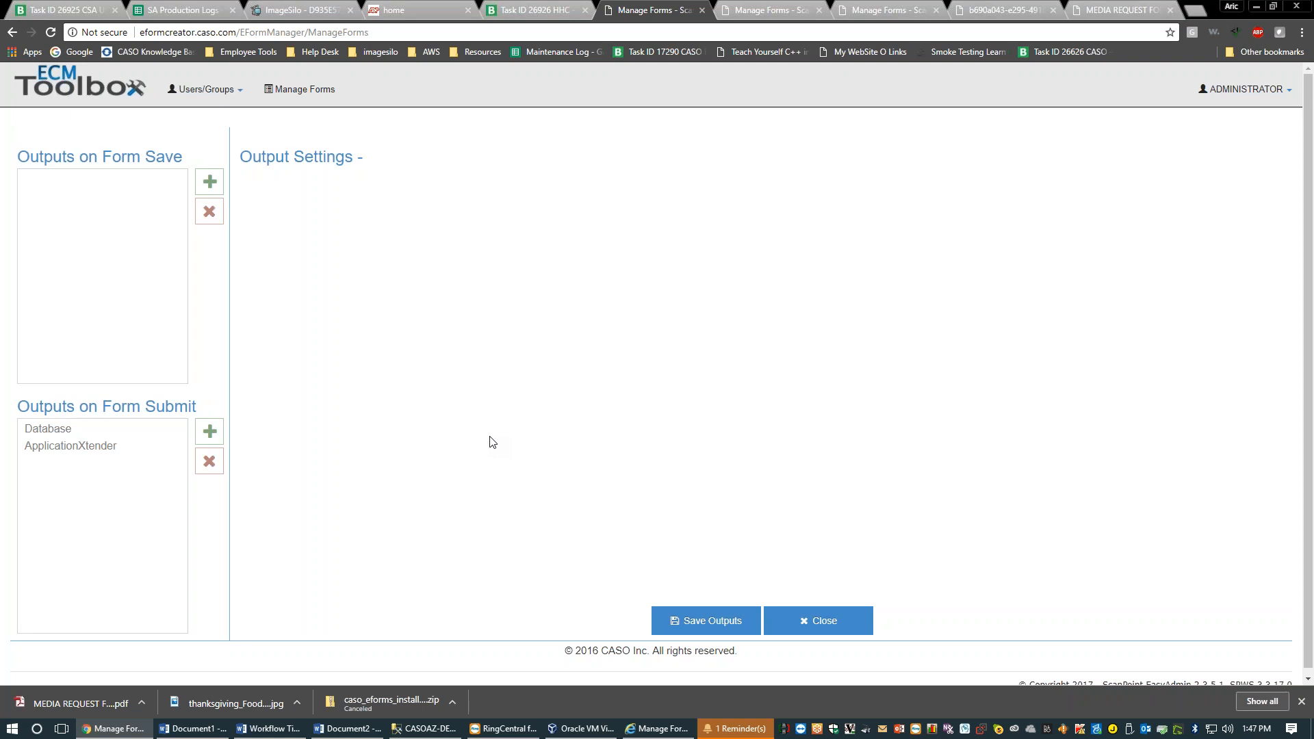
Show the ApplicationXtender output's FEEDBACK application settings and field mappings from NAME to SAVE ID
click(132, 445)
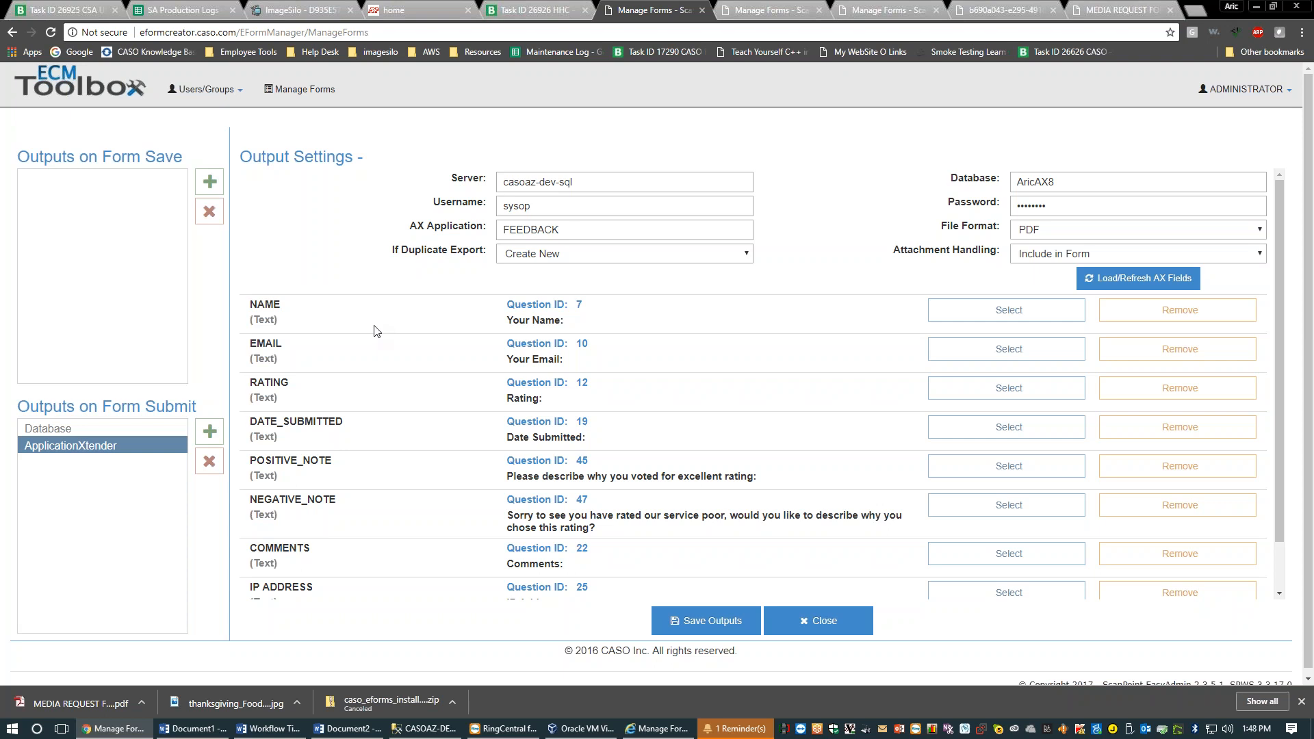
drag(527, 477, 611, 486)
click(616, 486)
scroll(616, 487, down, 1)
scroll(597, 486, up, 1)
scroll(598, 487, down, 1)
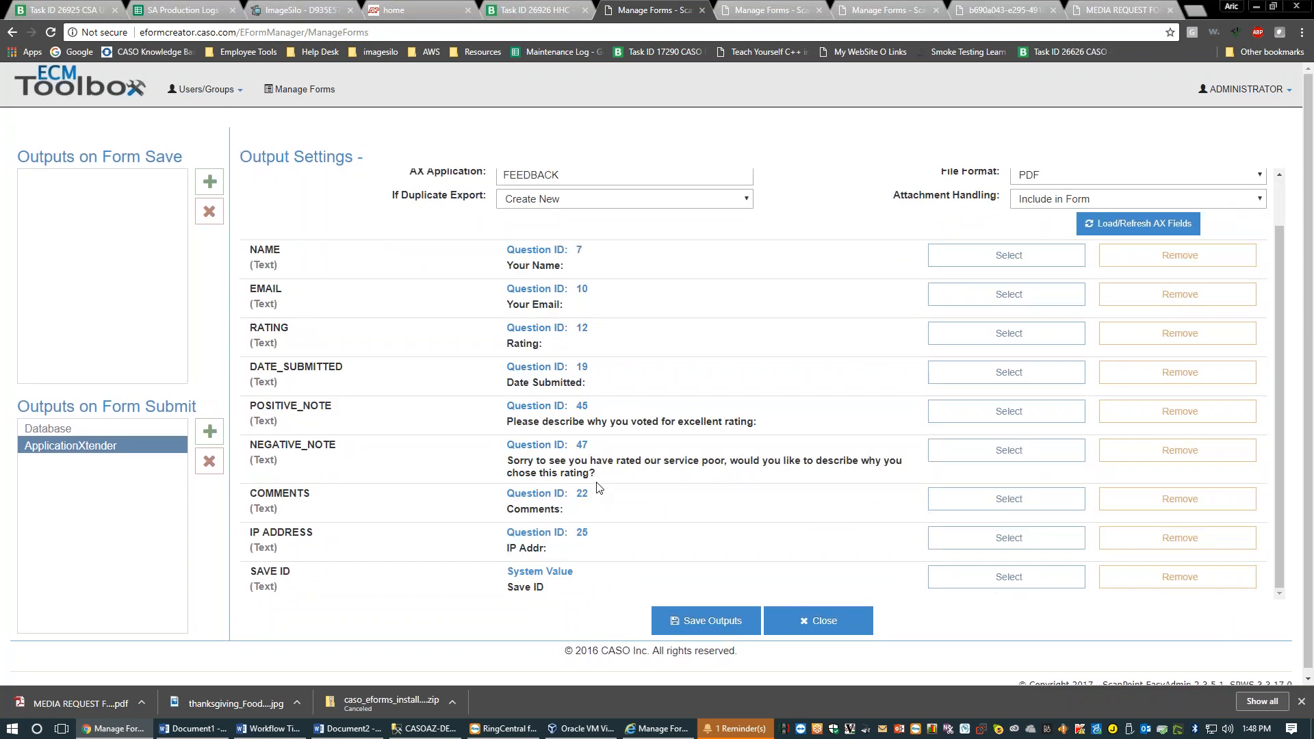
scroll(596, 487, up, 1)
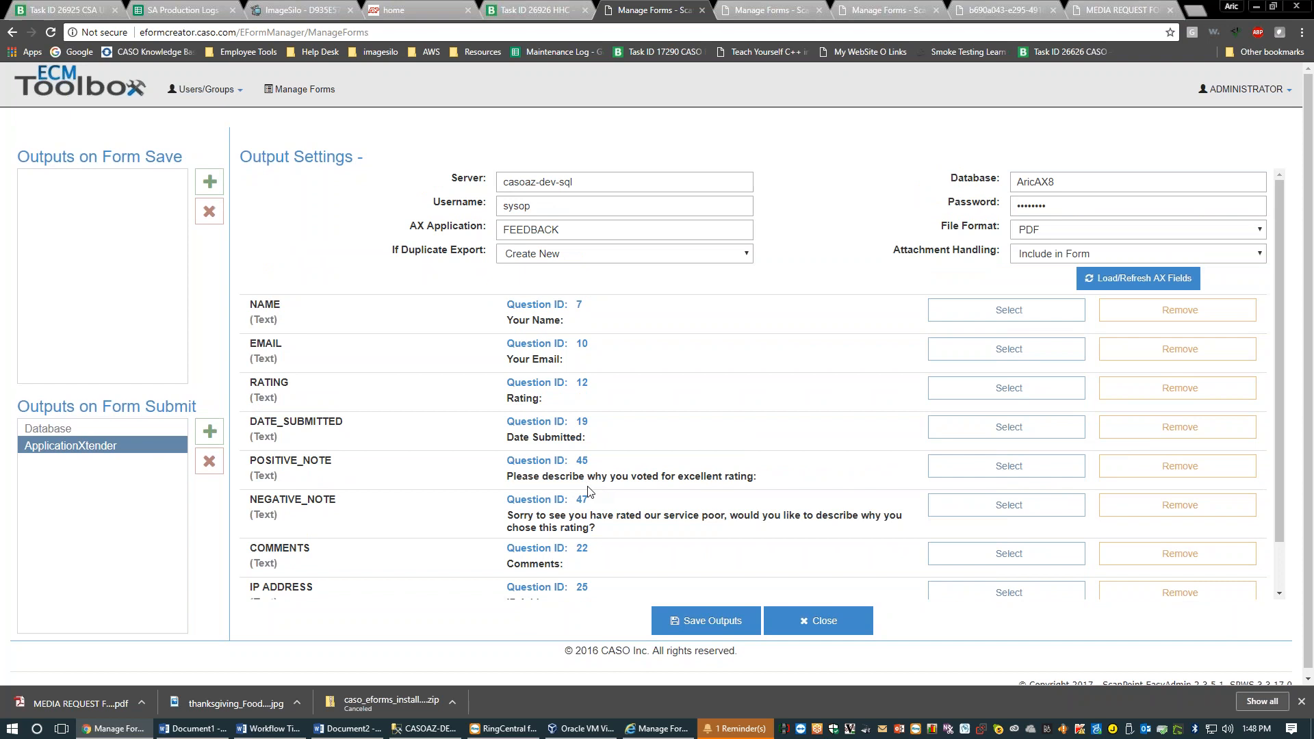
mouse_move(508, 481)
mouse_down()
mouse_move(731, 480)
mouse_move(512, 475)
mouse_up()
click(752, 478)
click(445, 460)
drag(248, 303, 337, 585)
click(337, 585)
drag(250, 309, 337, 473)
click(337, 460)
drag(252, 302, 309, 514)
click(309, 514)
drag(252, 304, 308, 310)
click(309, 311)
scroll(600, 351, down, 1)
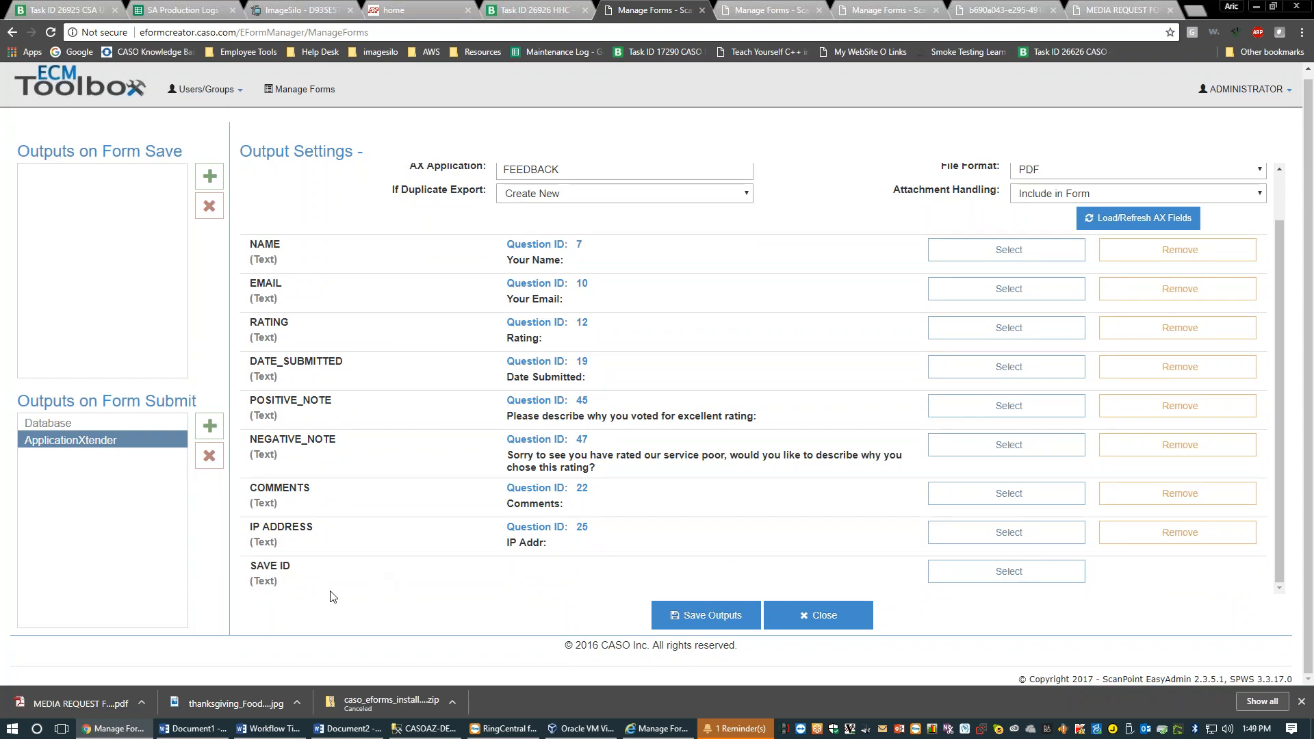
Start mapping the SAVE ID field to a static value, entering 'EForm'
triple_click(289, 580)
click(289, 580)
click(959, 572)
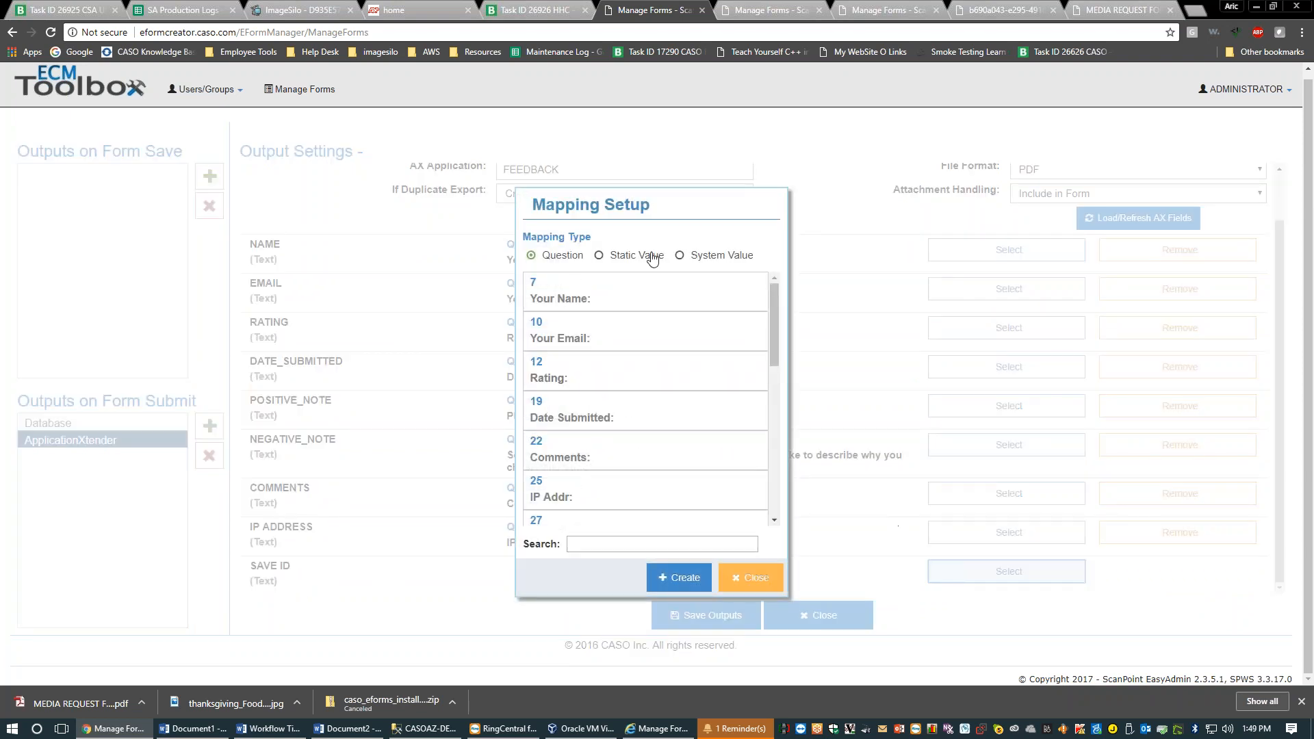
click(658, 259)
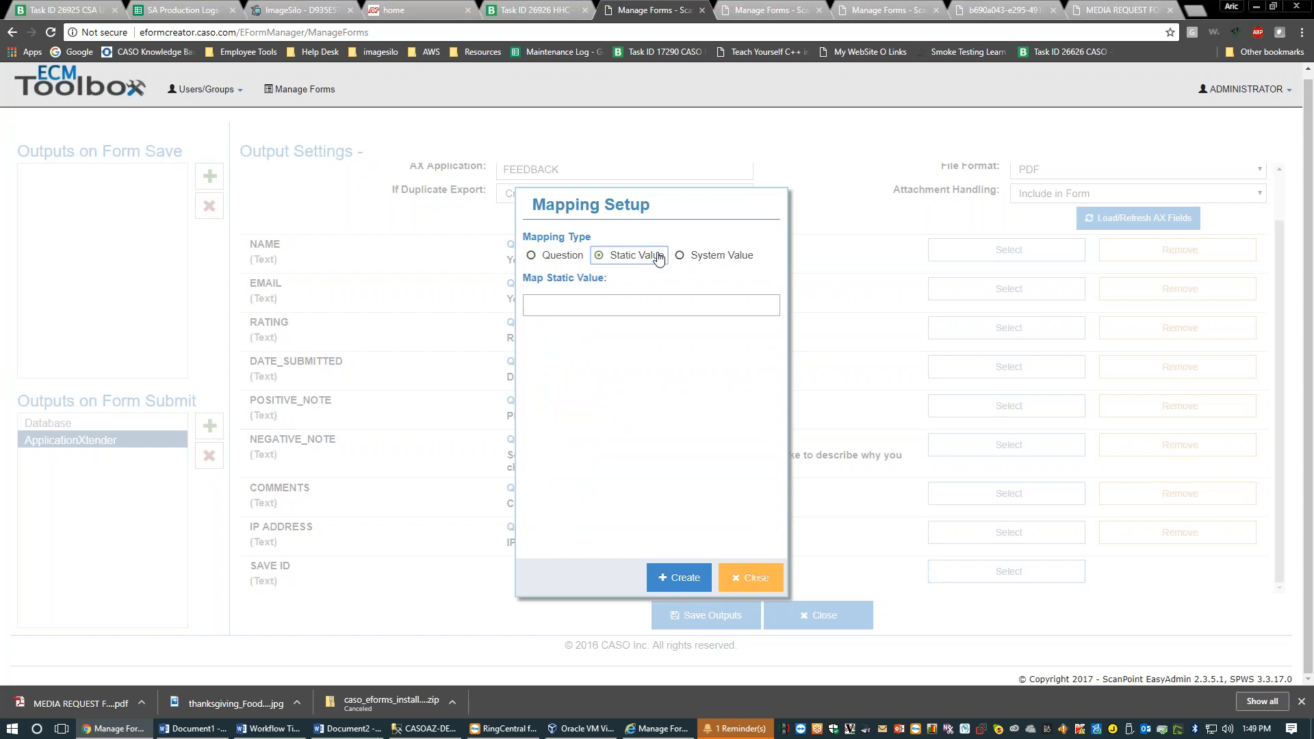
click(657, 308)
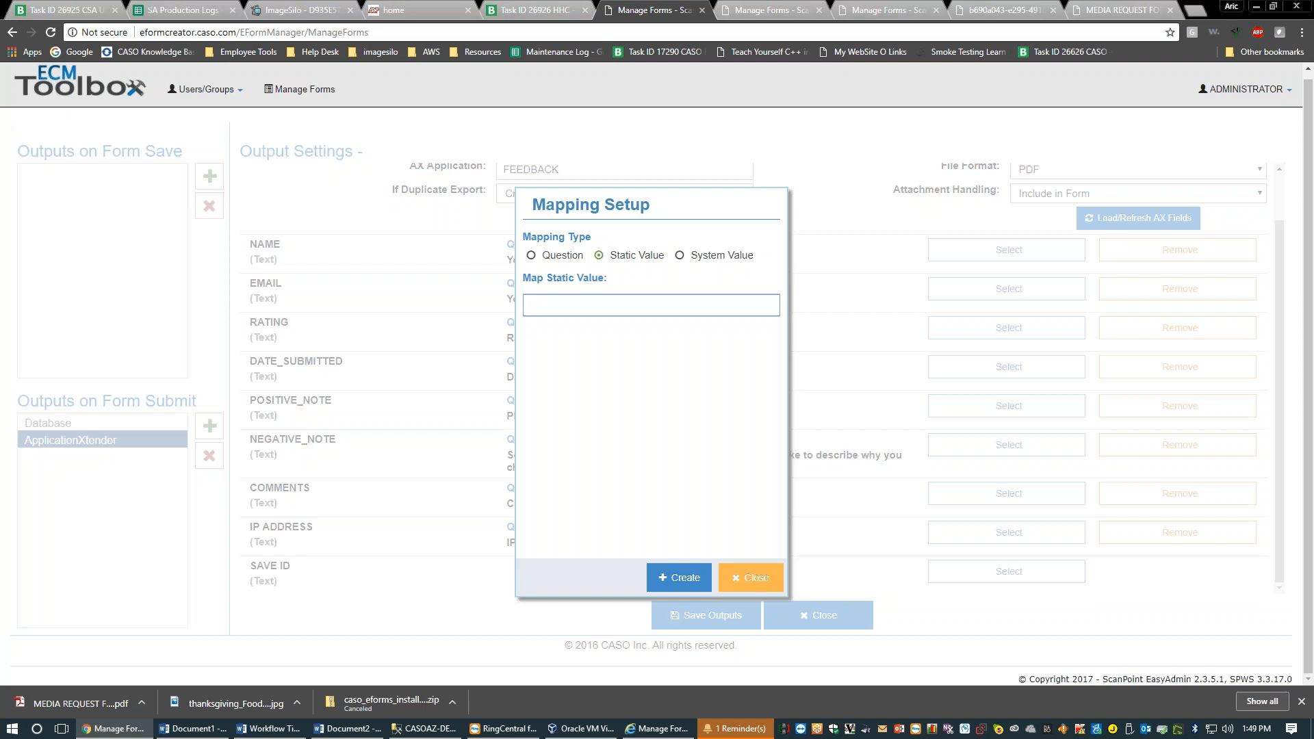
text(EForm)
Map SAVE ID to the Save ID system value instead and create the mapping
click(679, 255)
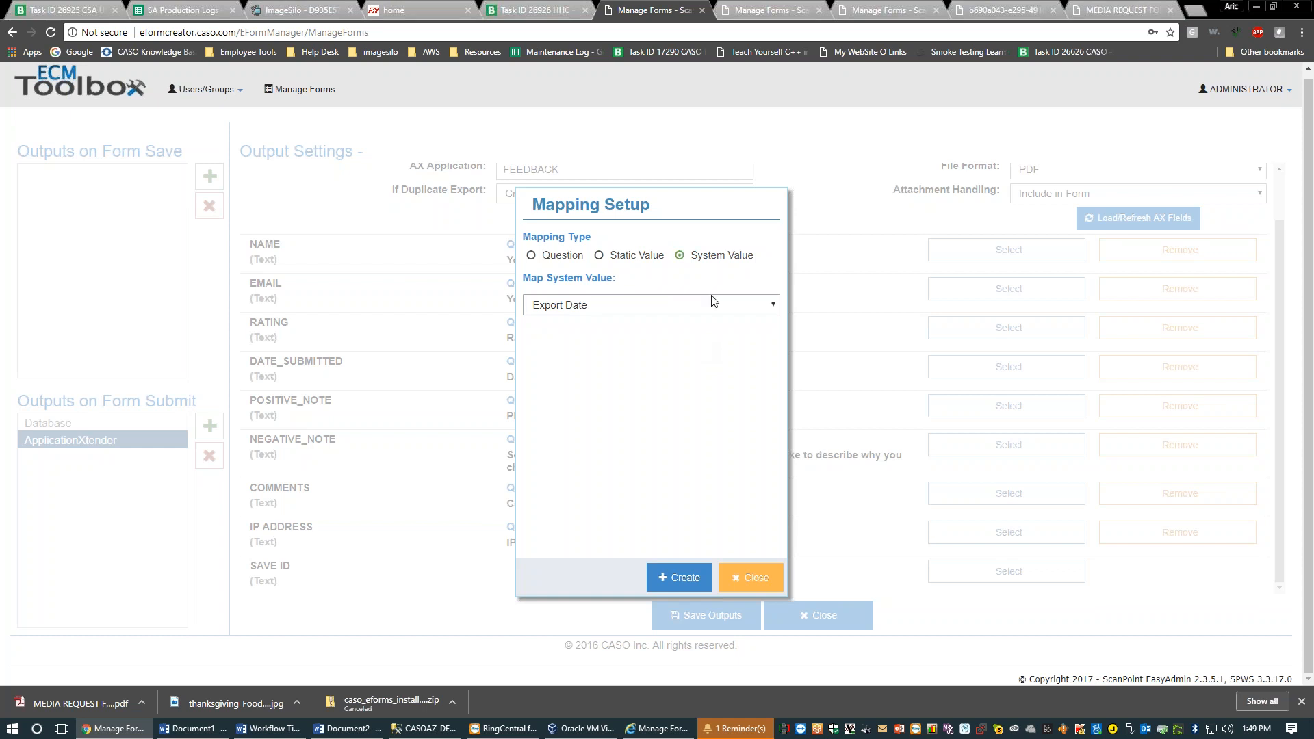
click(680, 306)
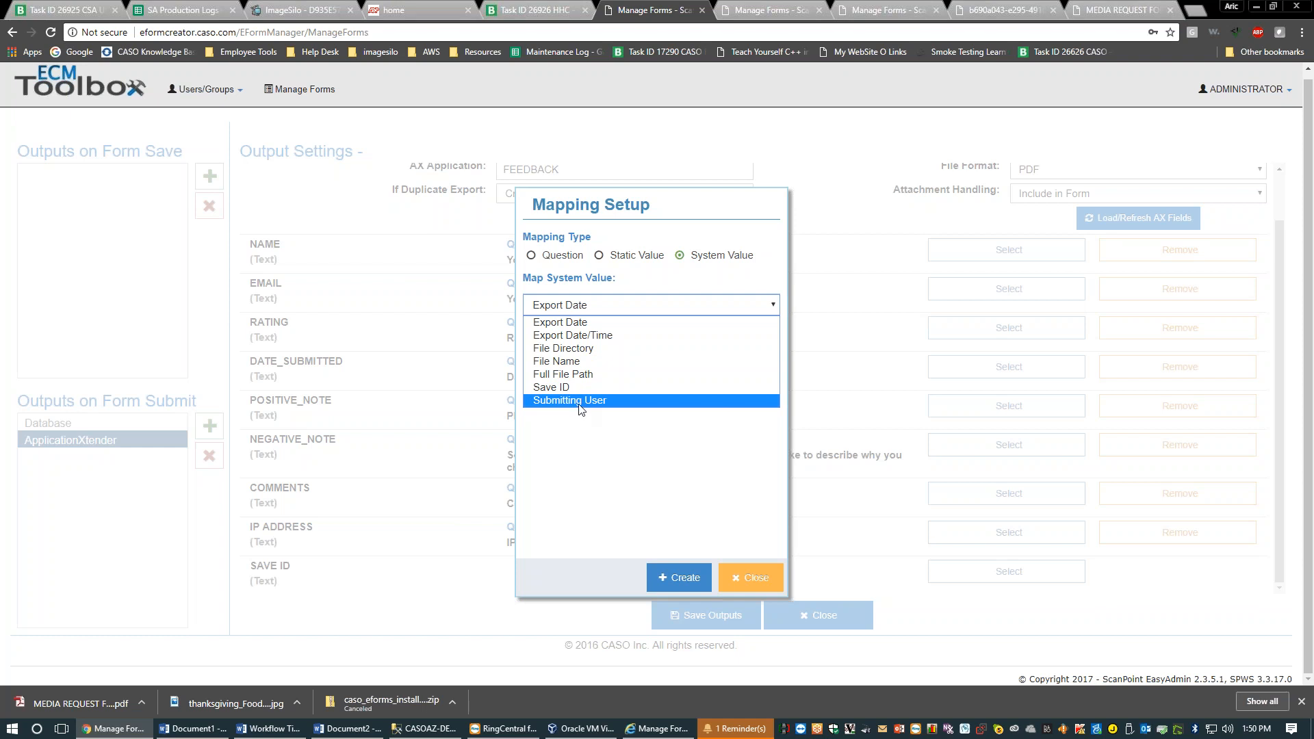
click(577, 387)
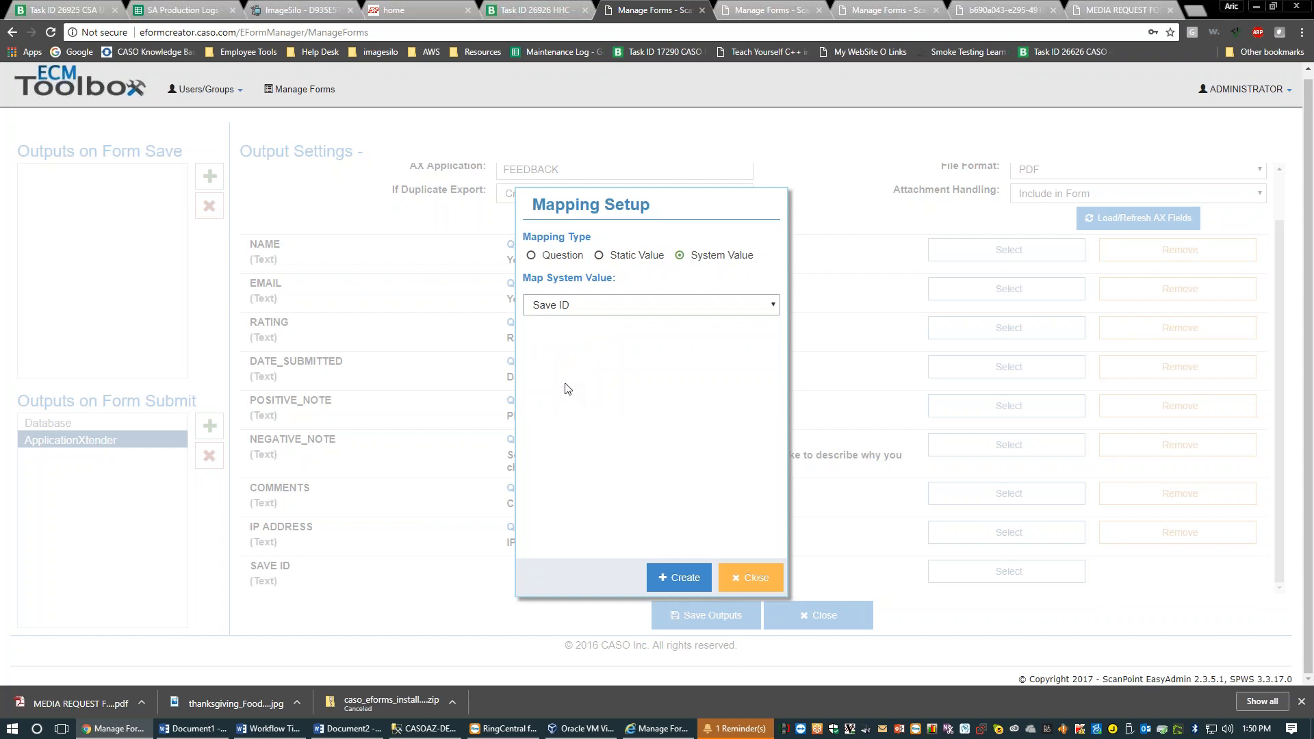
click(679, 578)
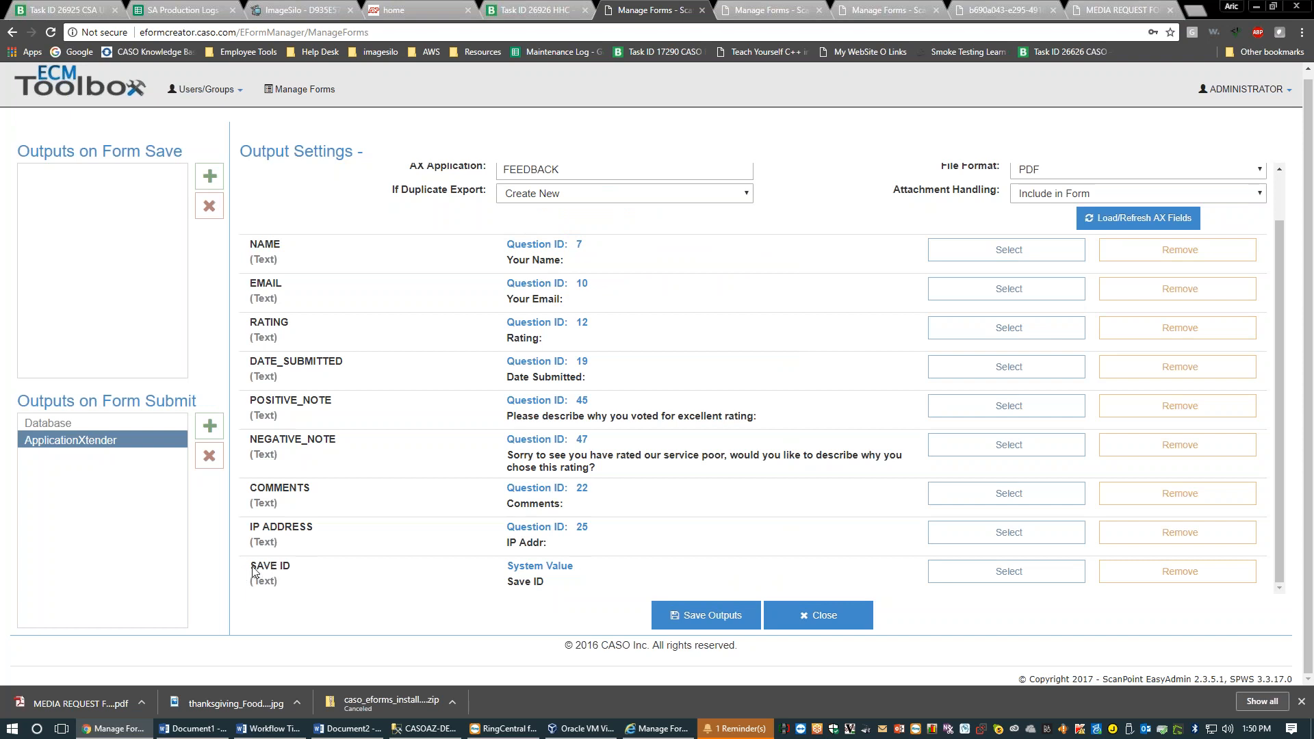
drag(253, 571, 295, 572)
click(302, 574)
drag(506, 582, 572, 586)
click(571, 586)
scroll(753, 411, up, 3)
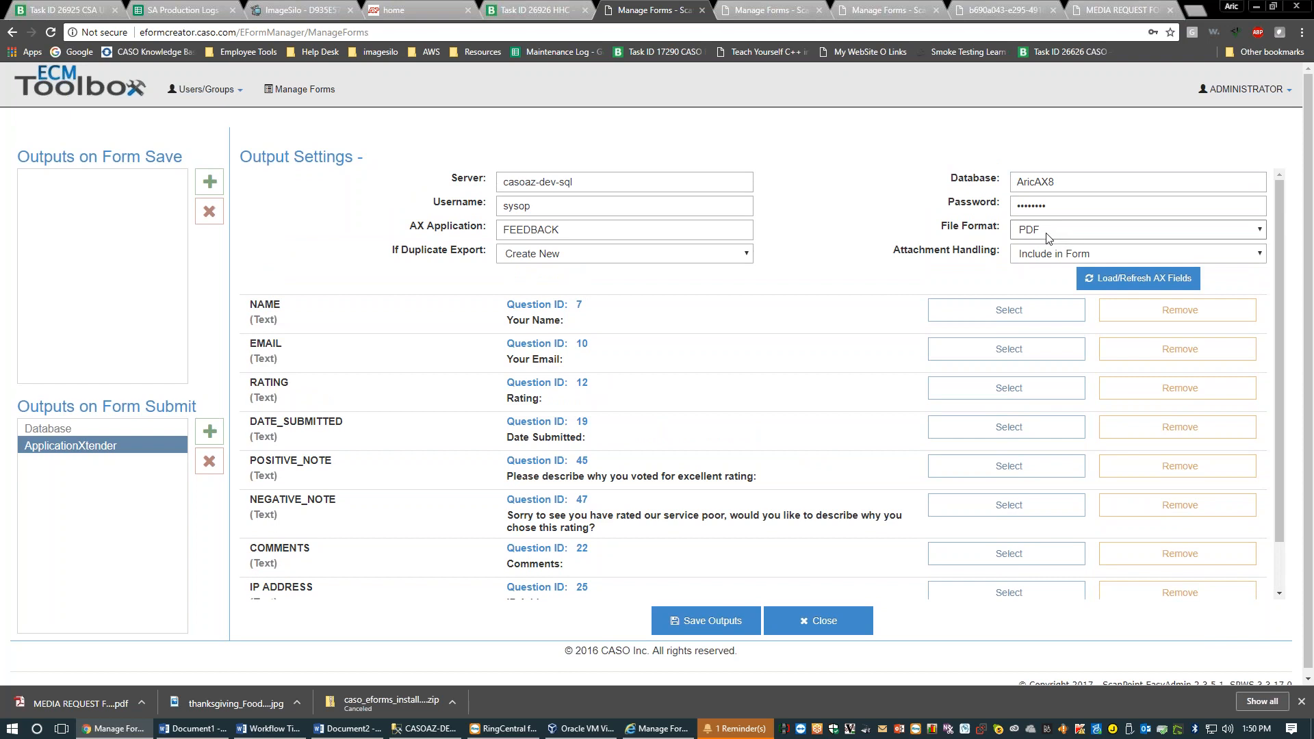
click(1046, 237)
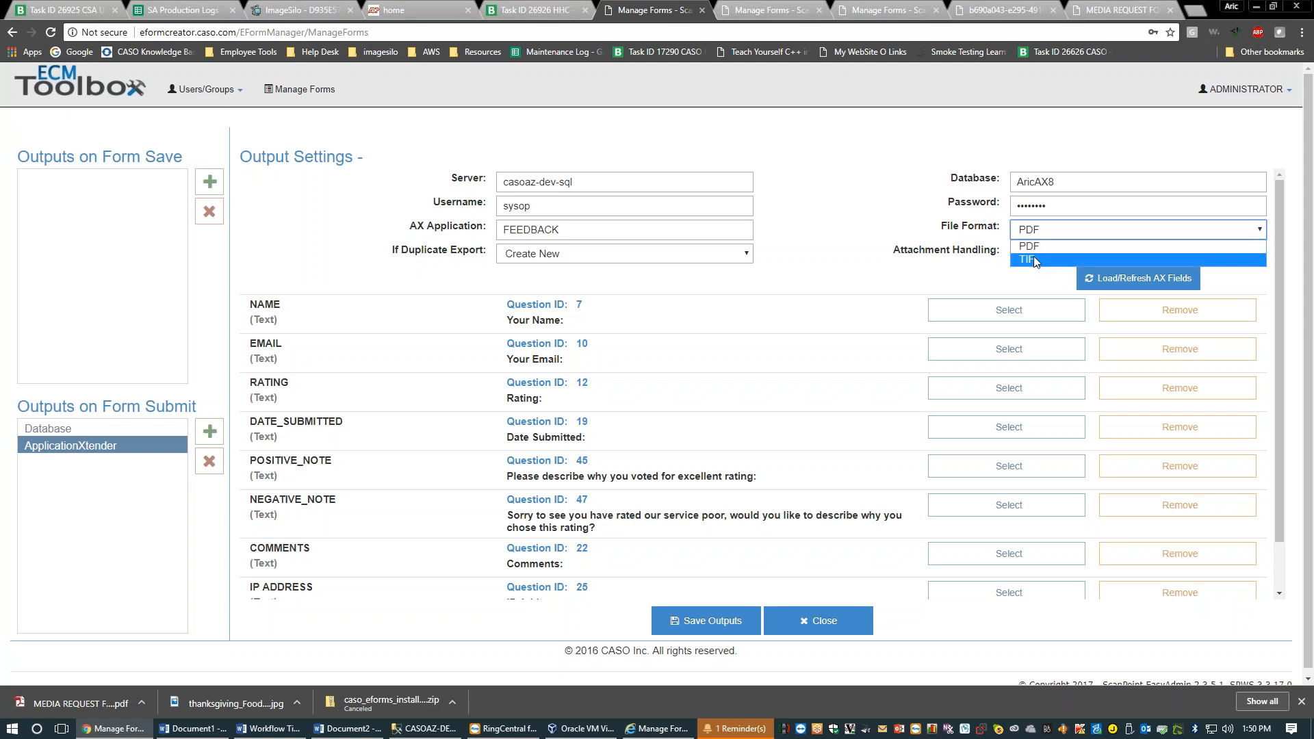
click(1034, 246)
click(1034, 232)
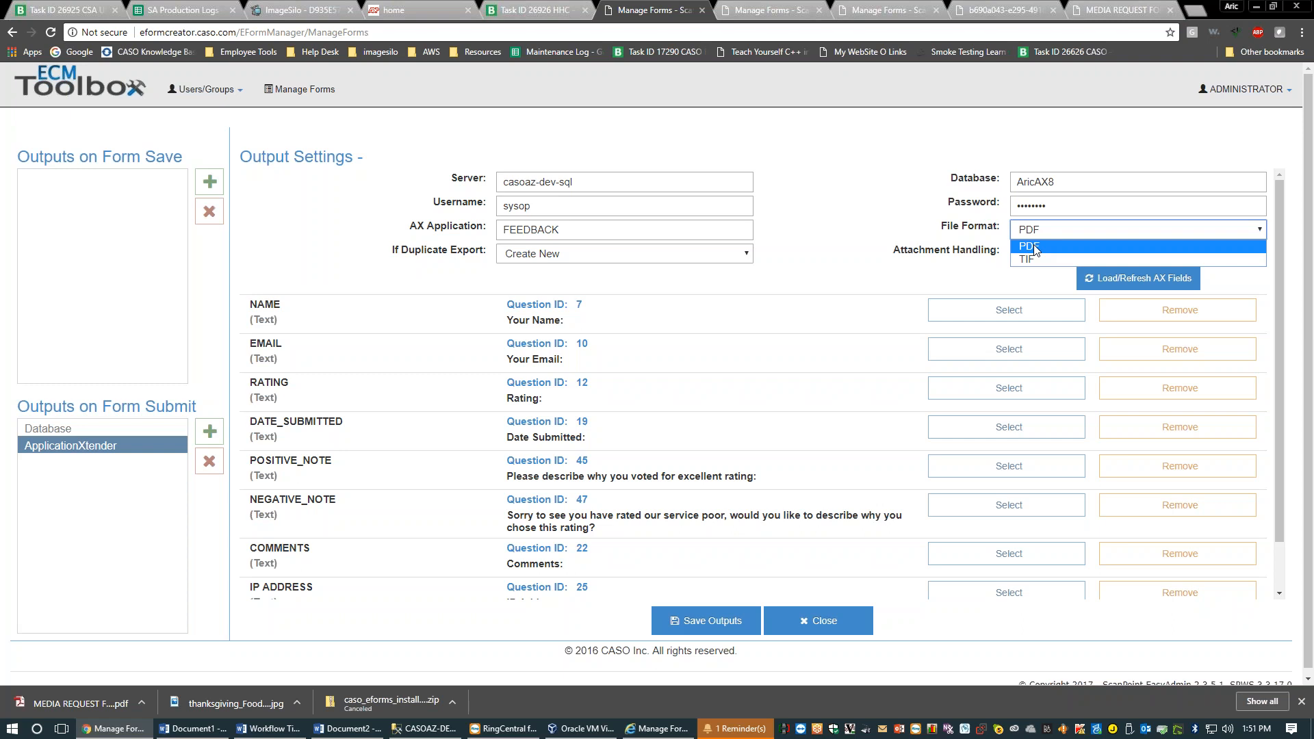
click(918, 216)
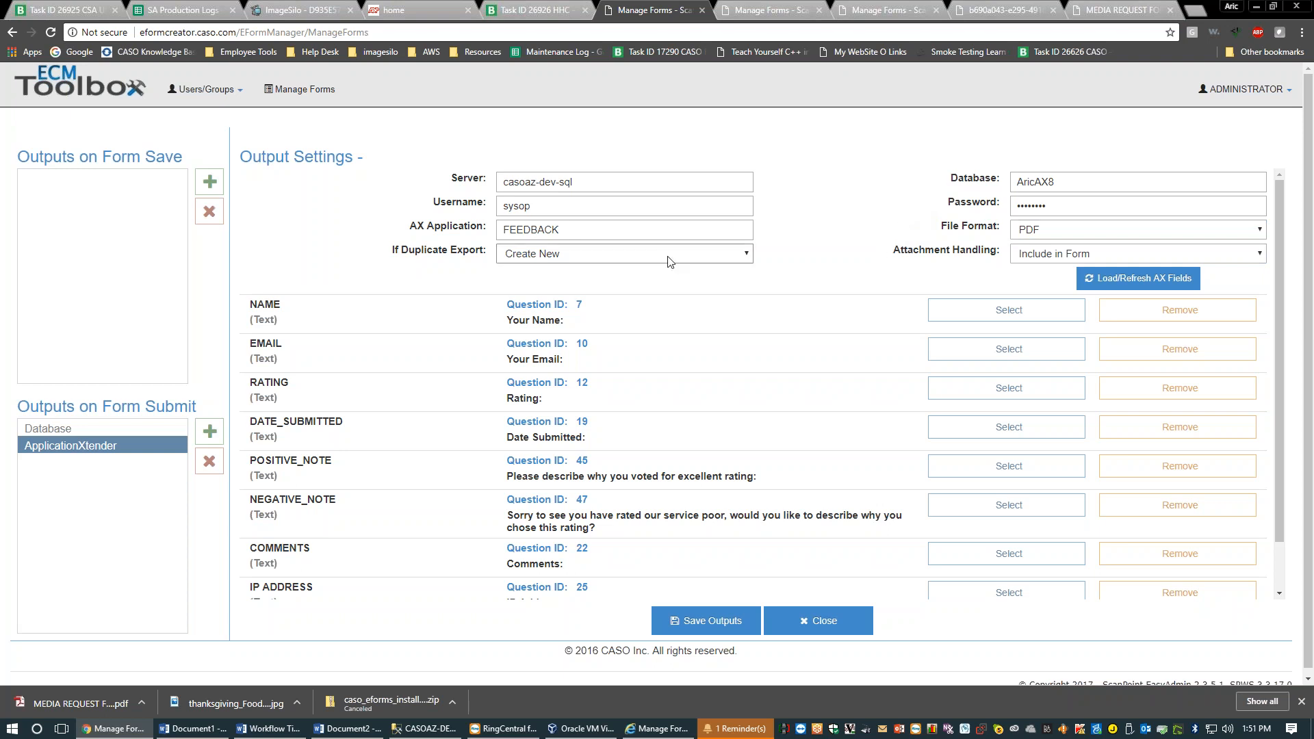
click(527, 258)
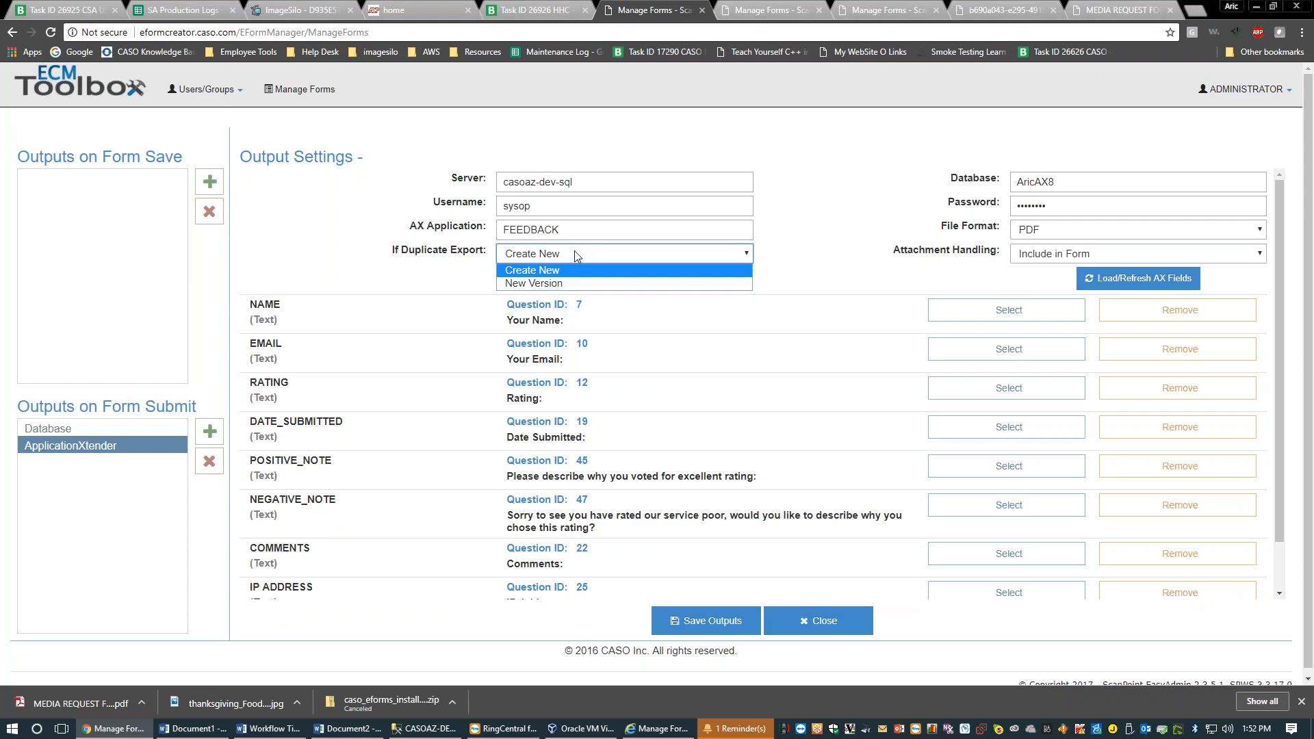
Close the If Duplicate Export list with Create New still selected
click(786, 255)
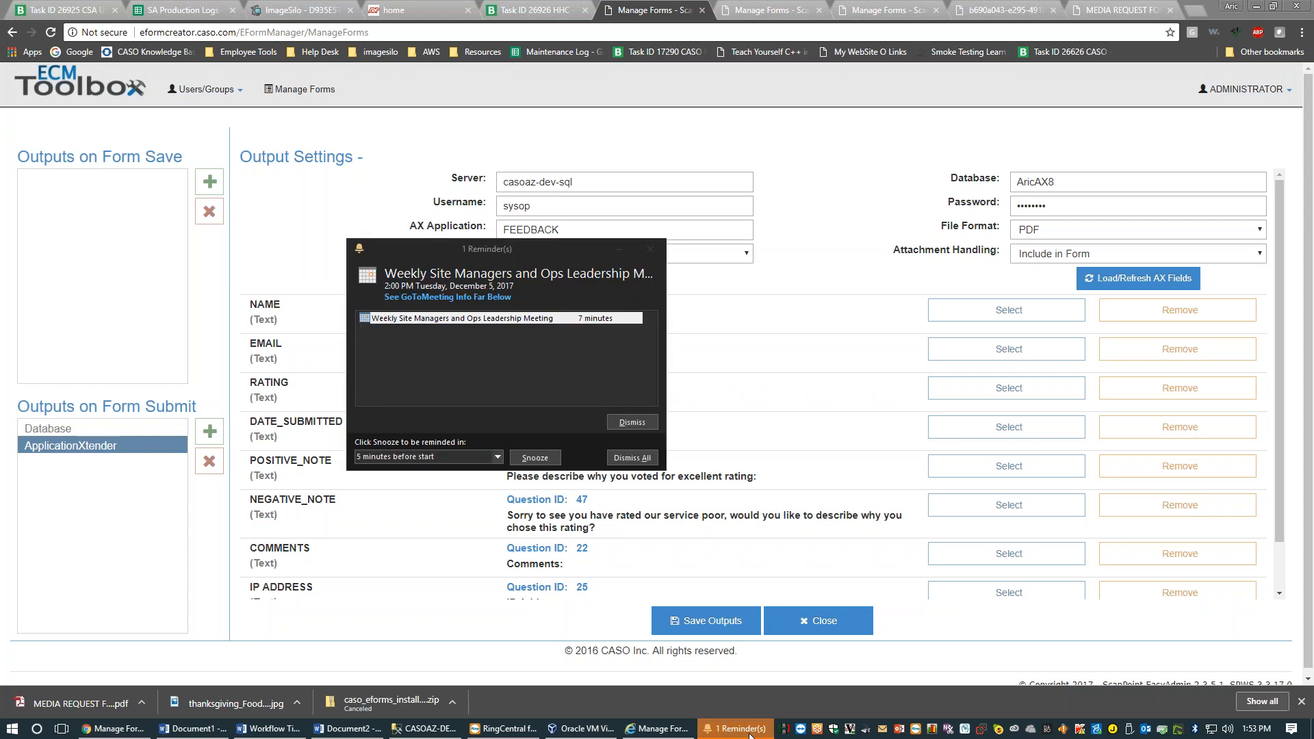
Bring the browser back in front of the Outlook meeting reminder
click(745, 712)
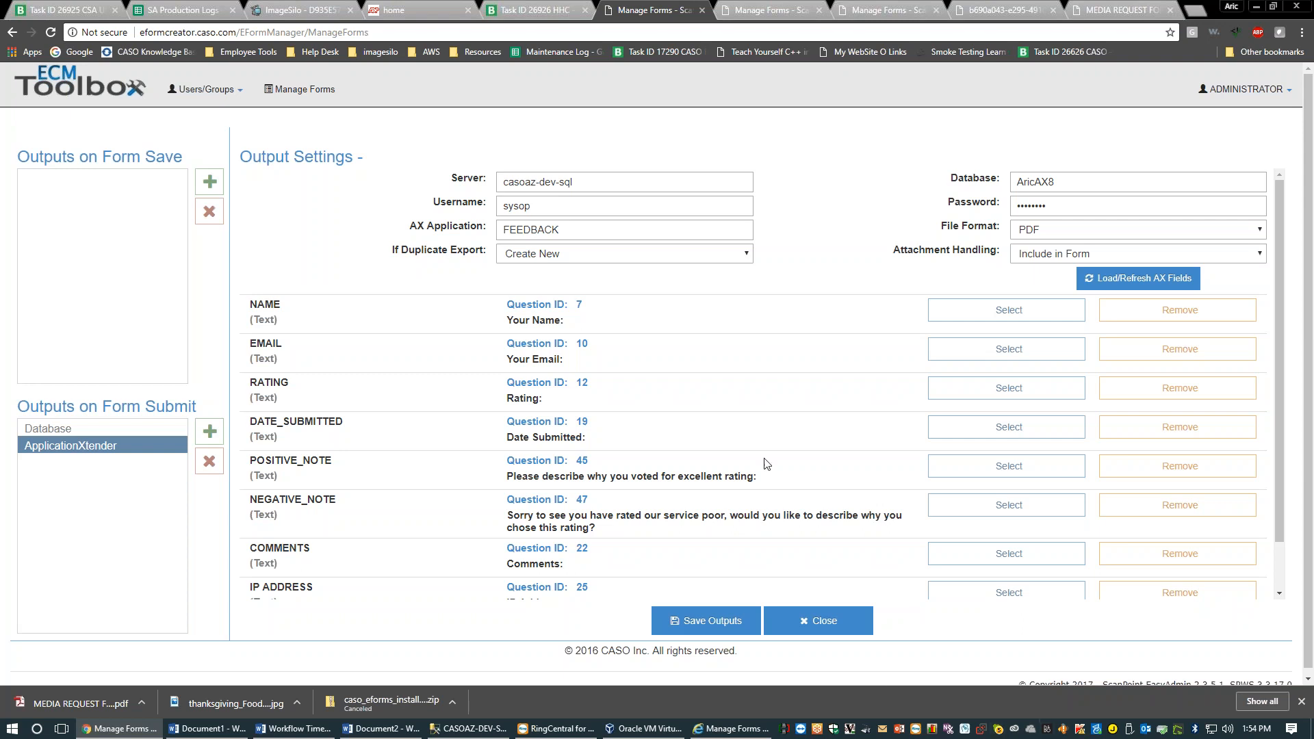
Check the File Format and If Duplicate Export choices, leaving PDF and Create New
scroll(546, 499, down, 1)
scroll(546, 499, up, 1)
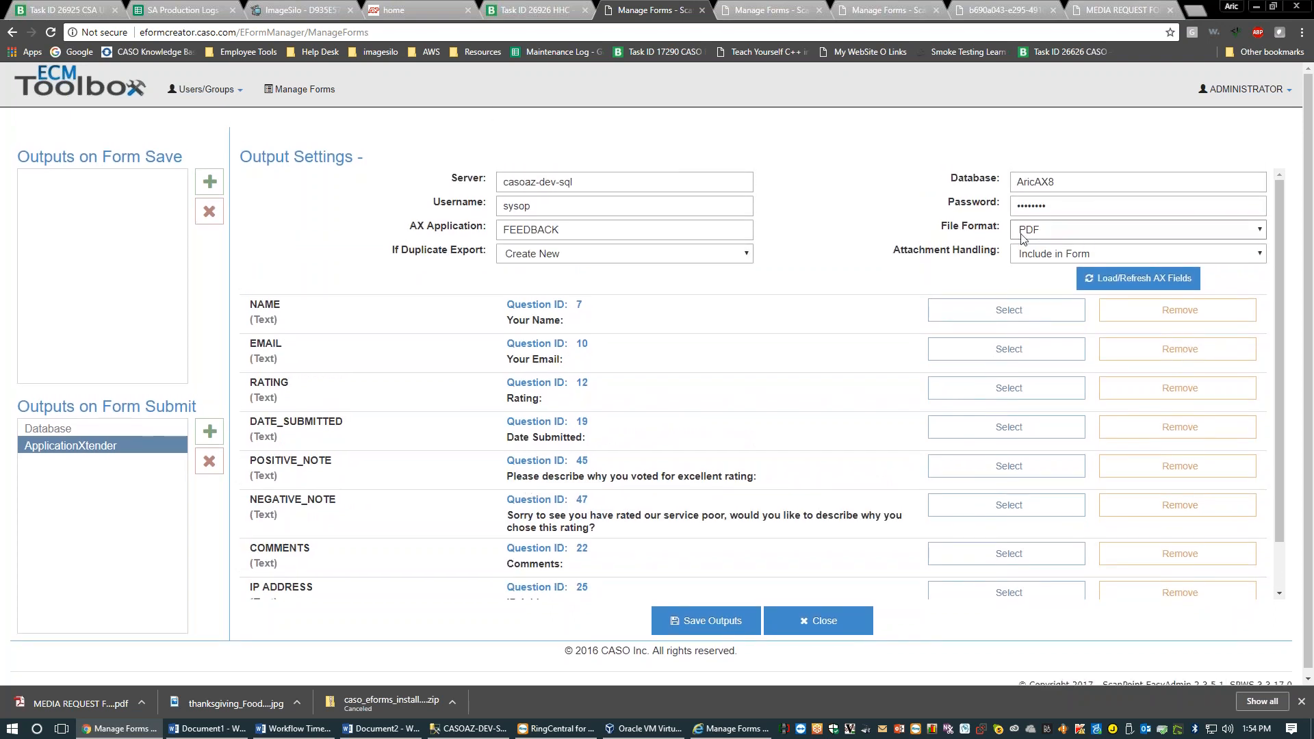
click(1039, 232)
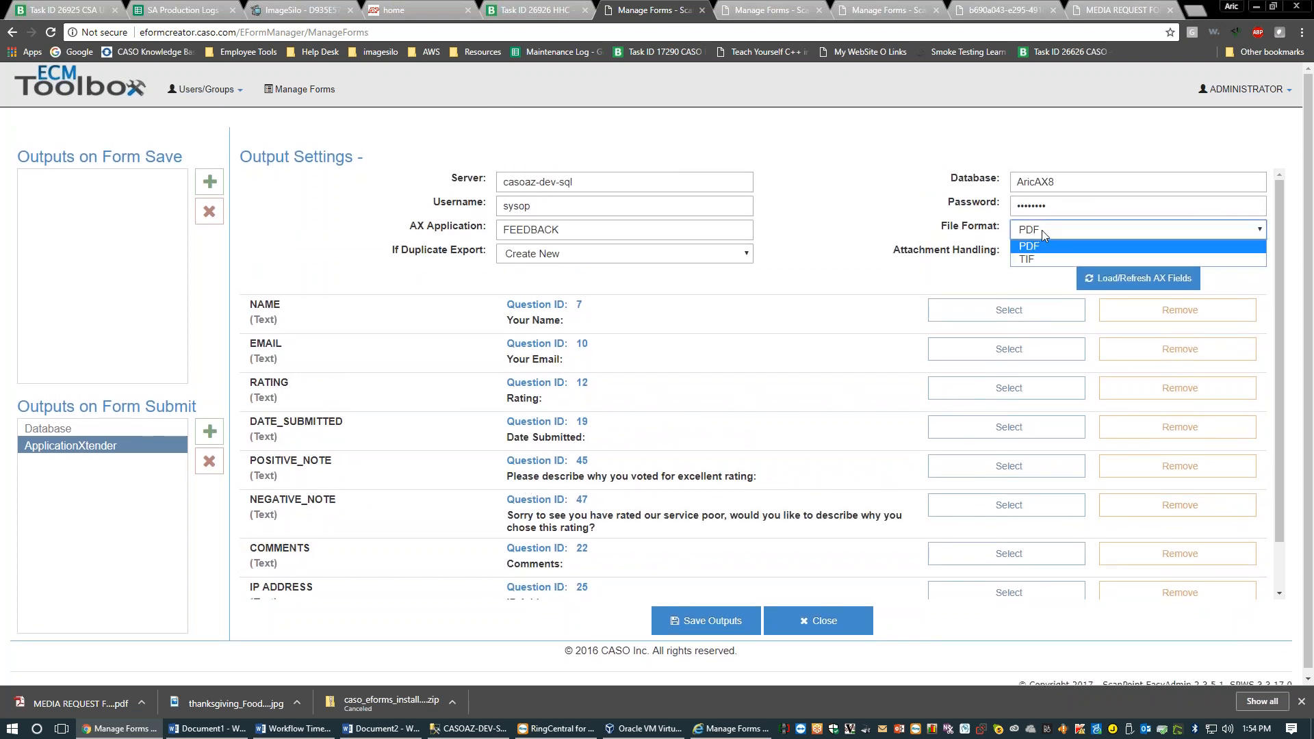
click(1042, 231)
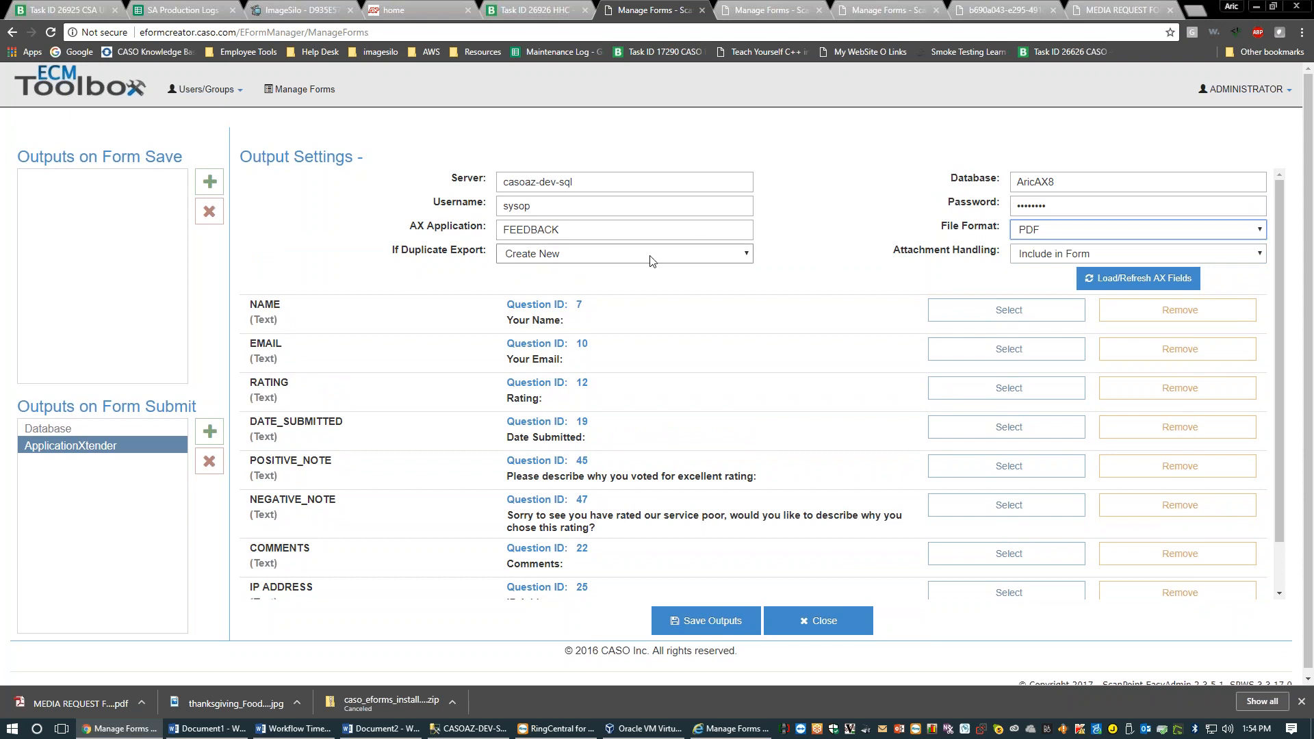
click(600, 261)
click(600, 261)
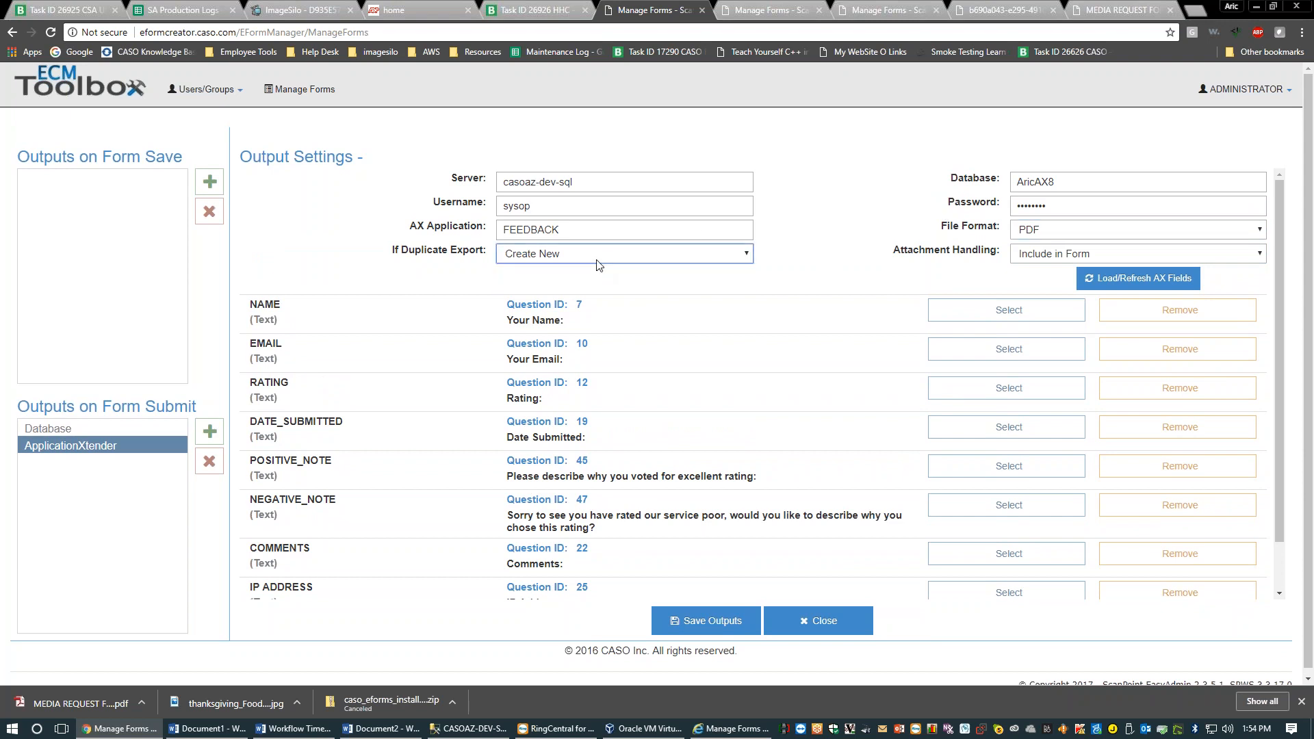
Review the Attachment Handling options without changing the setting
drag(896, 255, 991, 259)
click(1029, 256)
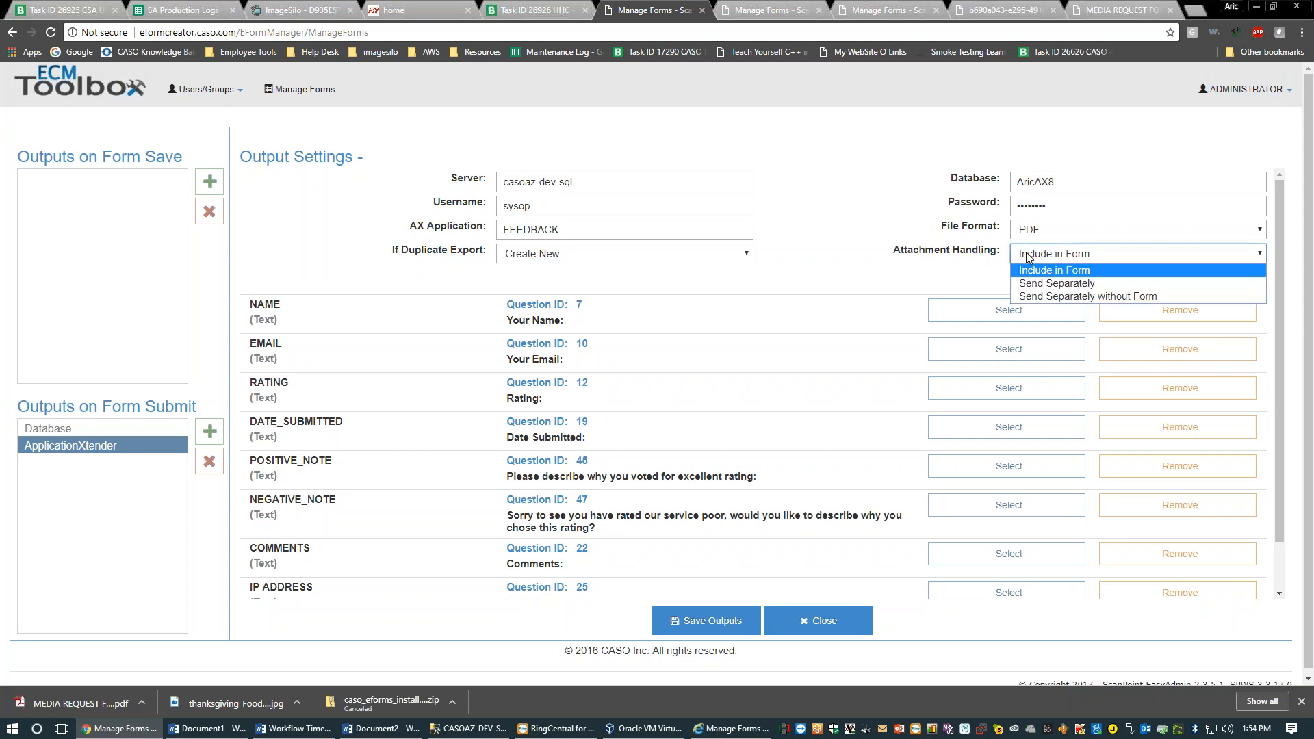
click(1026, 254)
click(1051, 256)
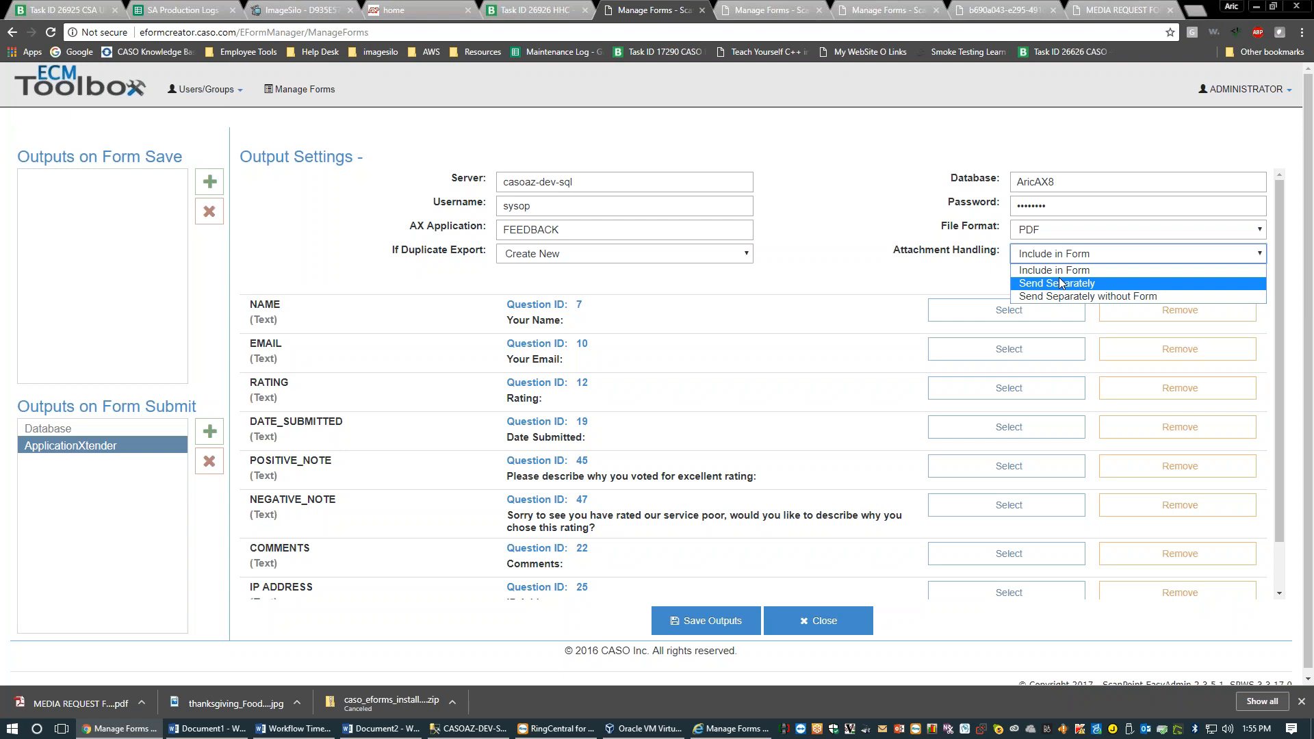
click(917, 269)
click(1046, 254)
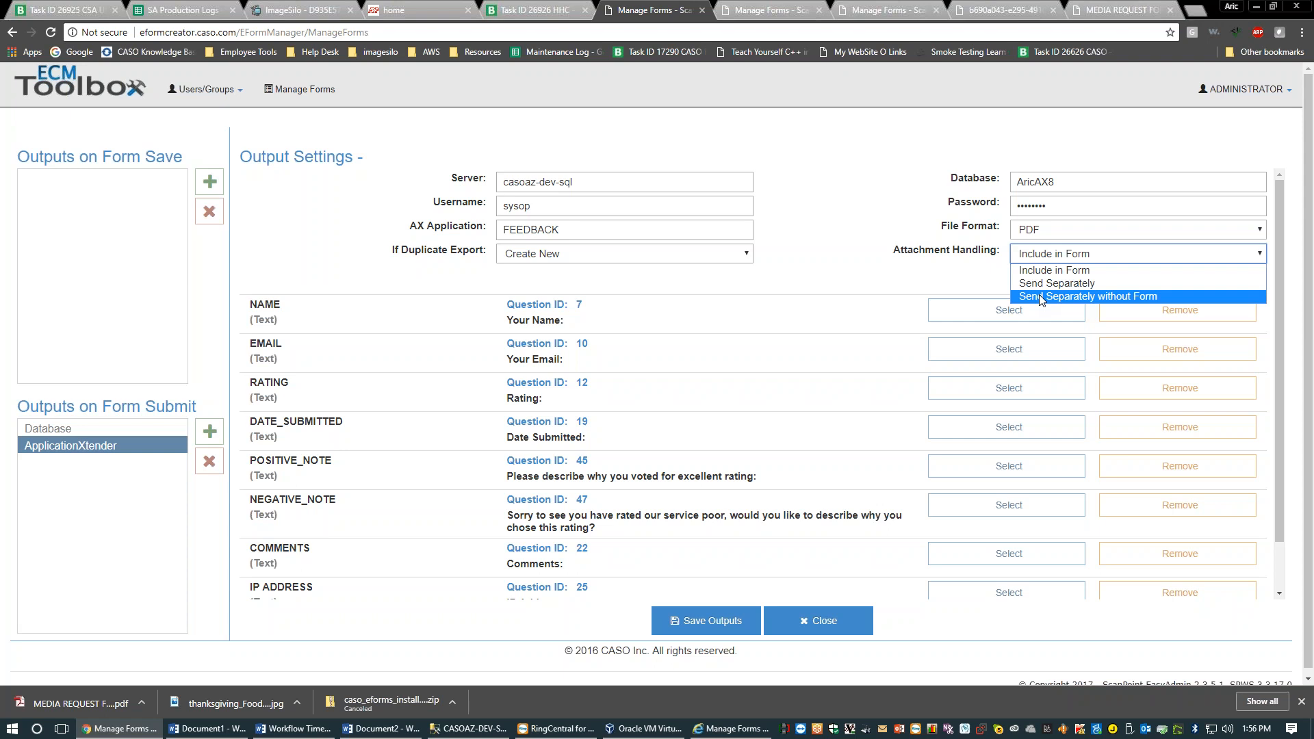
Flip through the Manage Forms tabs, ending back on the Output Settings tab
click(809, 7)
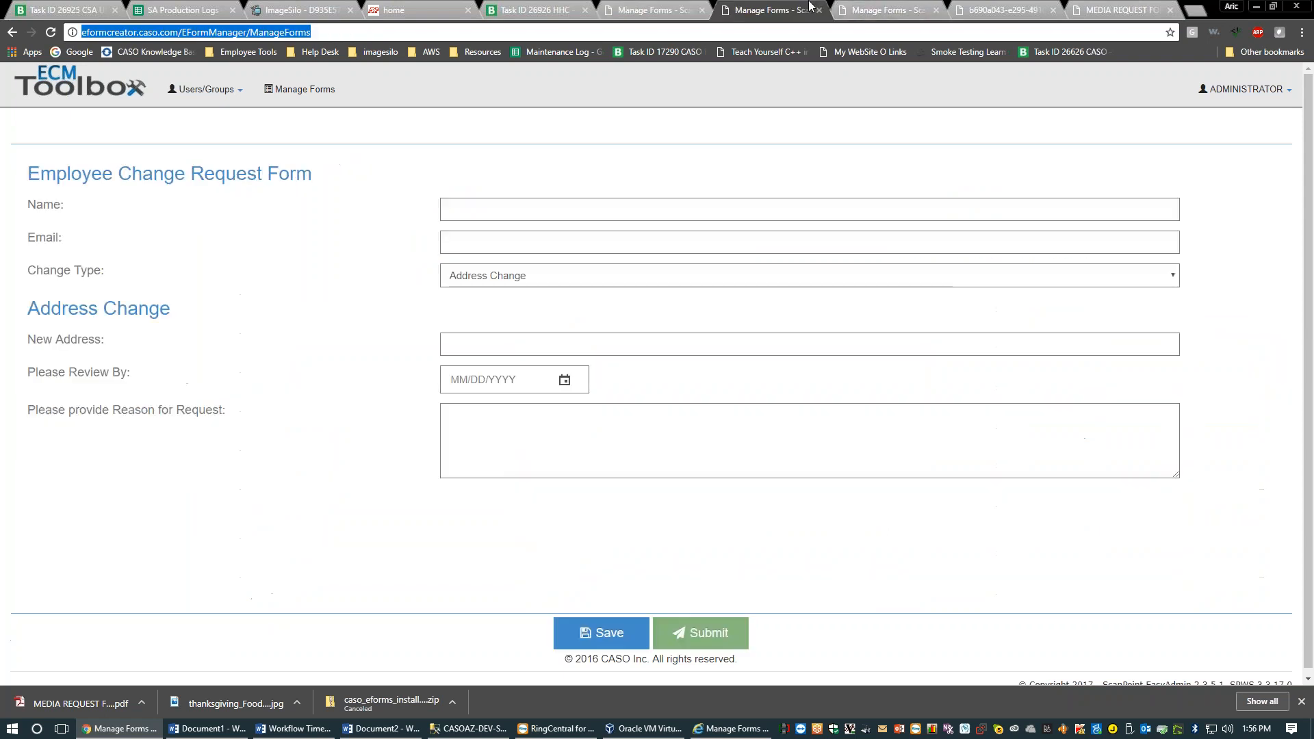
click(875, 7)
click(622, 7)
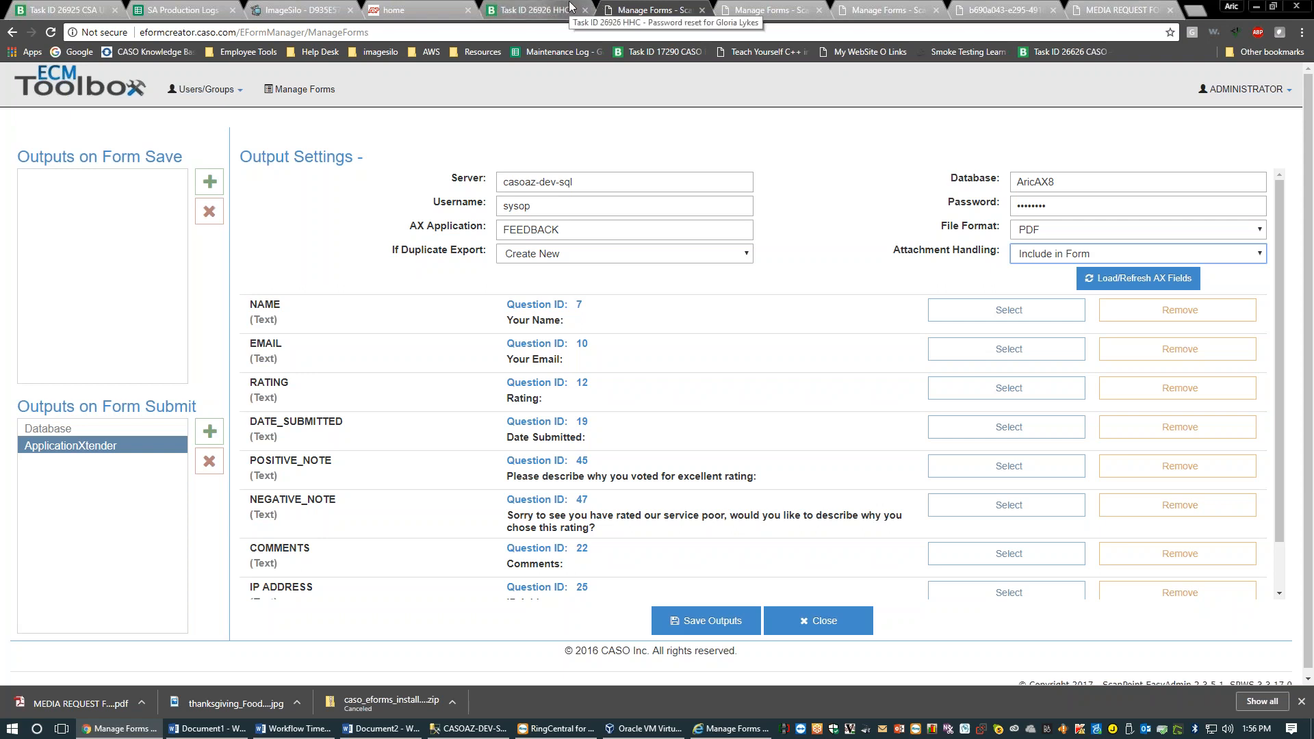
click(810, 198)
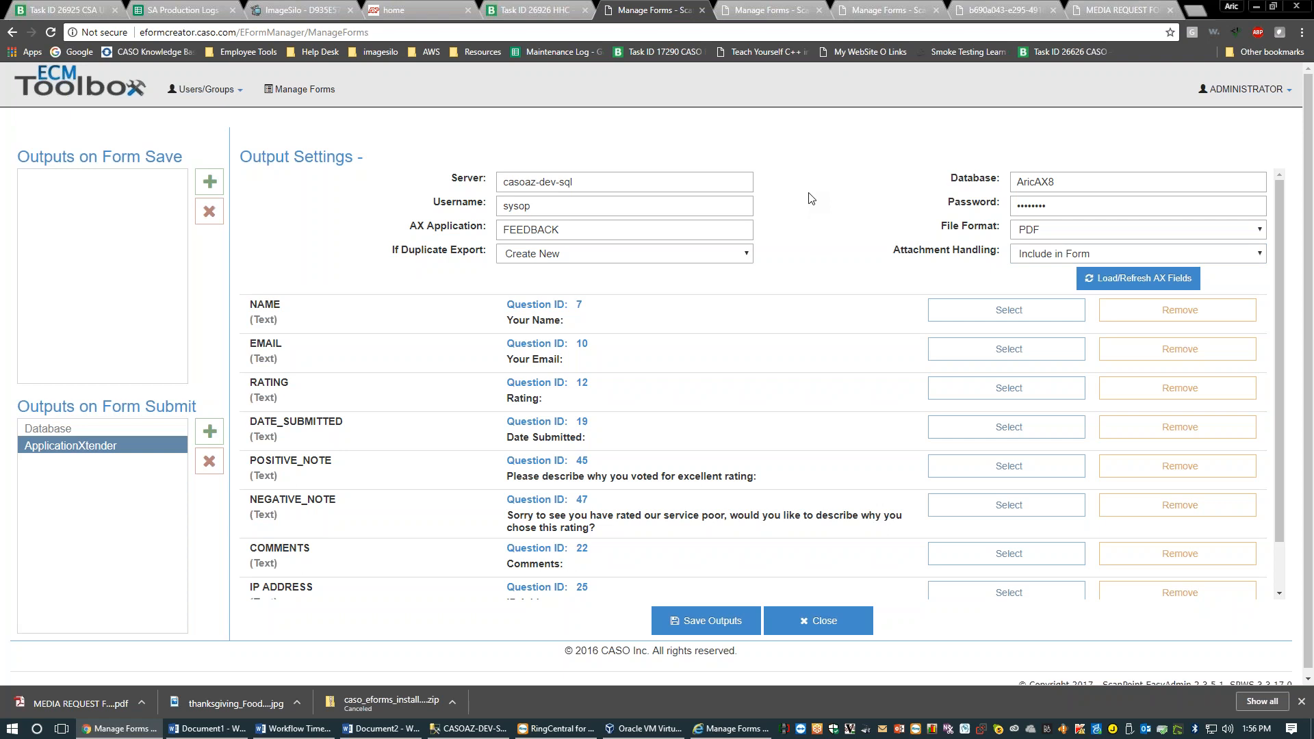
click(772, 10)
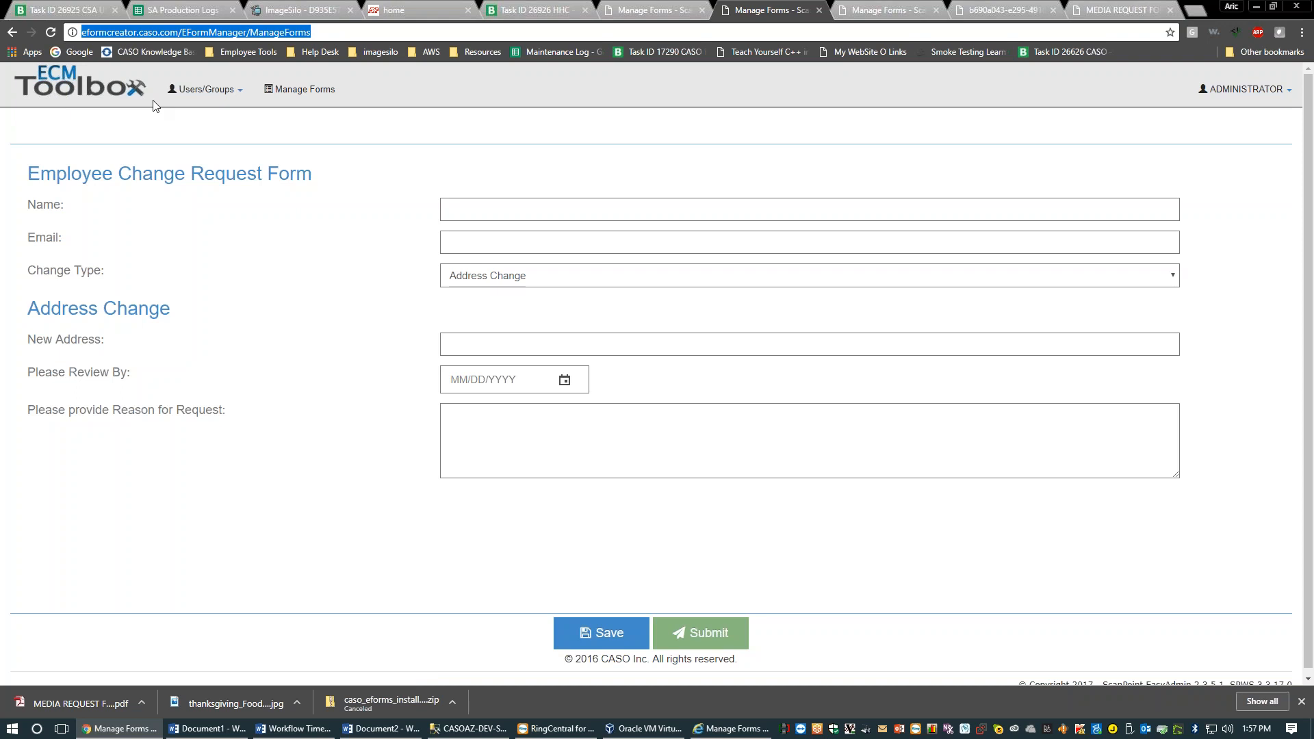
key(ctrl+shift+Tab)
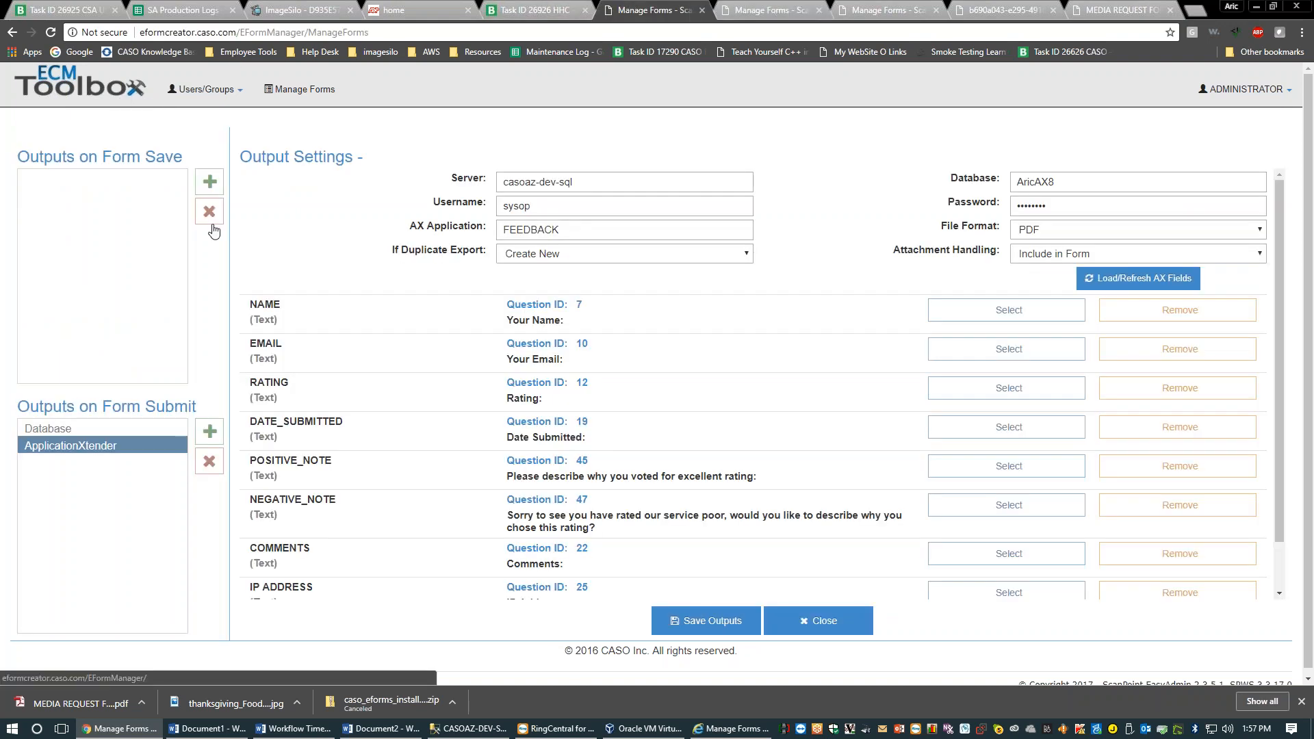
Show the Database submit output settings and dismiss the save-password popup
scroll(262, 460, down, 1)
scroll(262, 460, up, 1)
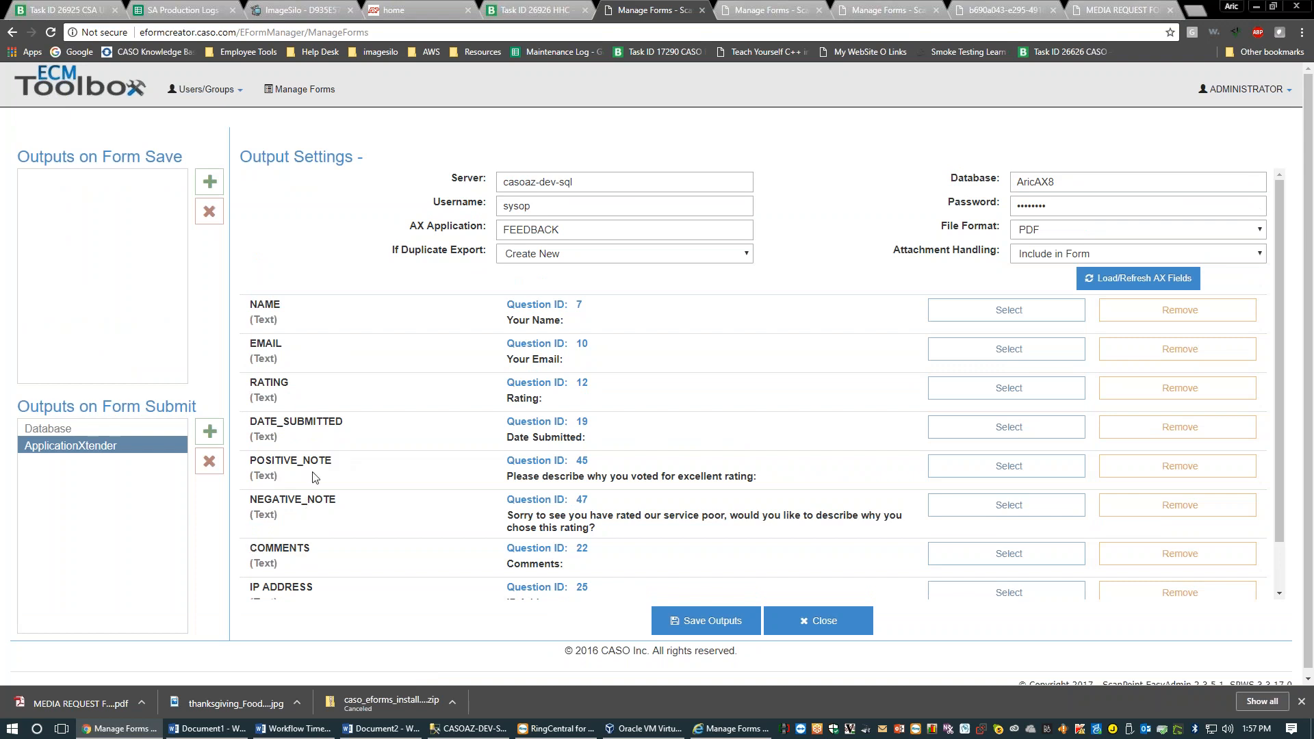
click(78, 429)
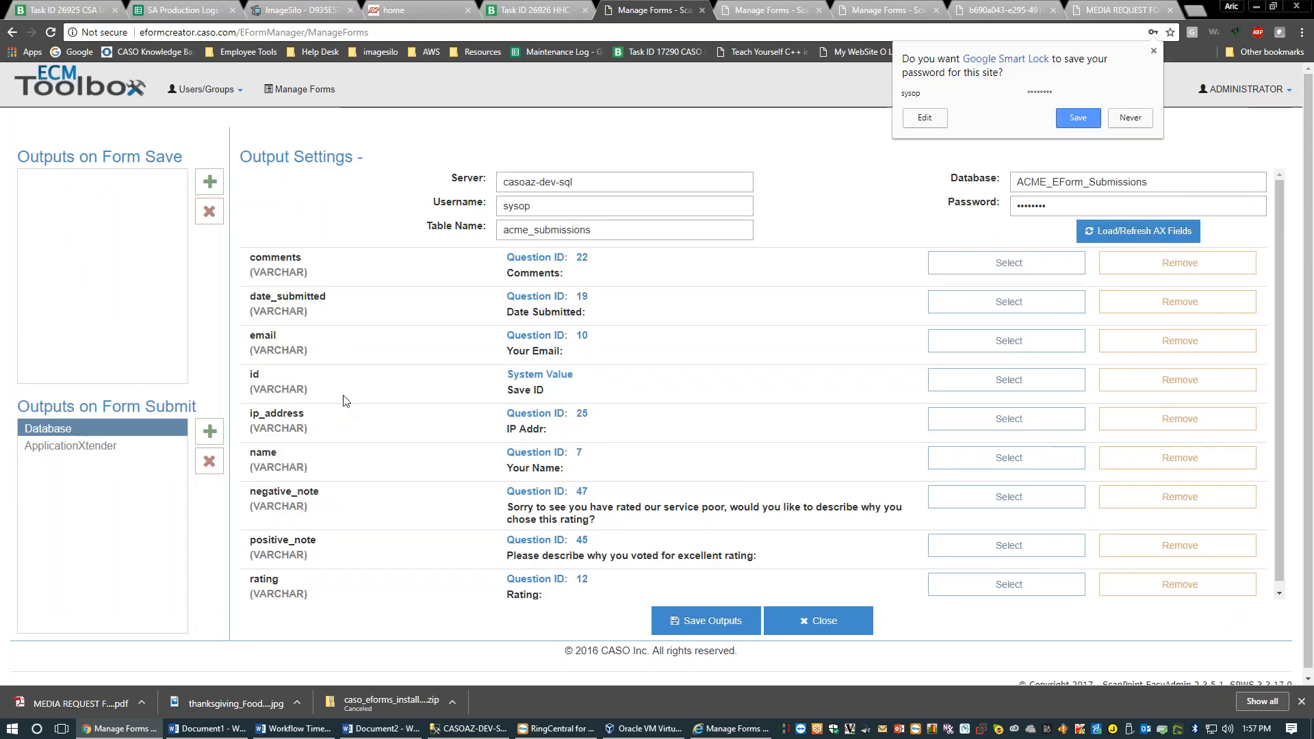
click(390, 384)
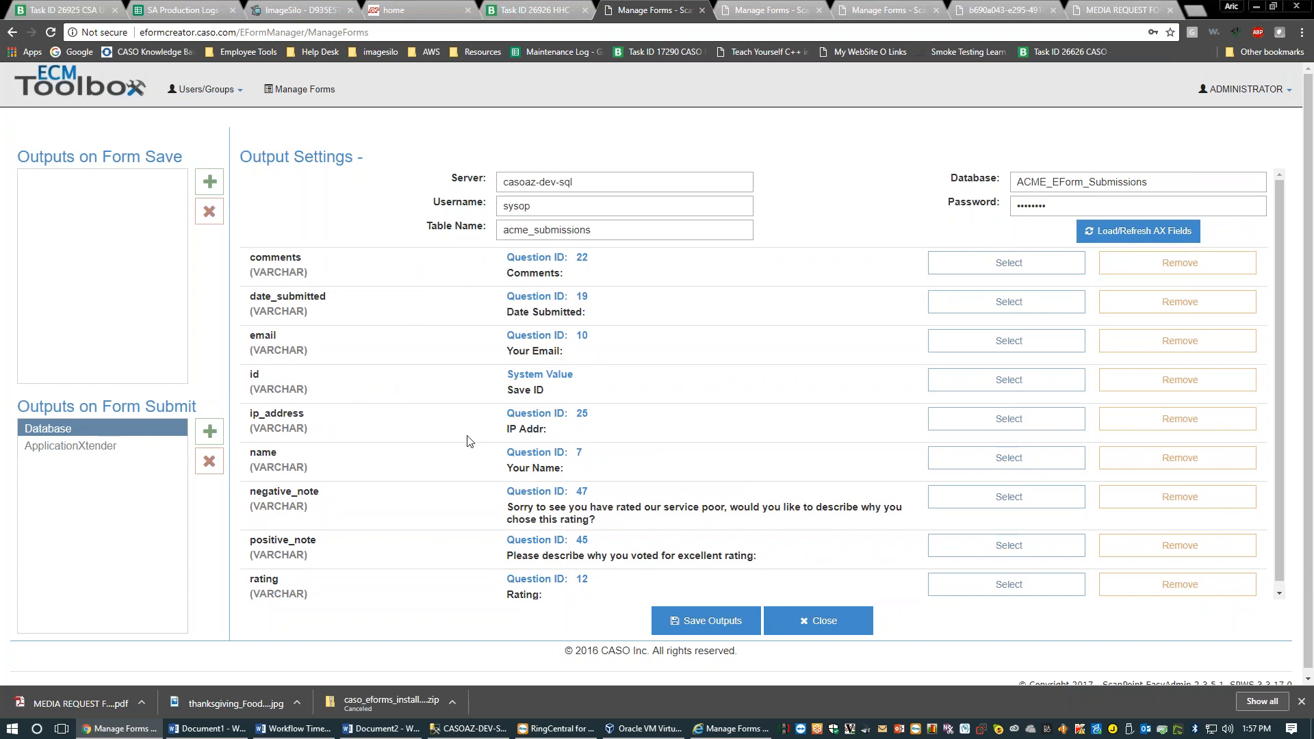
scroll(449, 575, down, 1)
scroll(429, 564, up, 1)
Toggle between ApplicationXtender and Database outputs, ending on the acme_submissions column mappings
click(121, 445)
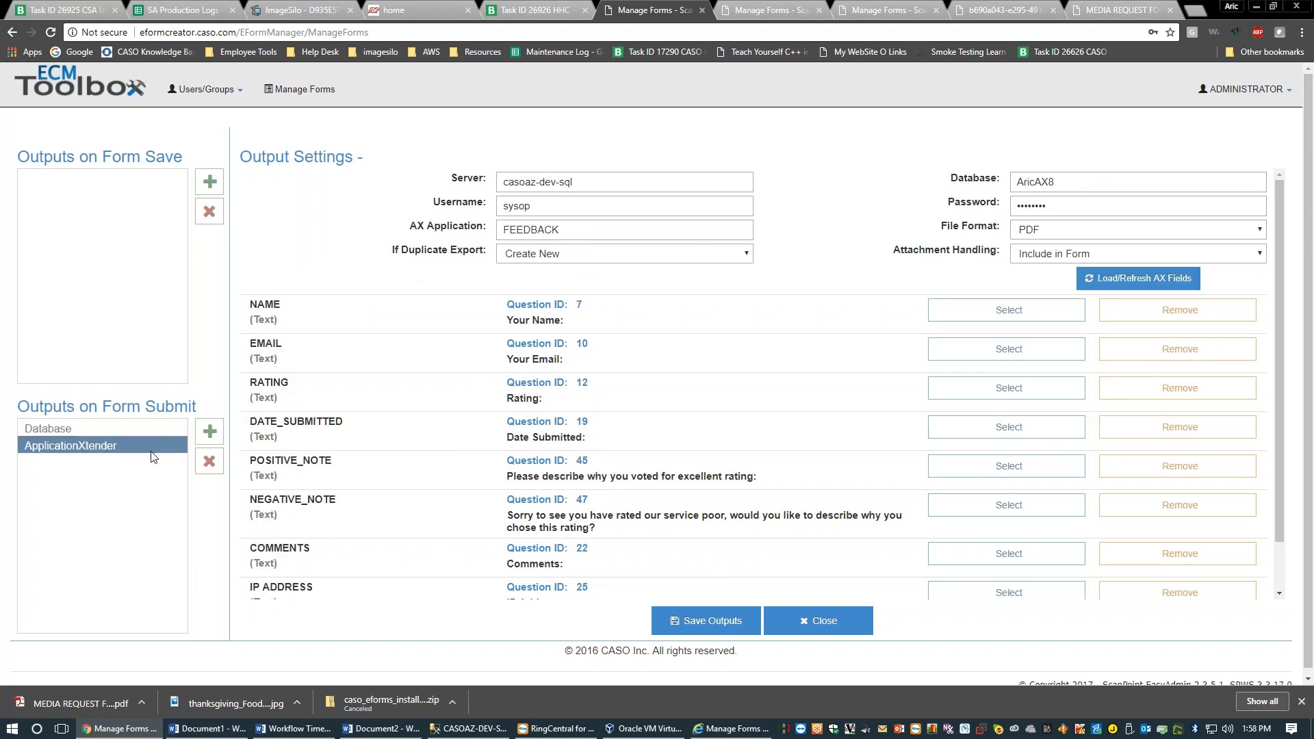
scroll(439, 355, down, 1)
scroll(440, 355, up, 1)
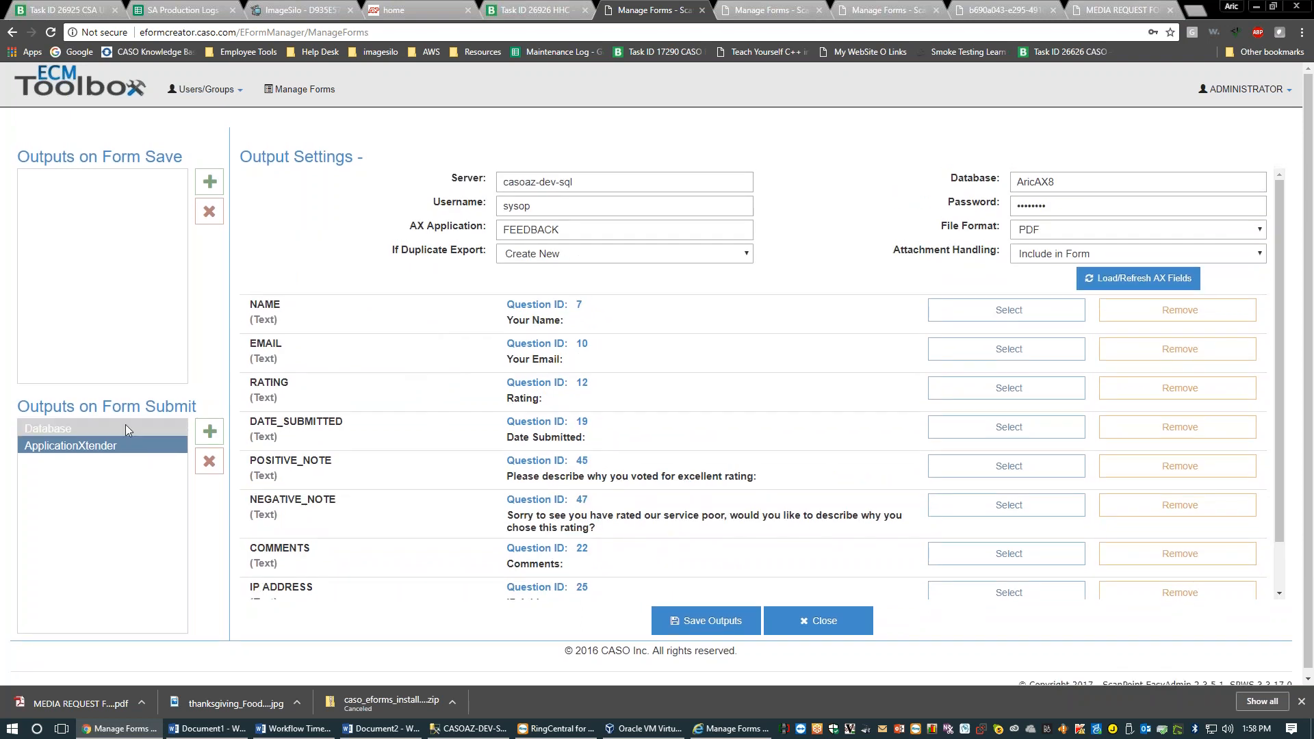
click(122, 427)
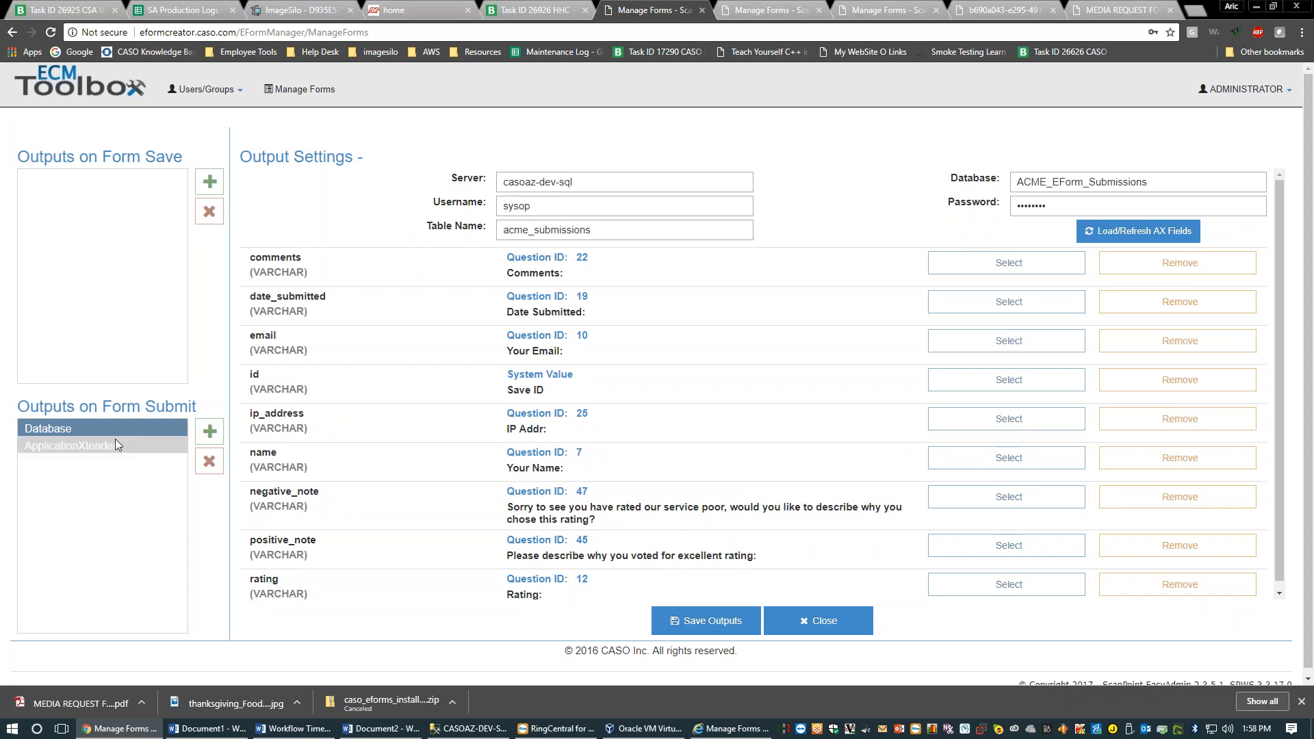
click(119, 443)
click(126, 433)
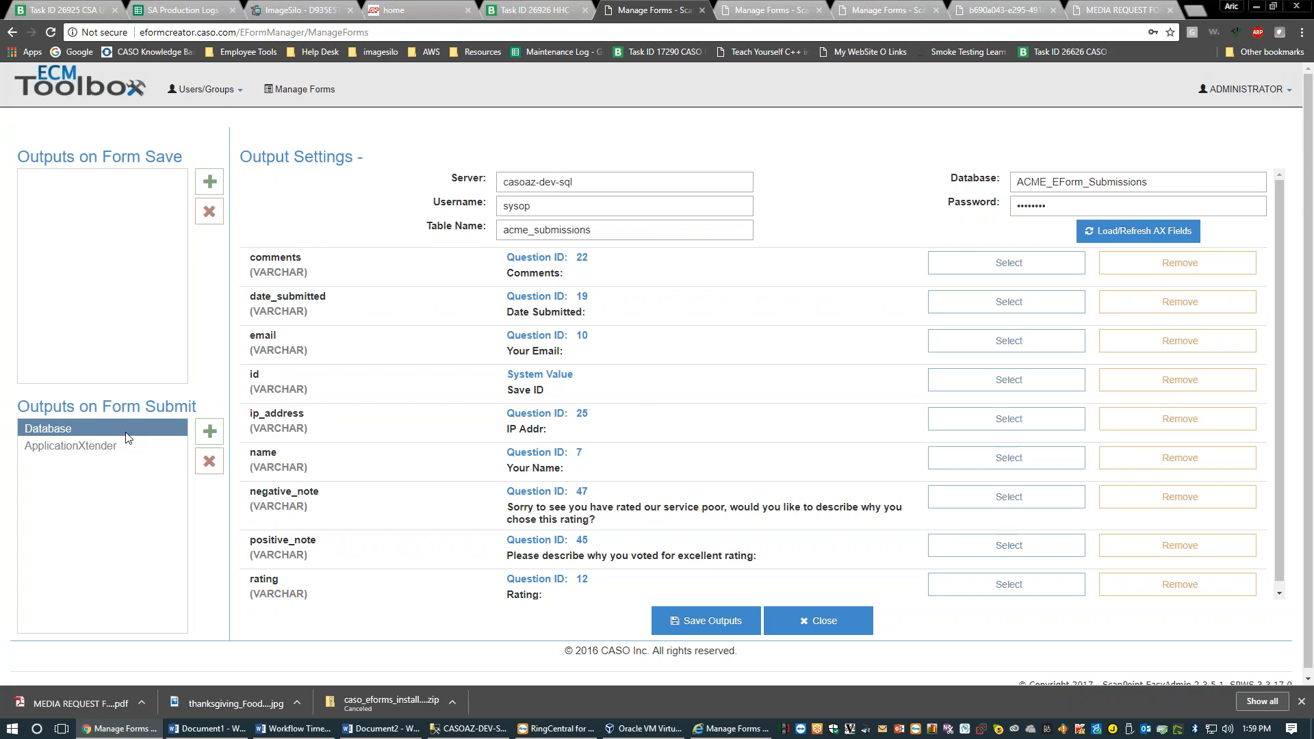
Search Google for 'salesforce import leads'
click(1109, 10)
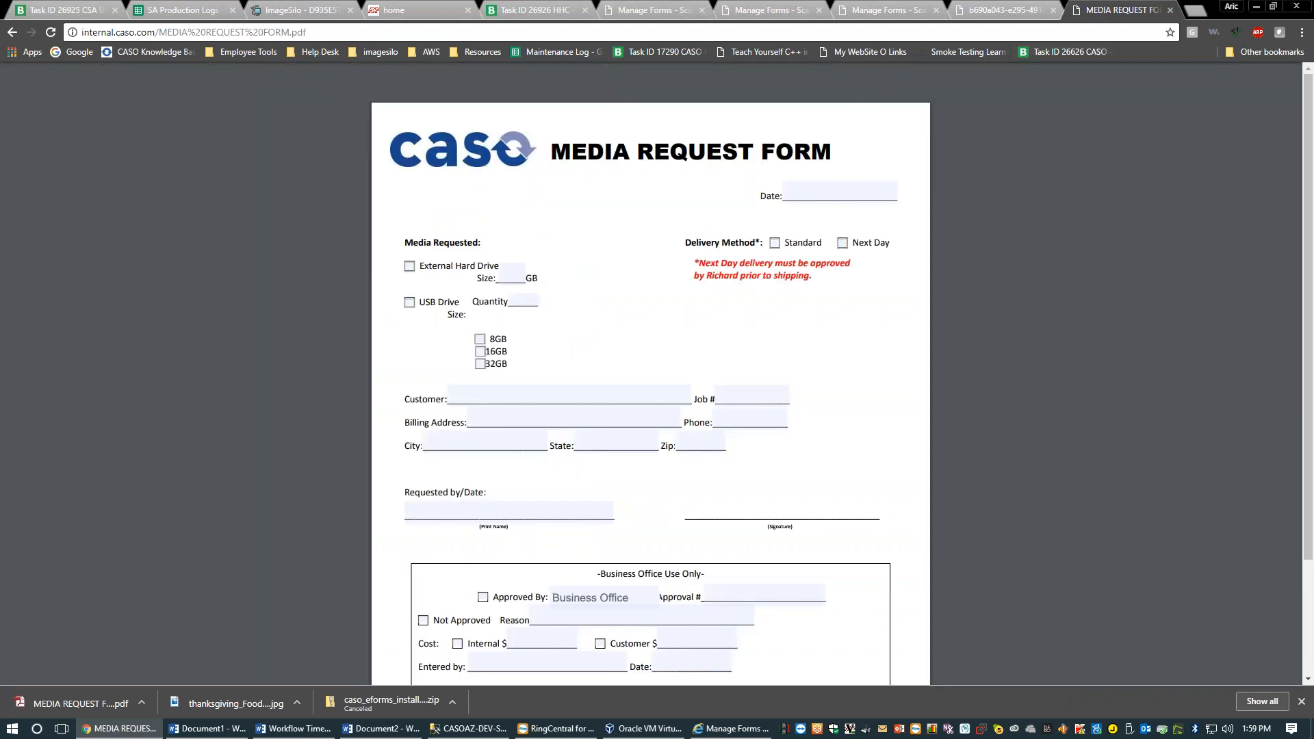
key(ctrl+l)
text(sa)
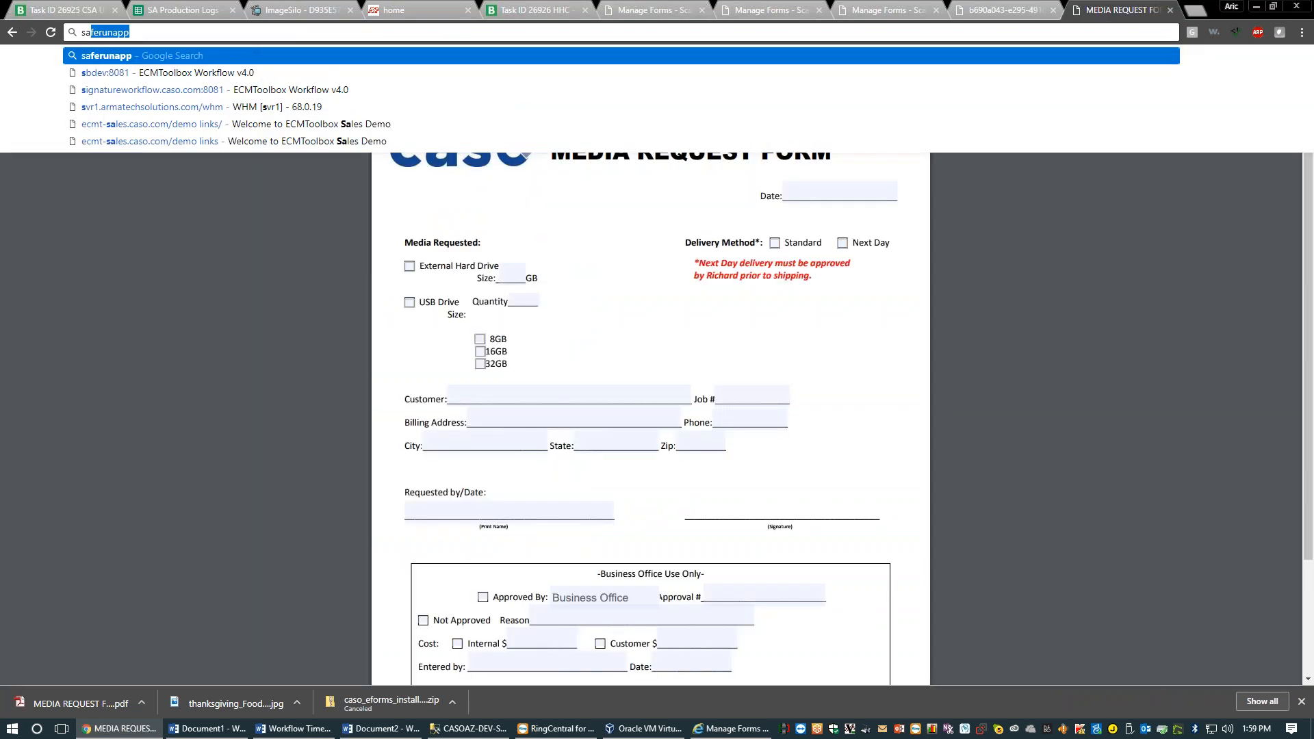
text(lesforce im)
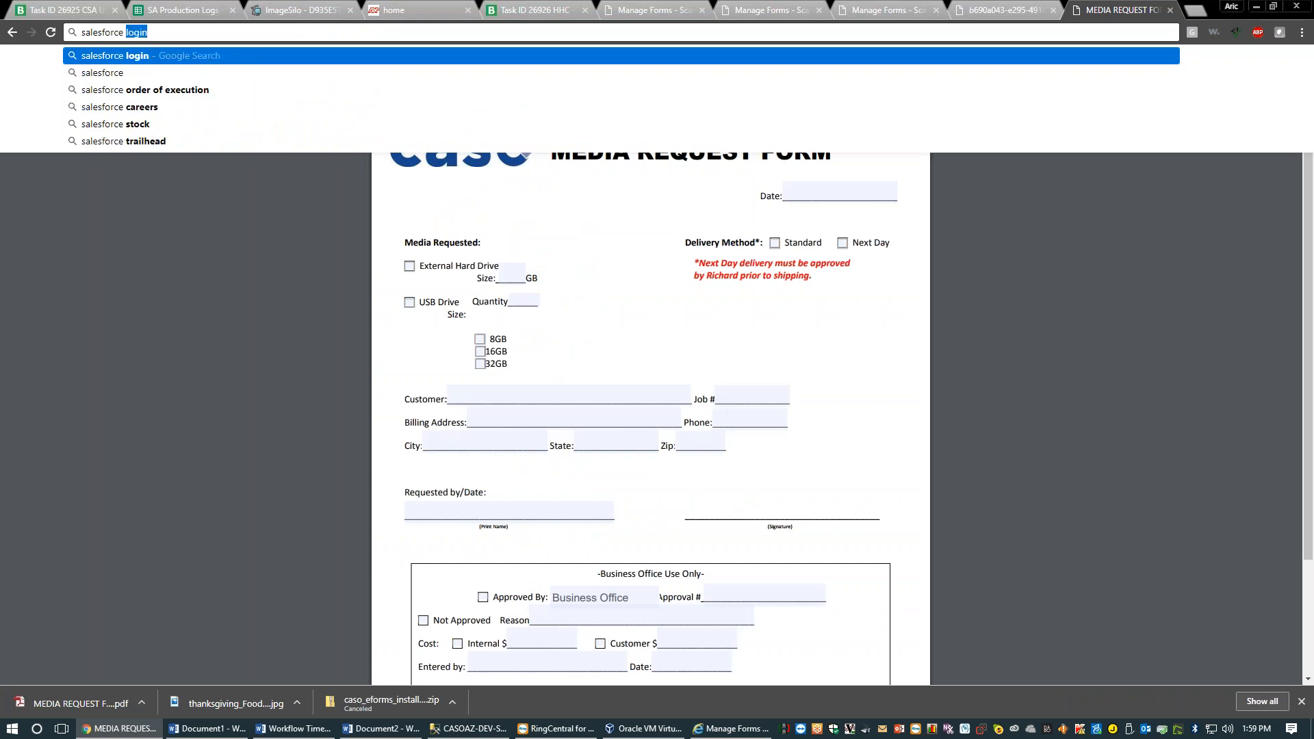
text(port leads)
key(Return)
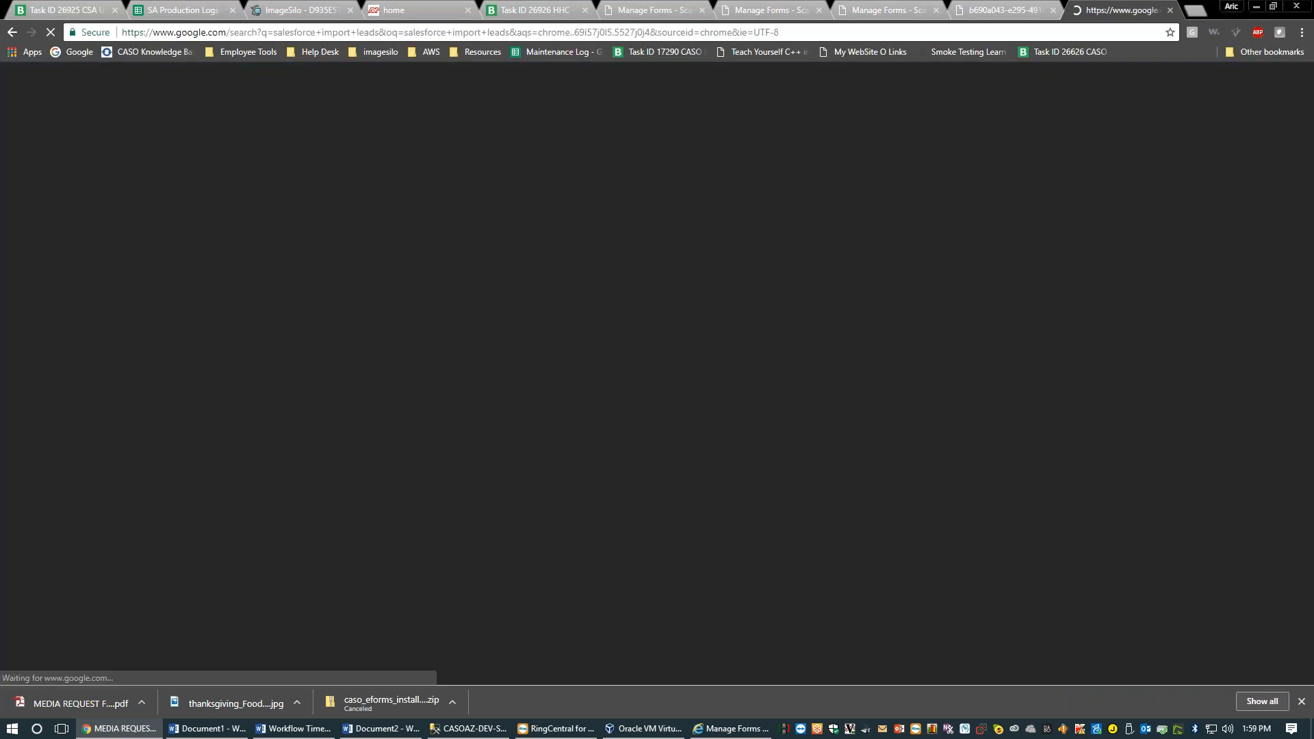
scroll(298, 445, down, 2)
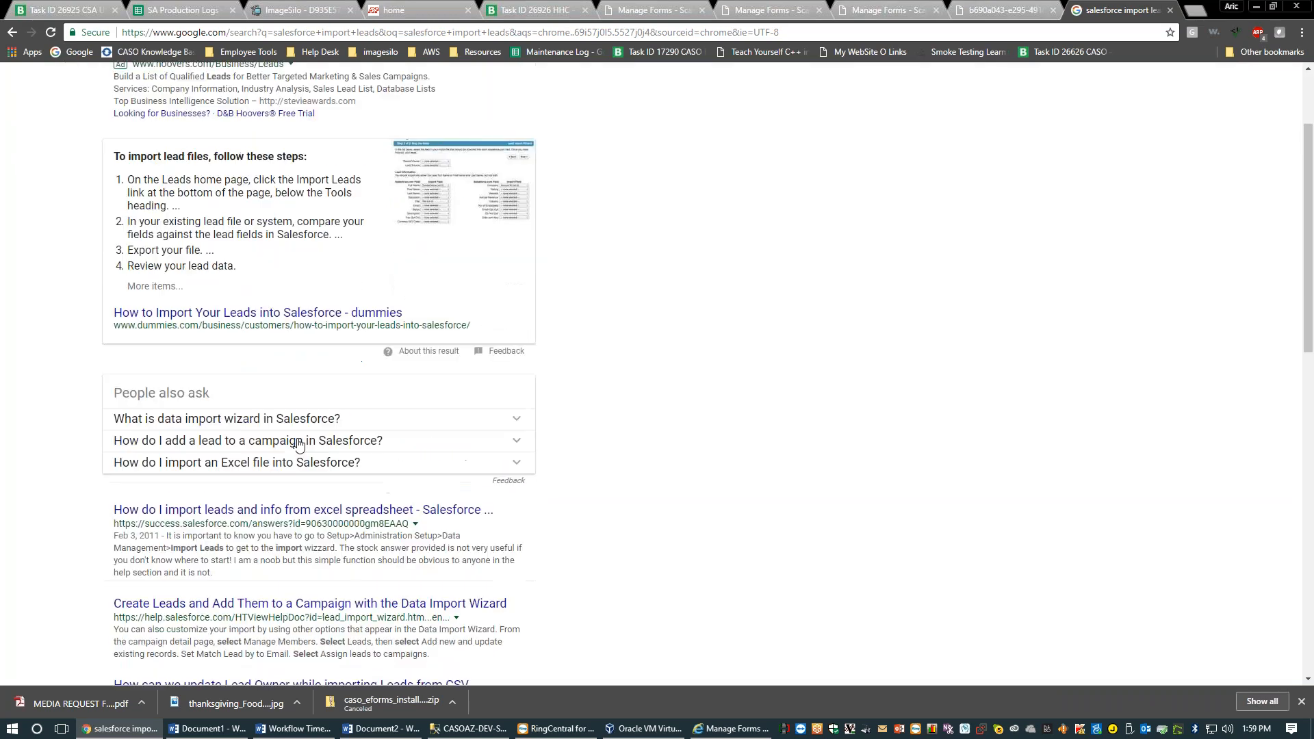
Read Salesforce's answer on importing leads from Excel, then peek at the data import wizard question
click(303, 510)
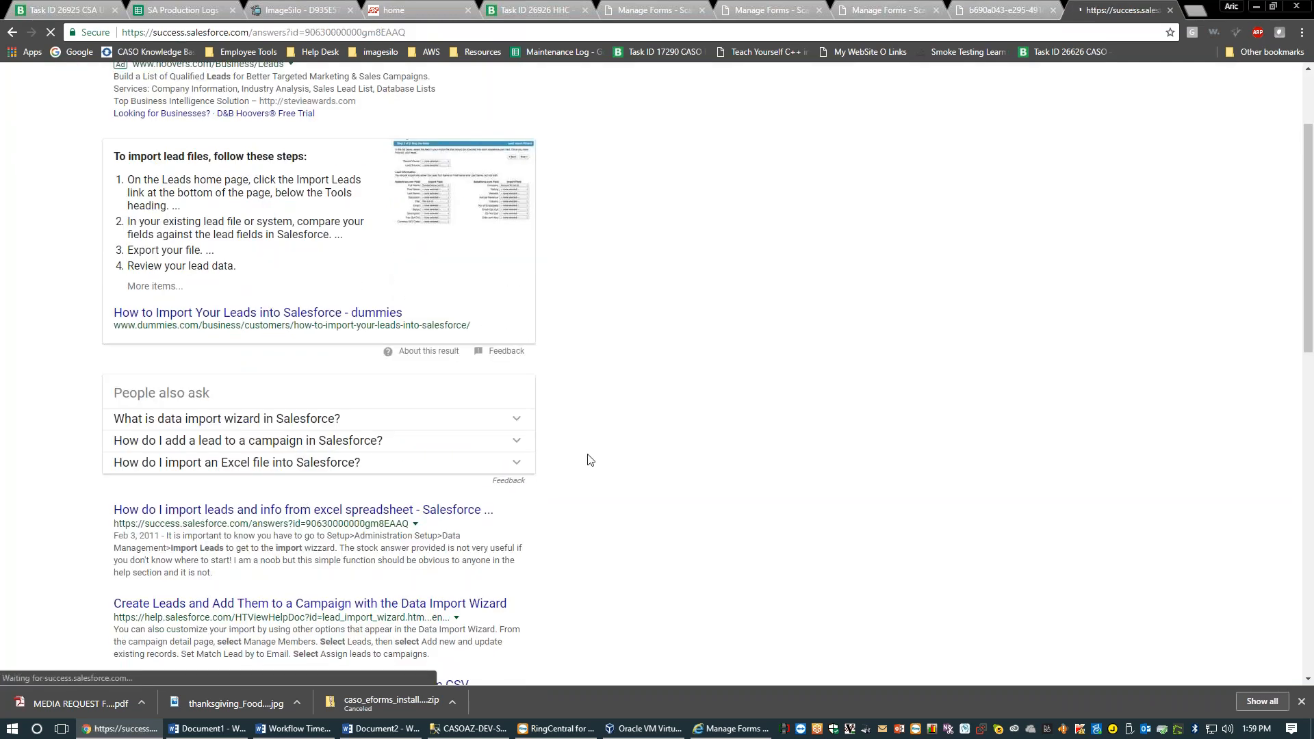
scroll(587, 458, down, 4)
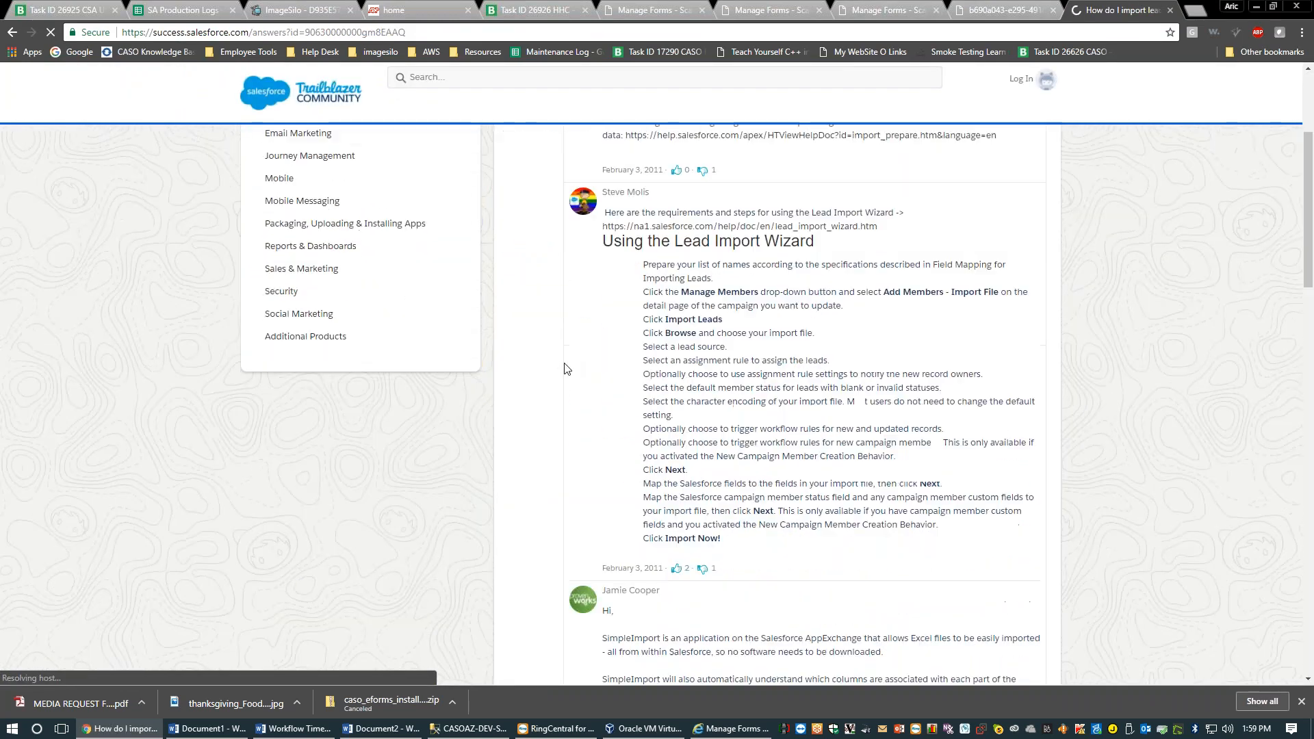
click(13, 32)
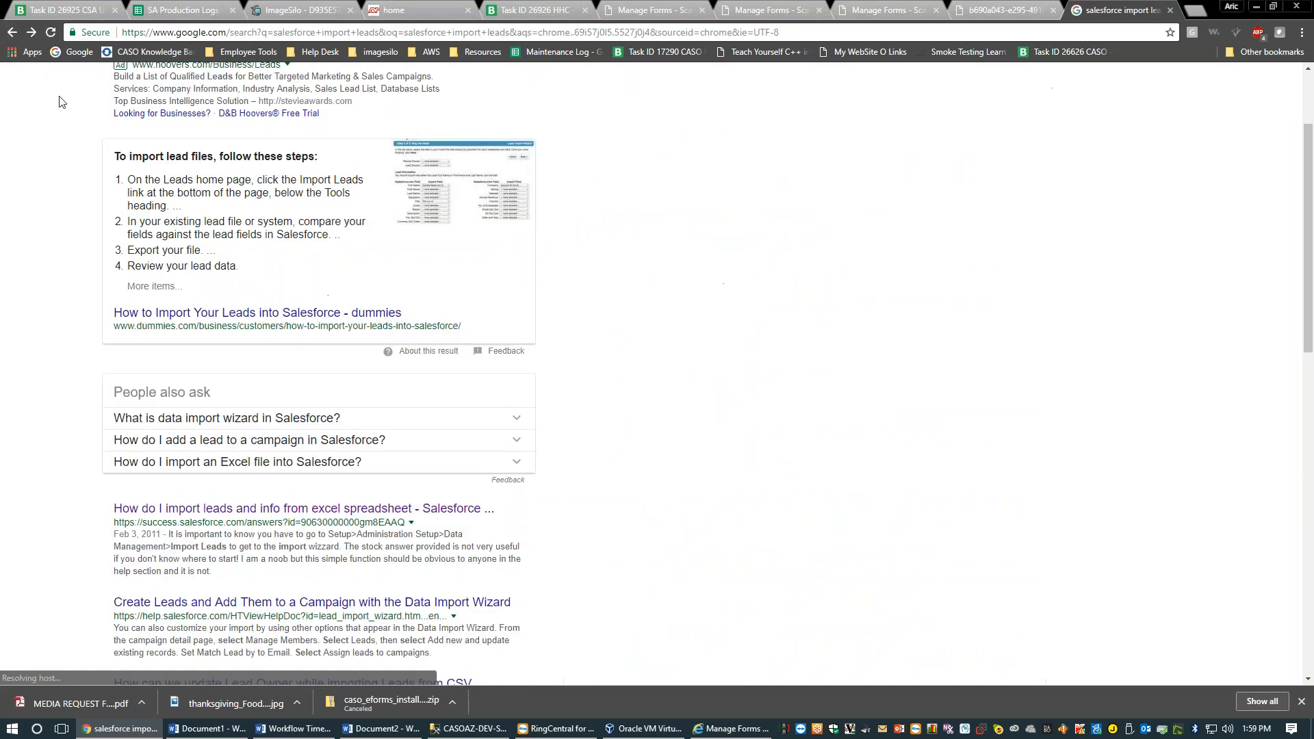
click(436, 426)
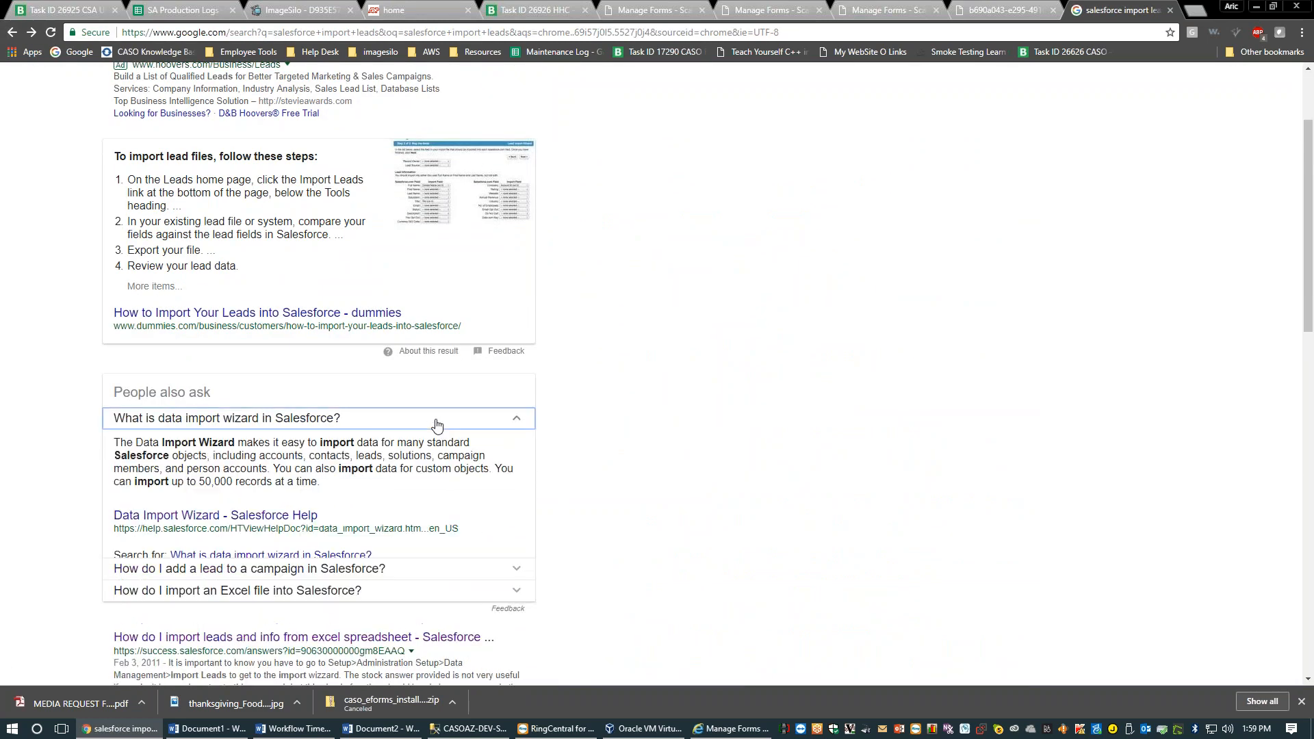
click(436, 425)
scroll(695, 431, up, 2)
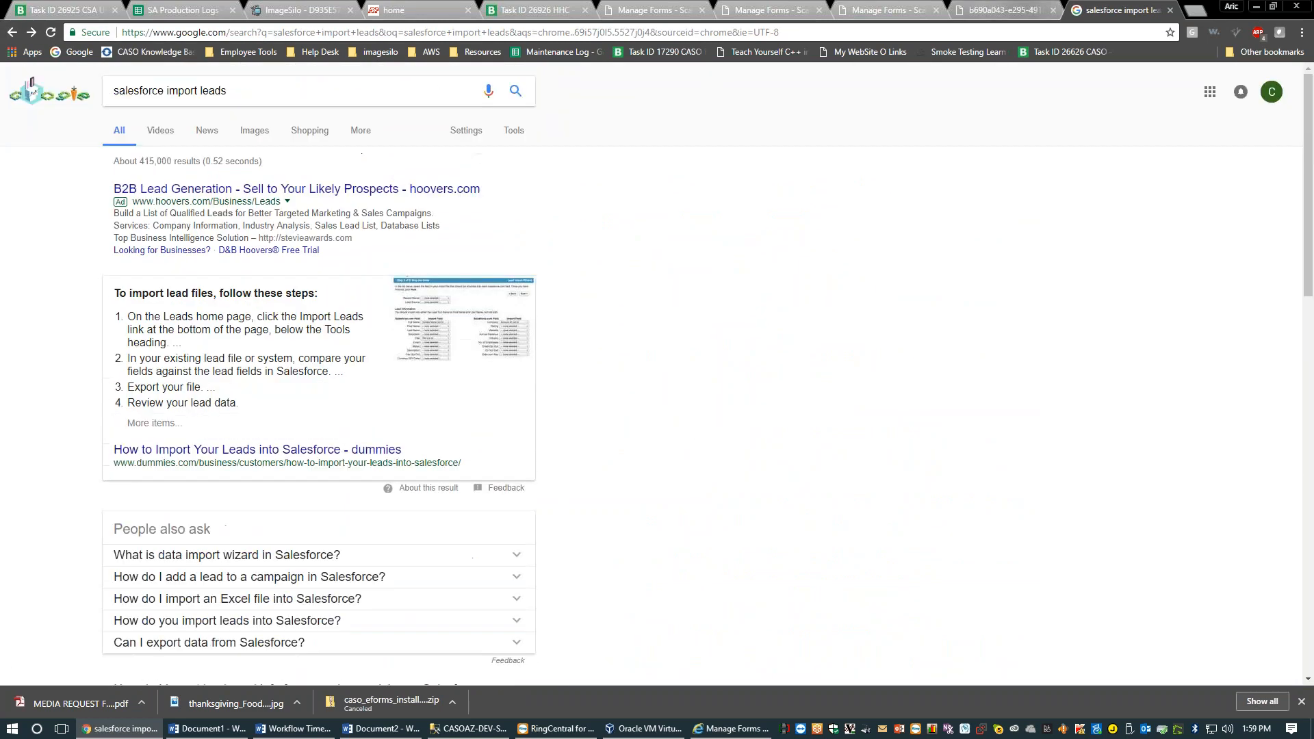
Return through the open tabs to the Manage Forms Output Settings page
click(989, 6)
click(875, 6)
click(654, 5)
Cycle through the Employee Change Request and Task ID 26926 tabs back to Output Settings
click(748, 5)
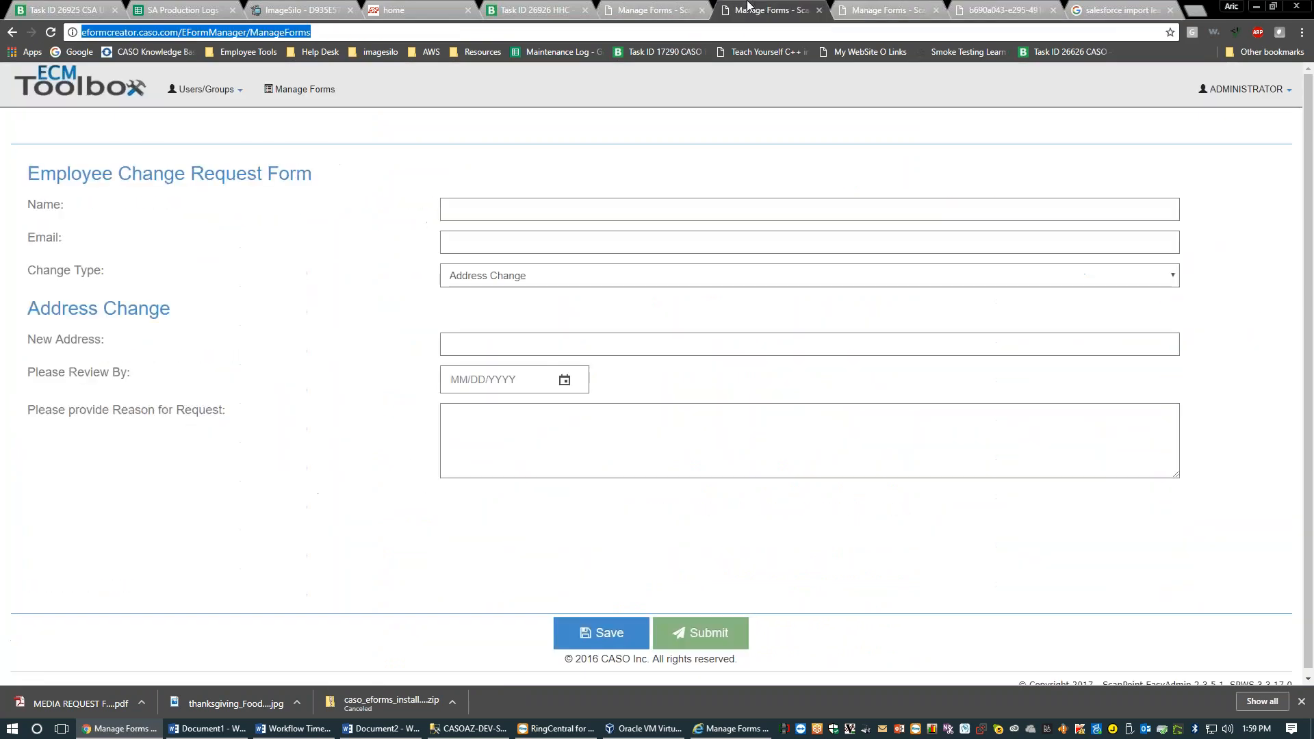
click(550, 7)
click(617, 9)
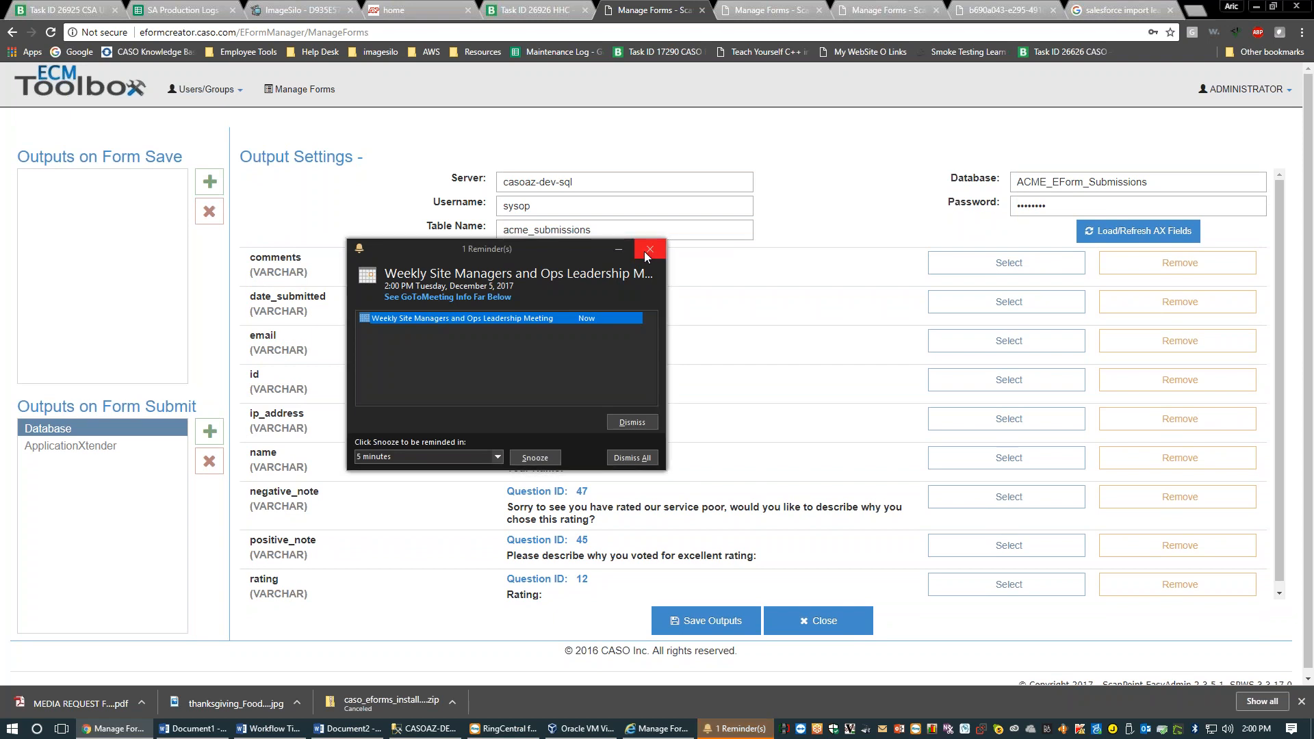
Dismiss the Outlook reminder and briefly highlight the date_submitted and Comments mapping text
click(644, 252)
drag(609, 308, 512, 272)
click(518, 274)
click(471, 283)
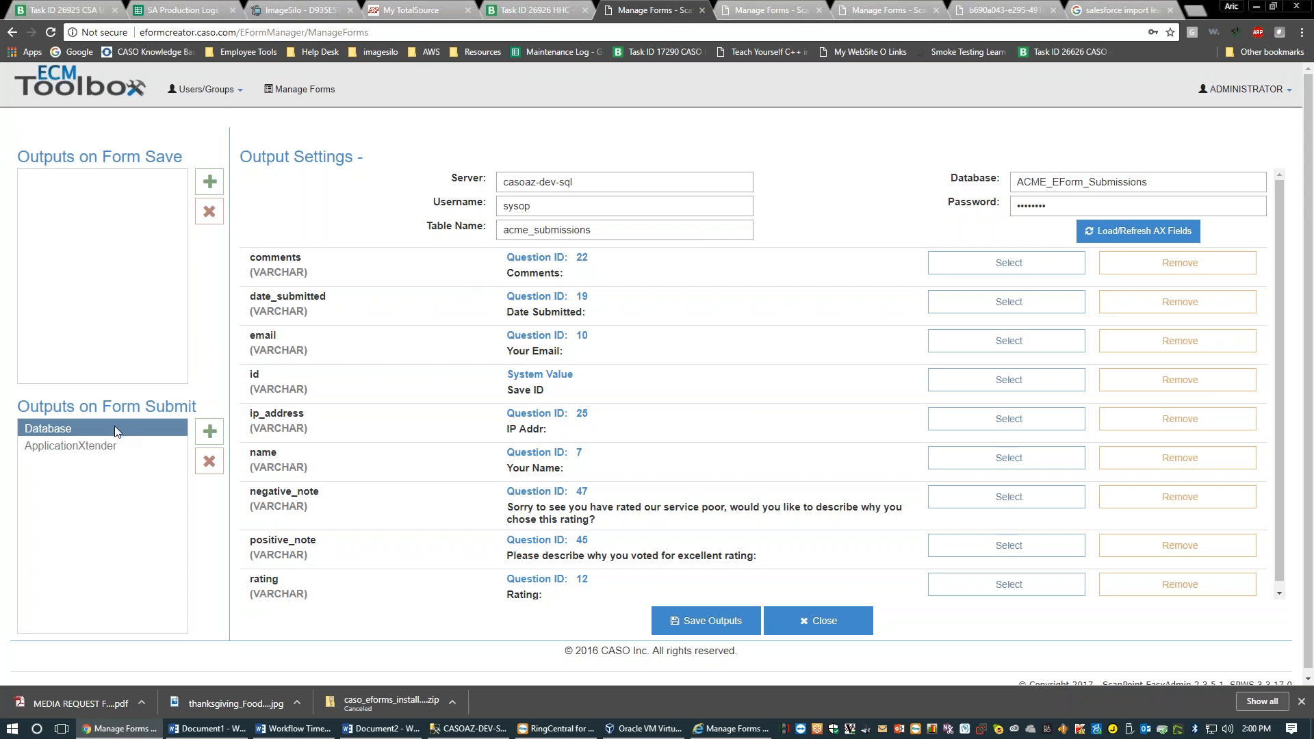
Alternate between ApplicationXtender and Database output settings several times, then close Output Settings
click(114, 445)
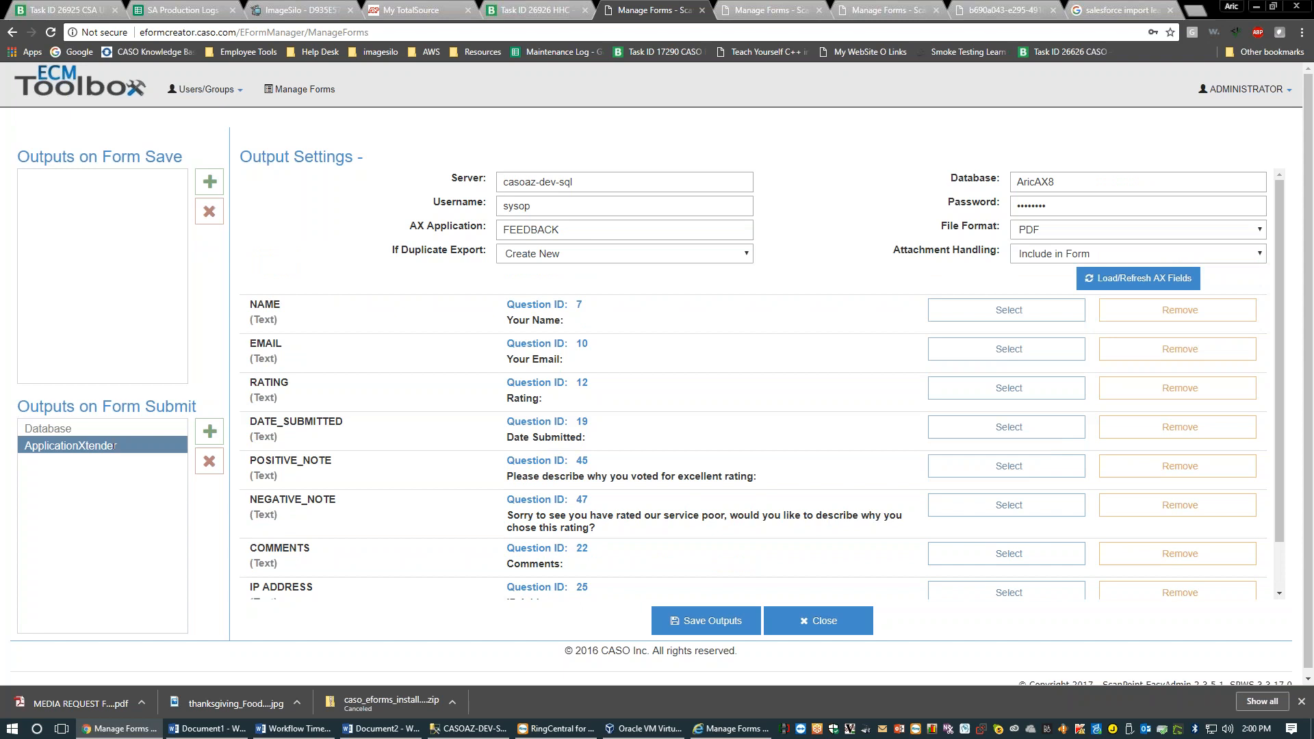
click(80, 426)
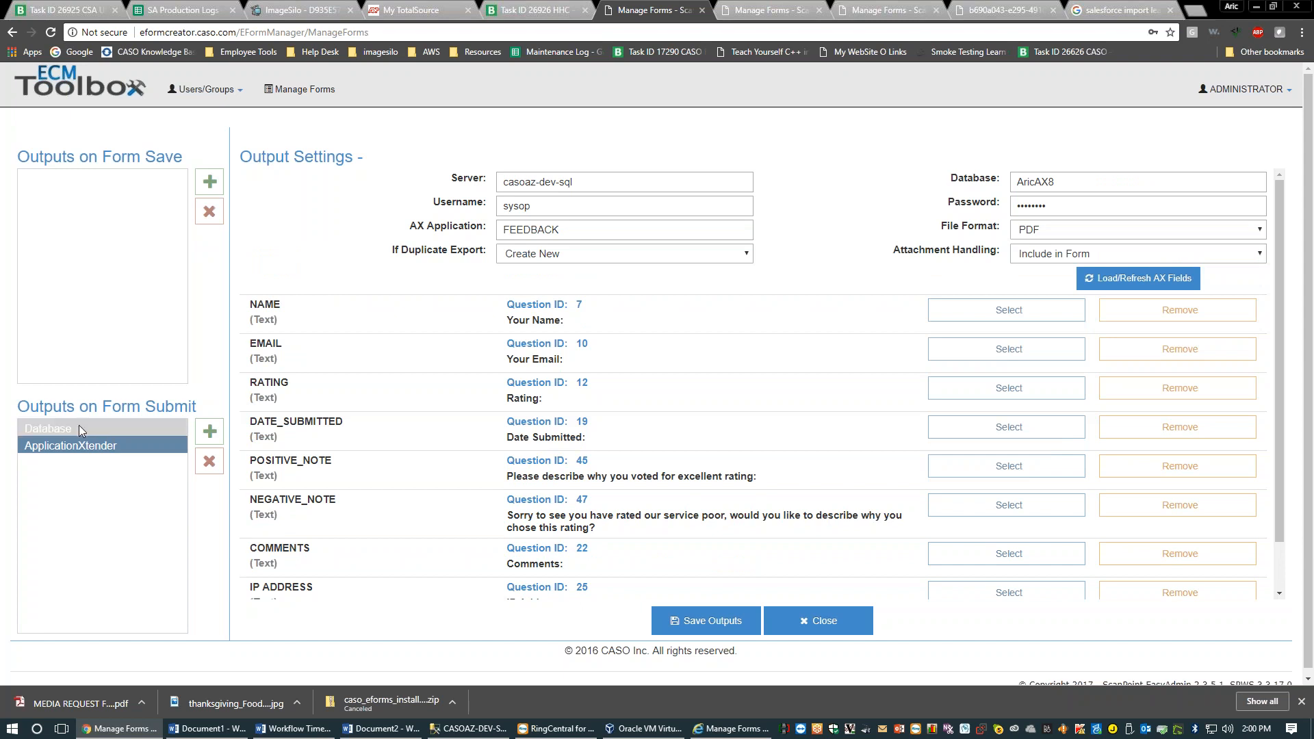
click(141, 452)
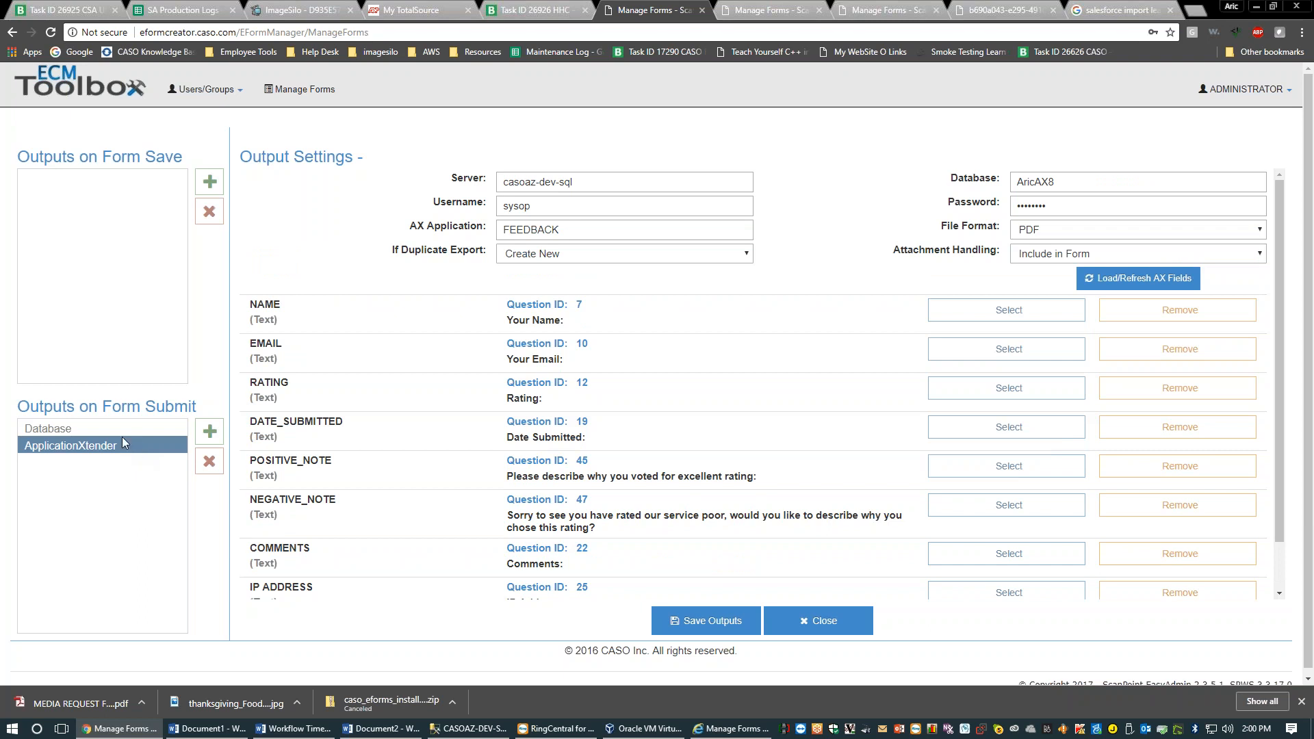
click(120, 431)
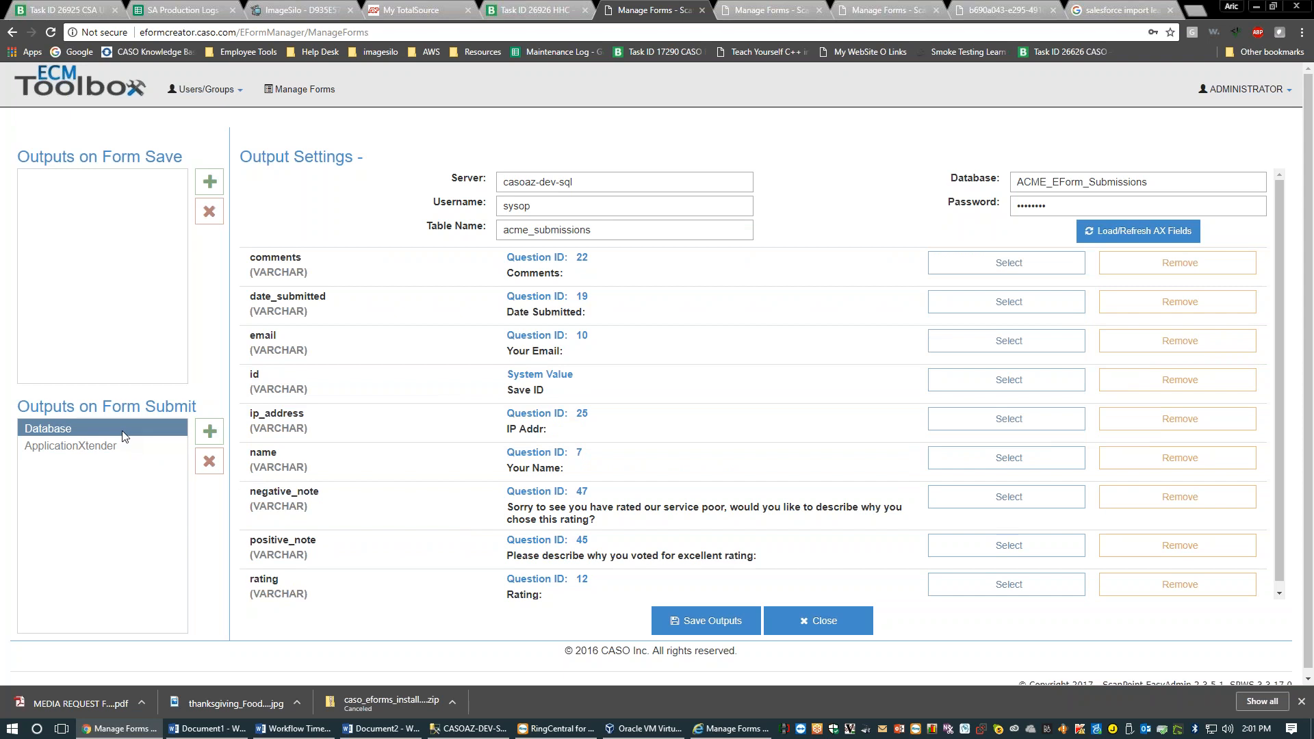
click(127, 446)
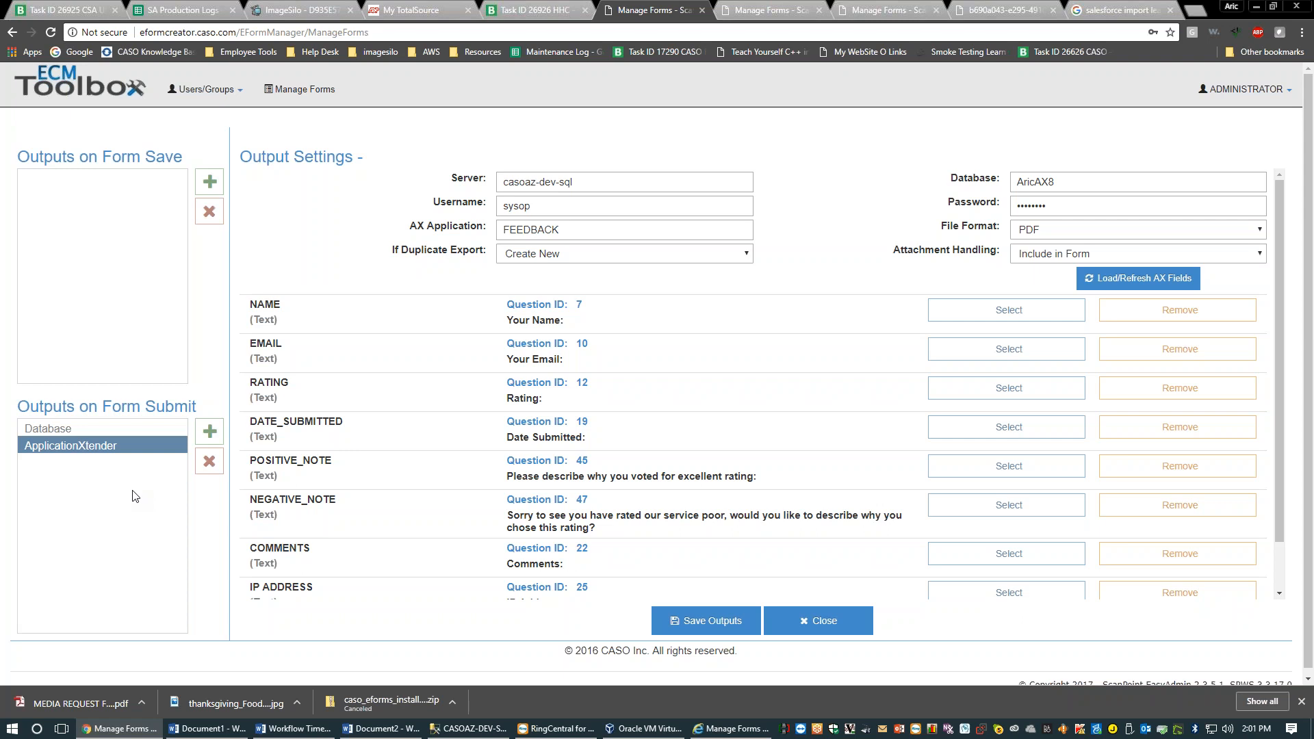
click(818, 620)
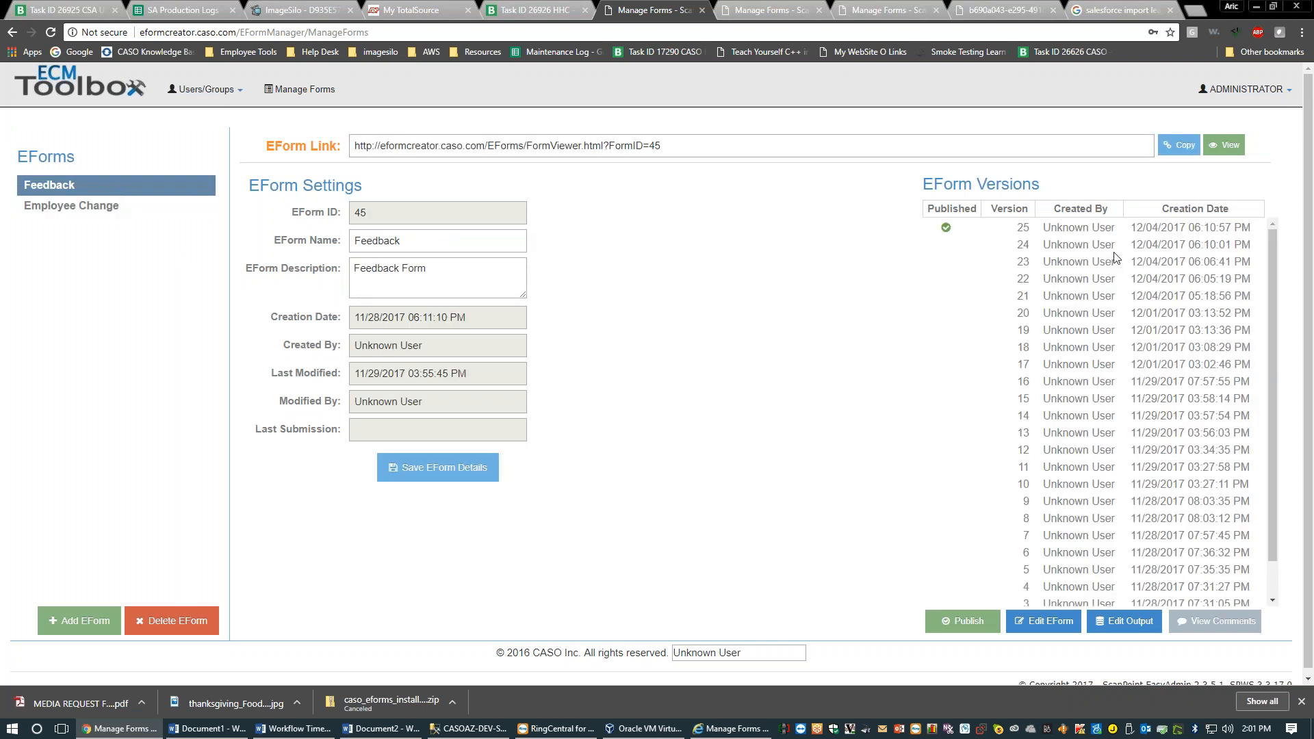
Preview published version 25 of the Feedback form, then open the Feedback eForm in the editor
click(1104, 227)
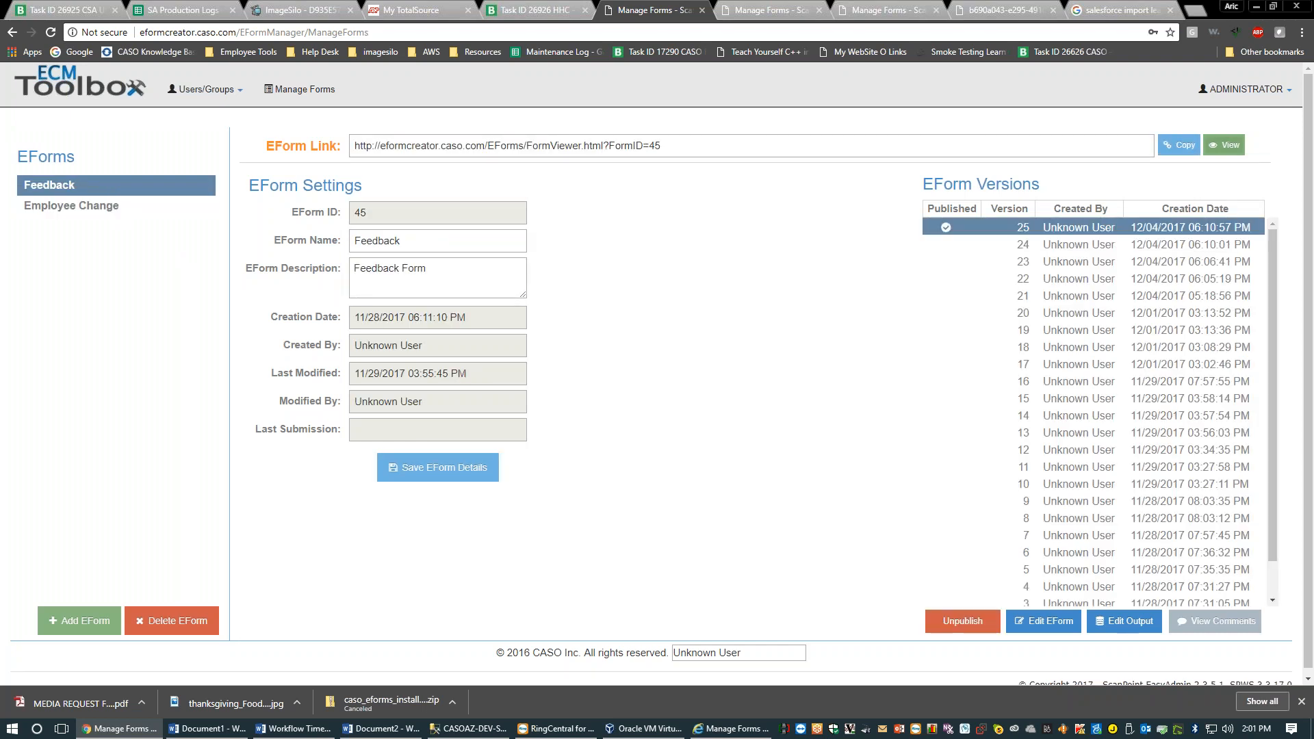
click(1223, 146)
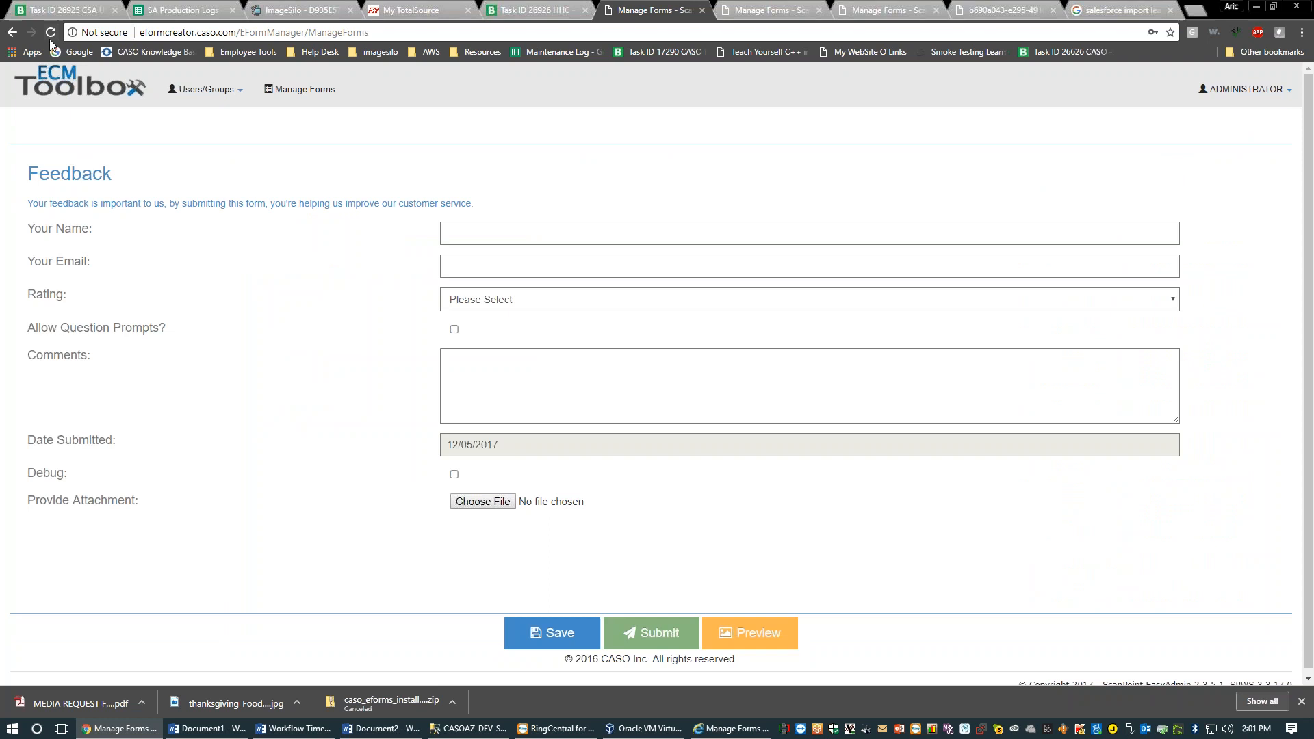
click(12, 34)
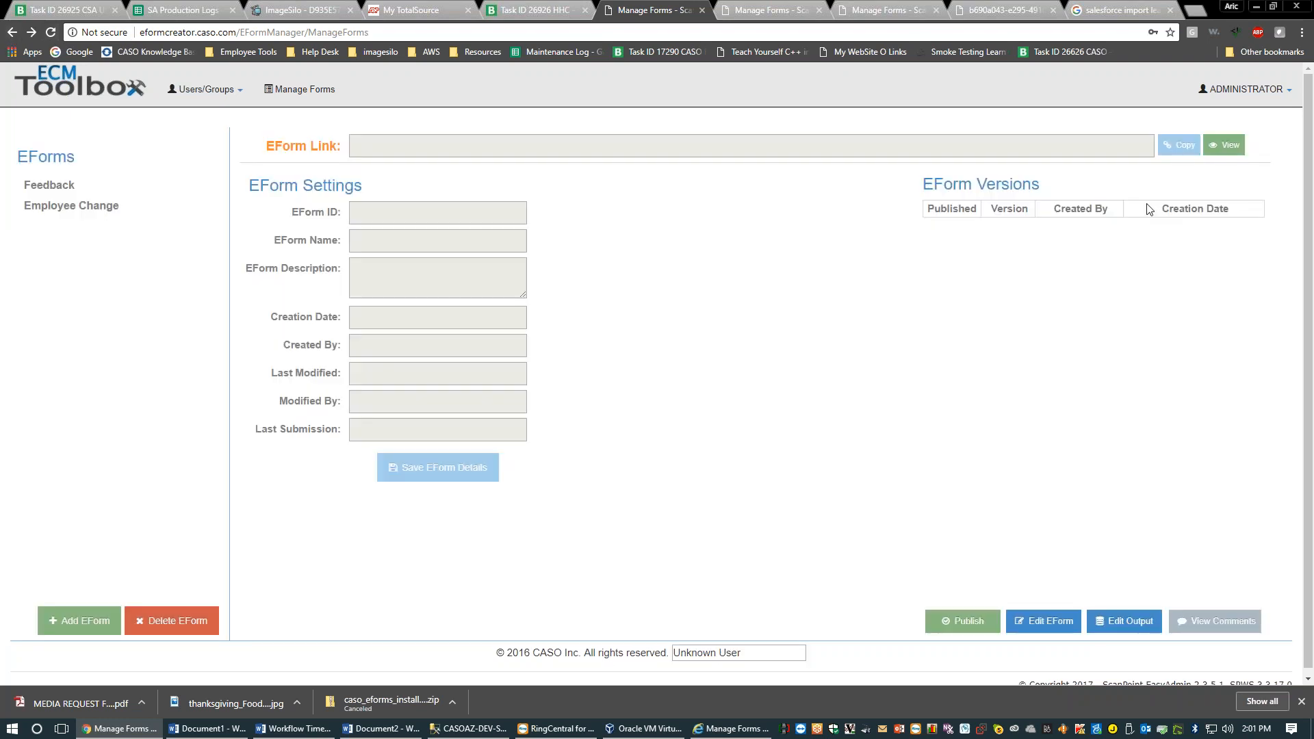
click(162, 185)
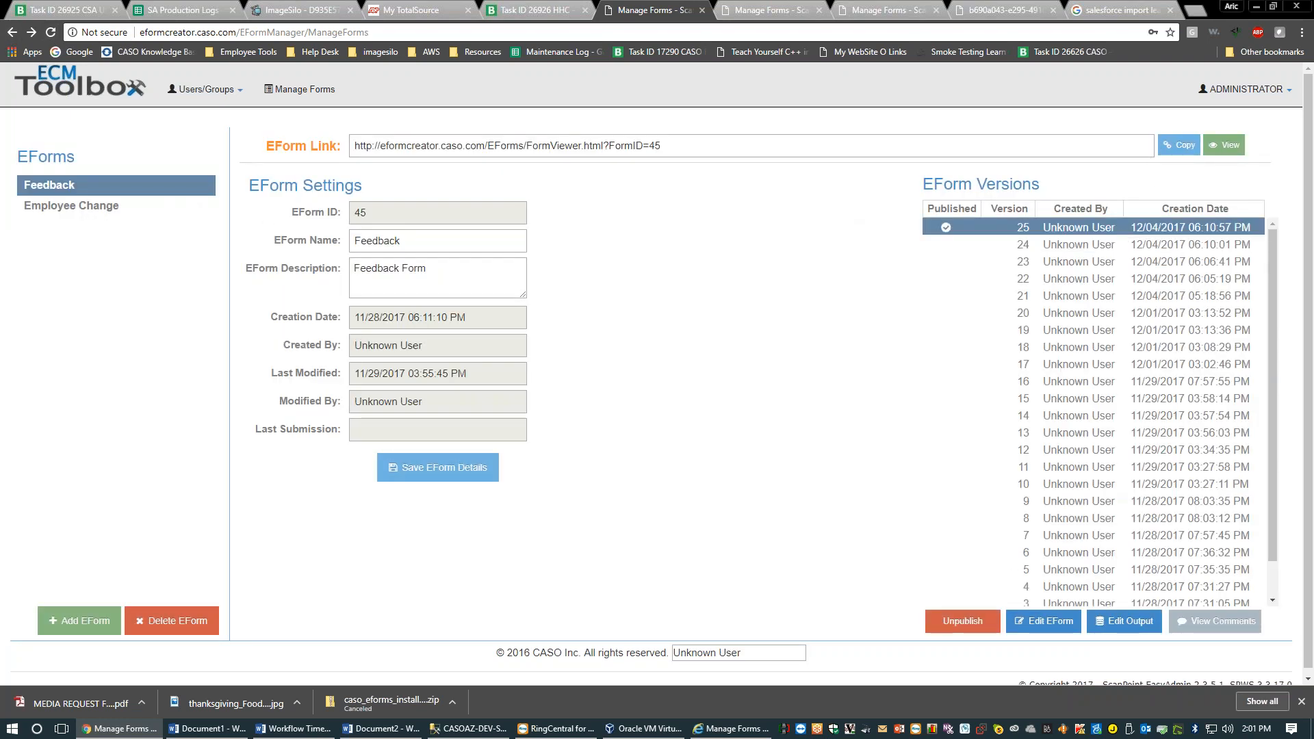
click(1044, 621)
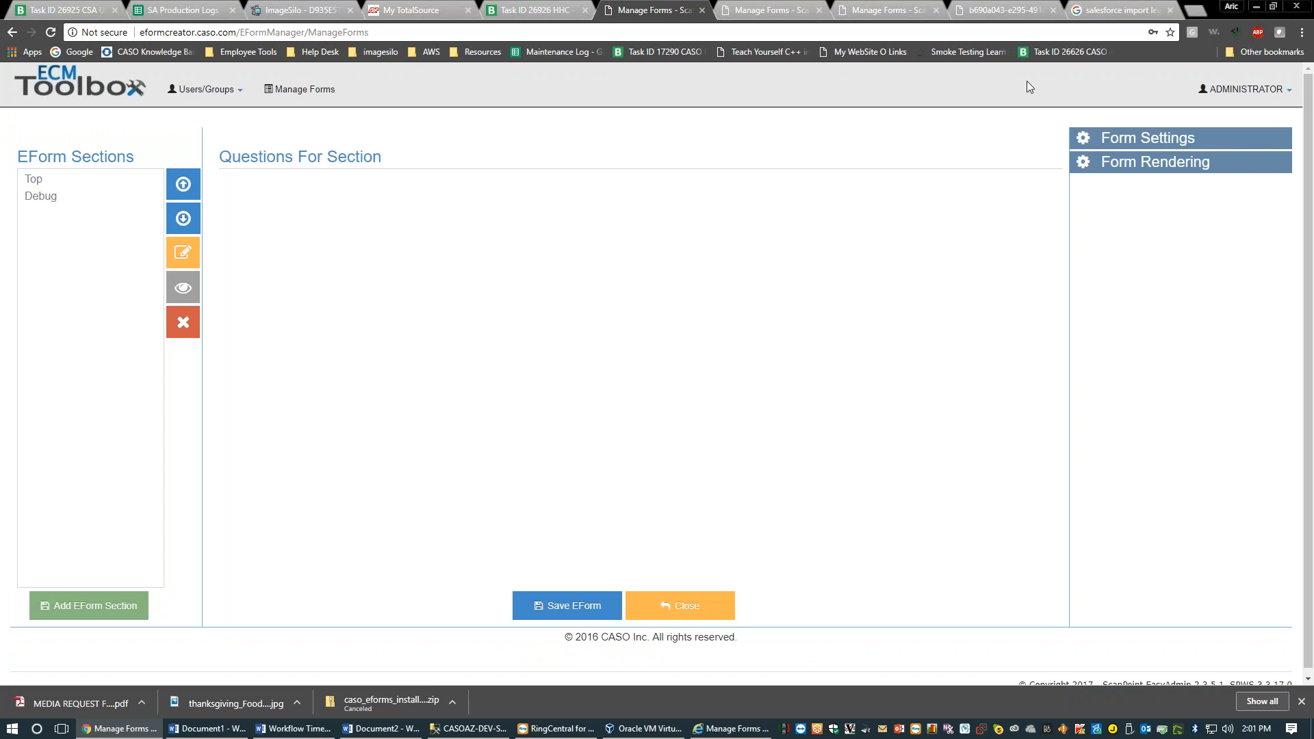
In Form Settings, enable security for the Feedback form, leaving Hide Page Logo unticked
click(1122, 131)
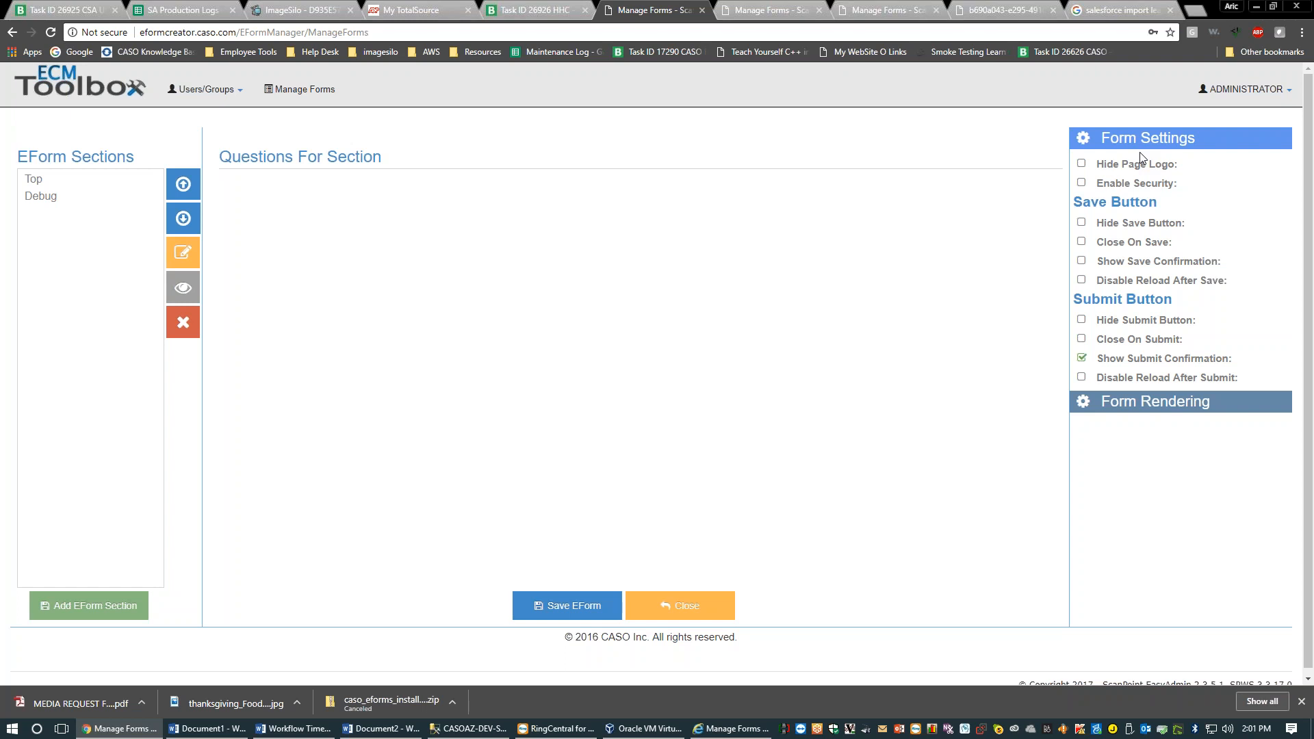
click(1082, 163)
click(1082, 163)
click(1081, 183)
Open All Users/Groups, which fails, and select the EFormManager part of the page address
click(205, 89)
click(213, 133)
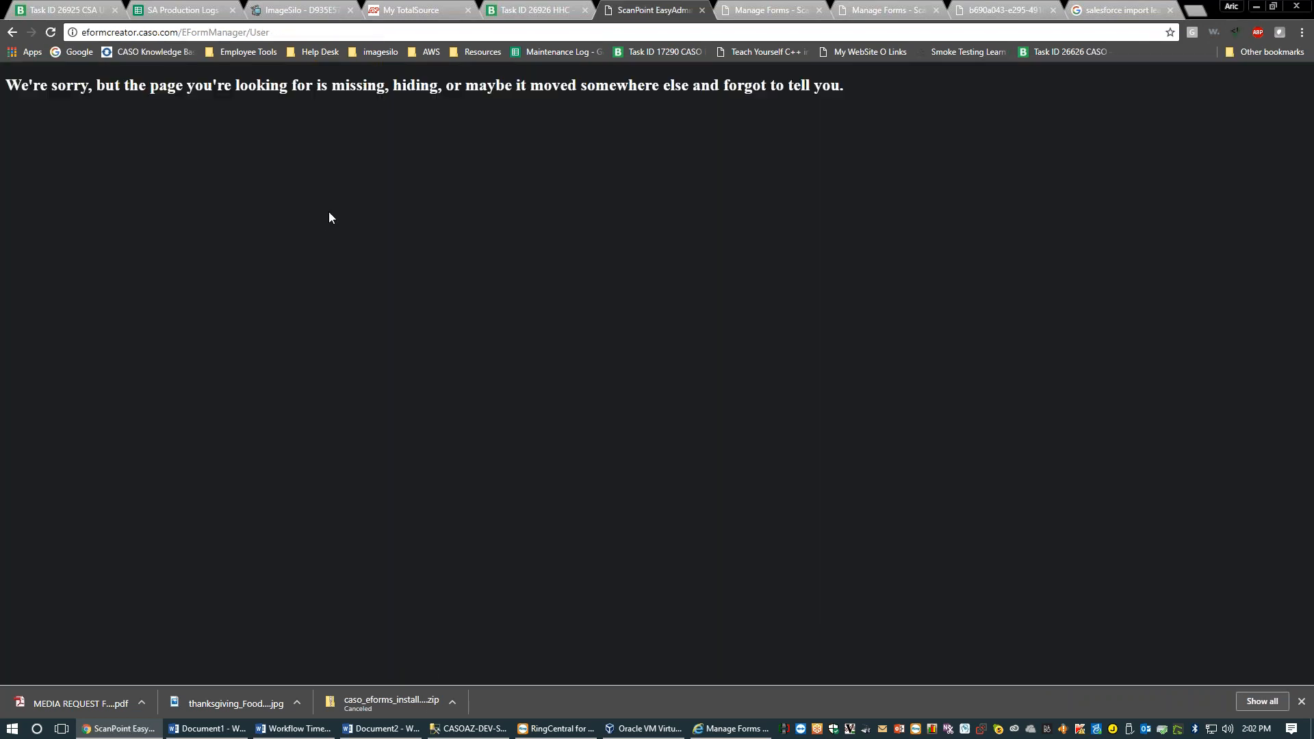
click(237, 33)
drag(247, 32, 80, 33)
Load the copied EFormManager address in a new incognito window
key(ctrl+c)
click(1302, 32)
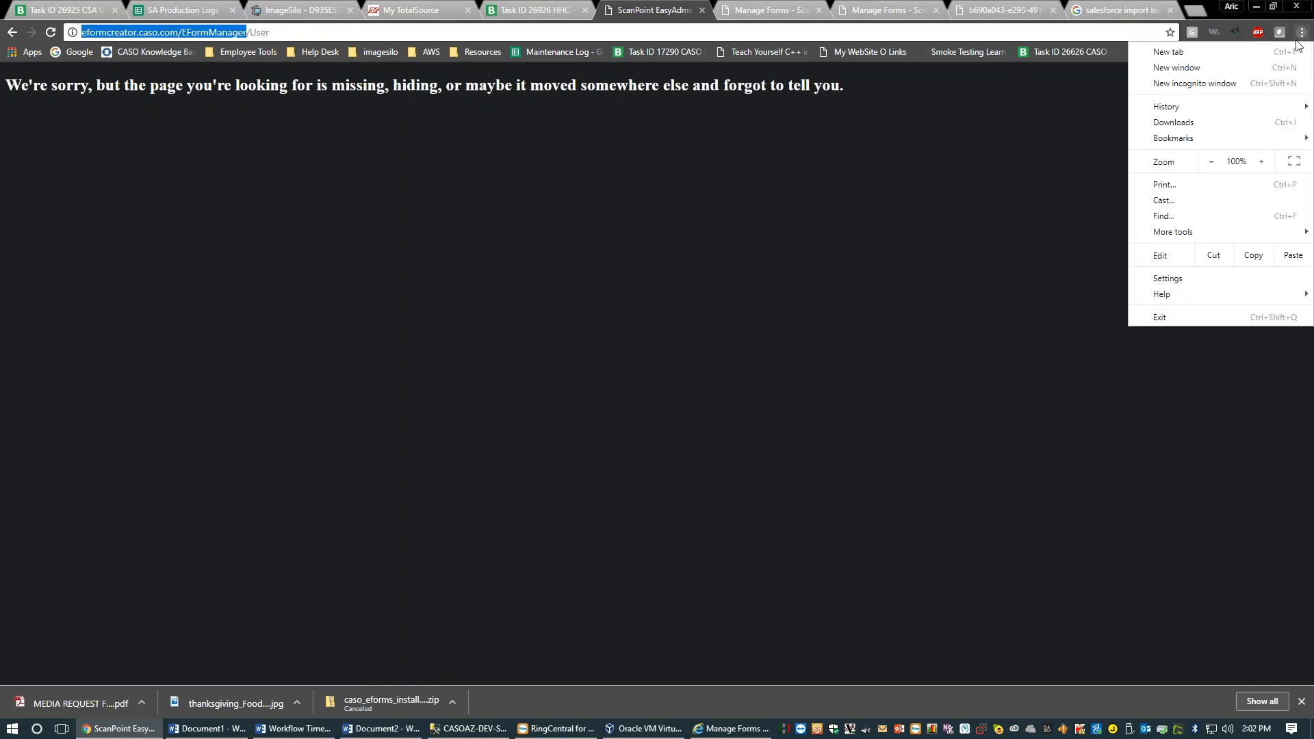
click(1173, 85)
key(ctrl+v)
key(Return)
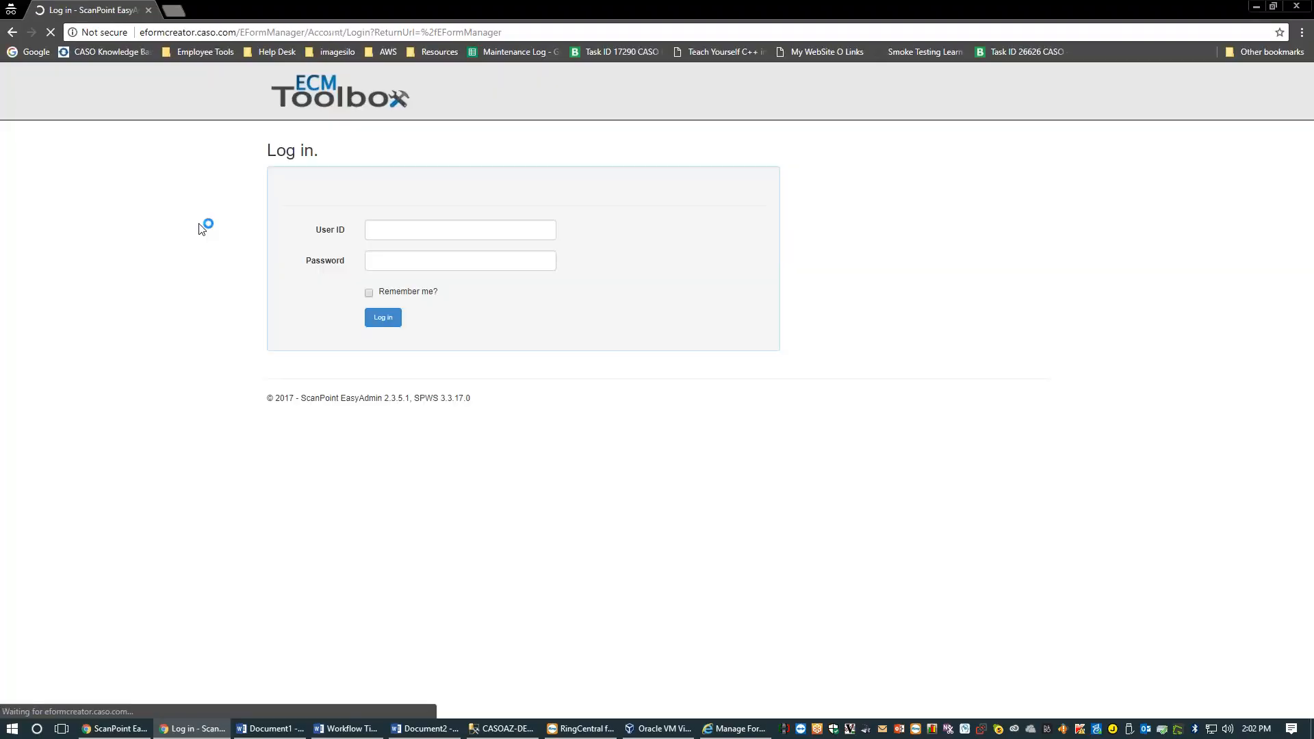
Sign in to EFormManager with the administrator user ID and password
click(379, 232)
text(admin)
key(Tab)
text(admin)
key(Return)
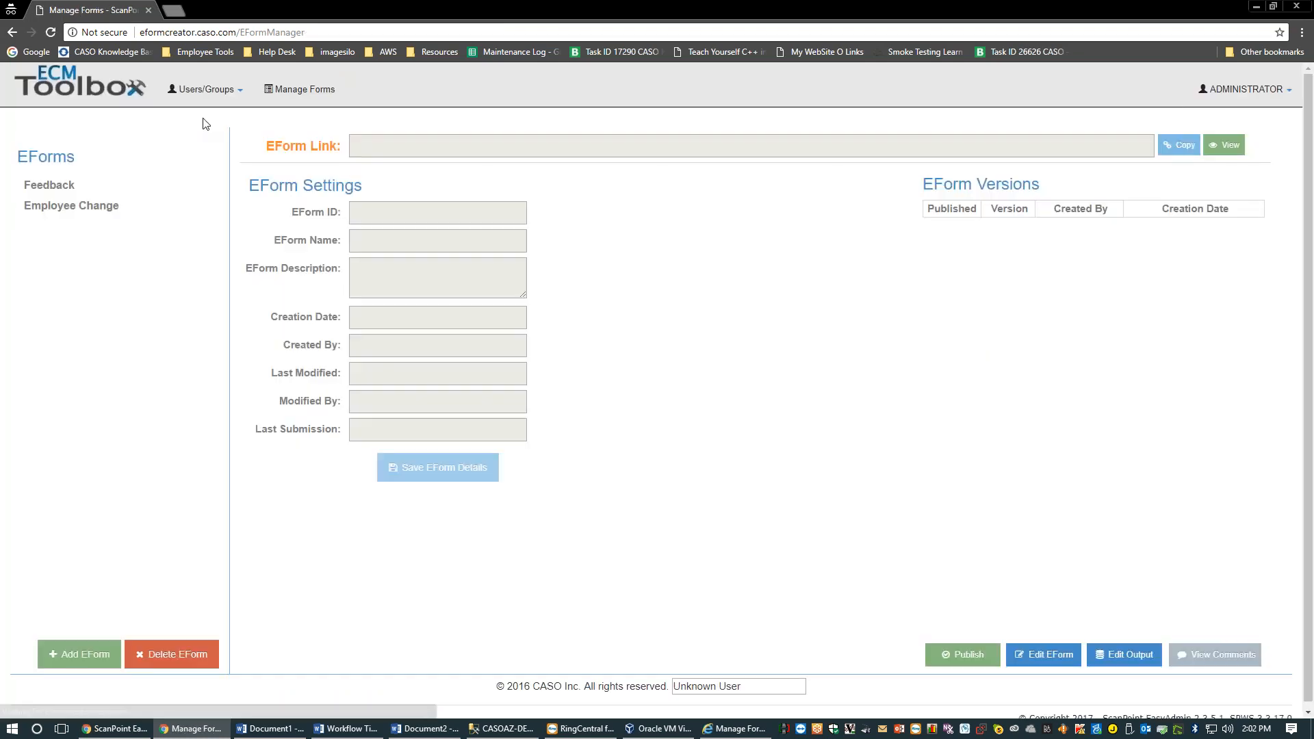
click(188, 96)
List all users and groups, opening and closing the ADMINISTRATORS group's Modify Group details
click(205, 124)
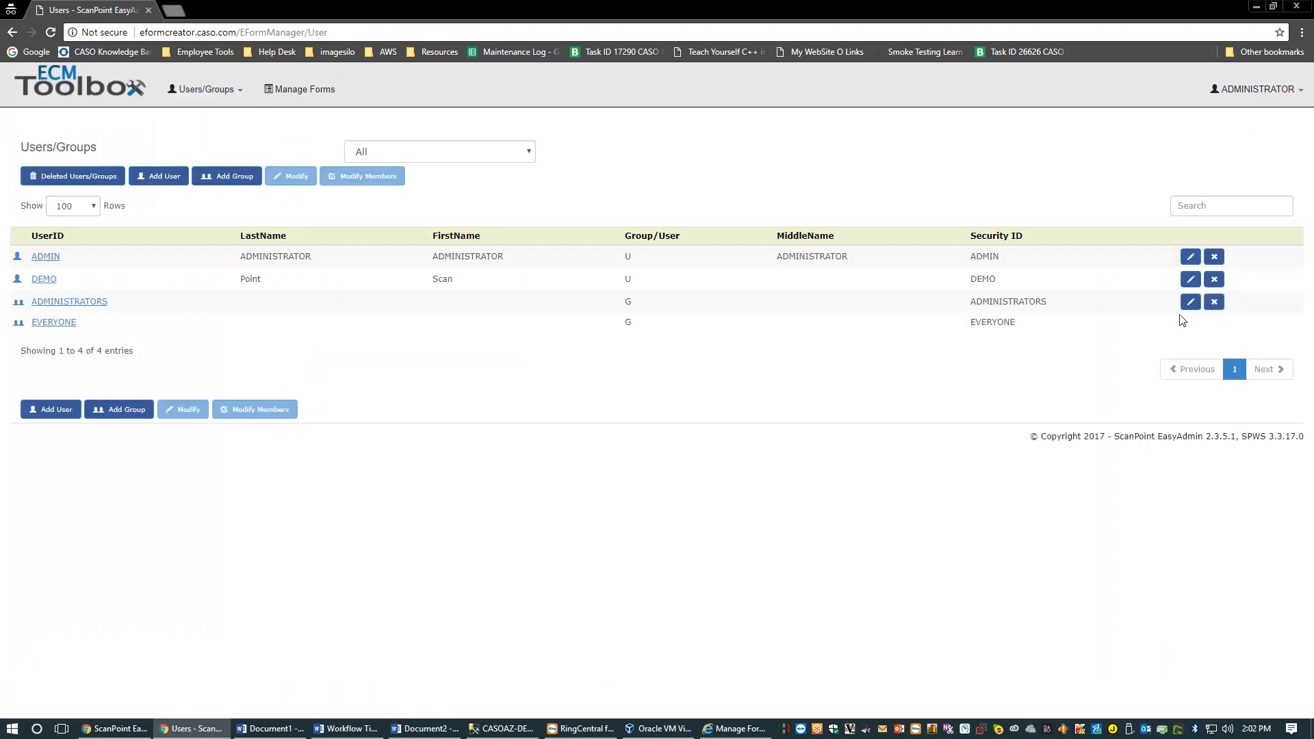
click(1192, 301)
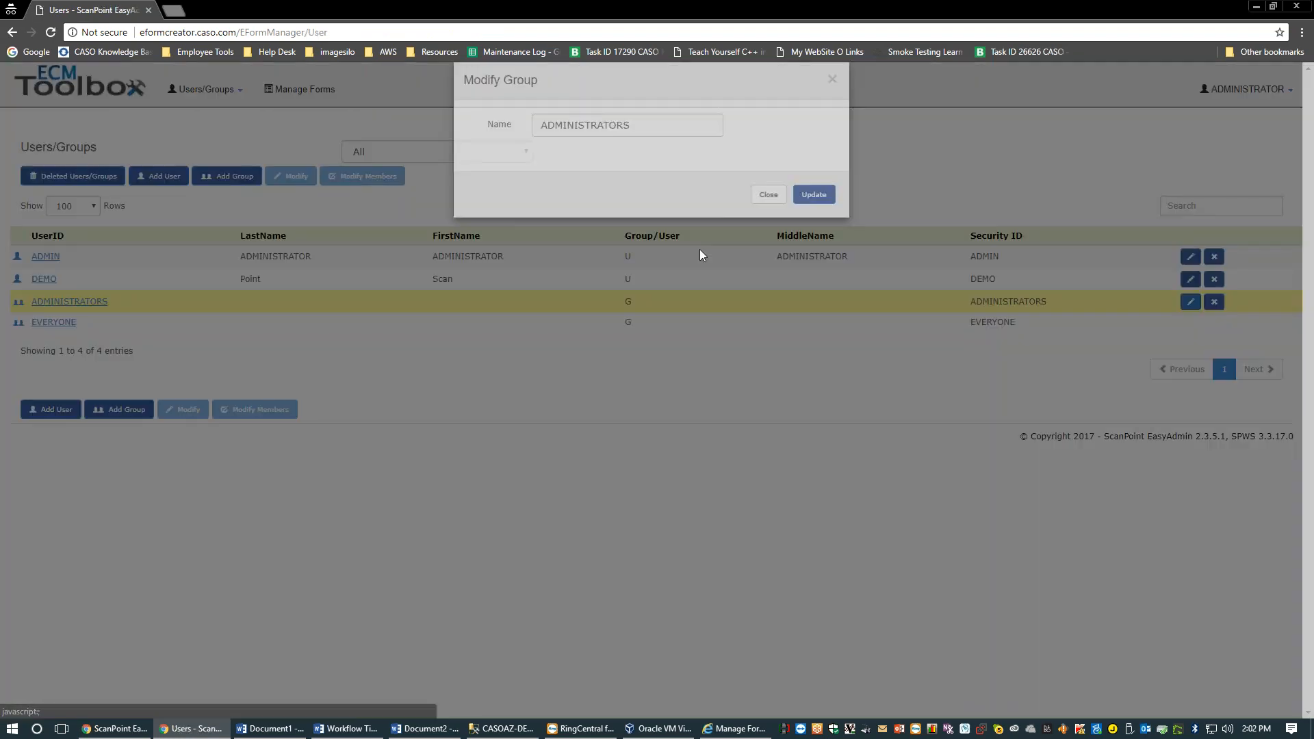
click(757, 217)
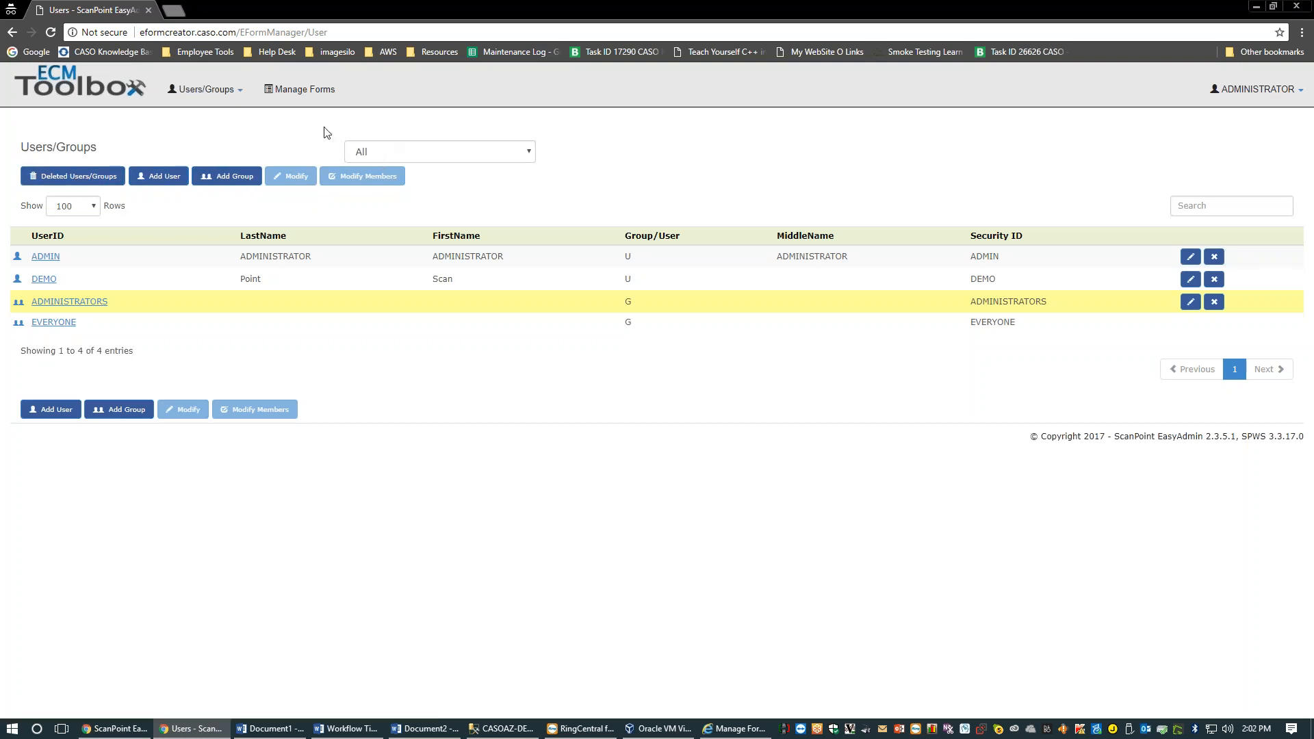
View the ADMINISTRATORS group's members under Groups, then return to Manage Forms
click(205, 89)
click(205, 190)
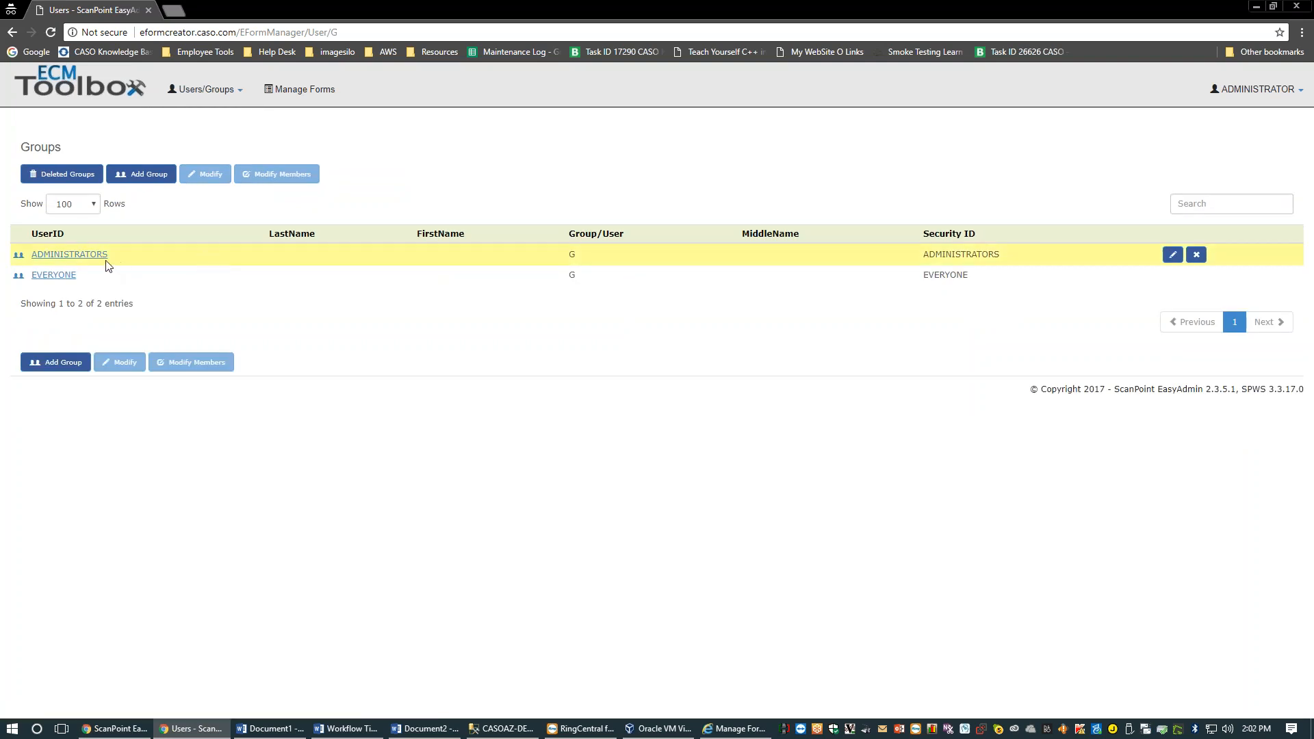
click(34, 257)
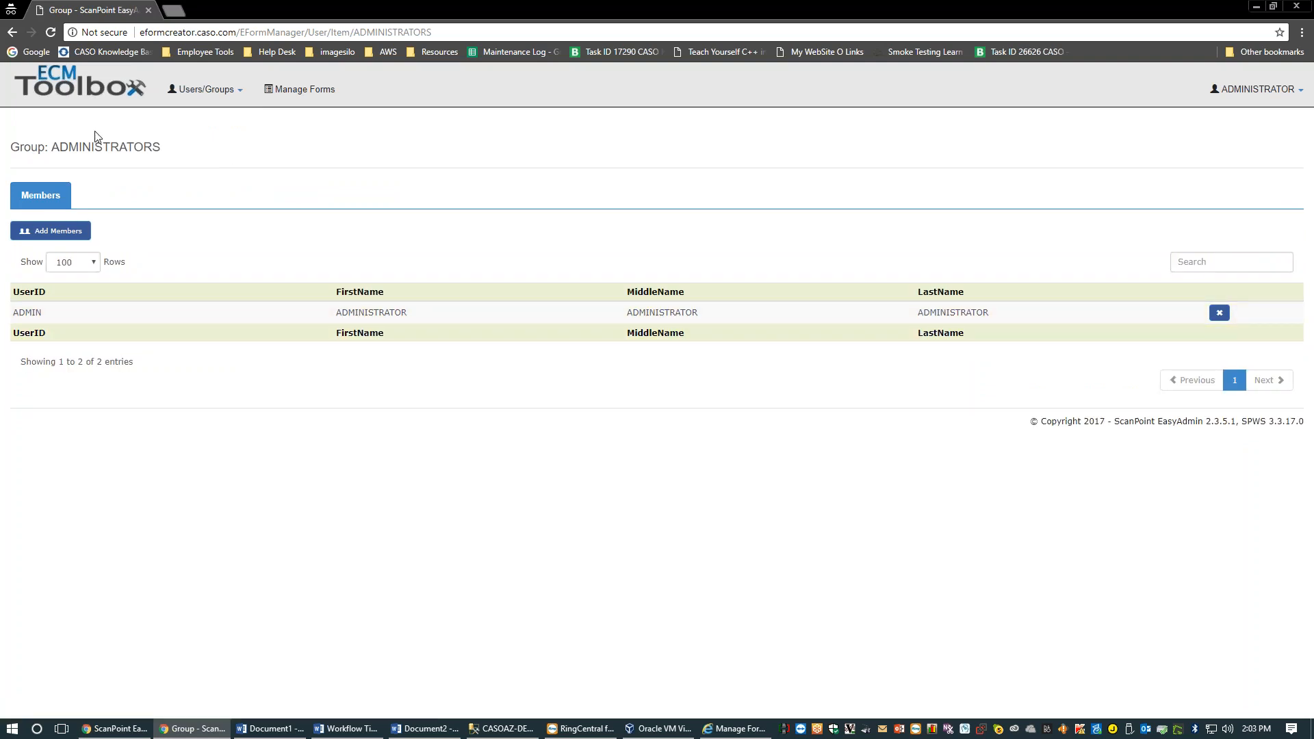
click(85, 101)
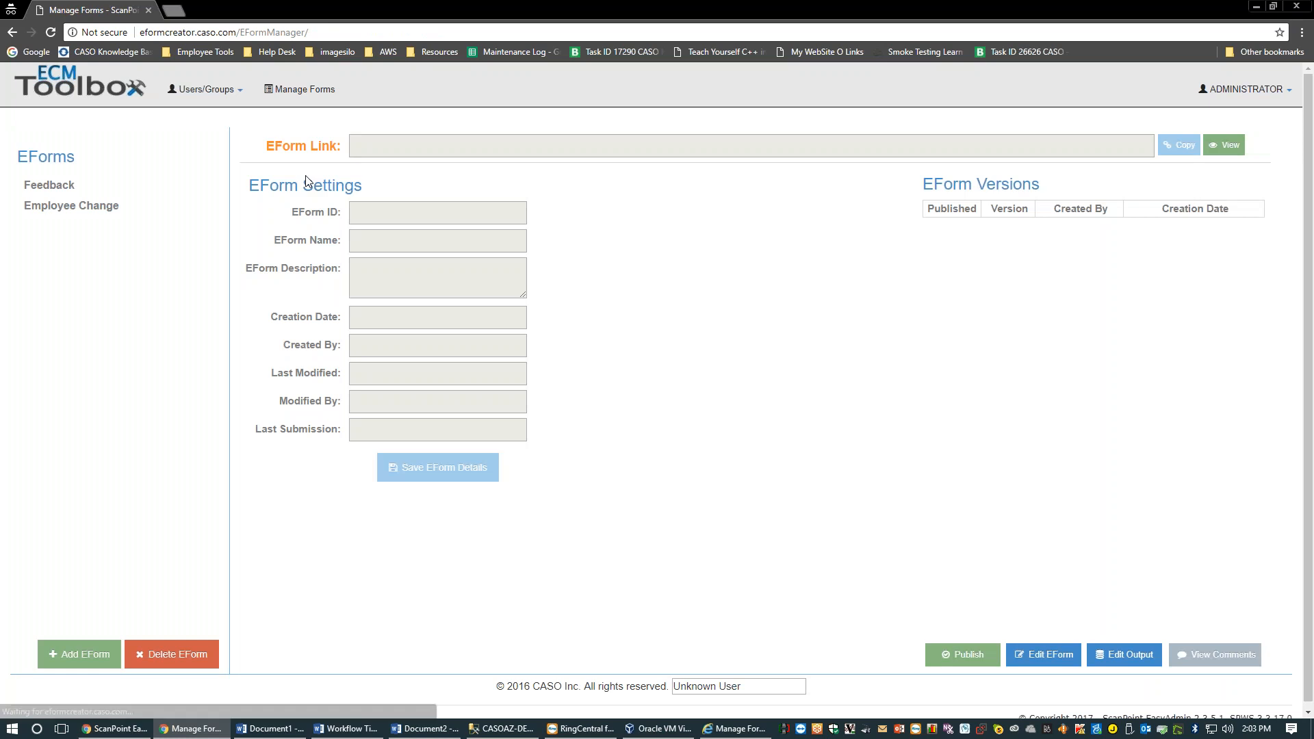
Load the Feedback eForm and select versions 24 and then 25 in its version history
click(133, 185)
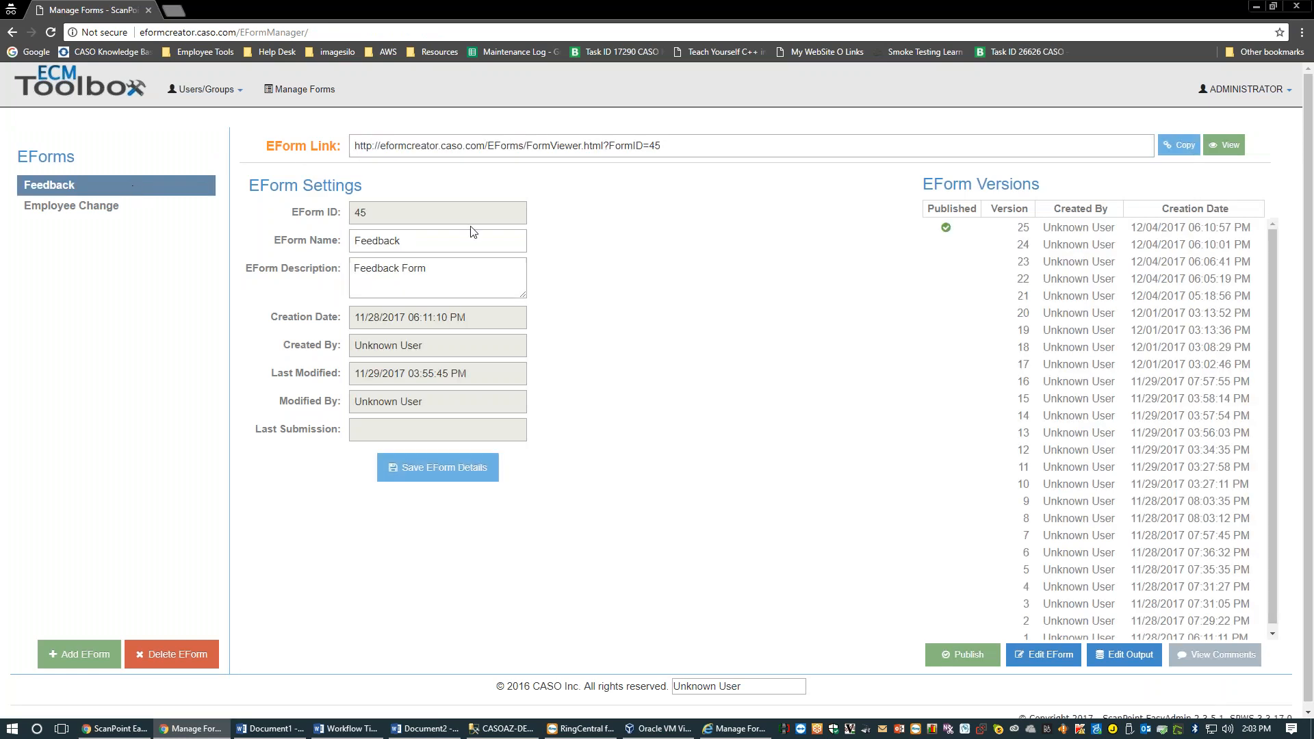
click(1050, 243)
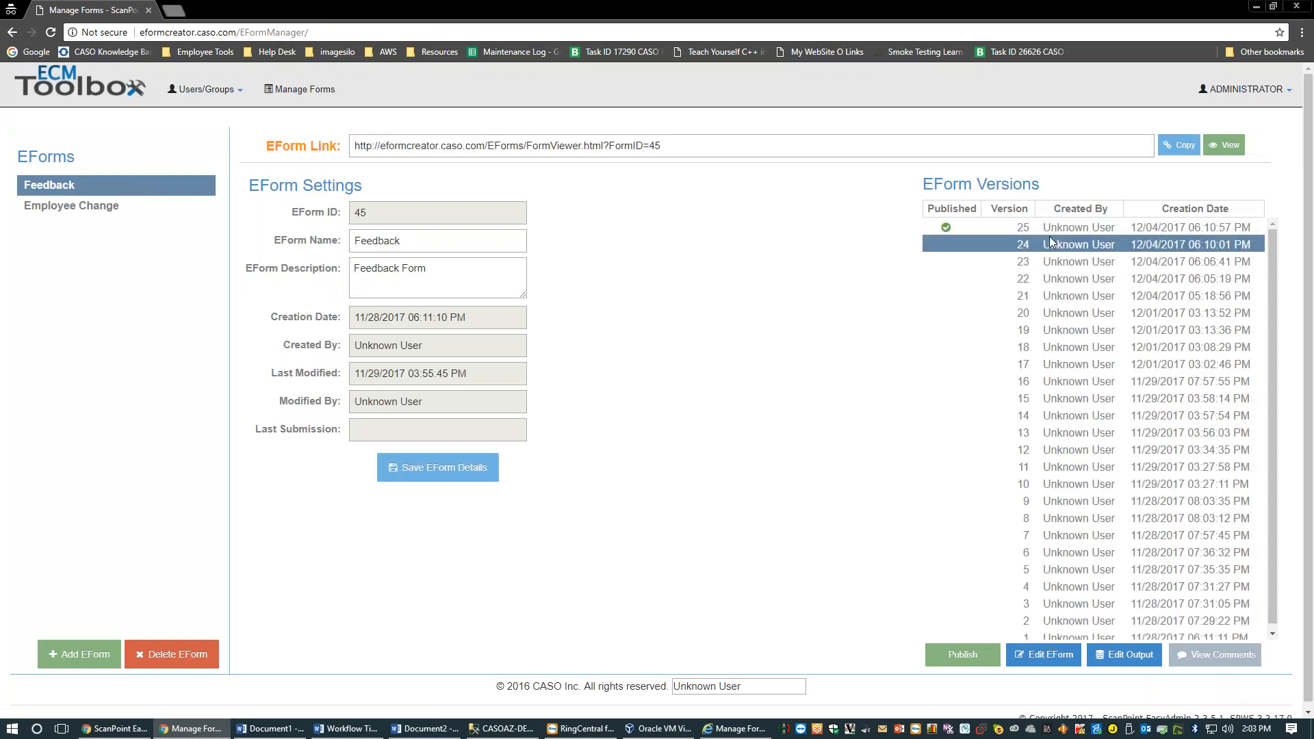
click(1049, 233)
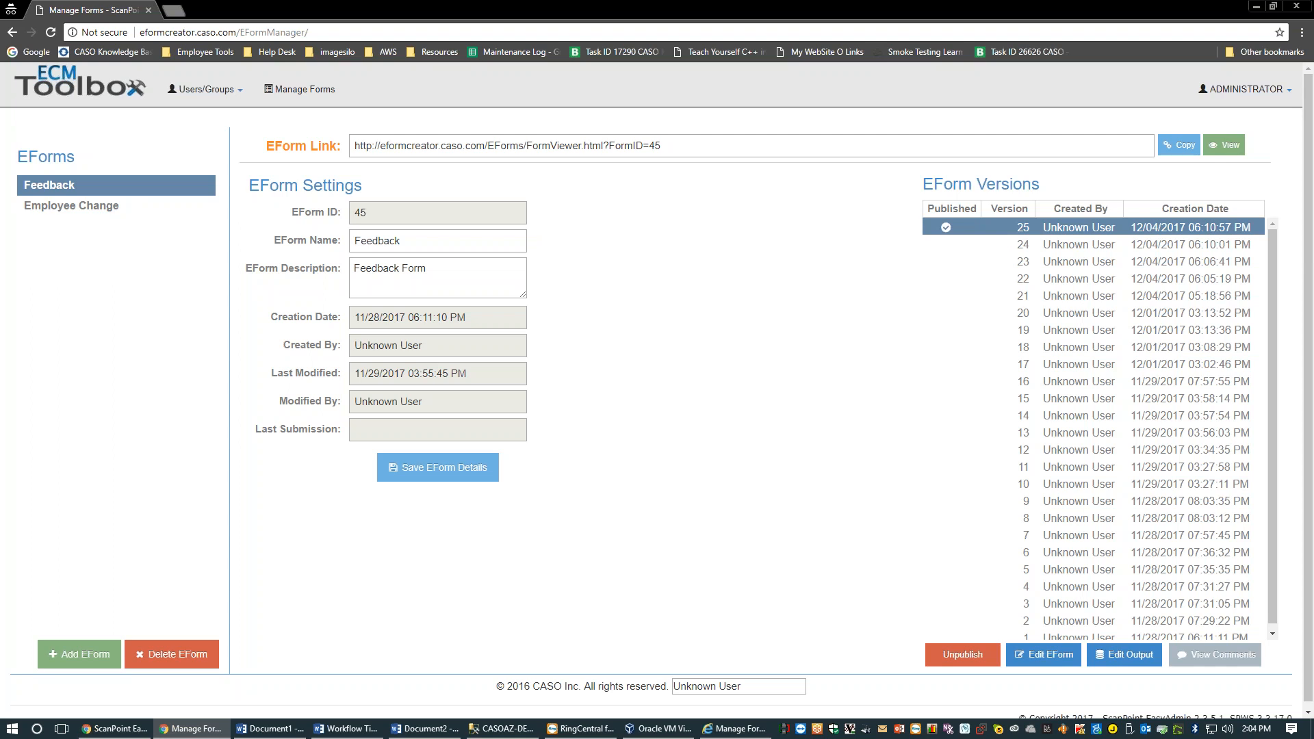
Inspect the EForm Settings values: name, ID 45, Modified By and dates
click(422, 237)
drag(398, 220, 359, 209)
click(536, 221)
drag(445, 401, 368, 315)
click(449, 406)
click(478, 344)
click(368, 316)
Search 'mouse' in Windows and open the Additional mouse options window
key(super)
text(pou)
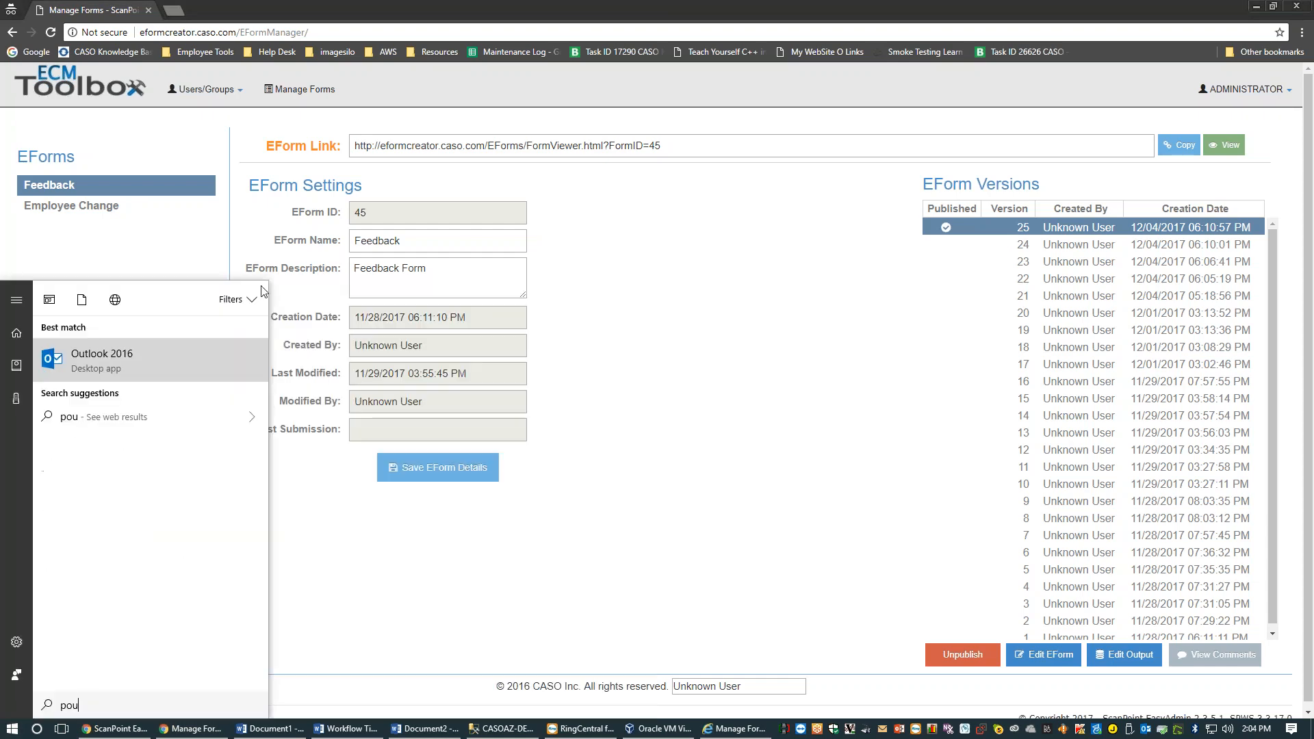
text(m)
key(BackSpace)
key(BackSpace)
text(mouse)
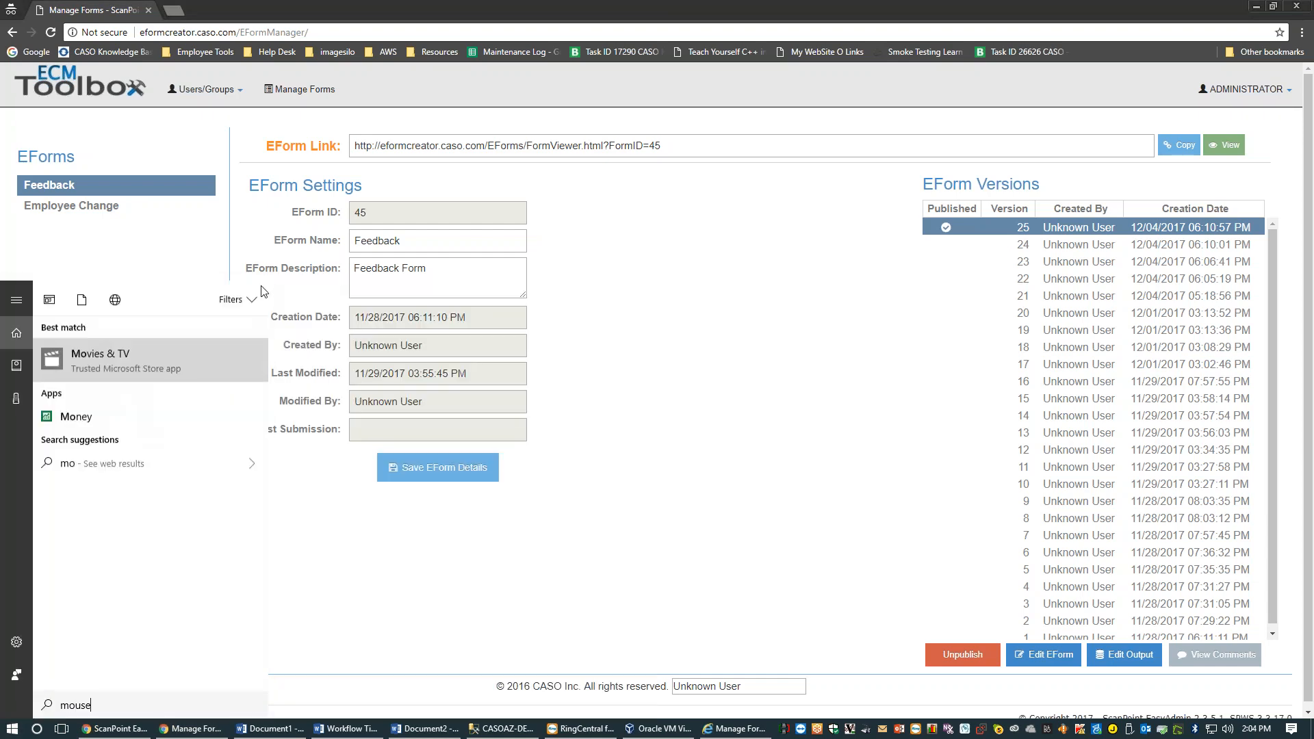
key(Return)
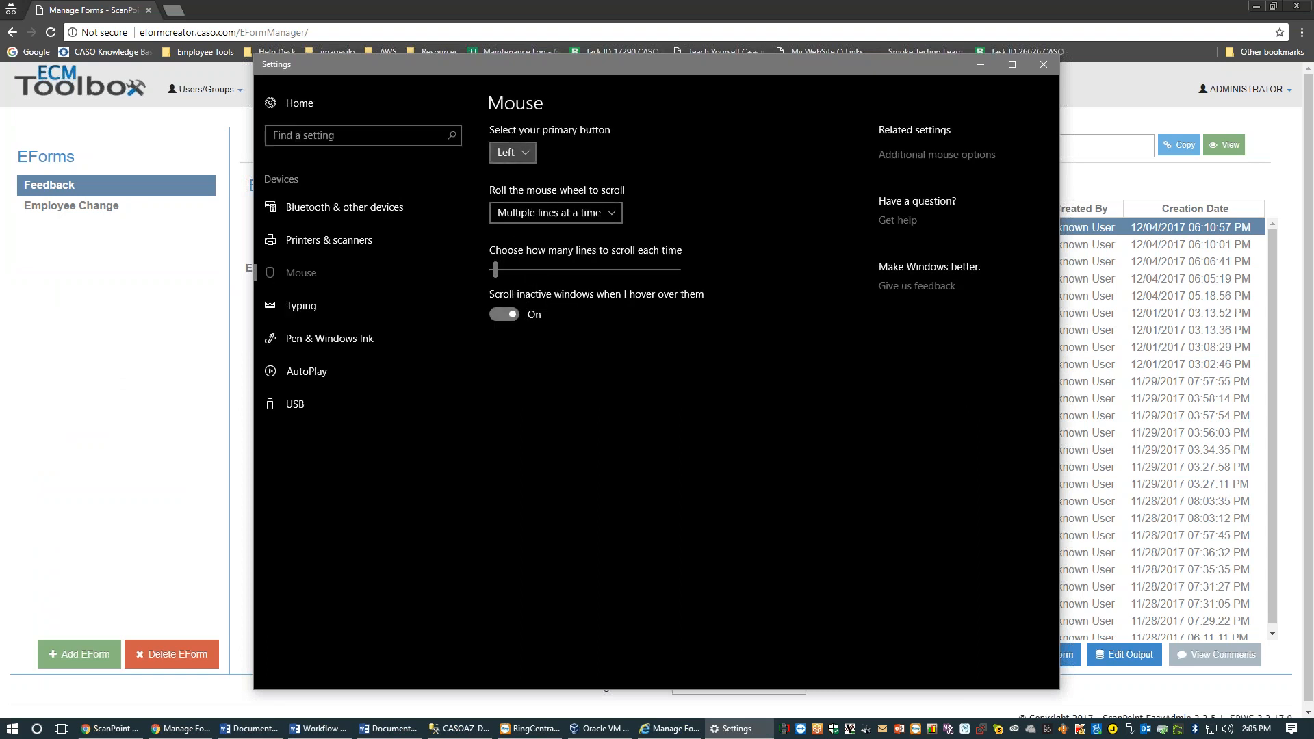
click(965, 154)
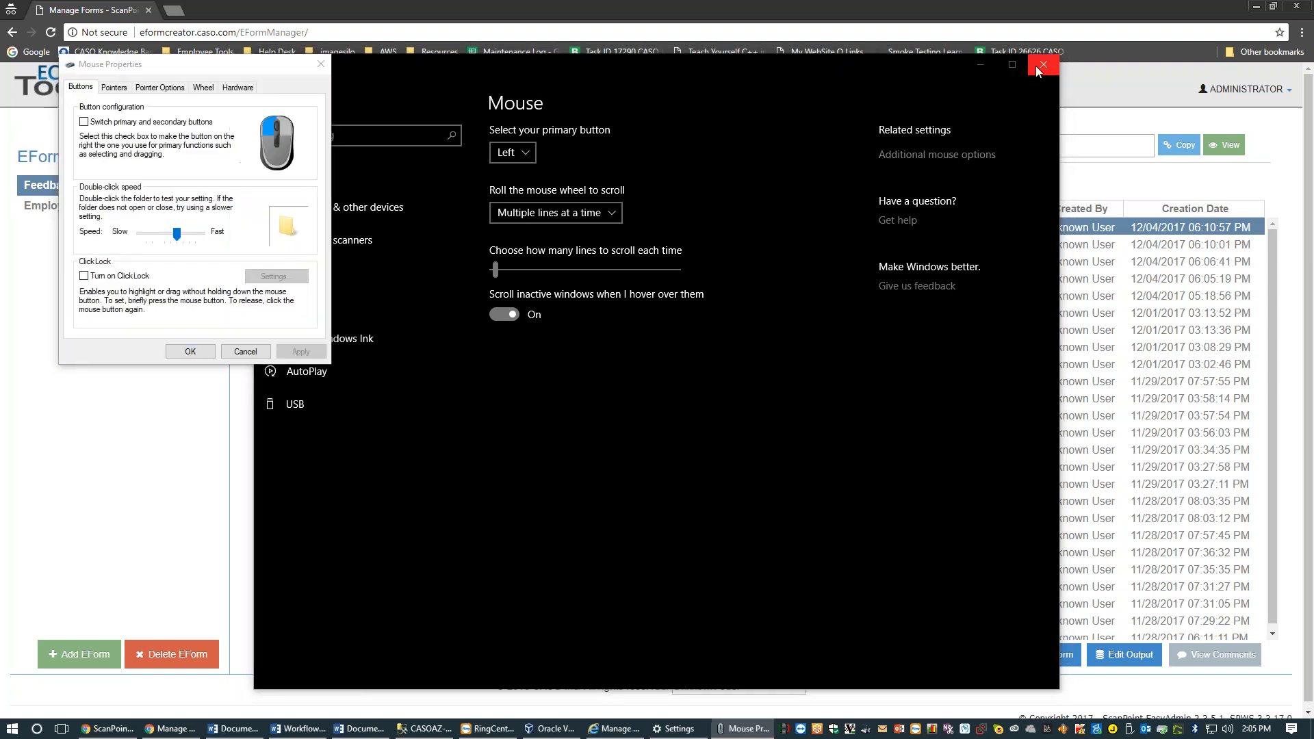
click(1043, 65)
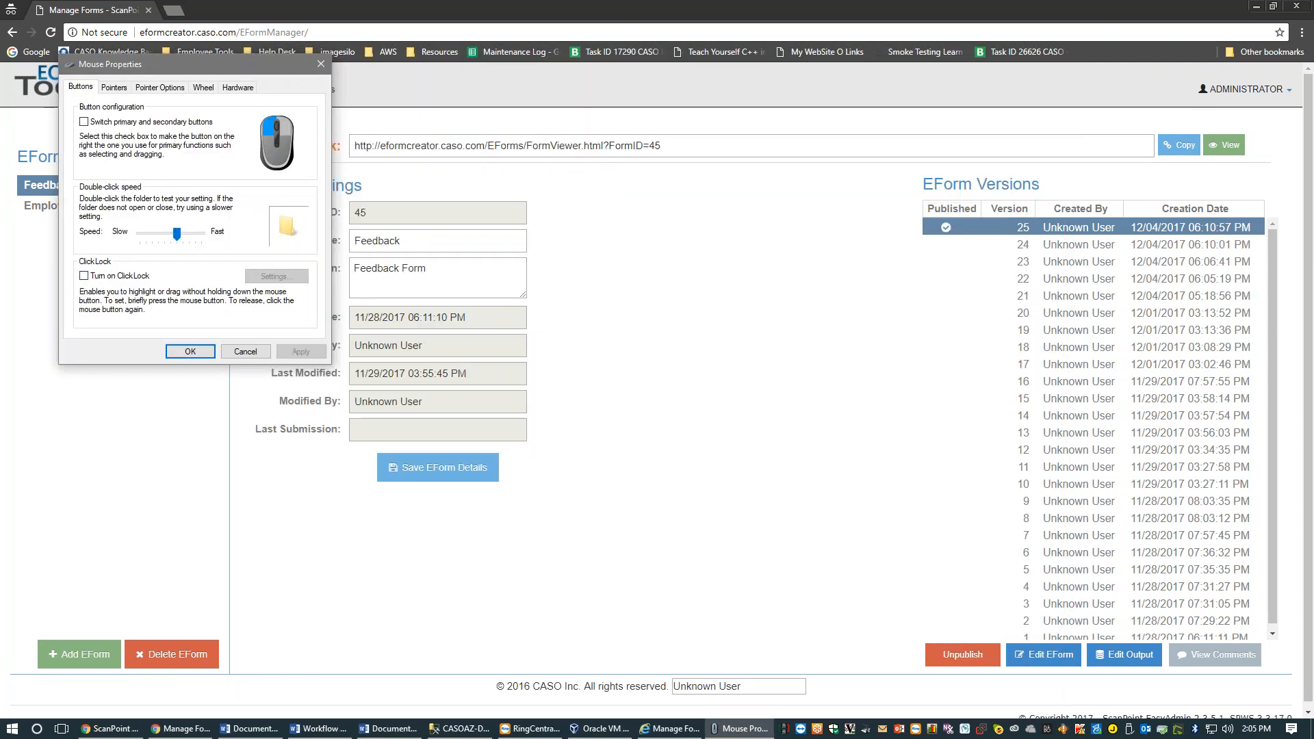
drag(160, 63, 759, 199)
Turn on 'Show location of pointer when I press the CTRL key', test it, and confirm
click(713, 222)
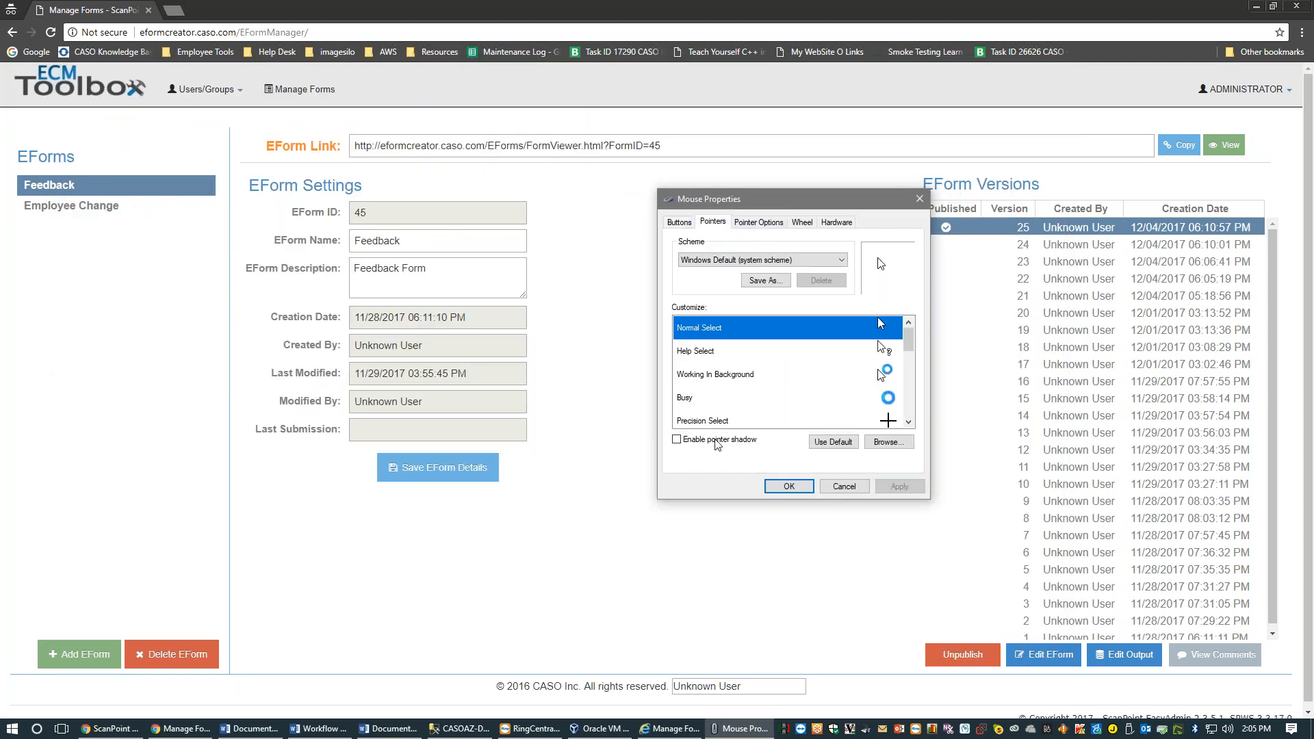
click(758, 222)
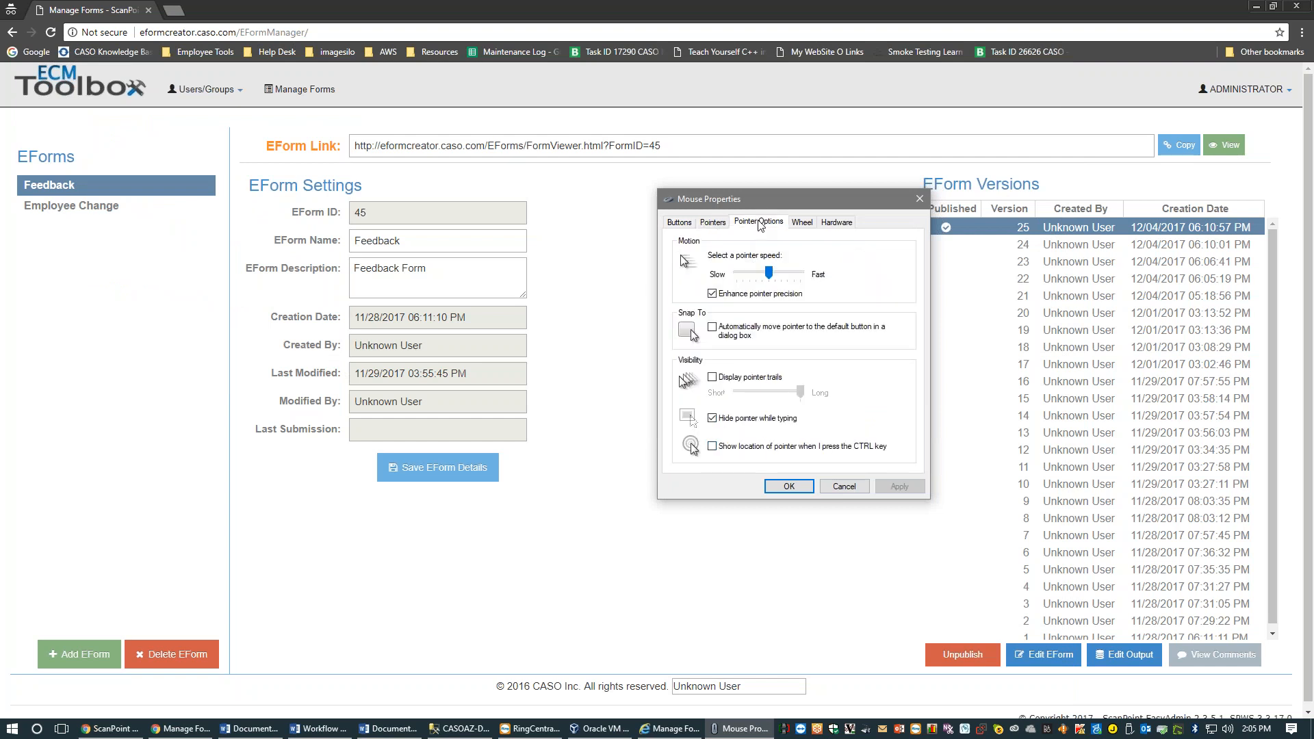
click(747, 449)
click(901, 486)
key(ctrl)
key(ctrl)
key(ctrl)
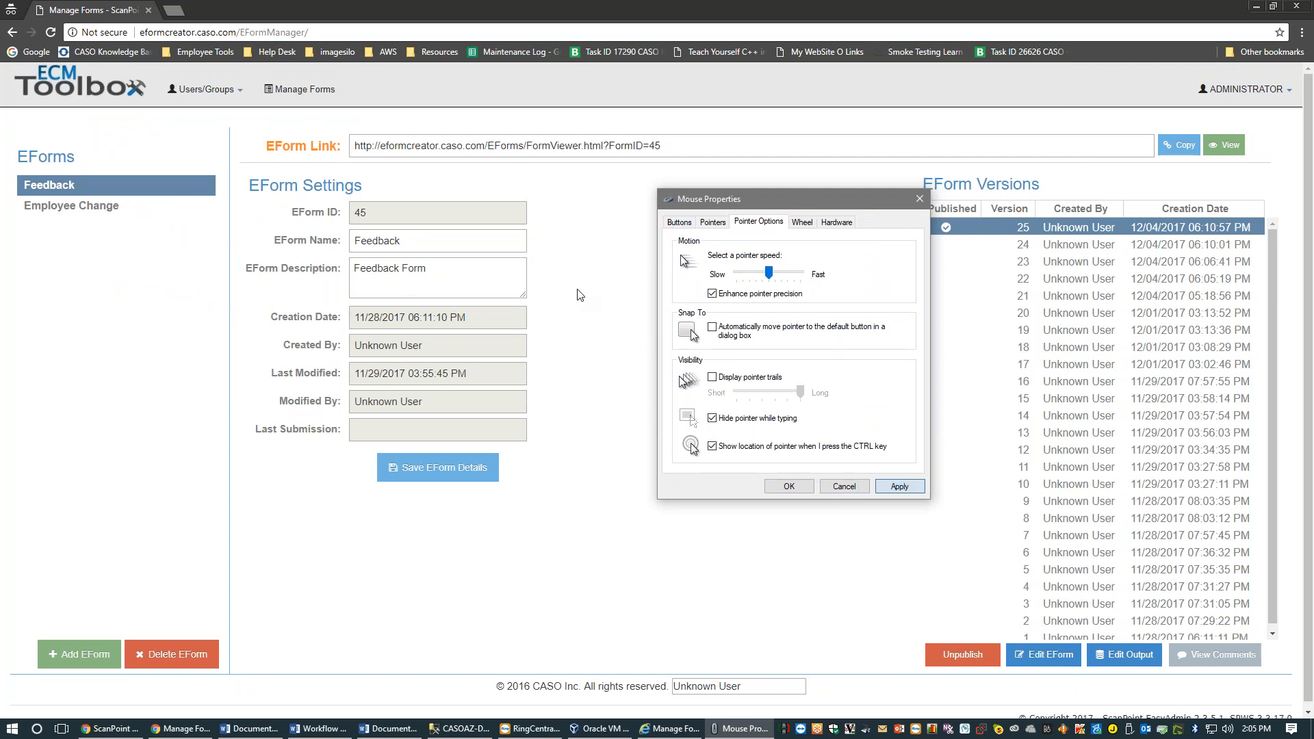
key(ctrl)
key(ctrl)
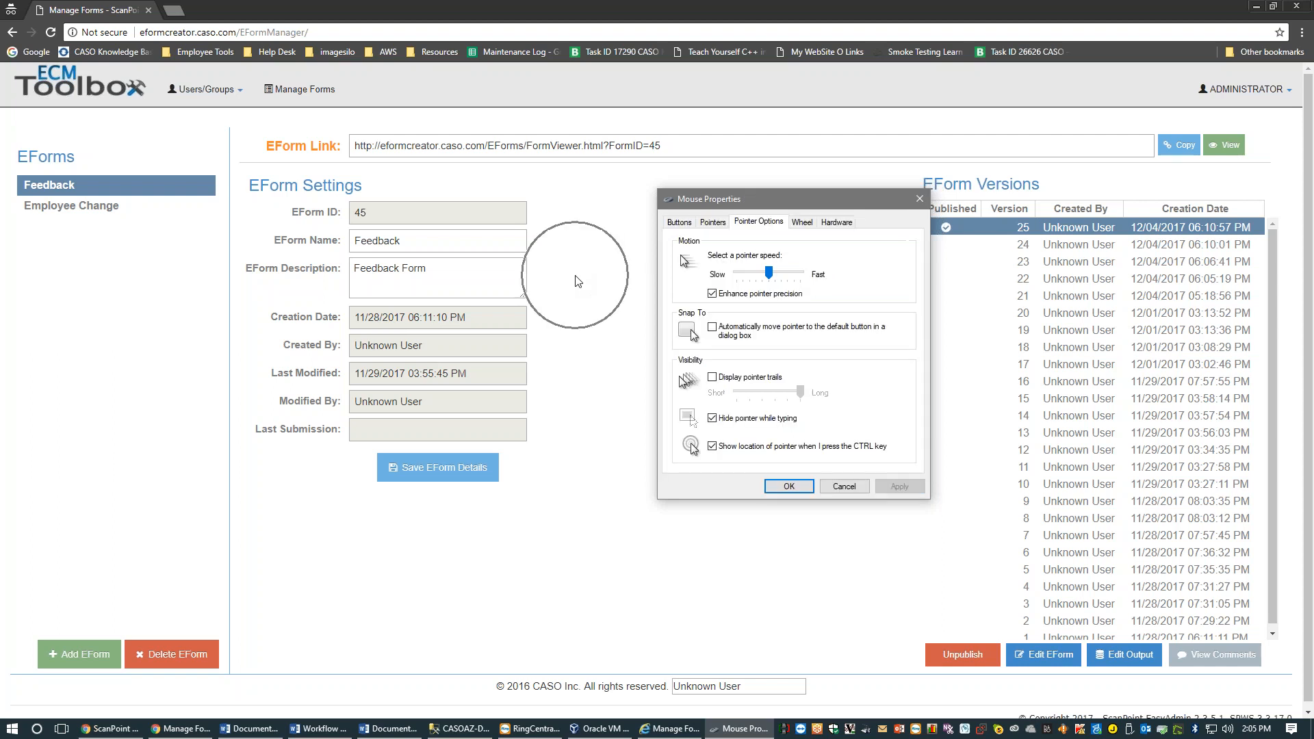
key(ctrl)
key(ctrl)
click(778, 490)
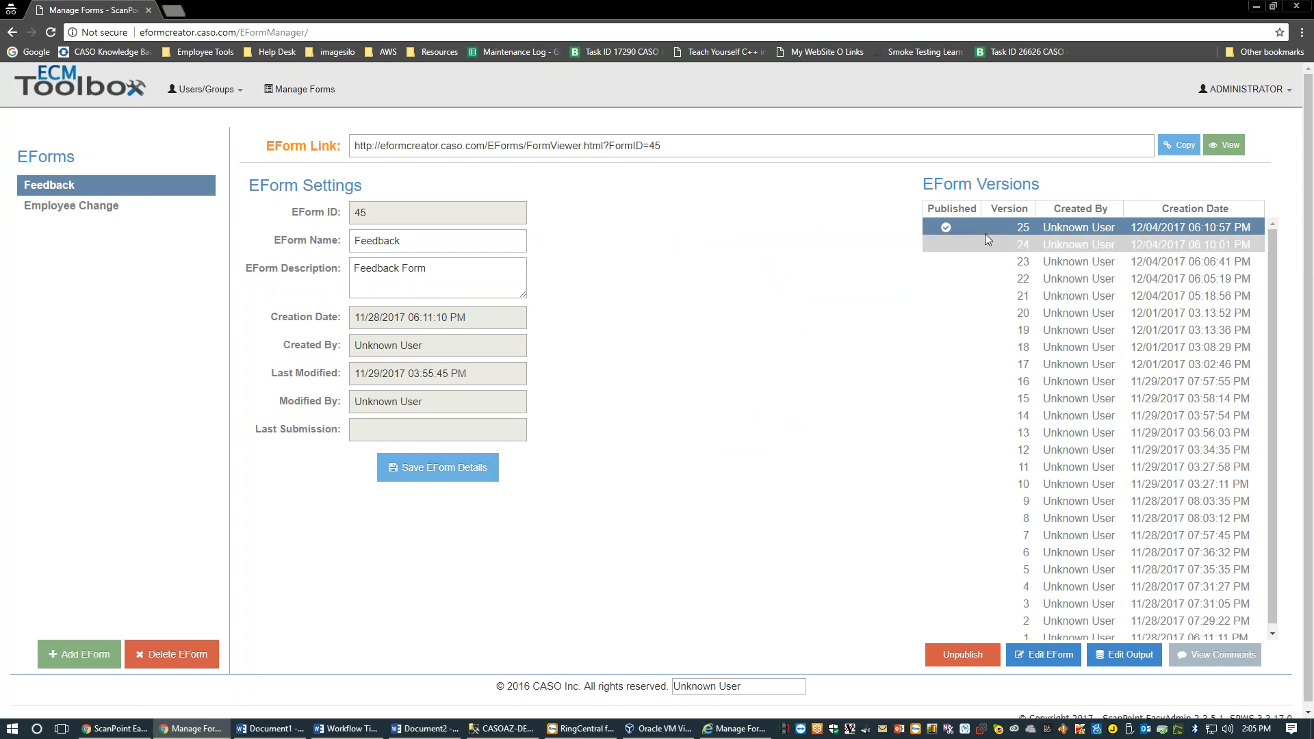
click(949, 232)
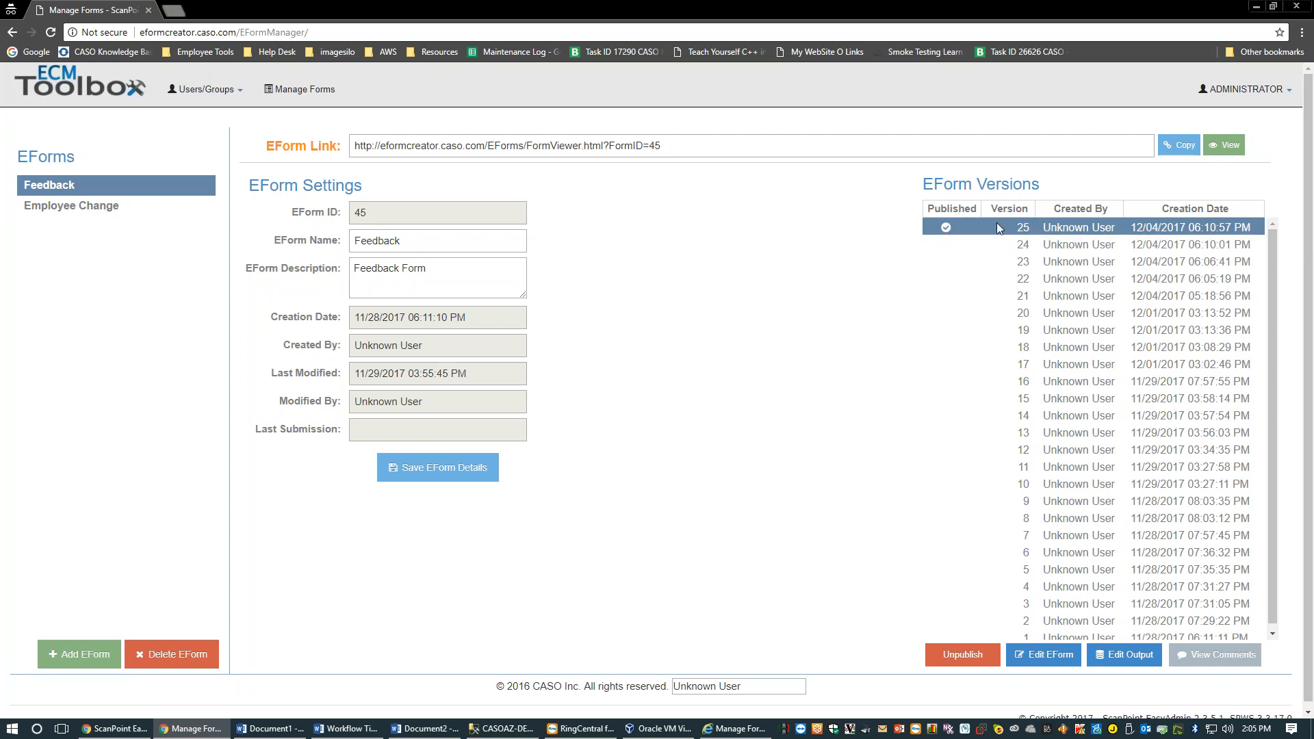
click(946, 230)
key(ctrl)
key(ctrl)
key(ctrl)
key(ctrl)
key(ctrl)
key(ctrl)
key(ctrl)
key(ctrl)
drag(434, 347, 356, 352)
click(357, 352)
click(434, 281)
click(589, 157)
drag(694, 153, 280, 141)
click(759, 338)
click(580, 269)
click(193, 185)
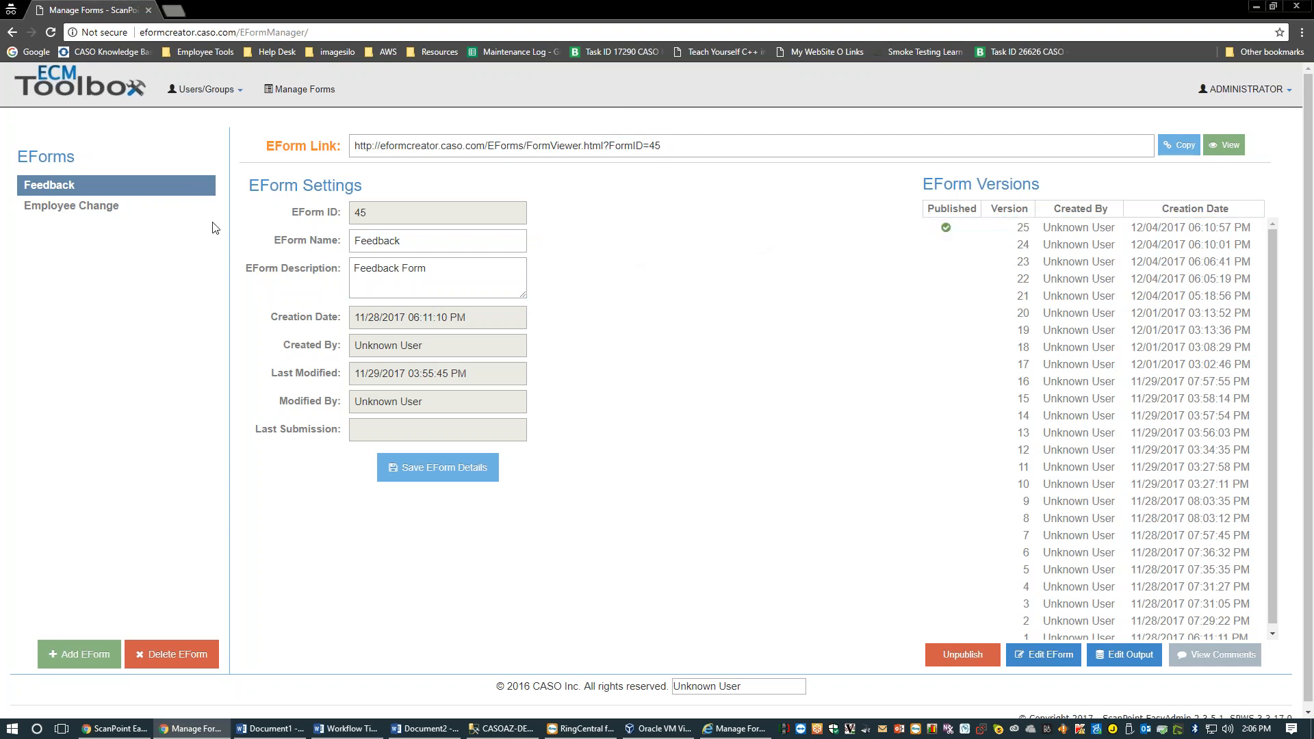